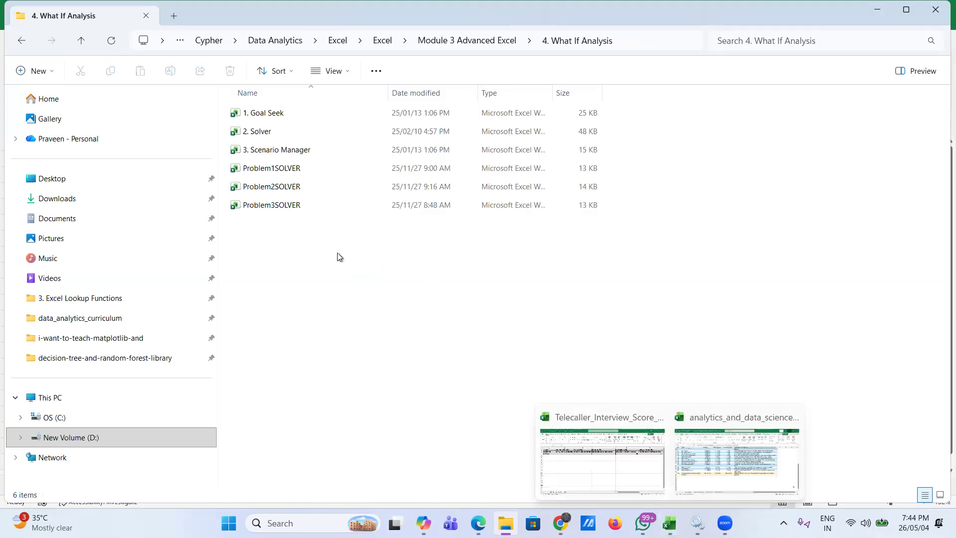
- Open the "1. Goal Seek" workbook and enlarge the guide text on its Goal Seek sheet
double_click(265, 113)
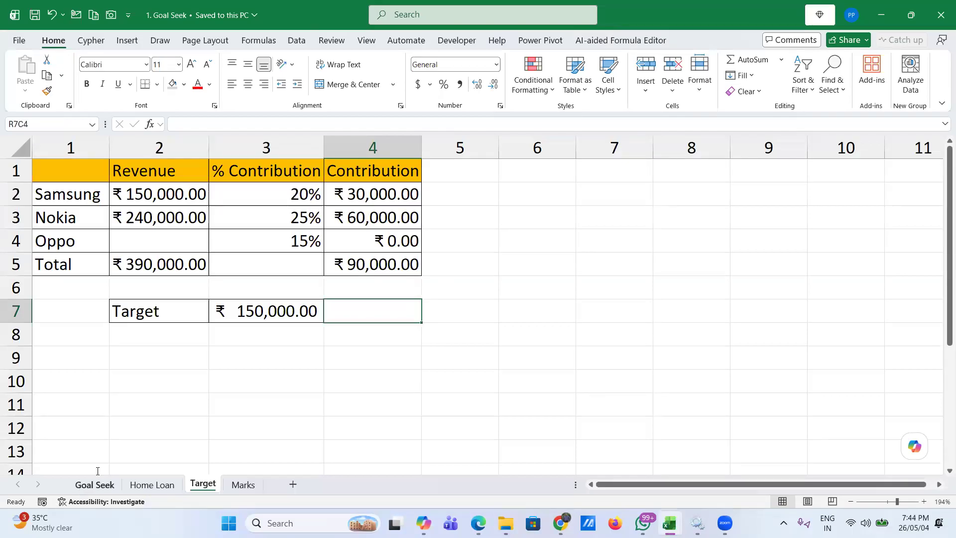
click(80, 486)
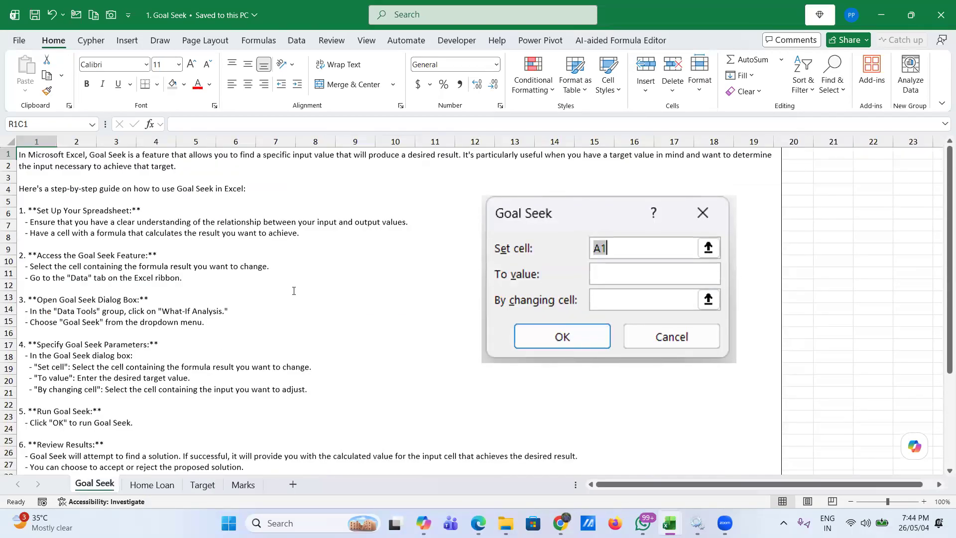
scroll(293, 291, up, 8)
scroll(294, 291, up, 2)
scroll(294, 290, left, 2)
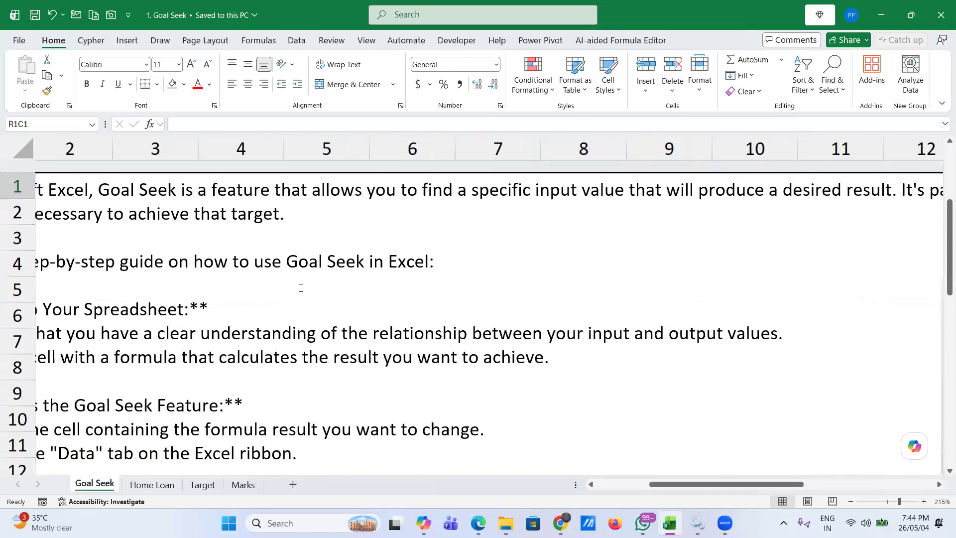
scroll(346, 266, left, 1)
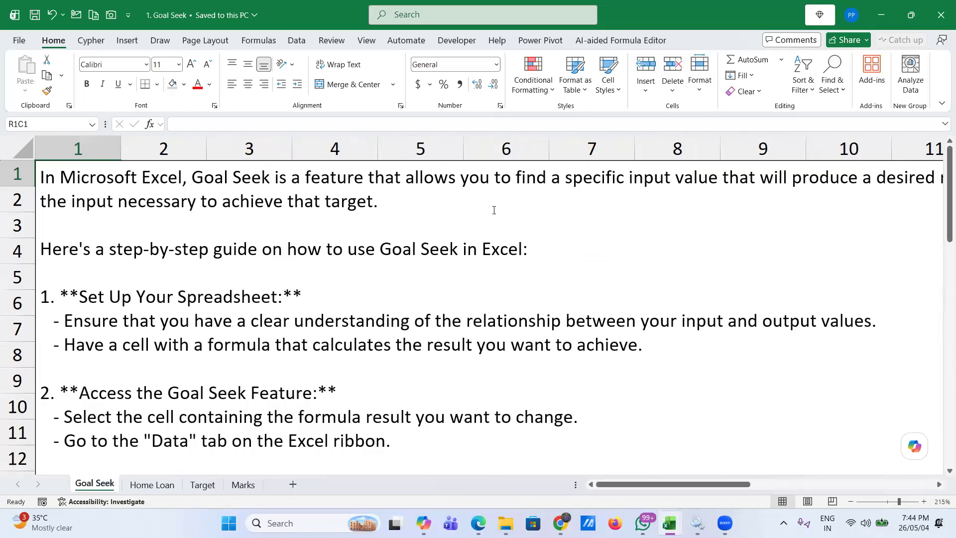
- Read the Goal Seek definition and the step-by-step guide through to the closing note
scroll(565, 201, right, 2)
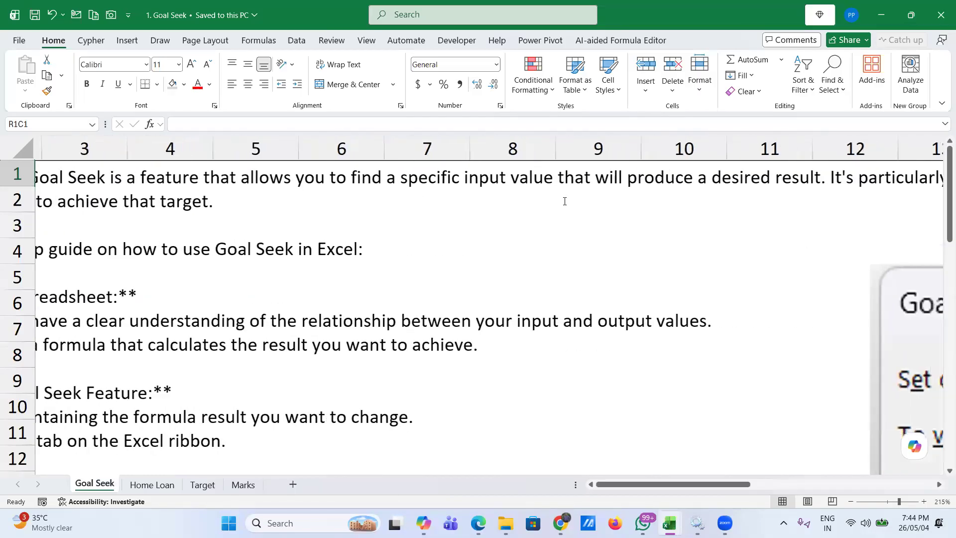
scroll(565, 202, right, 2)
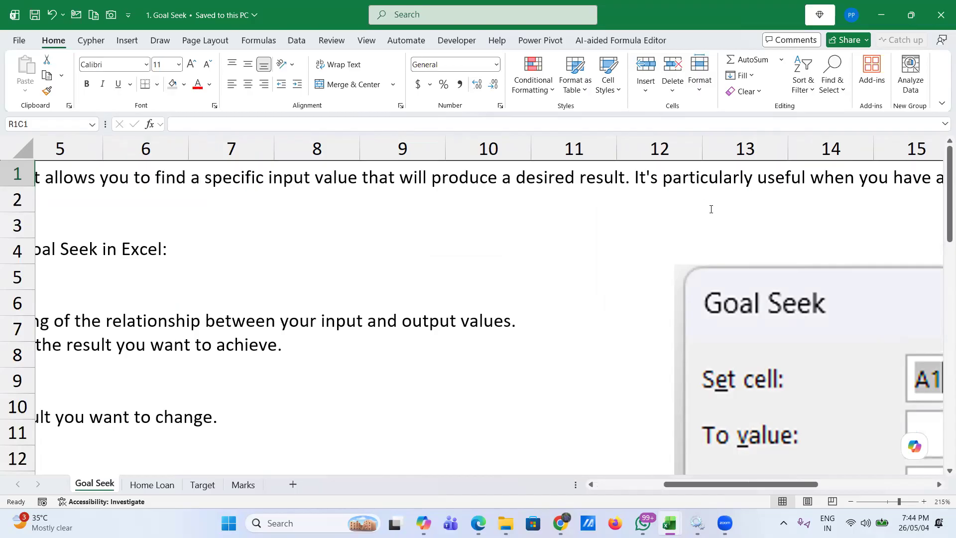
scroll(718, 212, right, 5)
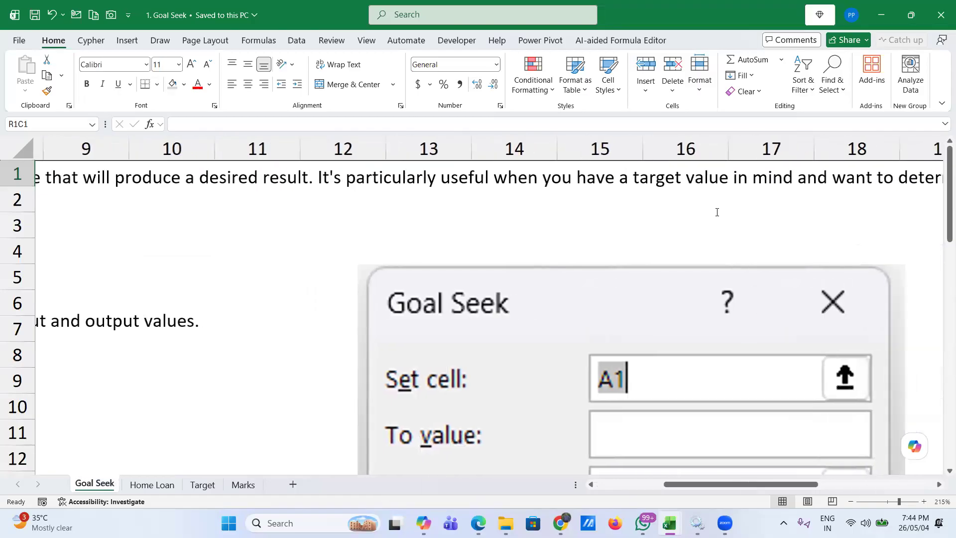
scroll(717, 212, right, 1)
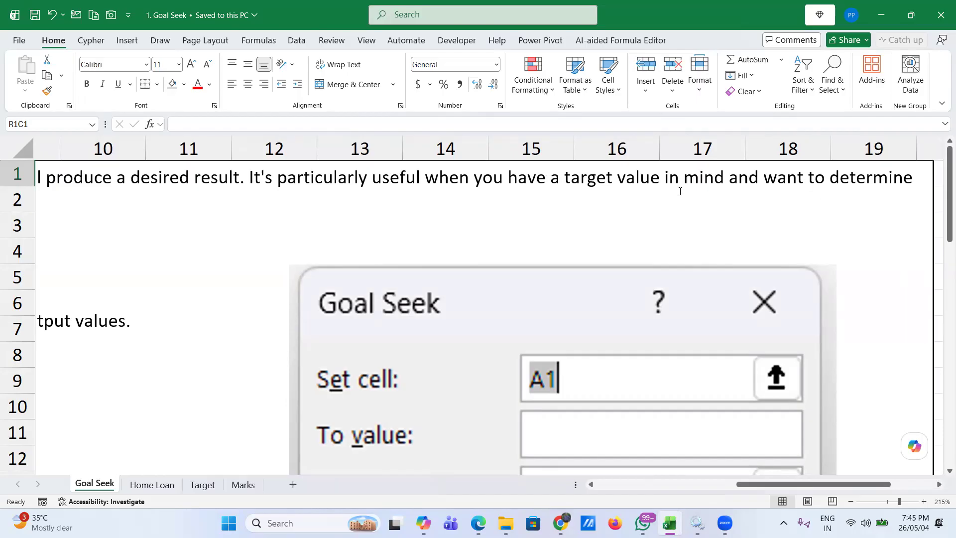
scroll(576, 198, left, 3)
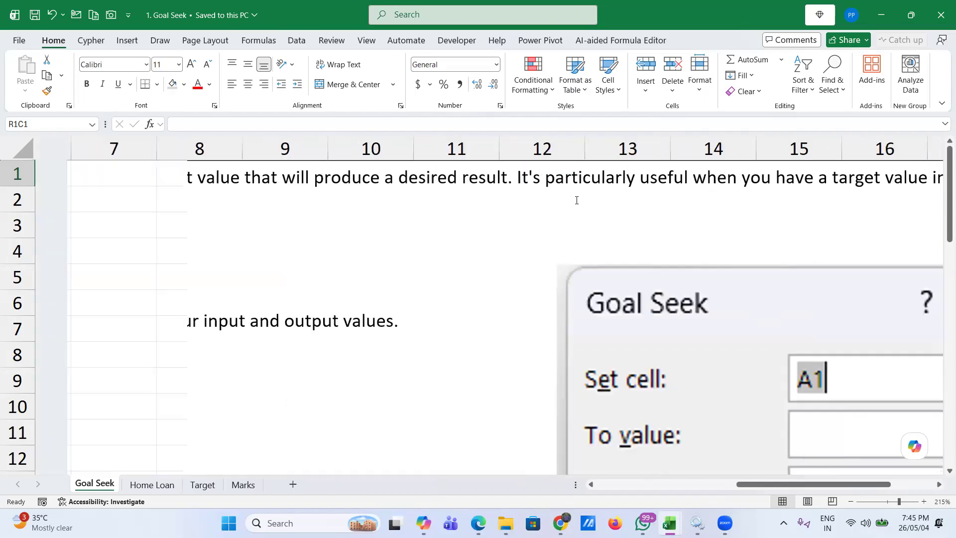
scroll(577, 201, right, 3)
scroll(577, 200, left, 9)
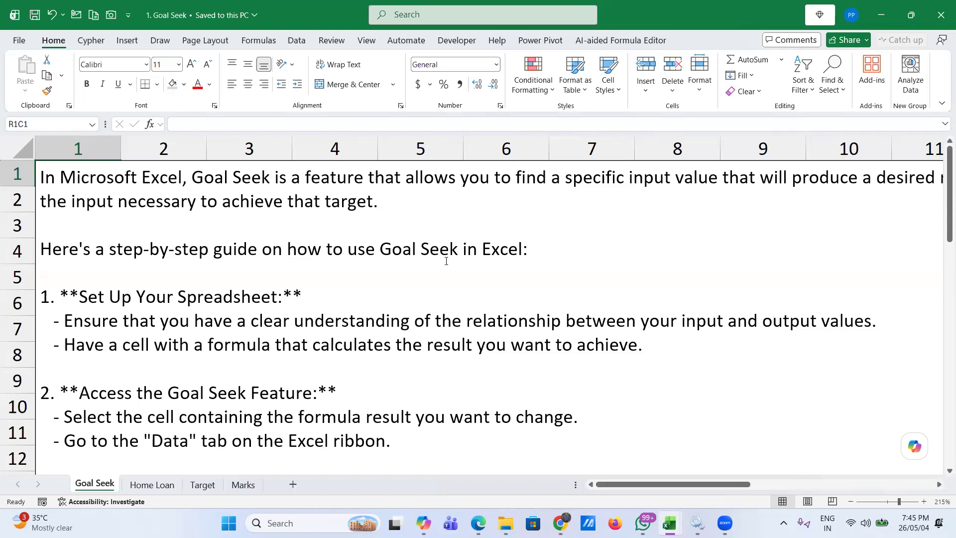
scroll(222, 380, down, 6)
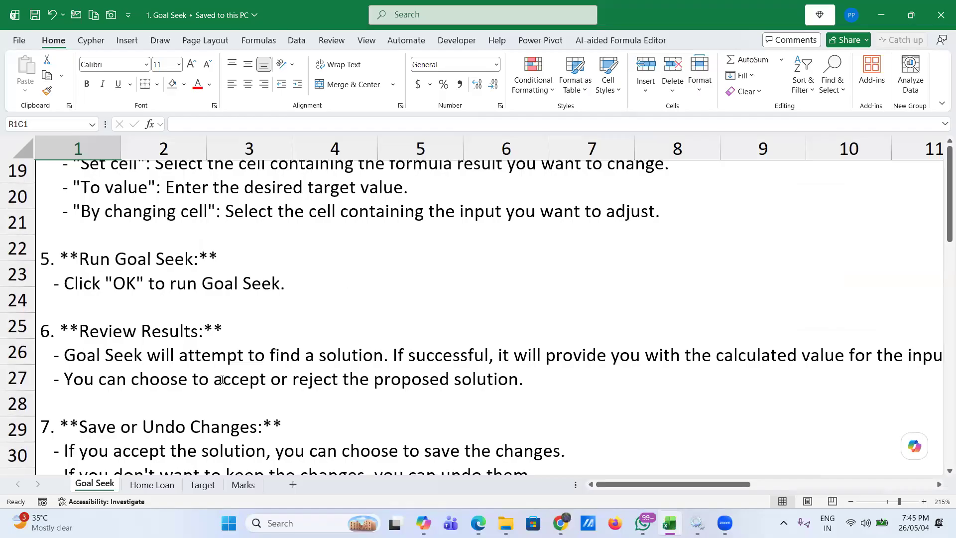
scroll(223, 379, down, 4)
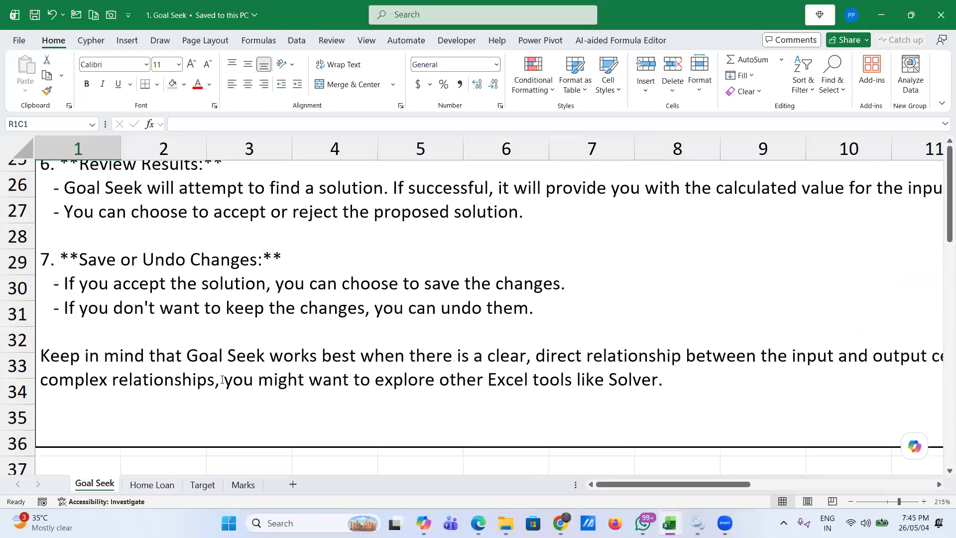
- Review the Home Loan sheet's inputs one by one, from Cost of House through Payments per year
click(155, 488)
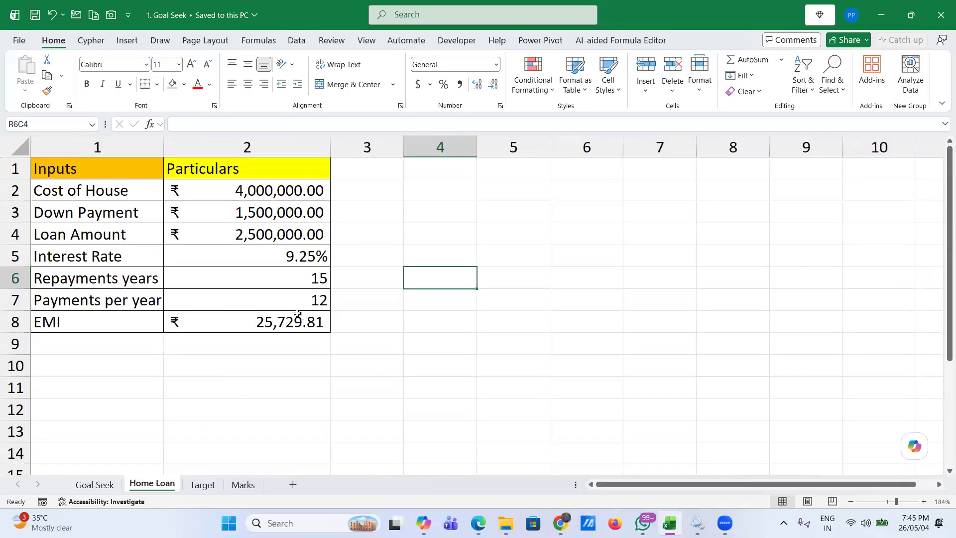
click(243, 192)
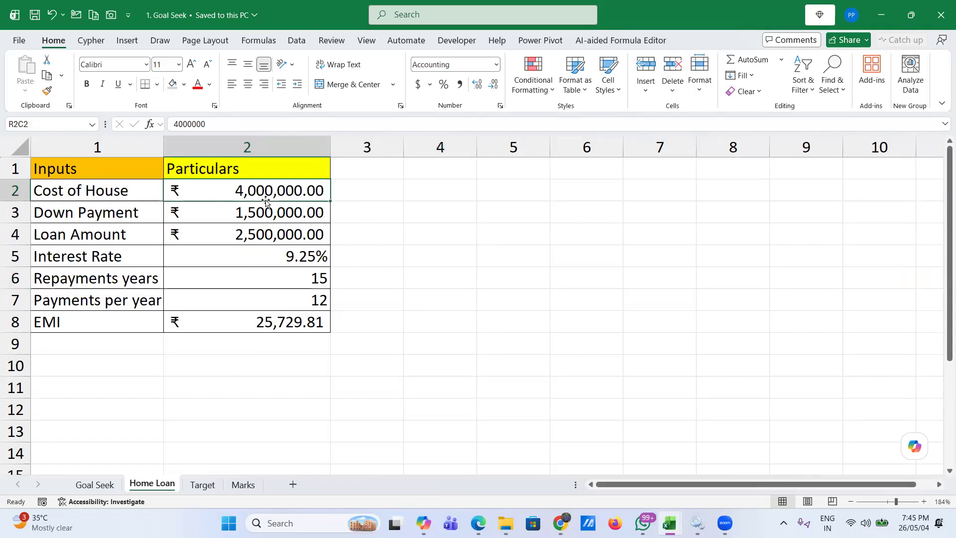
click(258, 213)
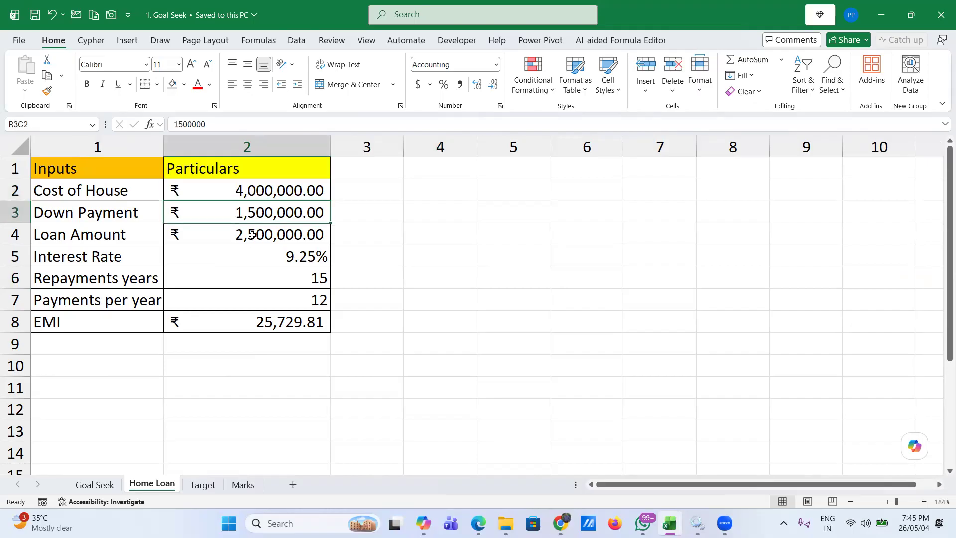
click(251, 235)
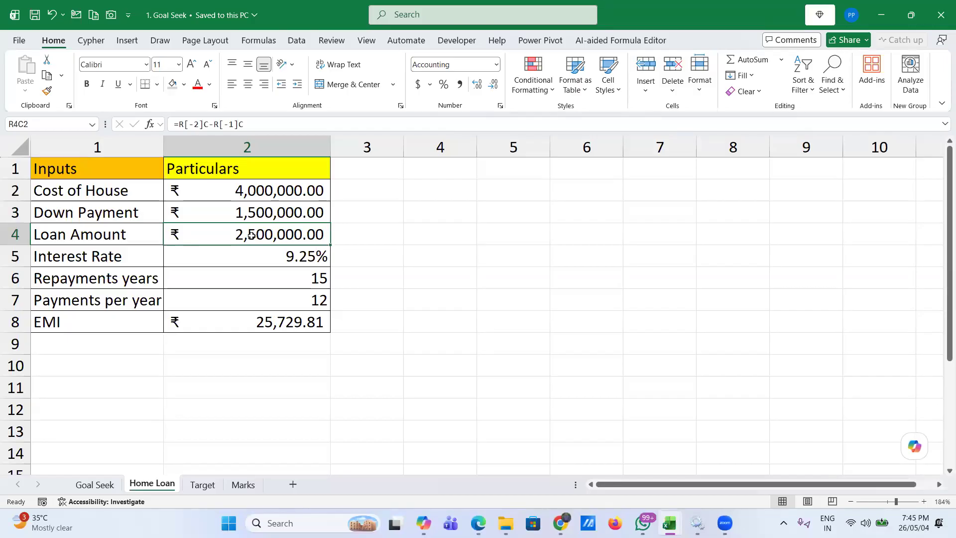
click(255, 255)
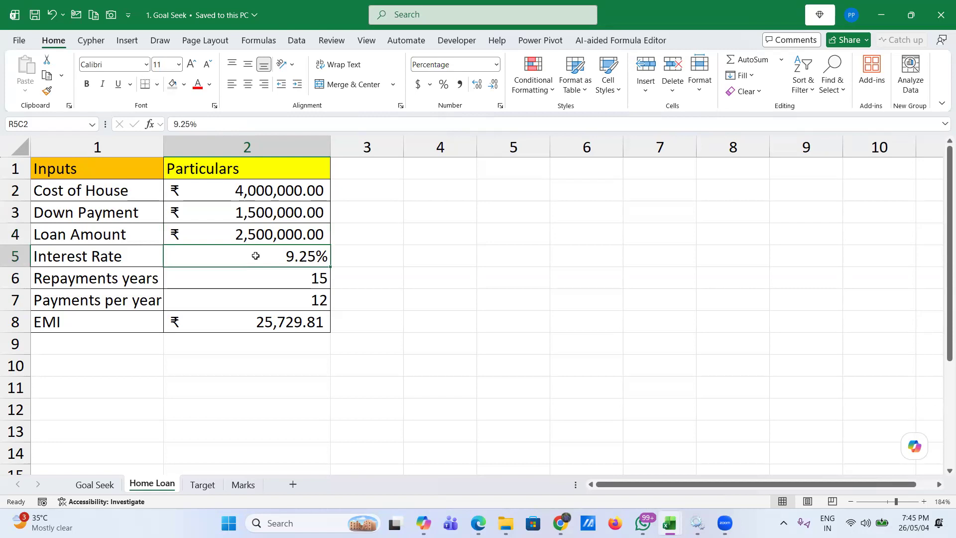
click(256, 282)
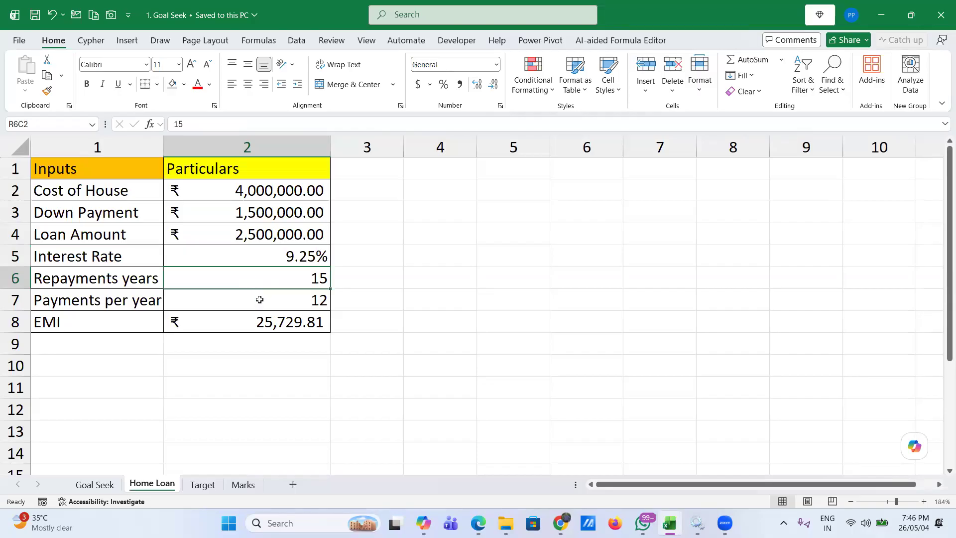
click(259, 299)
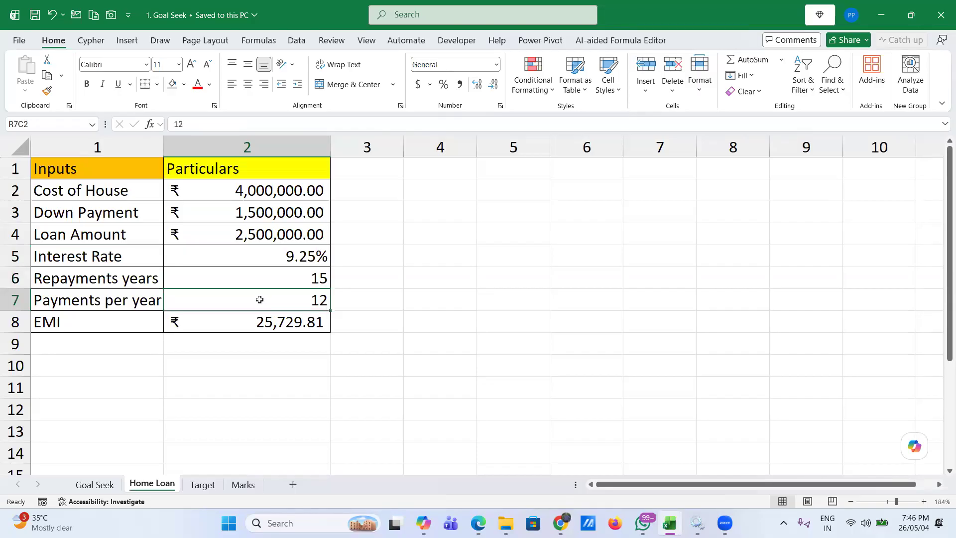
- Clear the existing EMI formula from the Particulars column of the Home Loan sheet
click(245, 329)
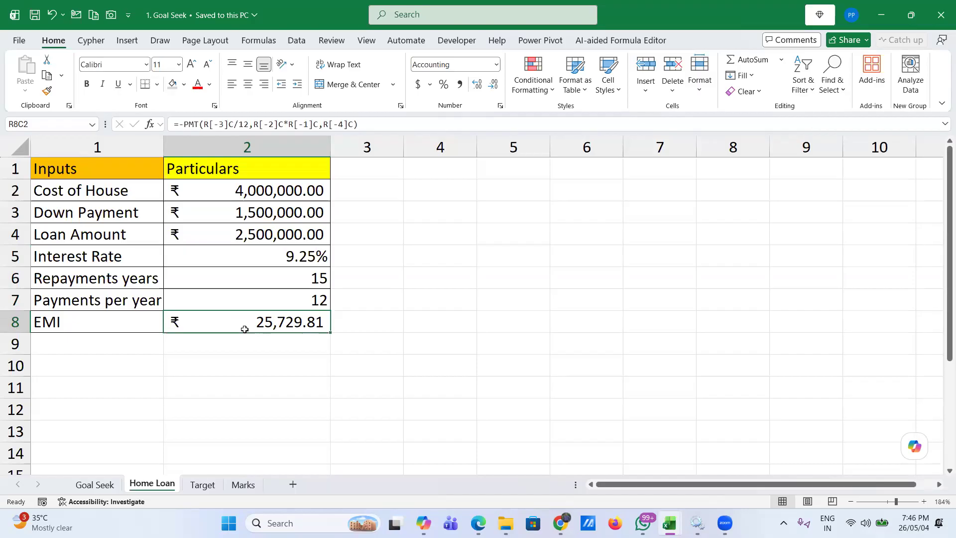
key(Delete)
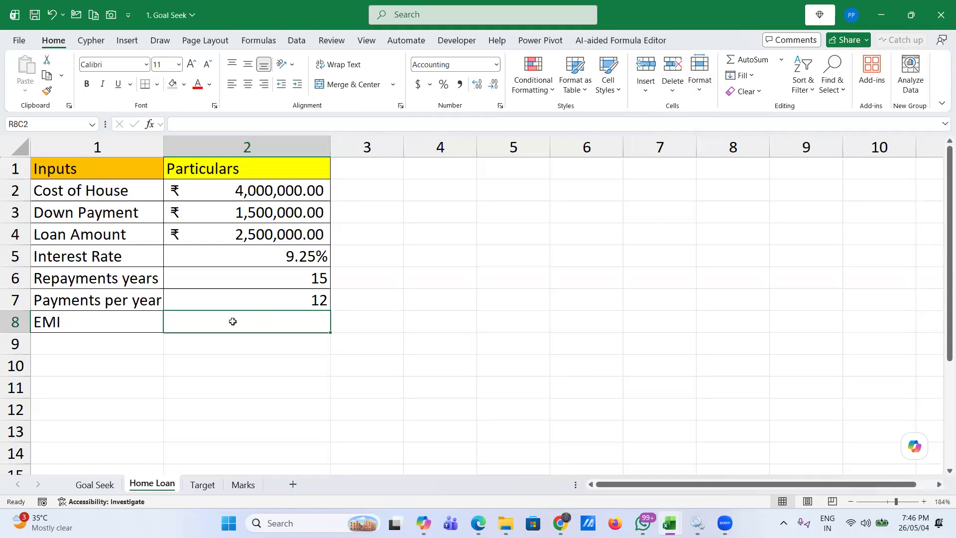
text(=)
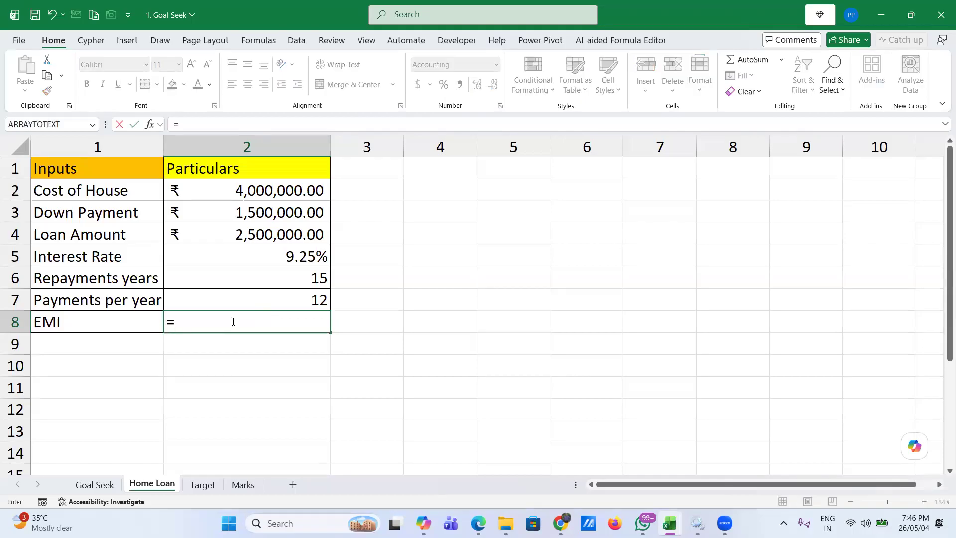
text(pmt)
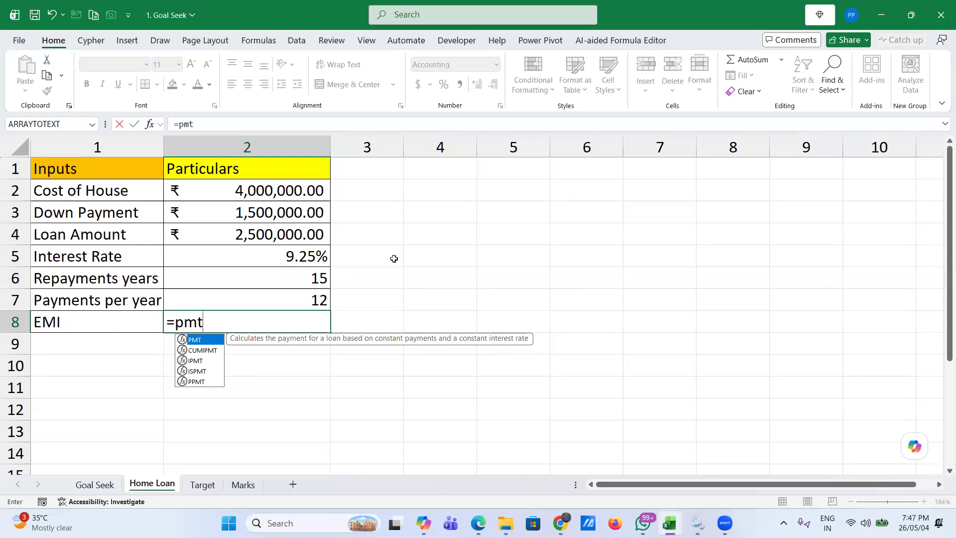
key(Tab)
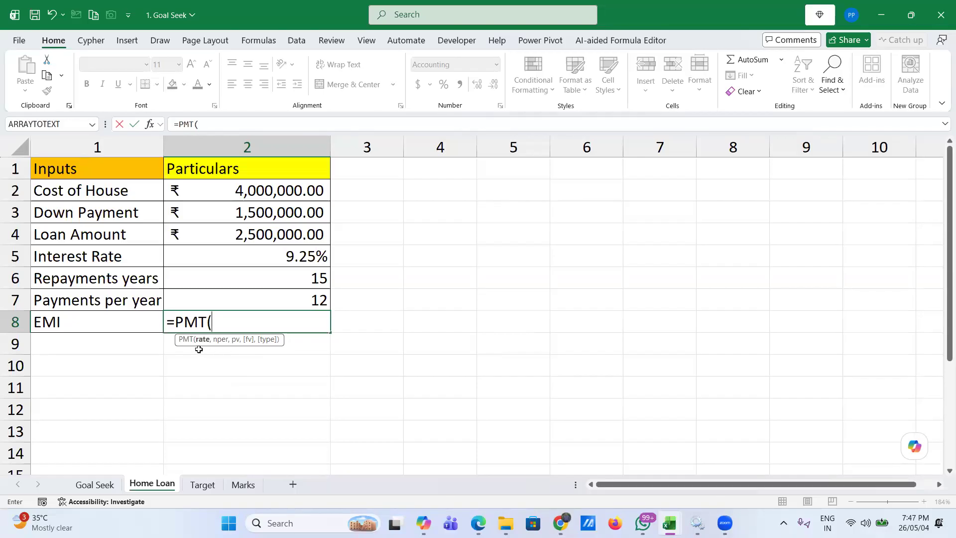
click(265, 257)
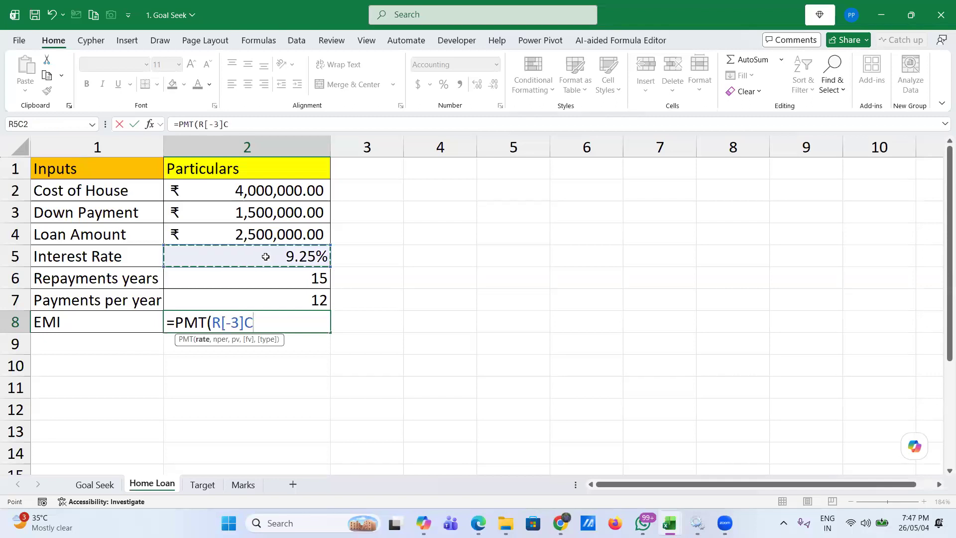
text(/12)
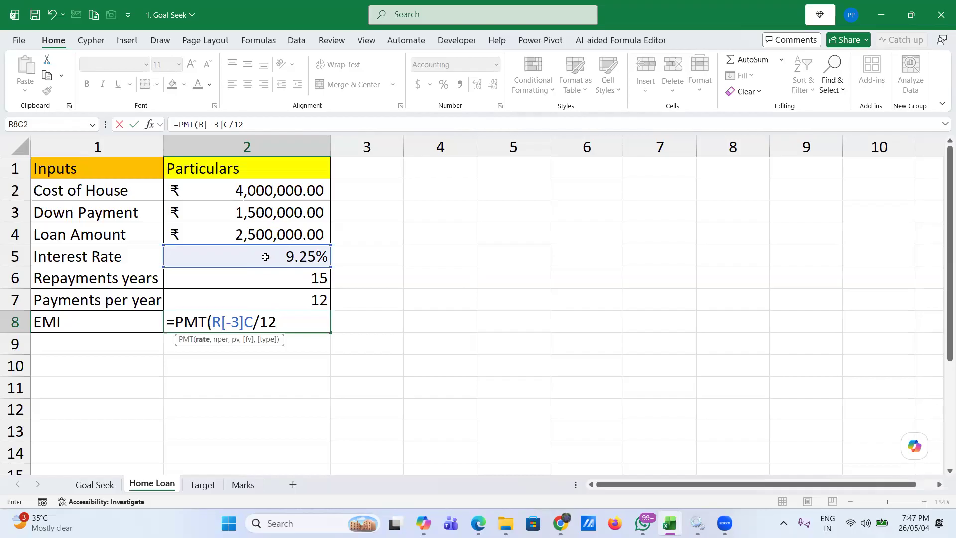
key(BackSpace)
key(BackSpace)
key(BackSpace)
key(BackSpace)
key(BackSpace)
key(BackSpace)
key(BackSpace)
key(BackSpace)
key(BackSpace)
key(BackSpace)
key(BackSpace)
key(BackSpace)
key(BackSpace)
key(BackSpace)
key(Escape)
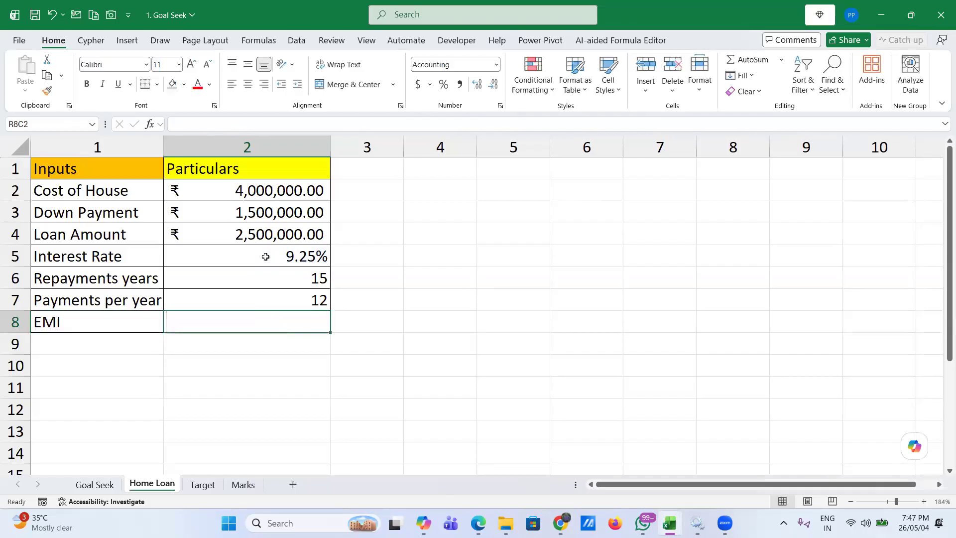
- Turn off the R1C1 reference style in the formula options so columns use letters
click(243, 372)
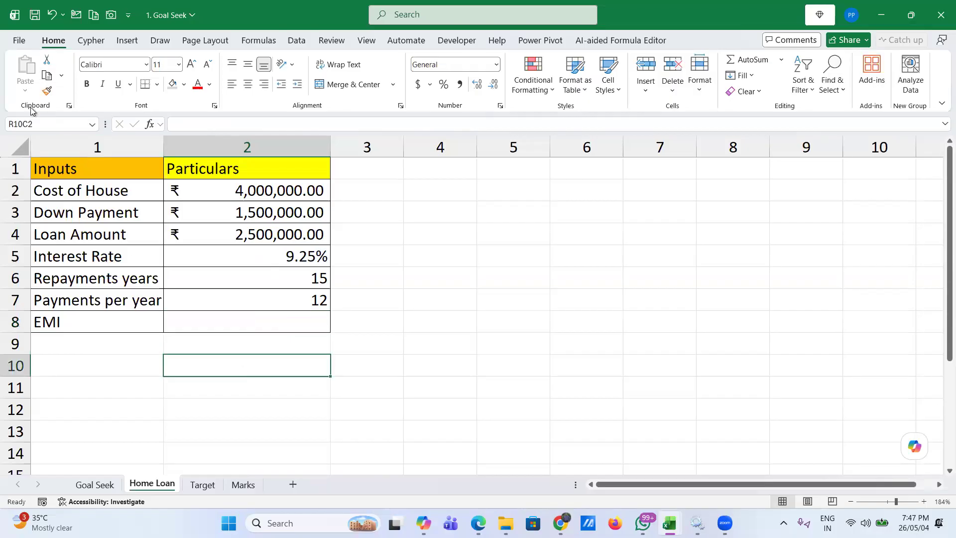
click(19, 41)
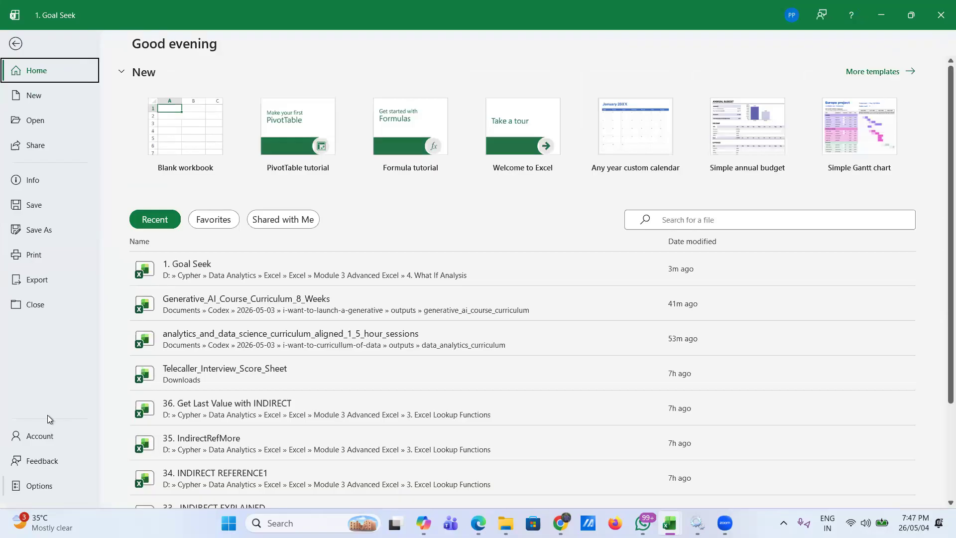
click(39, 486)
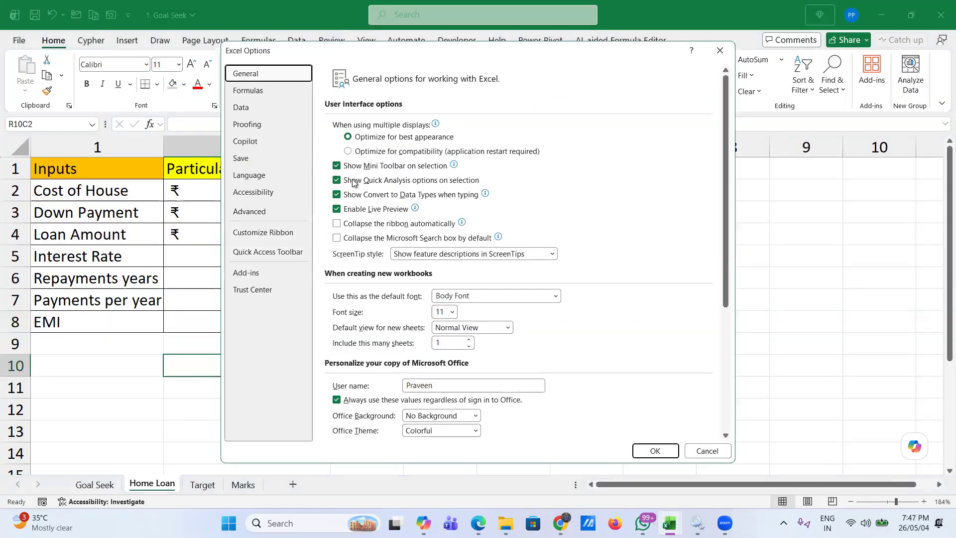
click(244, 91)
click(338, 222)
click(654, 452)
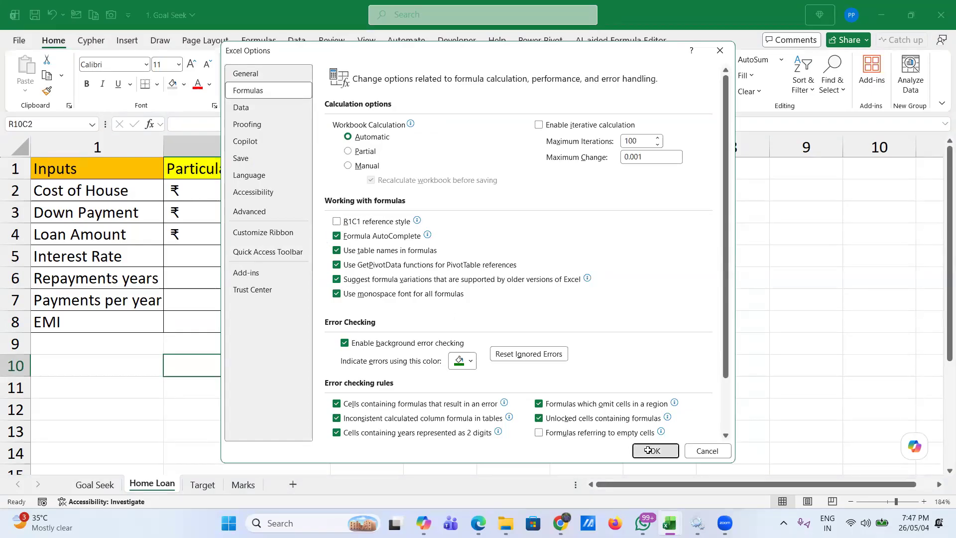
- Calculate the loan's EMI in B8 with the formula =PMT(B5/12,B6*B7,B4)
click(207, 316)
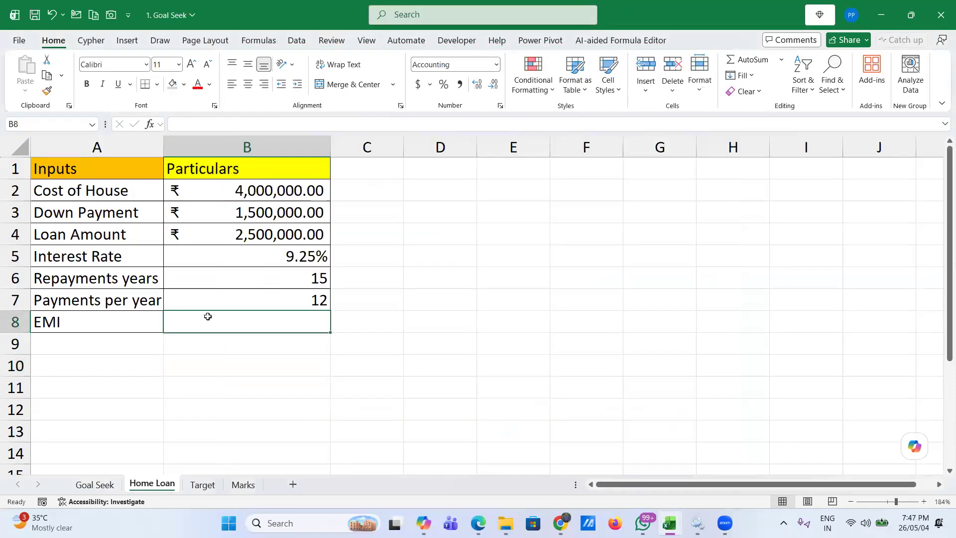
text(=pmt)
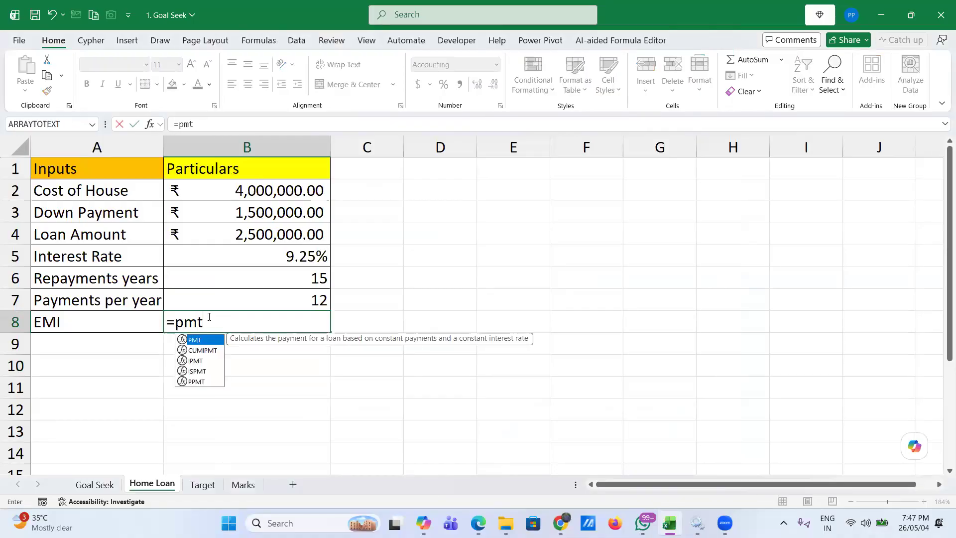
key(Tab)
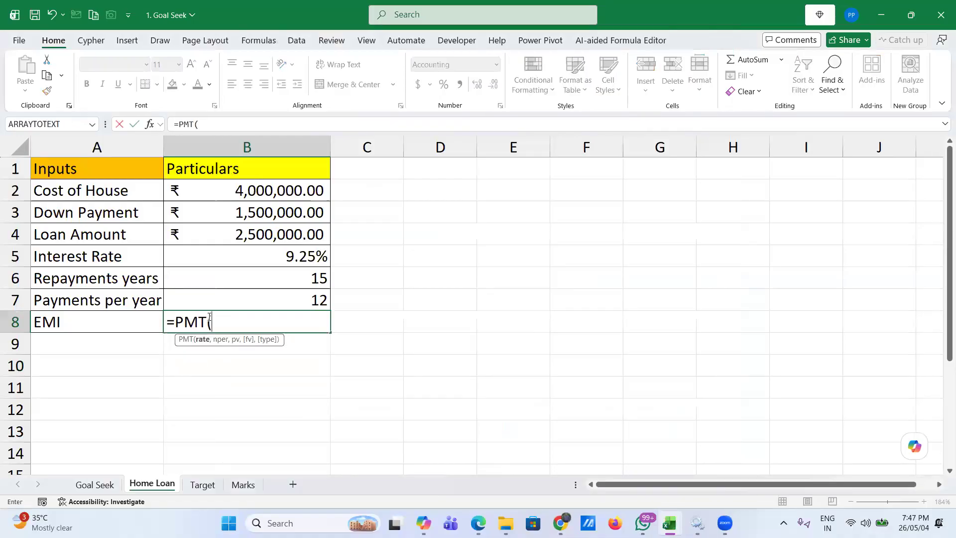
click(249, 257)
text(/12)
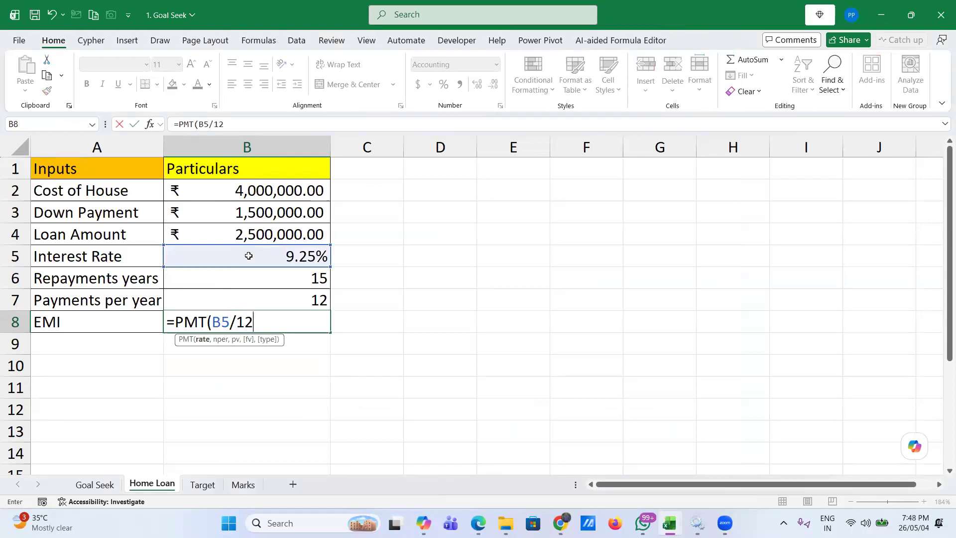
text(,)
click(241, 284)
text(*)
click(242, 303)
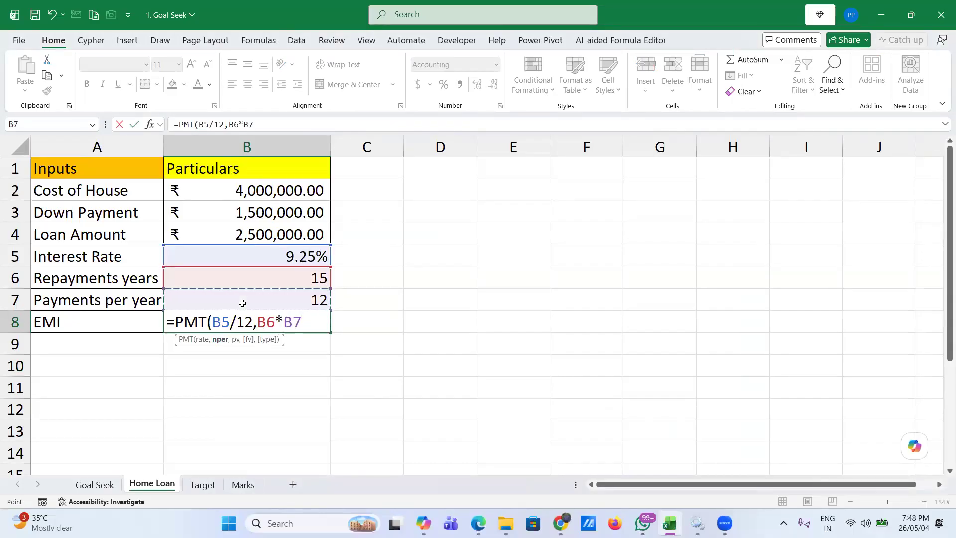
text(,)
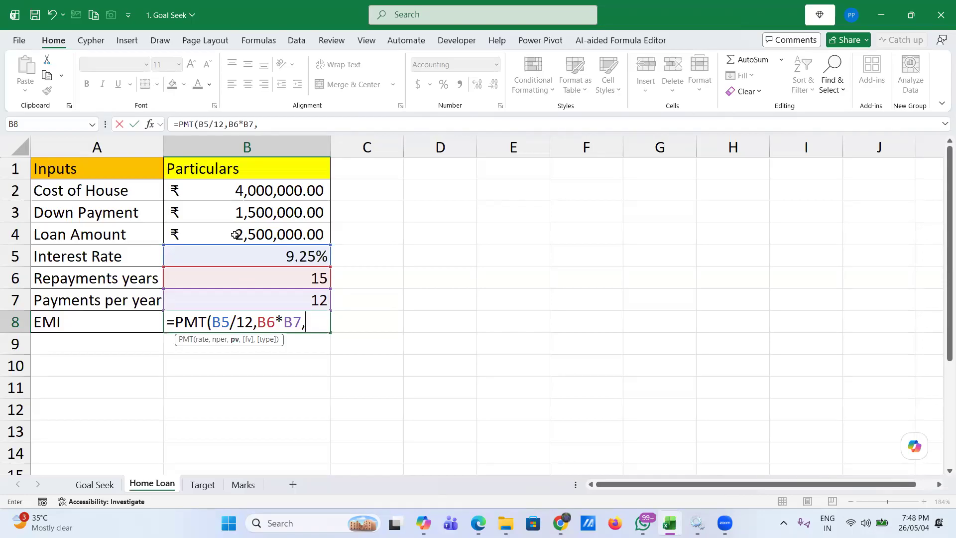
click(237, 234)
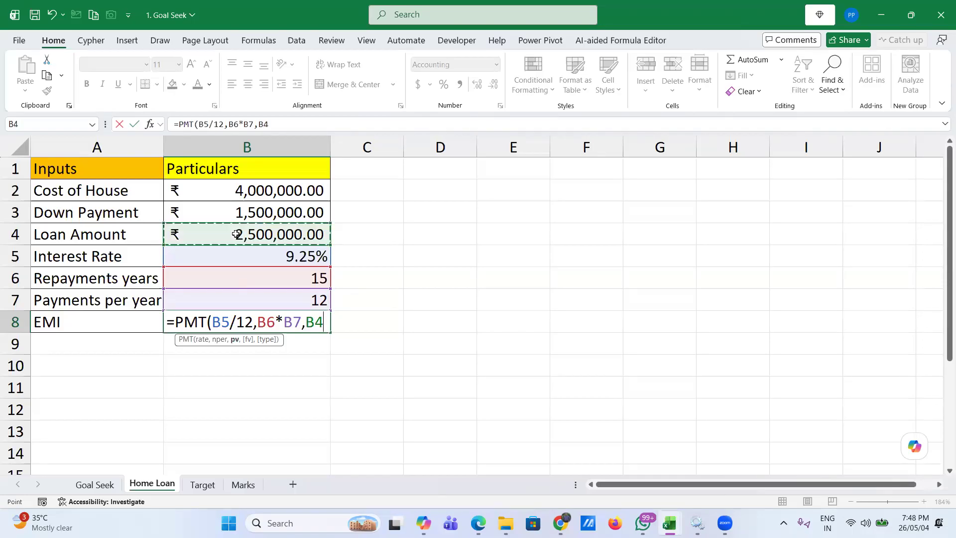
text())
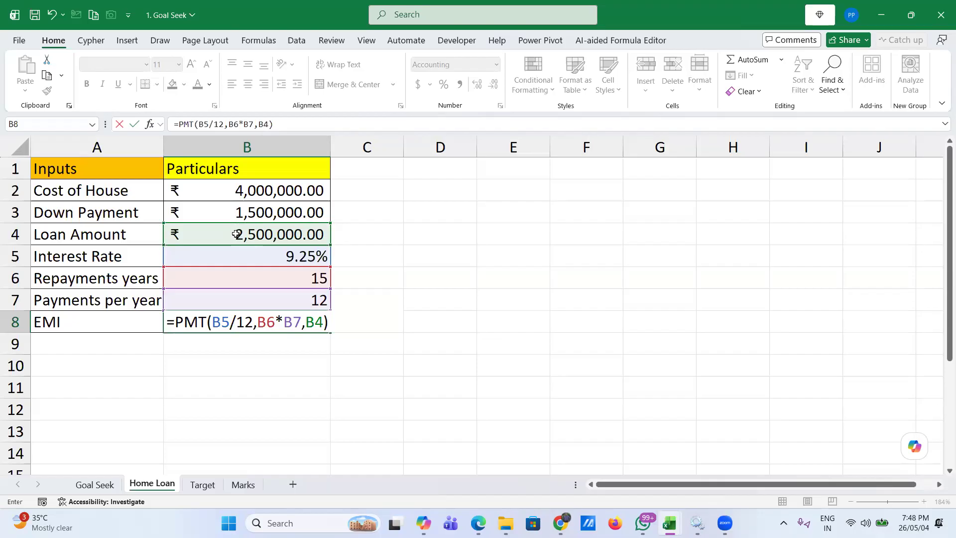
key(Return)
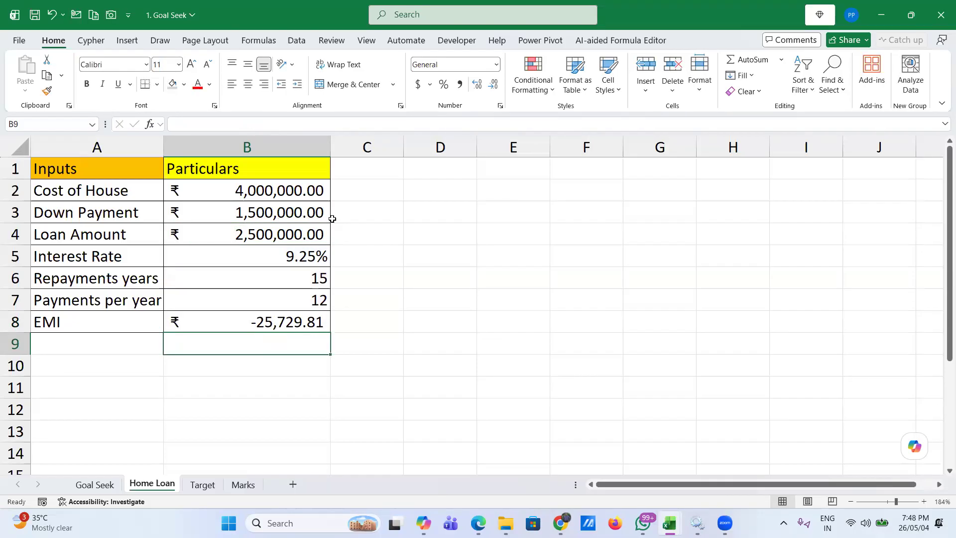
- Negate the EMI formula in B8 by putting a minus sign before PMT
click(241, 323)
double_click(241, 322)
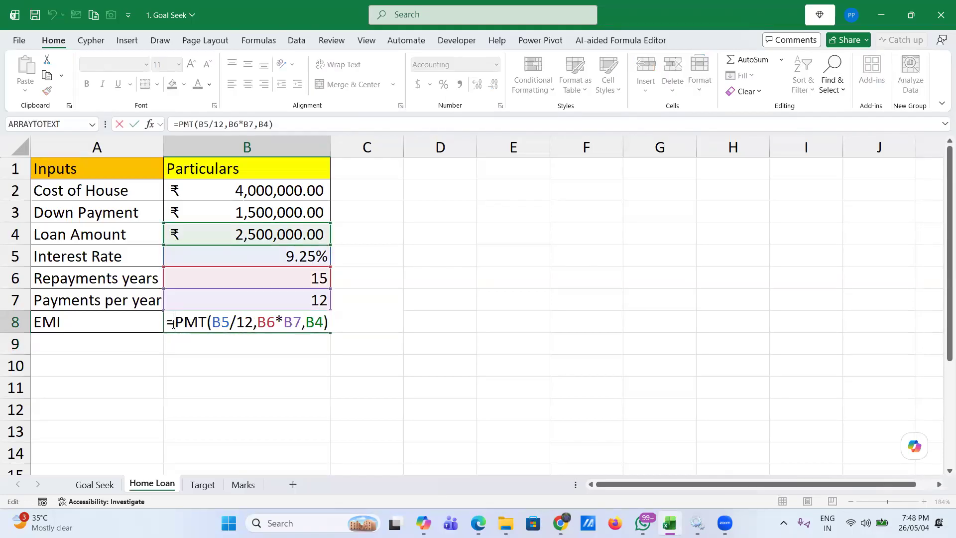
text(-)
key(Return)
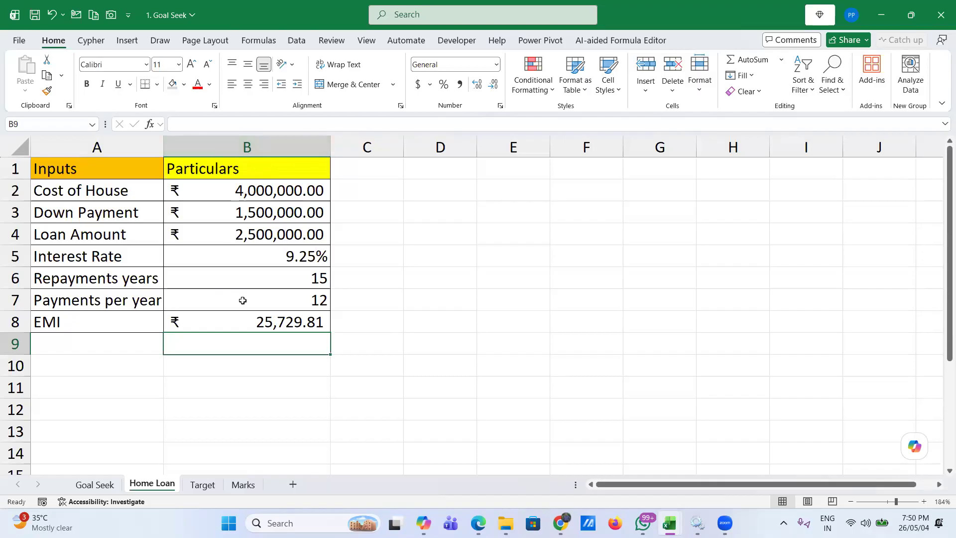
- Run Goal Seek to bring the EMI in B8 to 20000 by changing the Repayments years in B6, and discard the solution
click(237, 324)
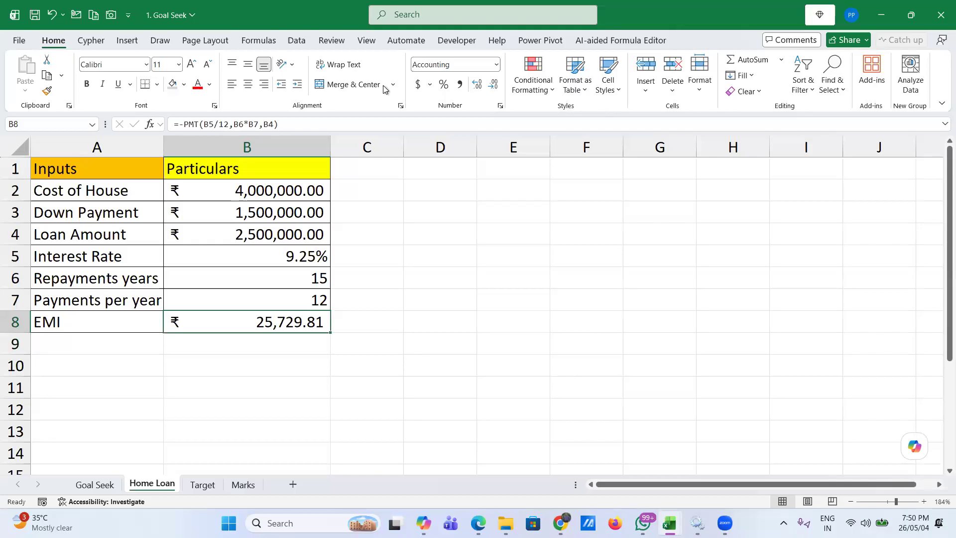
click(296, 42)
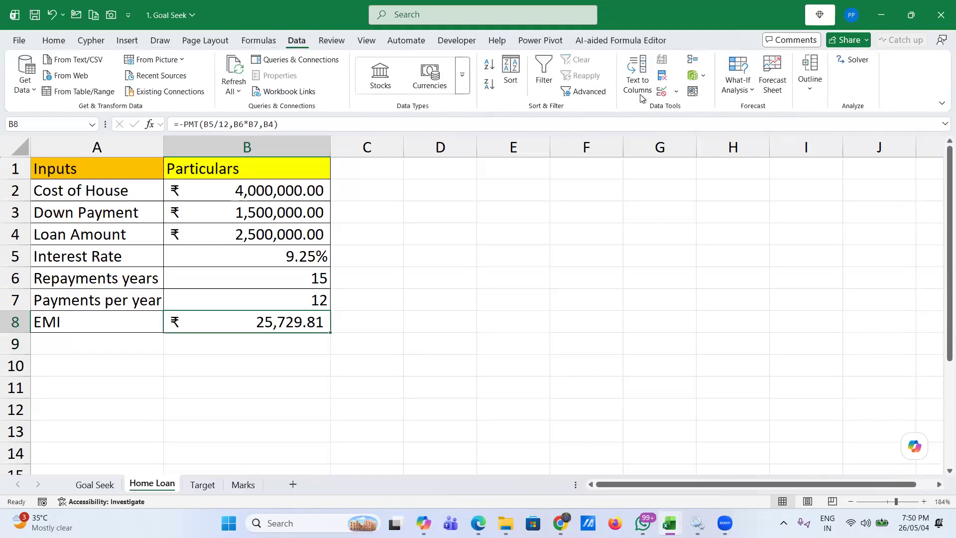
click(746, 92)
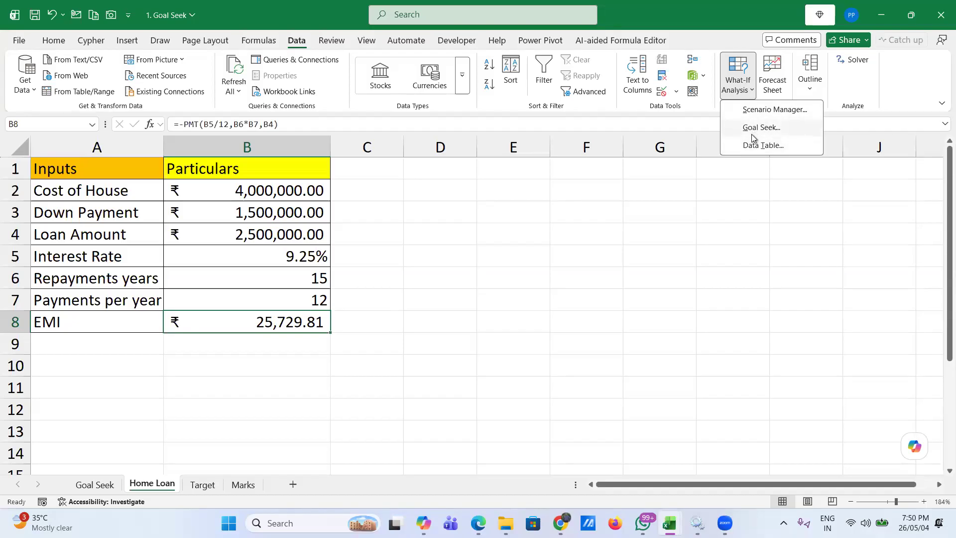
click(754, 128)
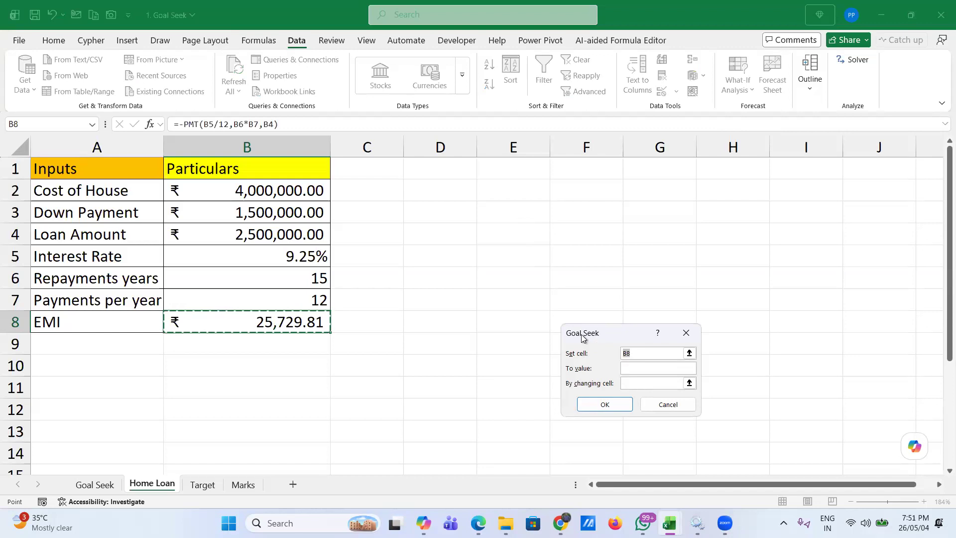
drag(583, 337, 423, 148)
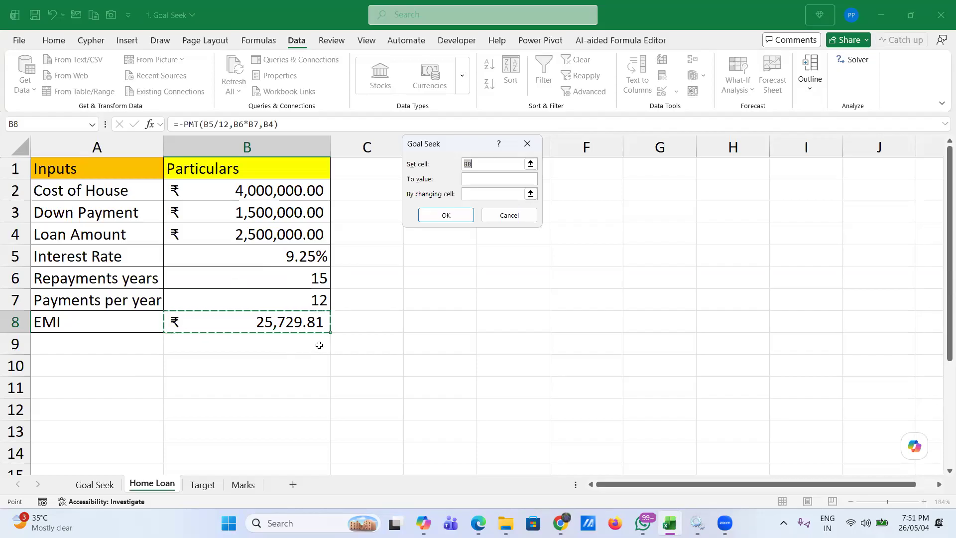
click(471, 181)
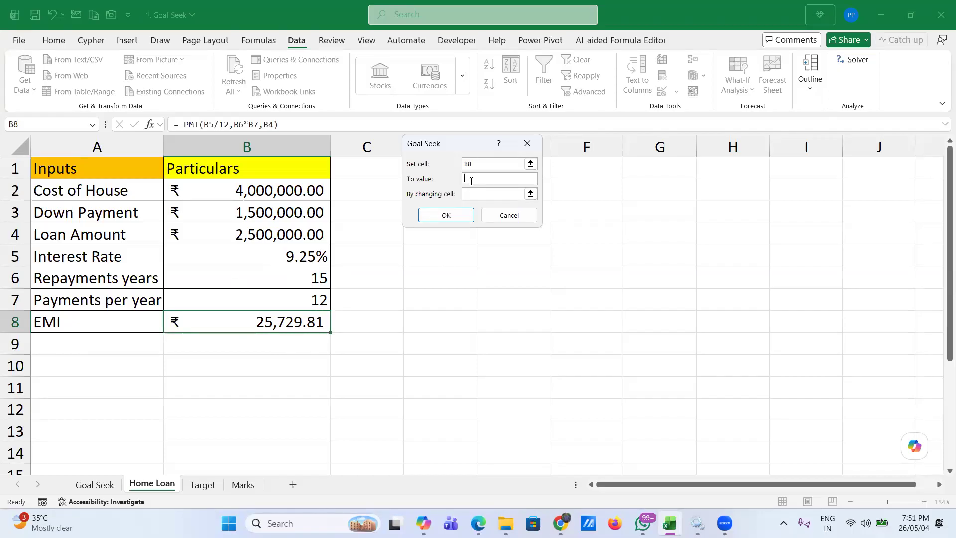
text(2000)
click(470, 194)
click(470, 194)
click(267, 276)
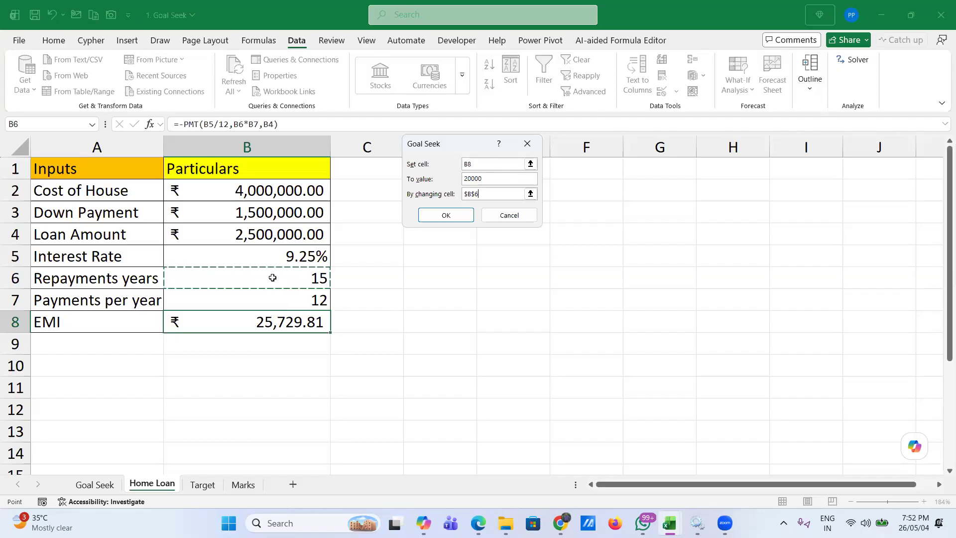
click(446, 216)
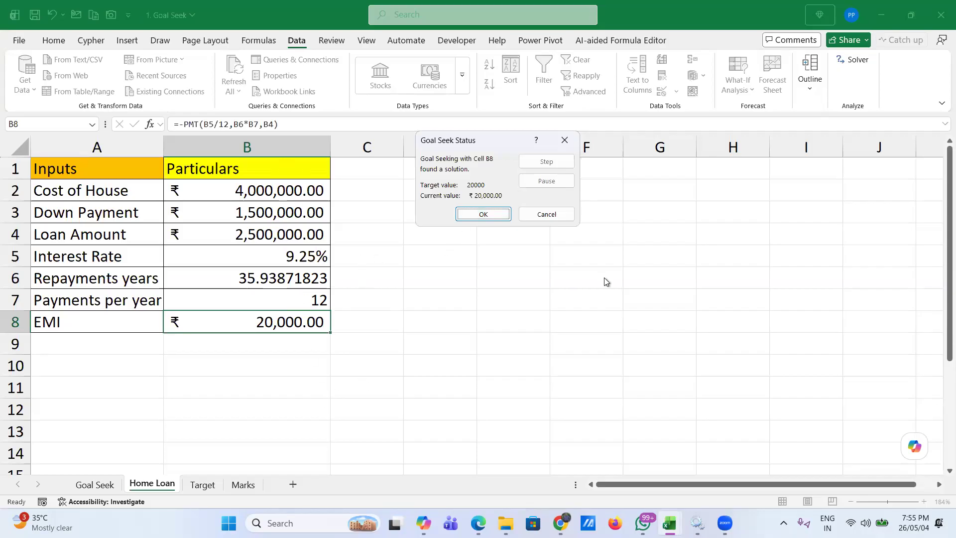
click(549, 214)
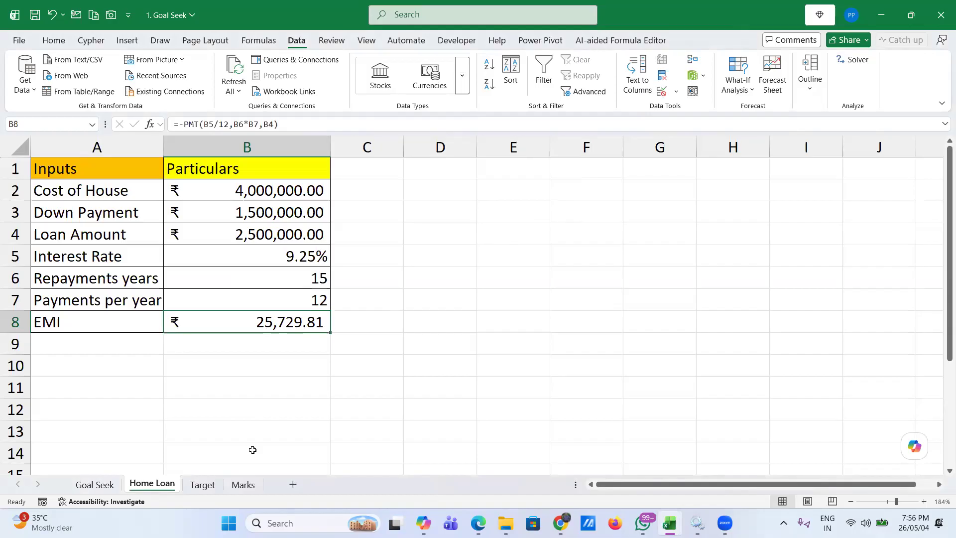
key(alt+Tab)
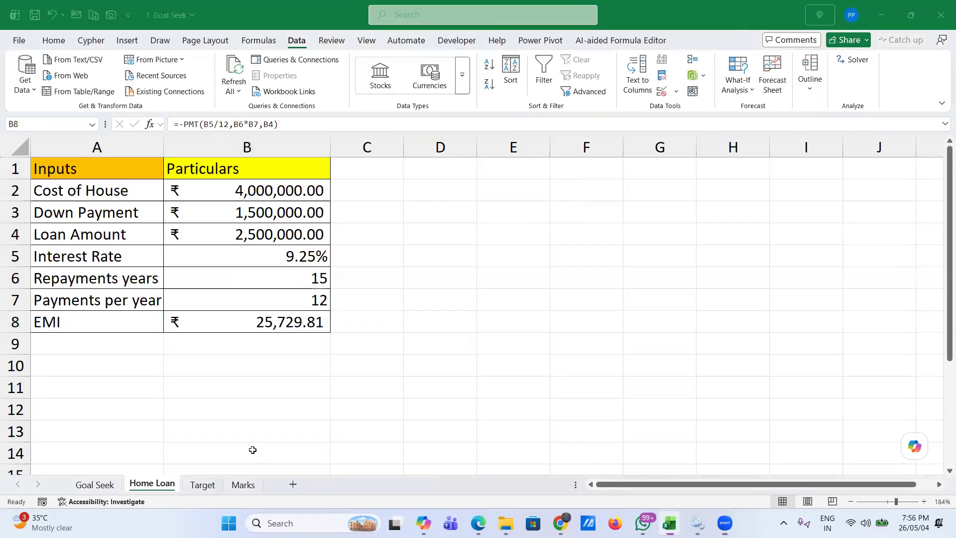
key(alt+Tab)
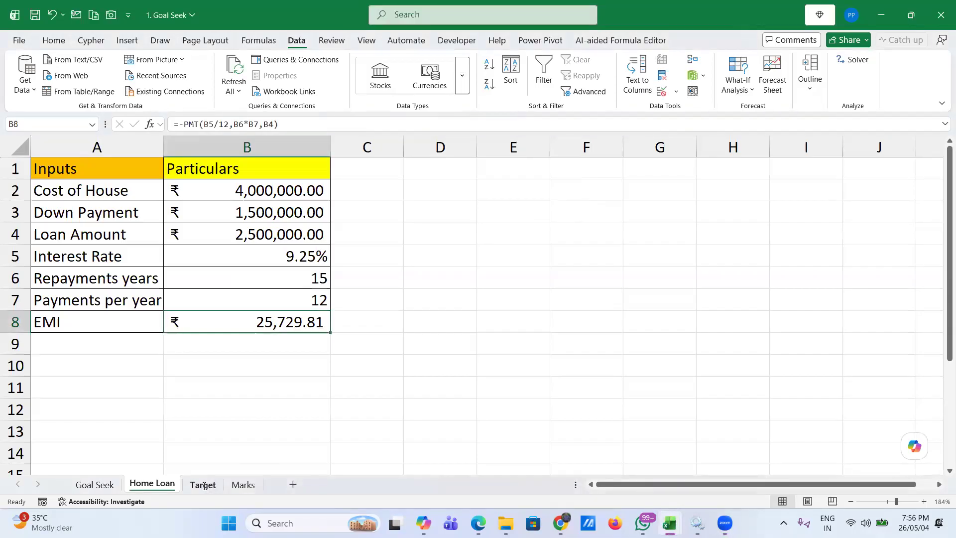
- Review the Target sheet's brand revenues, empty Oppo revenue, target amount, total contribution and the Samsung contribution formula
click(203, 485)
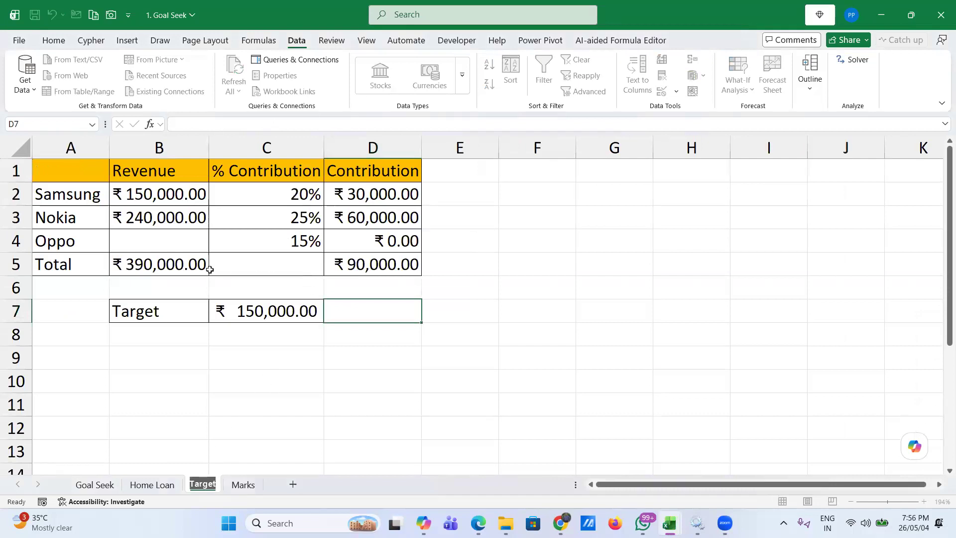
click(88, 200)
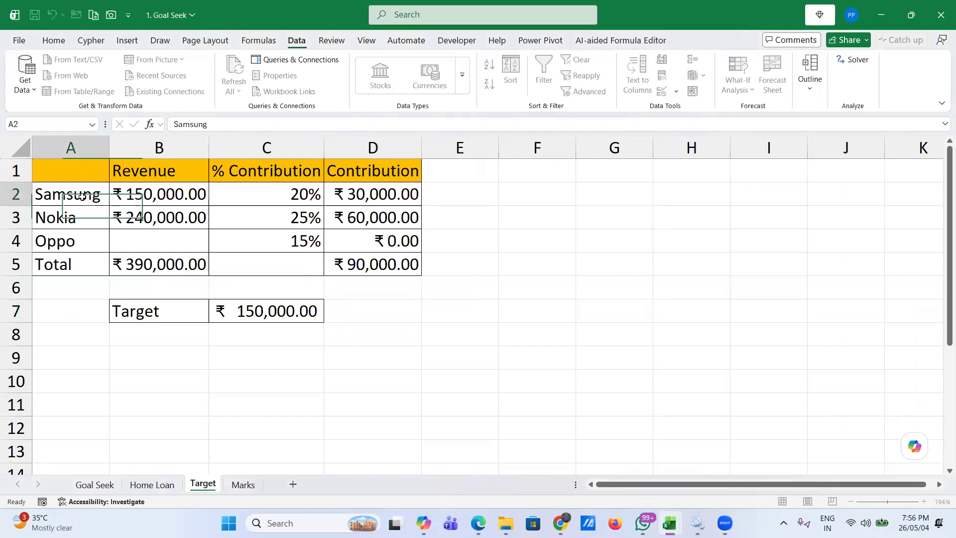
click(177, 198)
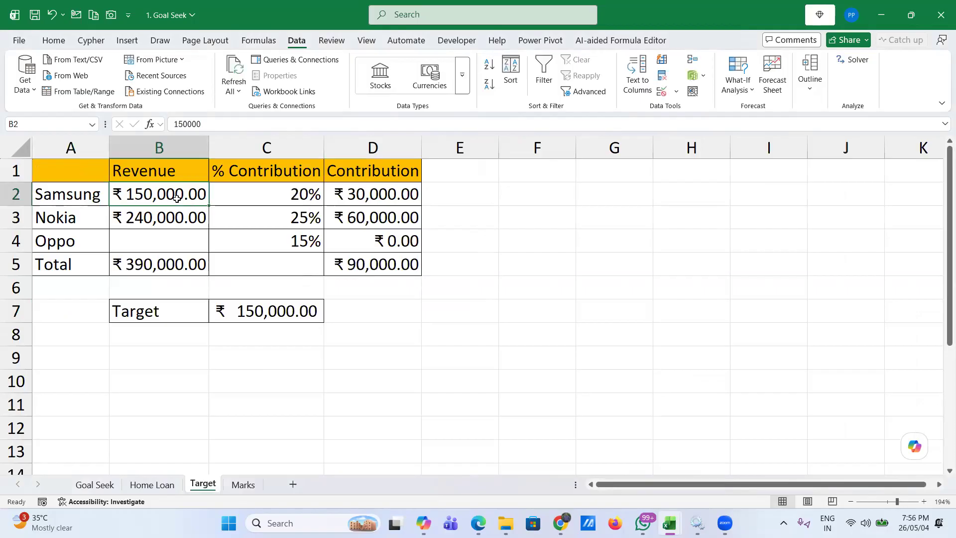
click(155, 223)
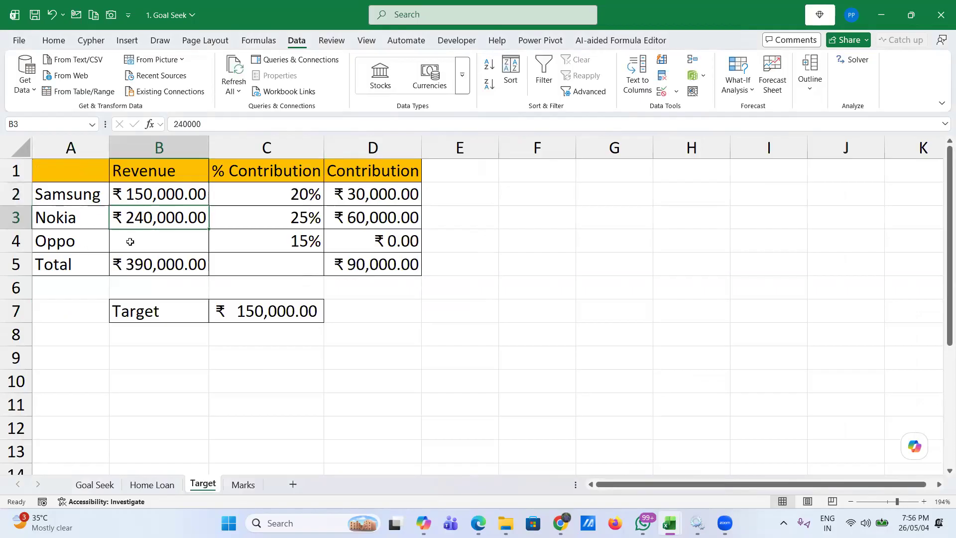
click(154, 242)
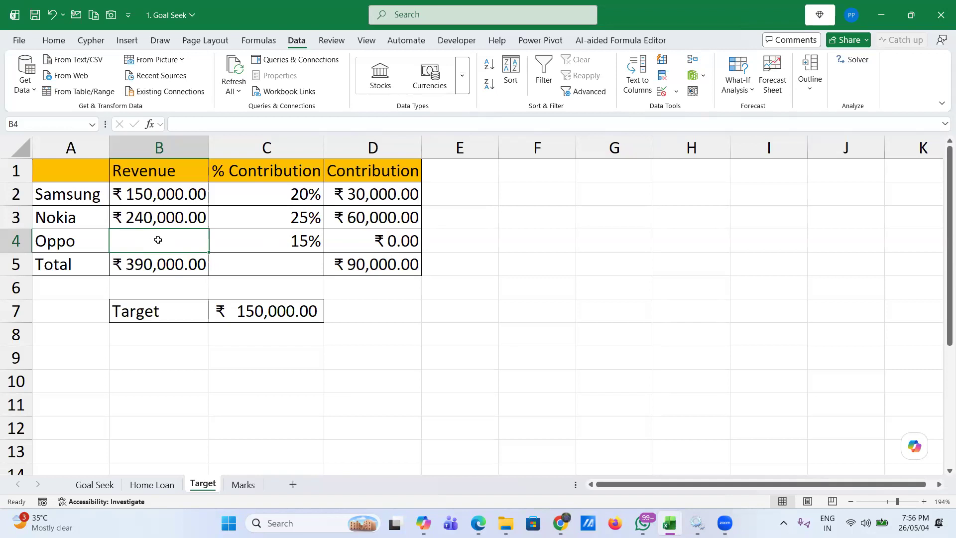
click(281, 313)
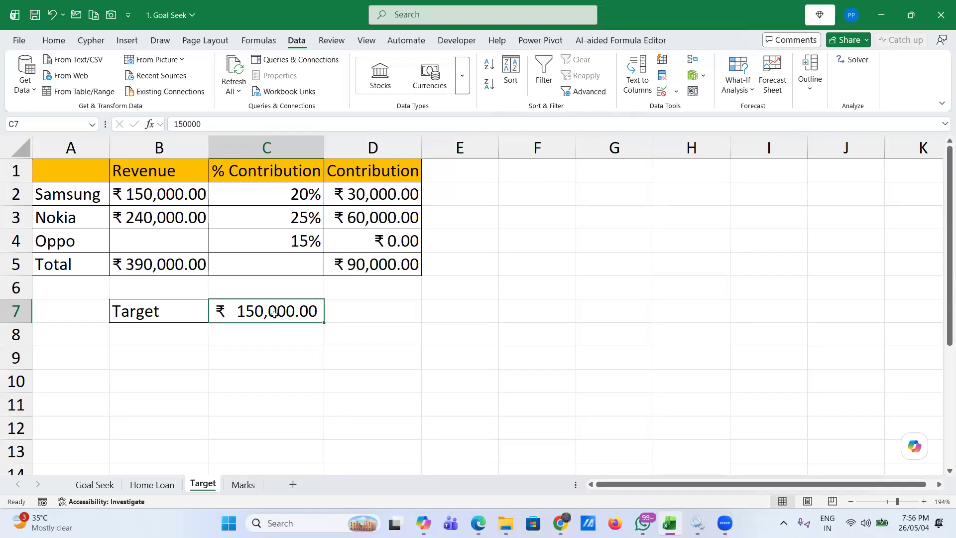
click(395, 263)
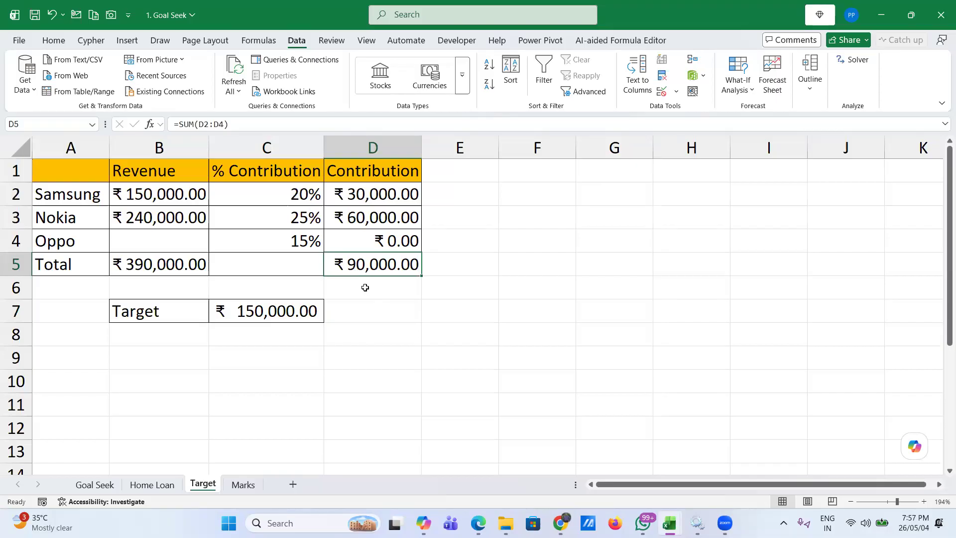
click(162, 240)
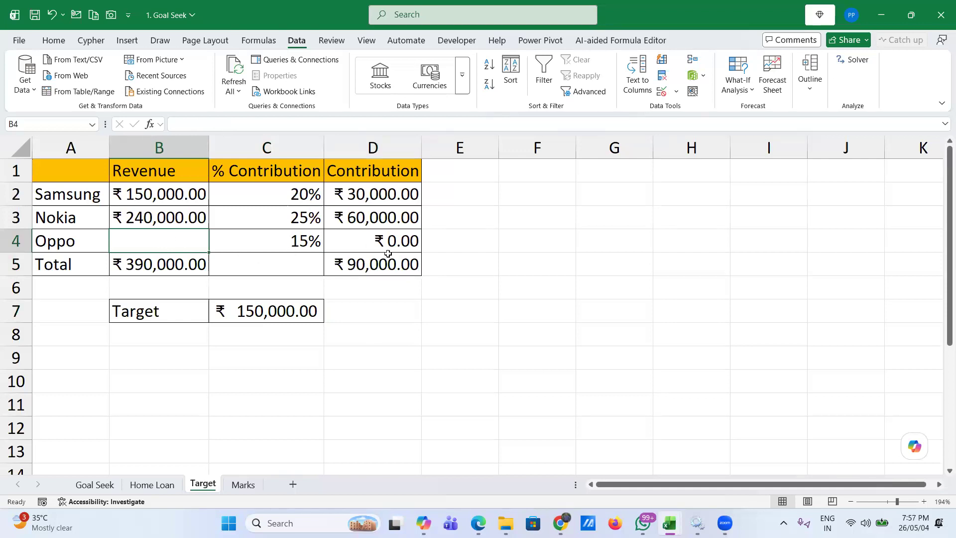
click(361, 195)
double_click(362, 195)
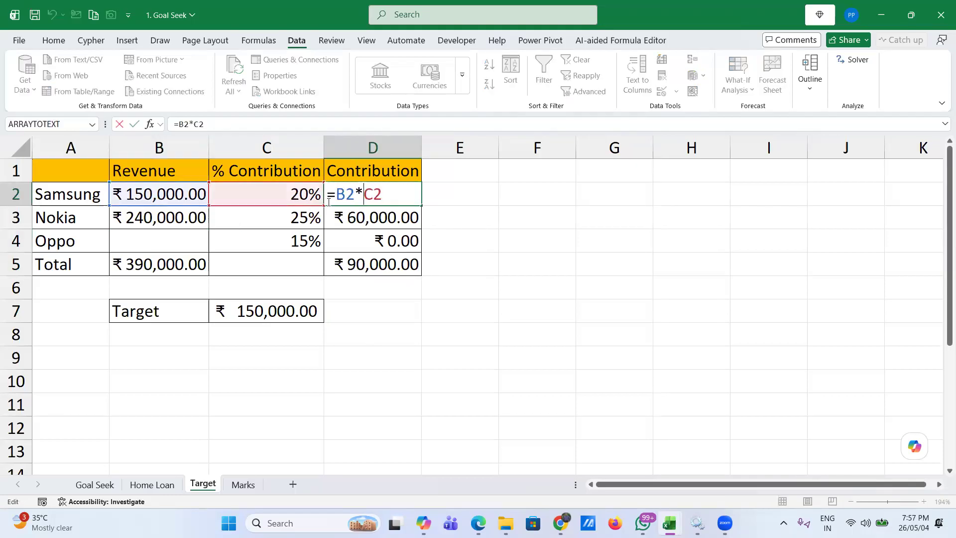
key(Return)
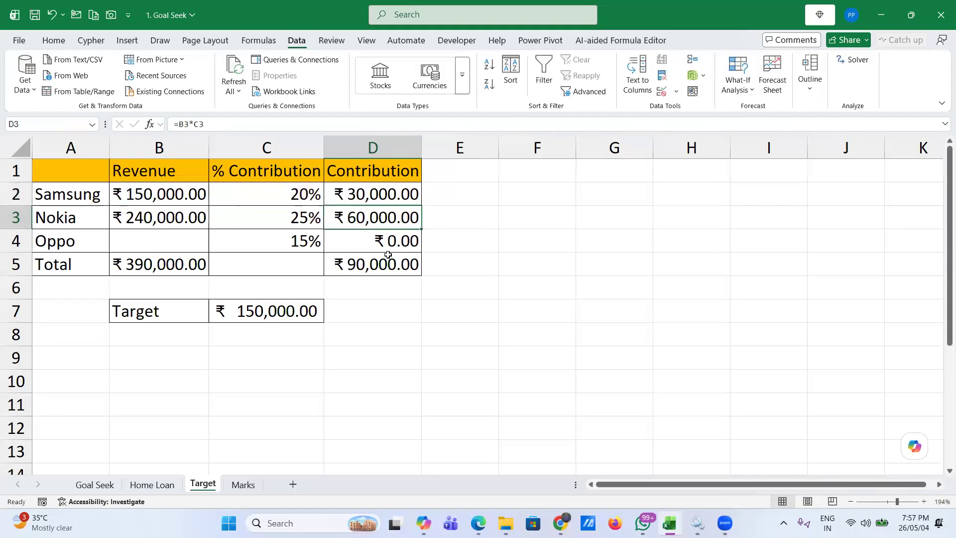
- Run Goal Seek to bring the total contribution in D5 to 150000 by changing the Oppo revenue in B4, and discard the solution
click(370, 265)
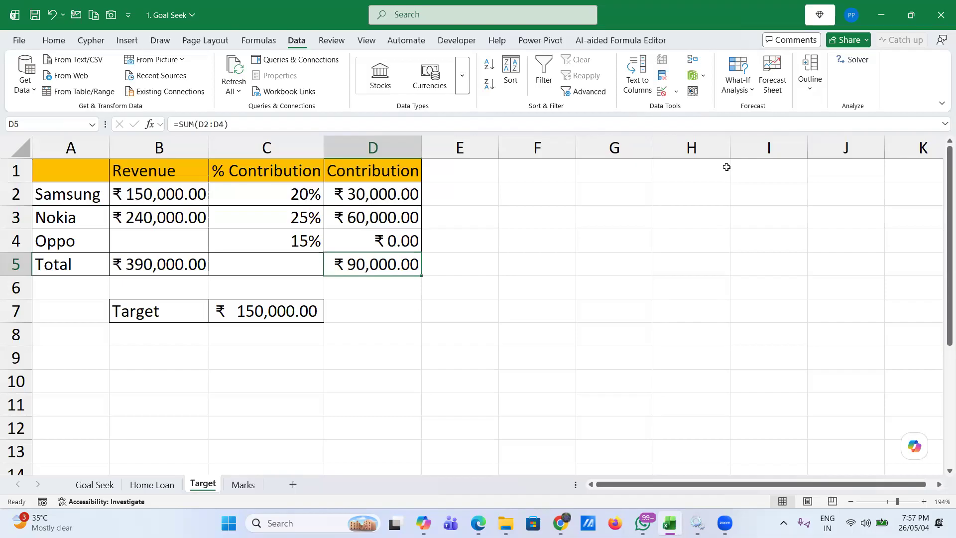
click(745, 97)
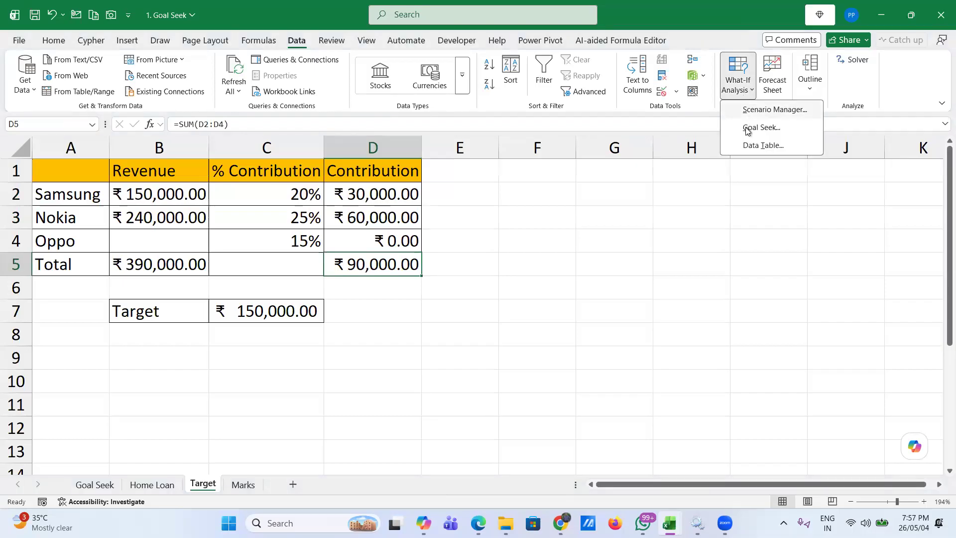
click(747, 126)
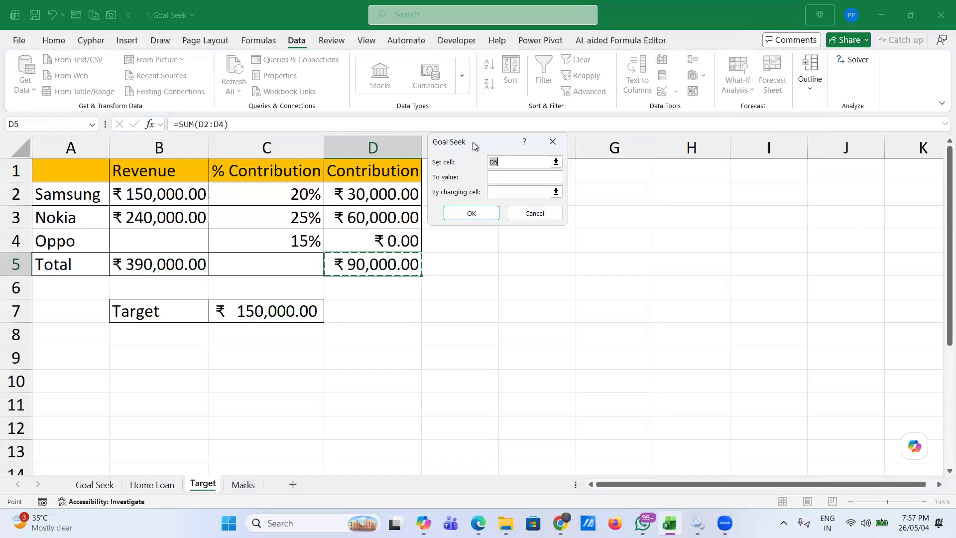
drag(473, 142, 524, 137)
click(546, 173)
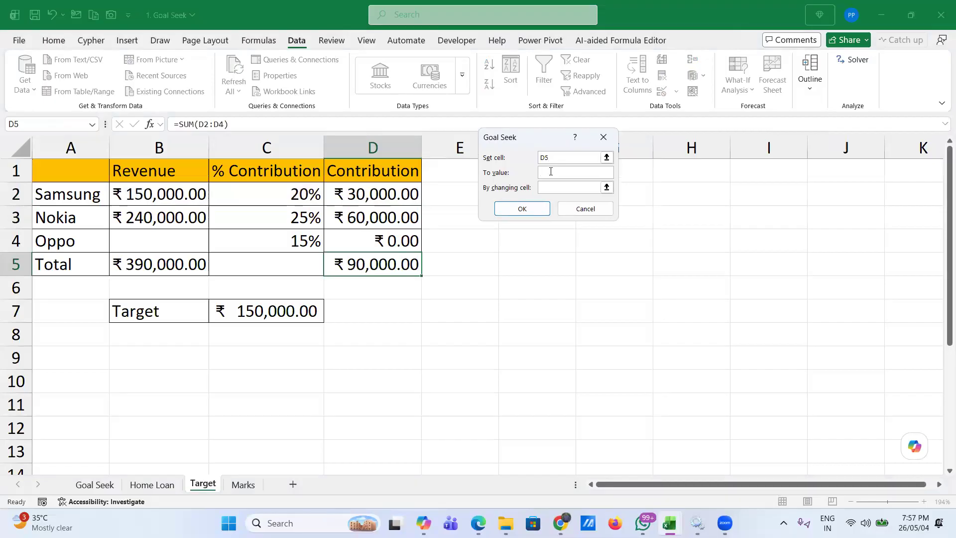
text(150000)
click(560, 187)
click(153, 242)
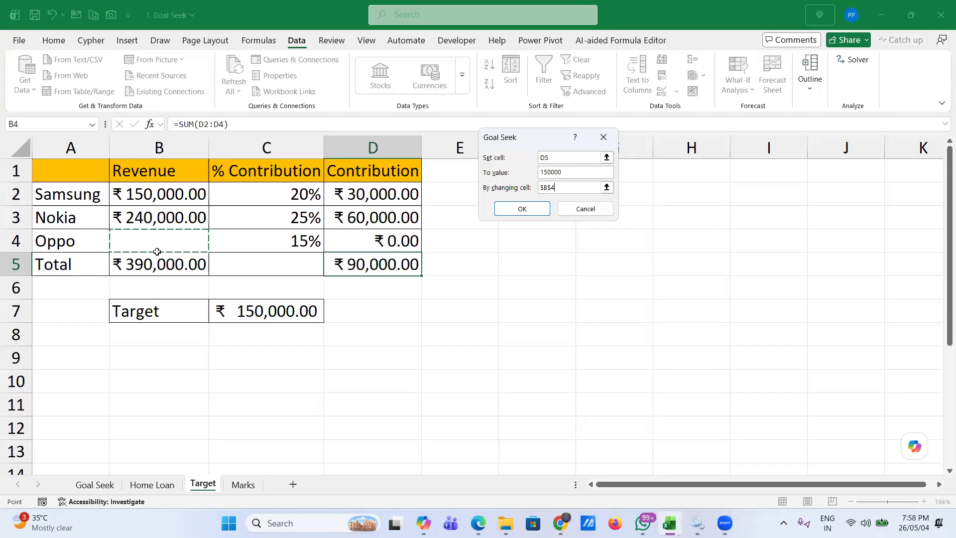
click(509, 211)
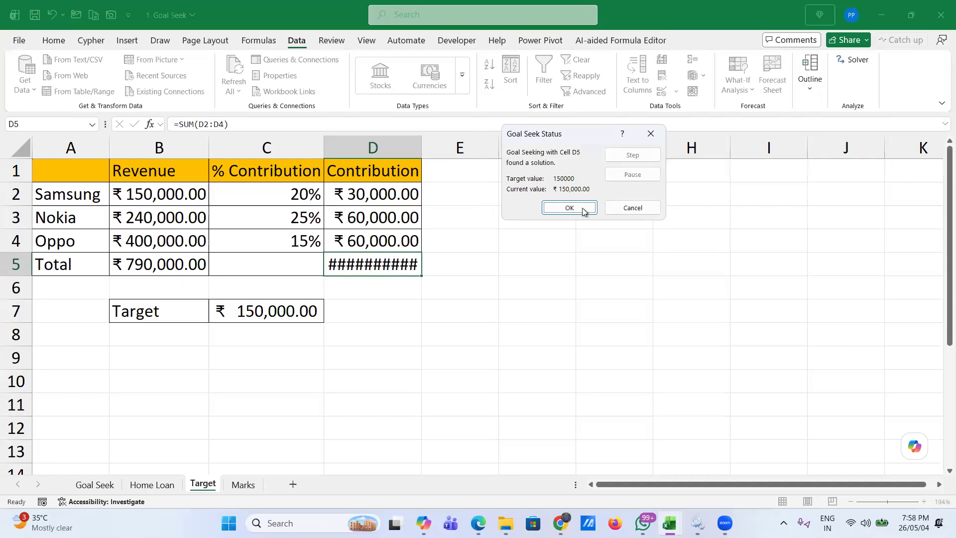
click(625, 209)
- Widen column D, and rerun Goal Seek on D5 for 150000 by changing B4, discarding the solution
drag(421, 148, 470, 148)
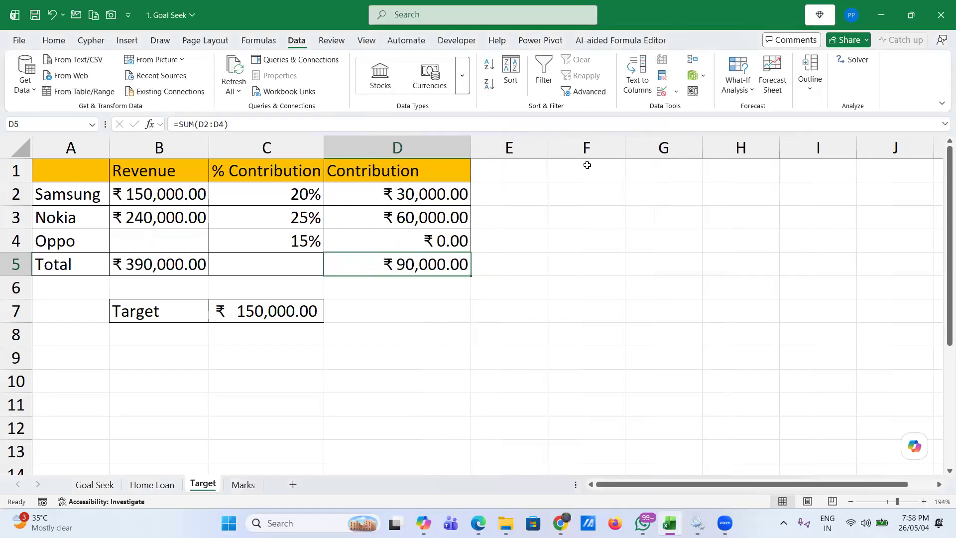
click(738, 75)
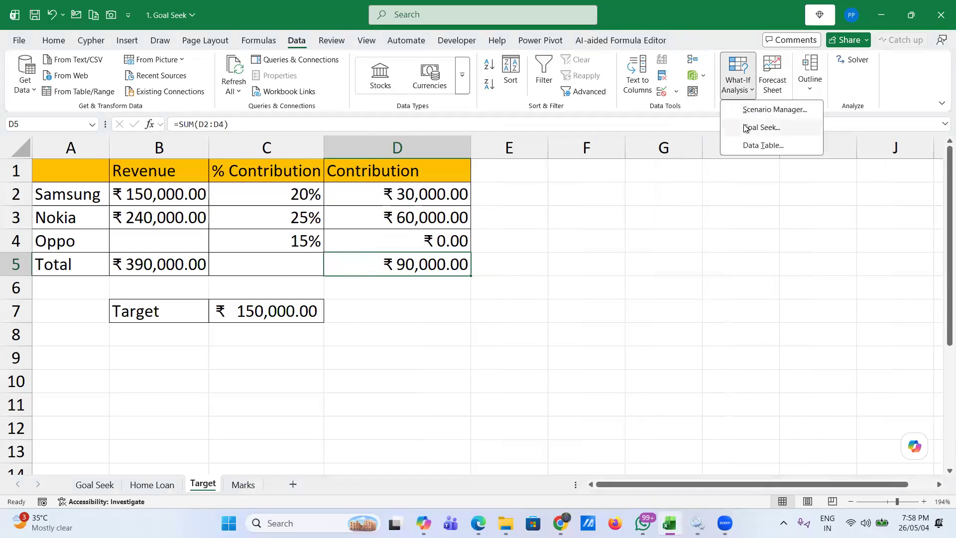
click(747, 125)
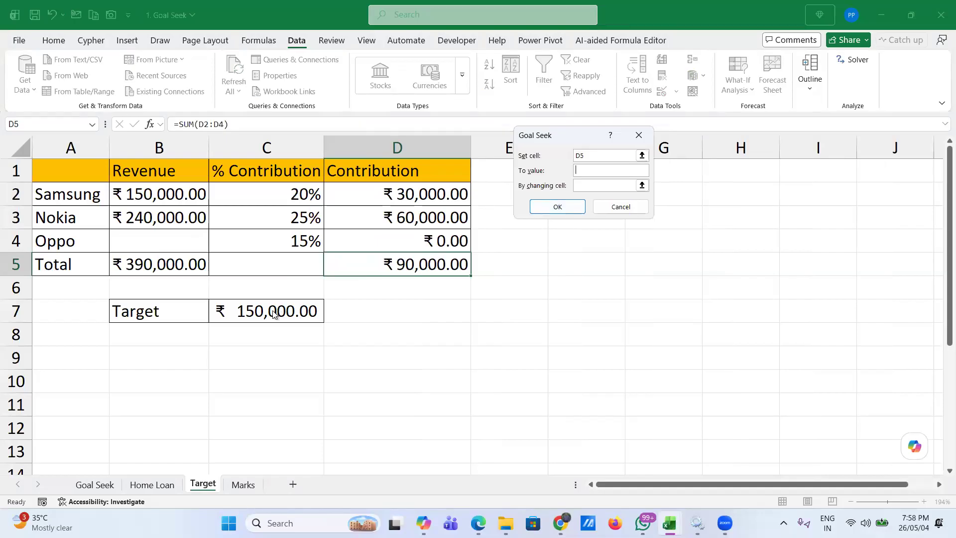
text(150000)
click(584, 186)
click(166, 247)
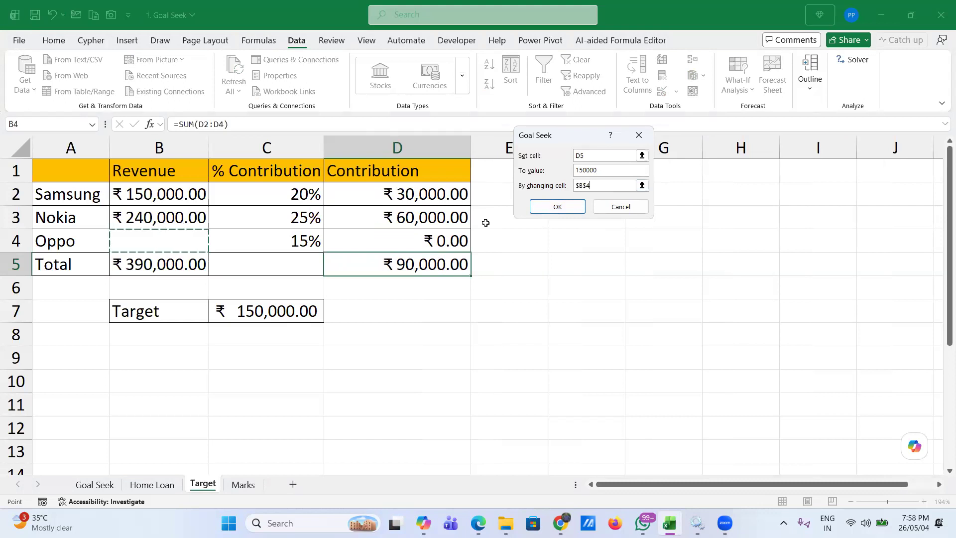
click(557, 208)
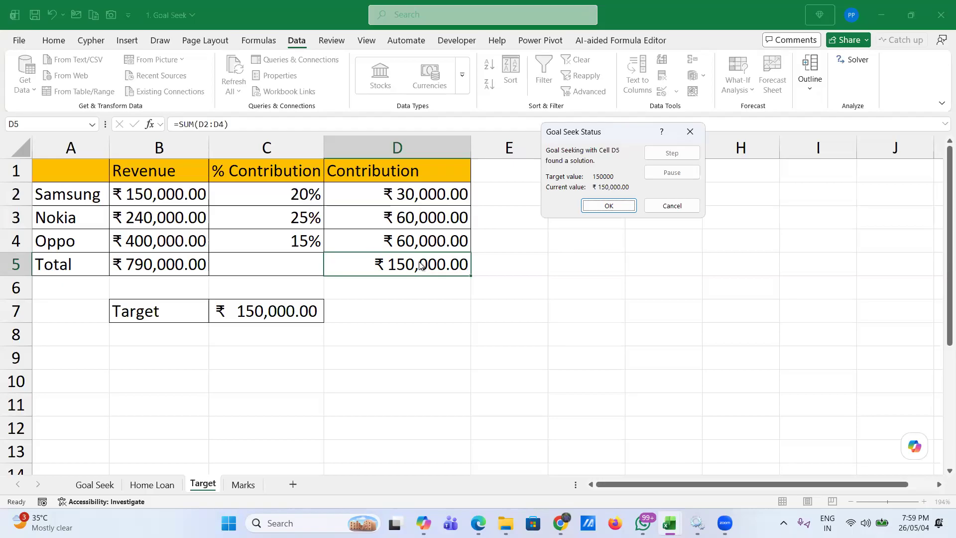
click(690, 132)
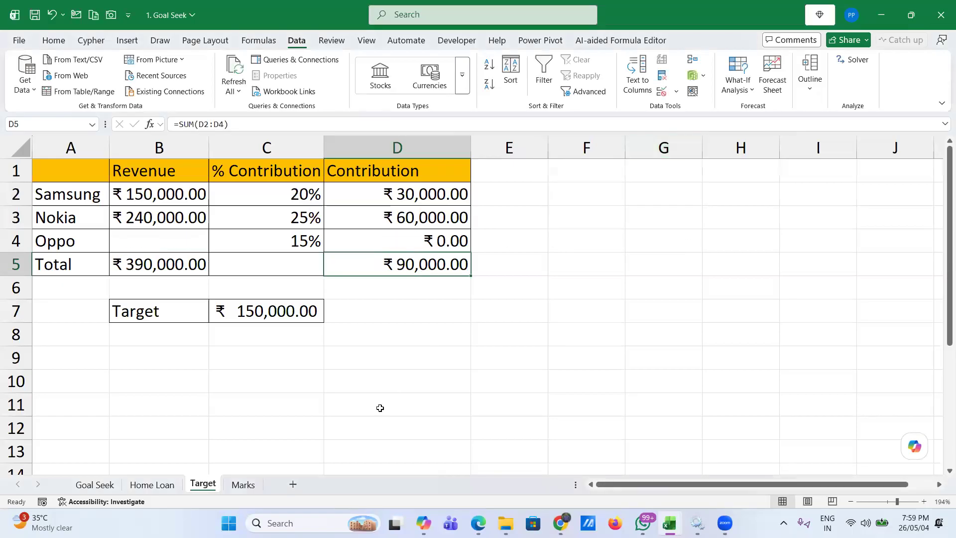
- Open the Marks sheet and inspect the average formula in E2 and the first student's empty science mark in D2
click(242, 485)
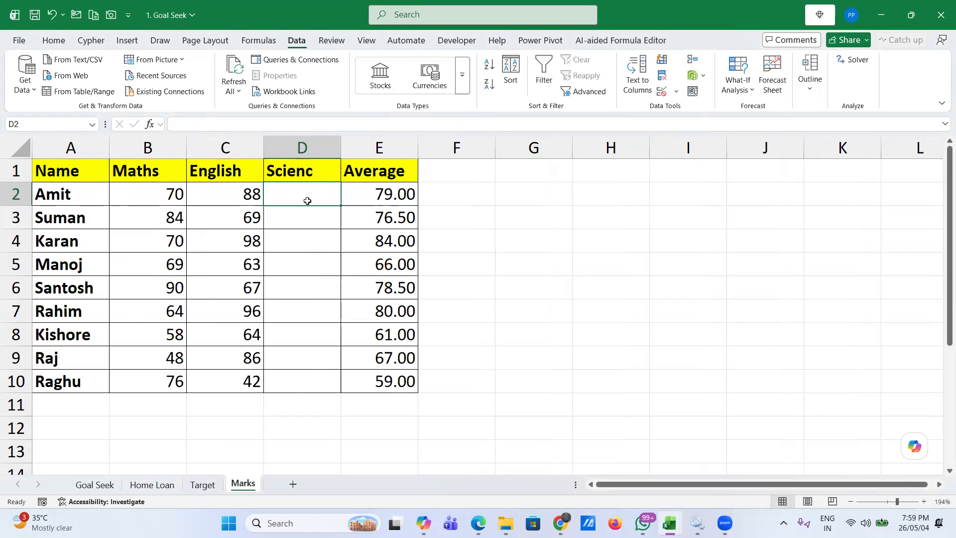
click(387, 197)
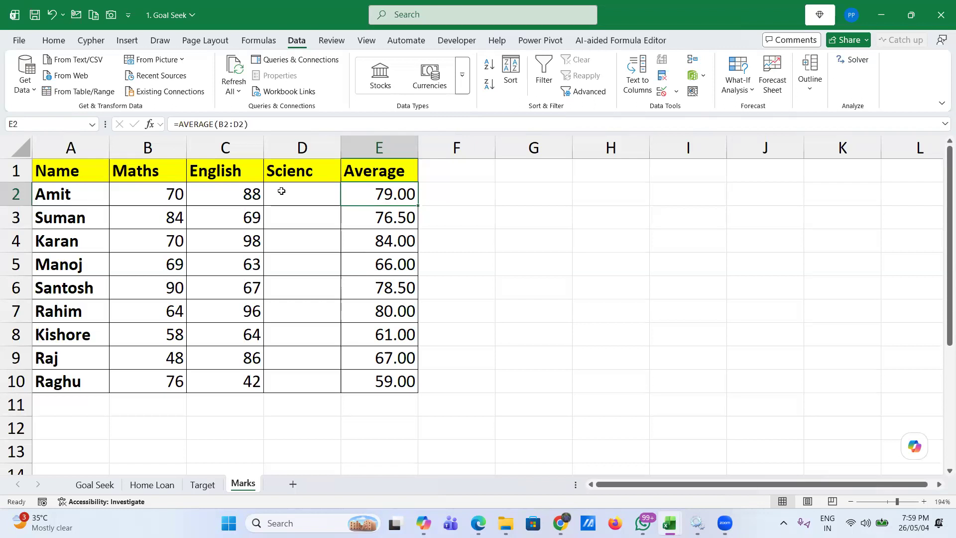
click(281, 192)
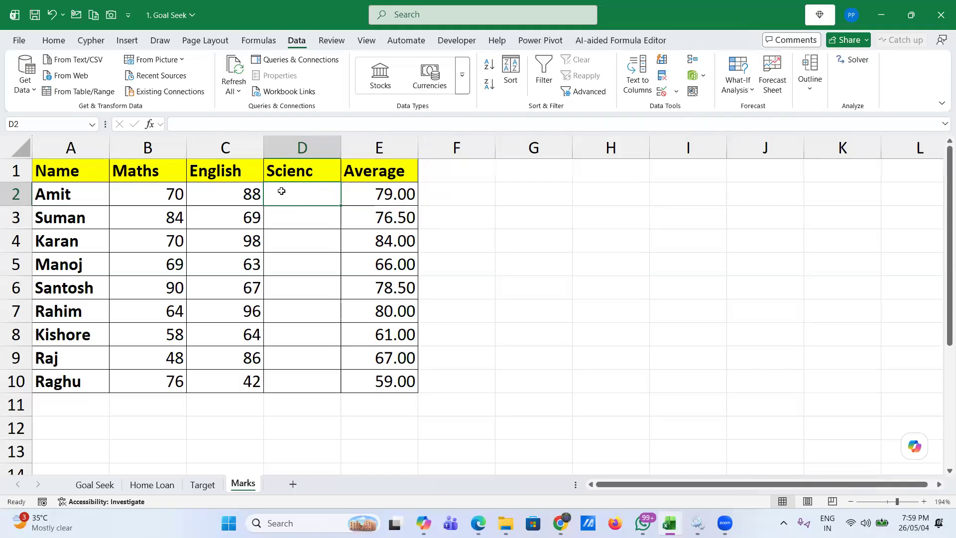
- Run Goal Seek to bring the first student's average in E2 to 85 by changing the science mark in D2, and discard the solution
click(752, 96)
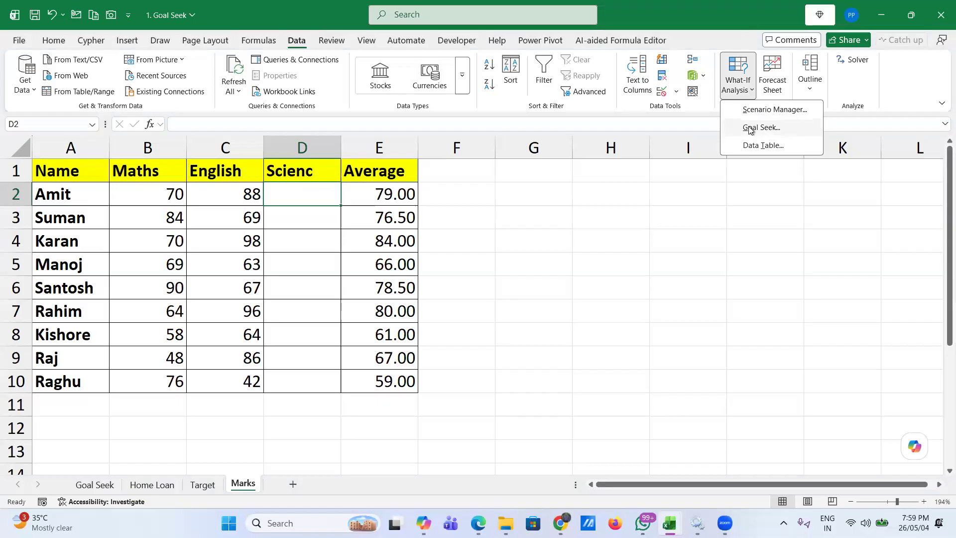
click(373, 196)
click(378, 195)
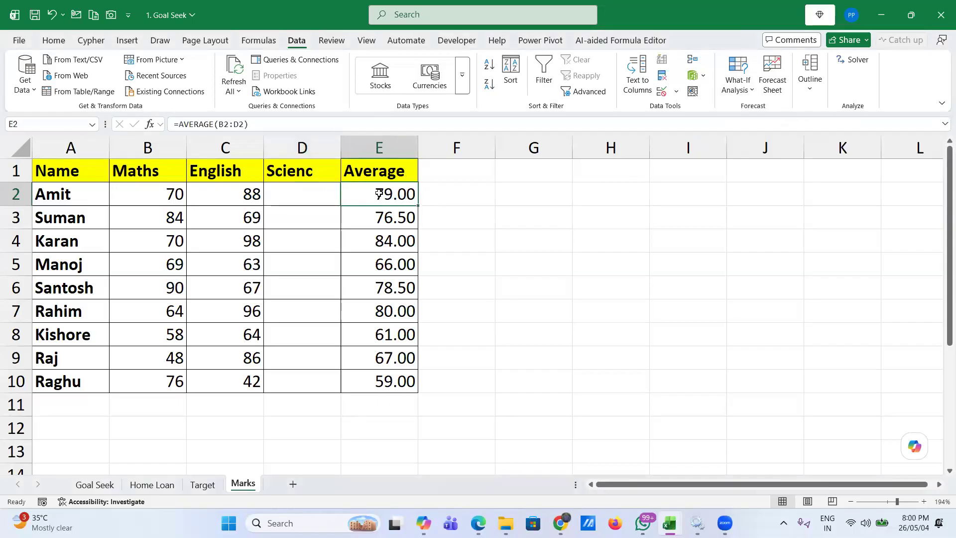
click(749, 91)
click(749, 127)
click(617, 169)
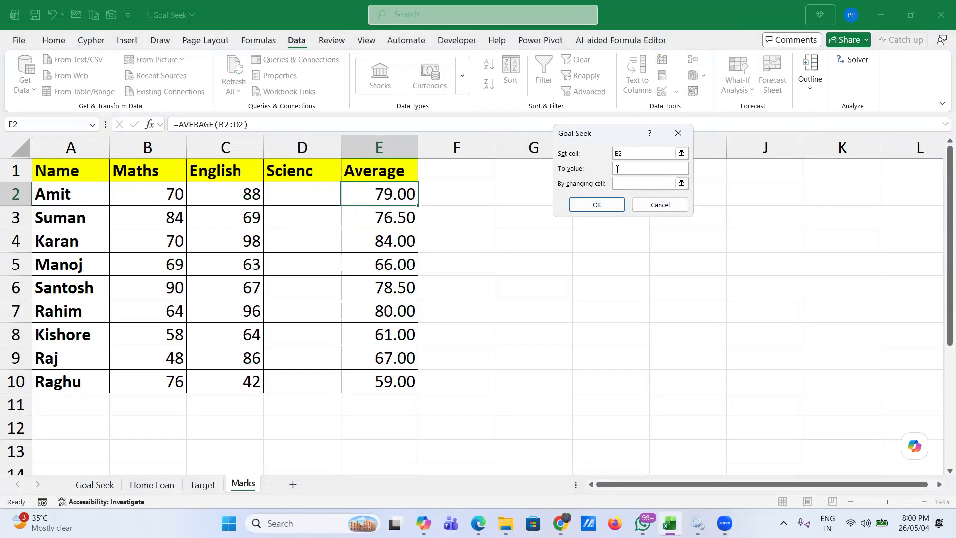
text(85)
click(619, 184)
click(312, 200)
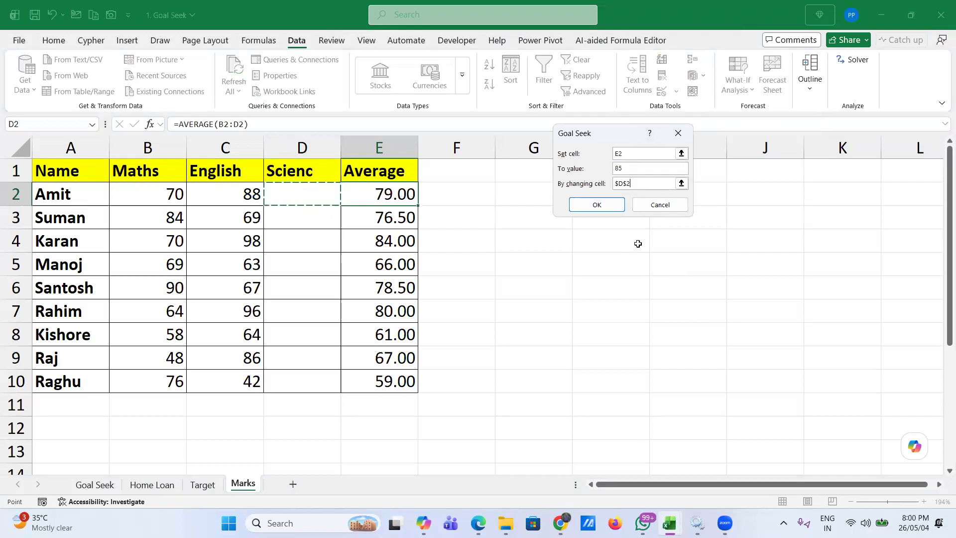
click(597, 205)
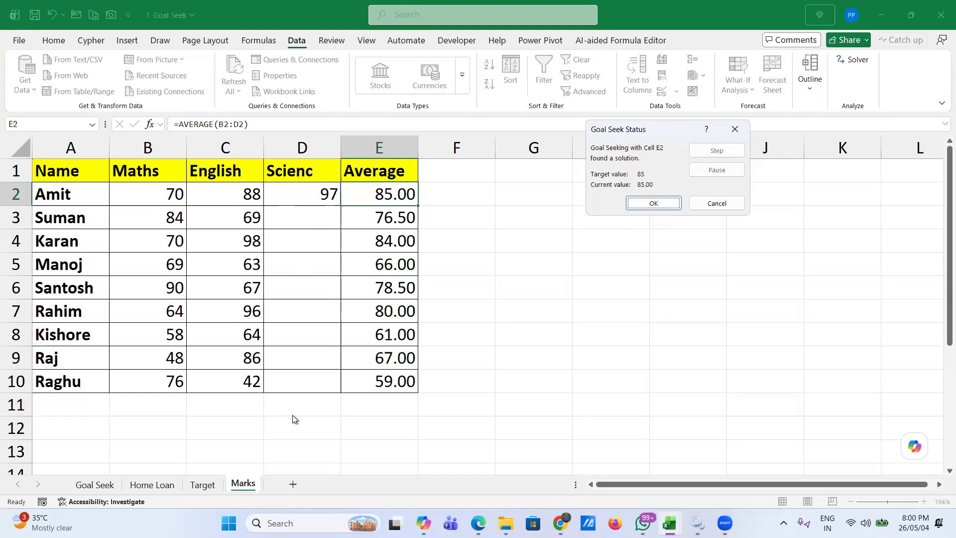
click(709, 203)
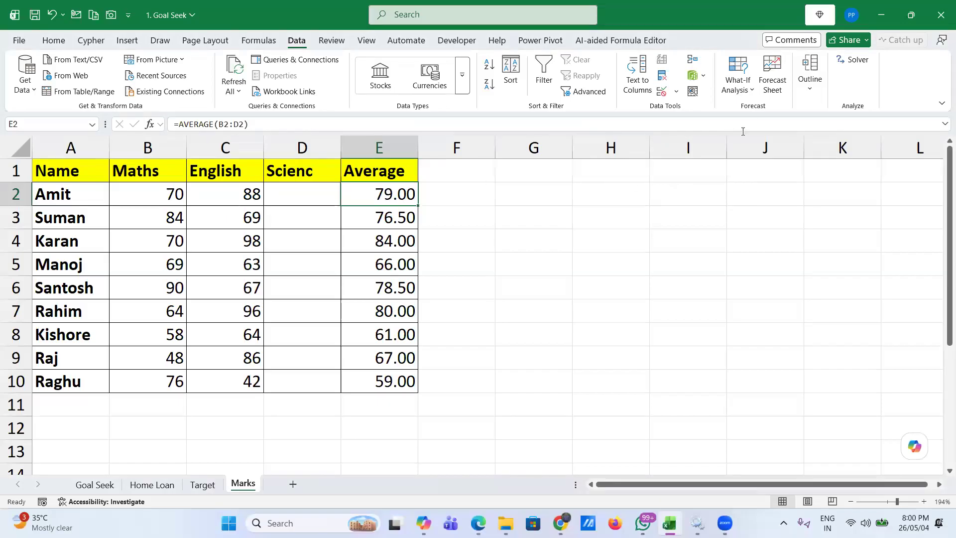
- Examine the available COM Add-ins through the Excel Options add-ins settings, and close the list without changes
click(753, 91)
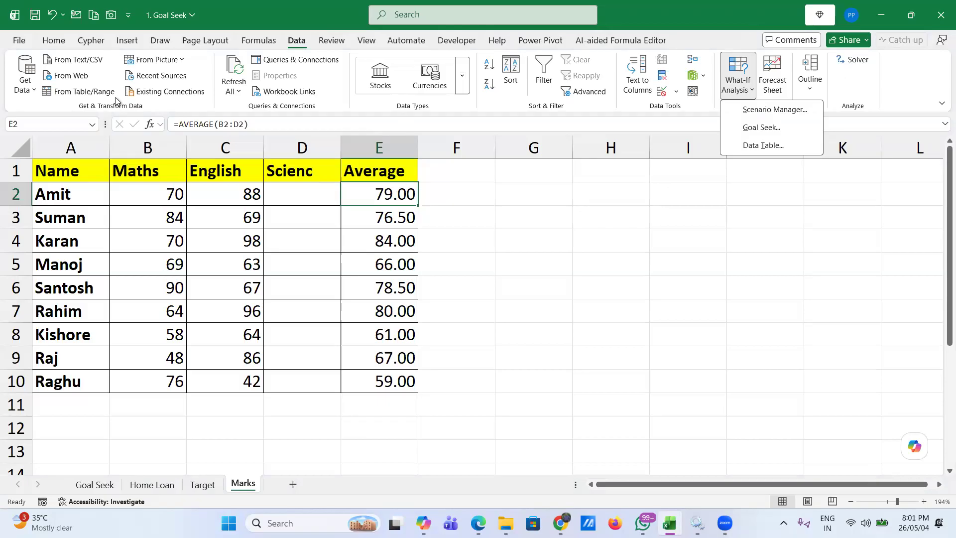
click(17, 41)
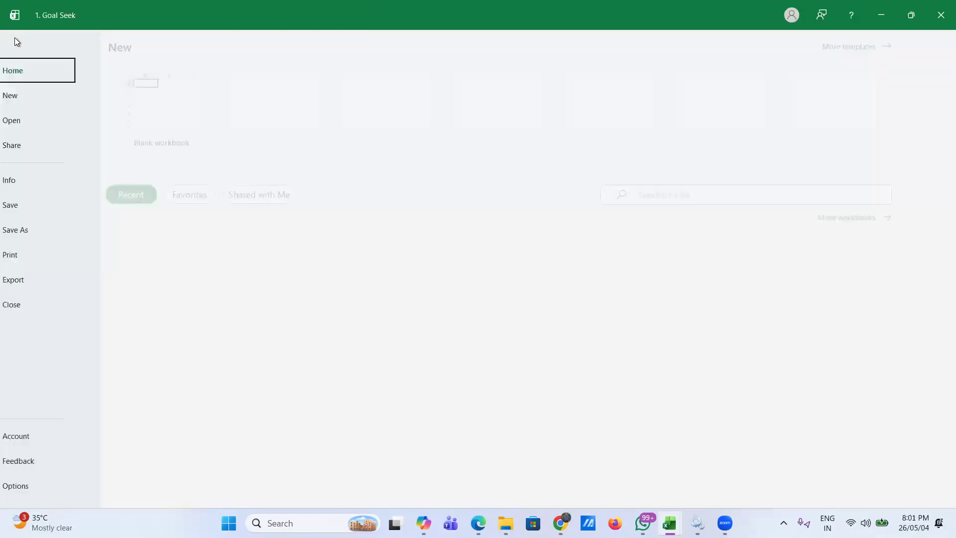
click(73, 493)
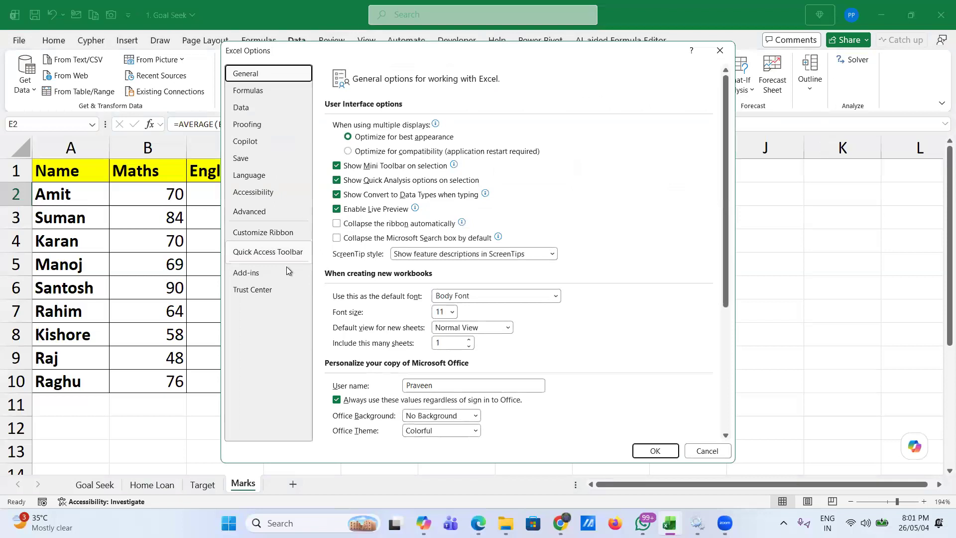
click(258, 273)
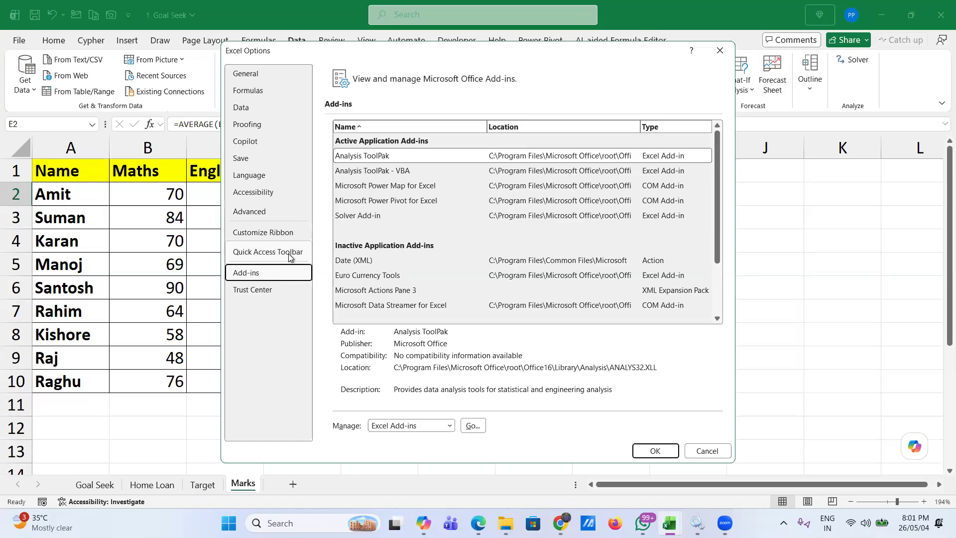
click(450, 426)
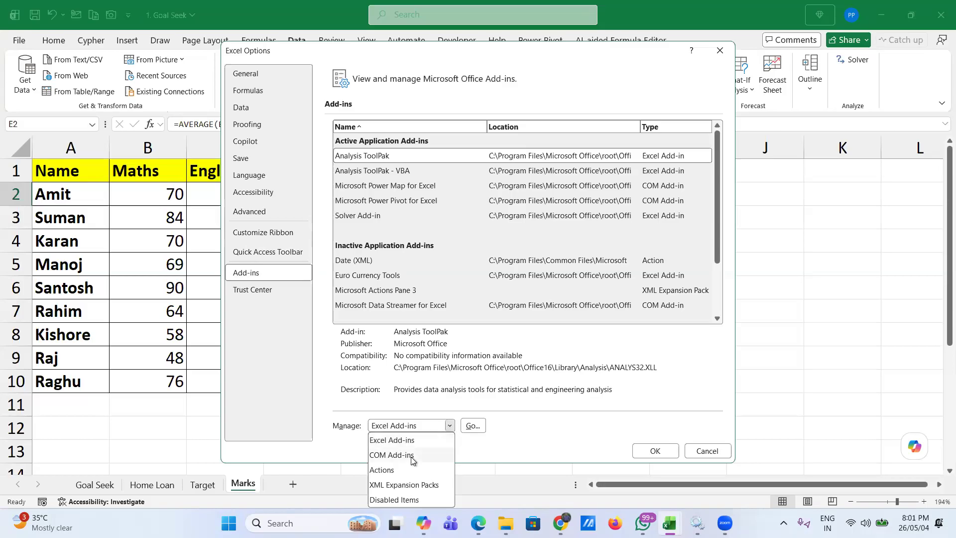
click(413, 456)
click(471, 427)
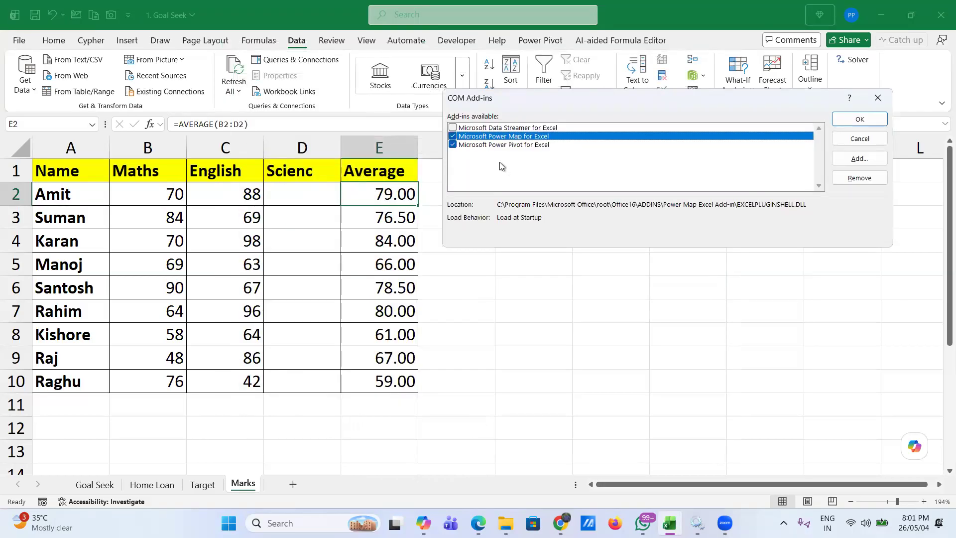
click(847, 138)
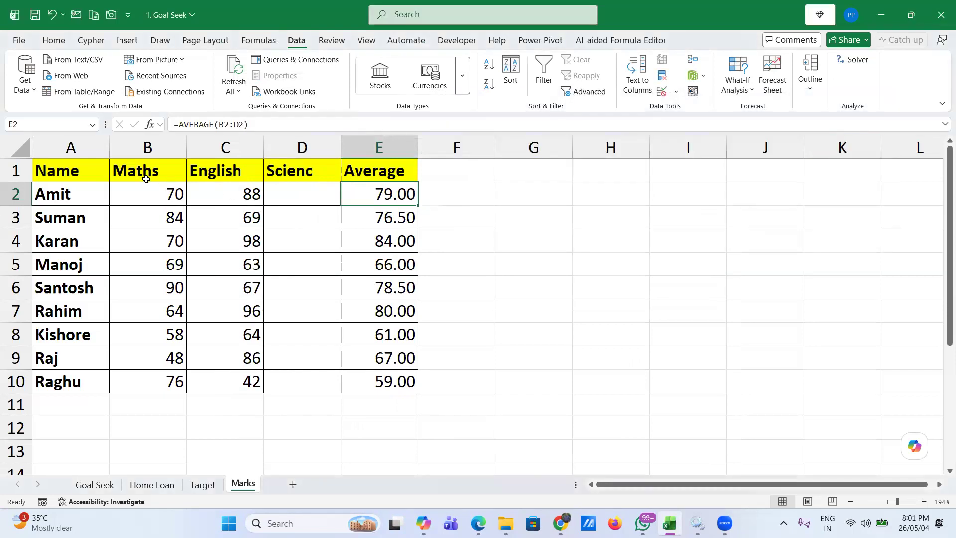
- Check the Excel Add-ins list for the Analysis ToolPak and Solver Add-in entries, and accept it as it is
click(19, 40)
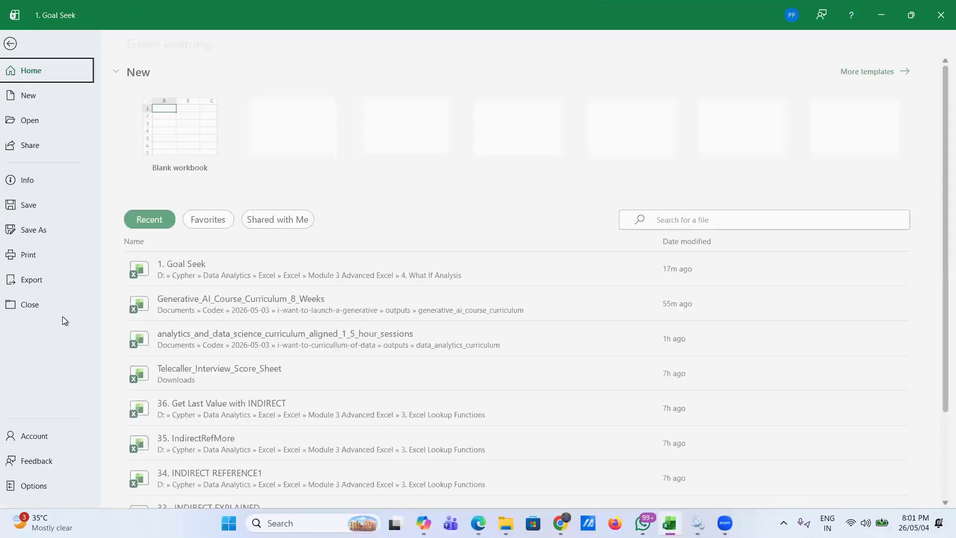
click(67, 493)
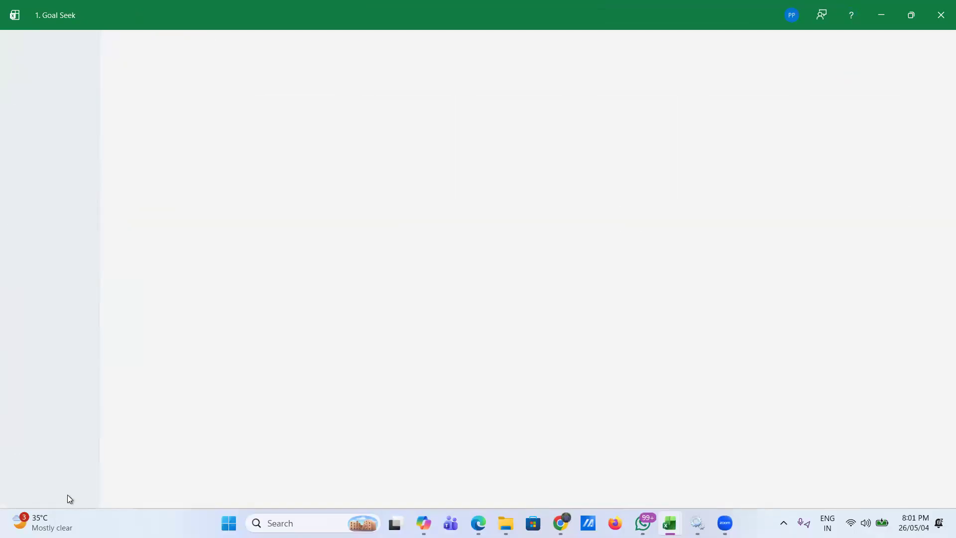
click(263, 276)
click(473, 427)
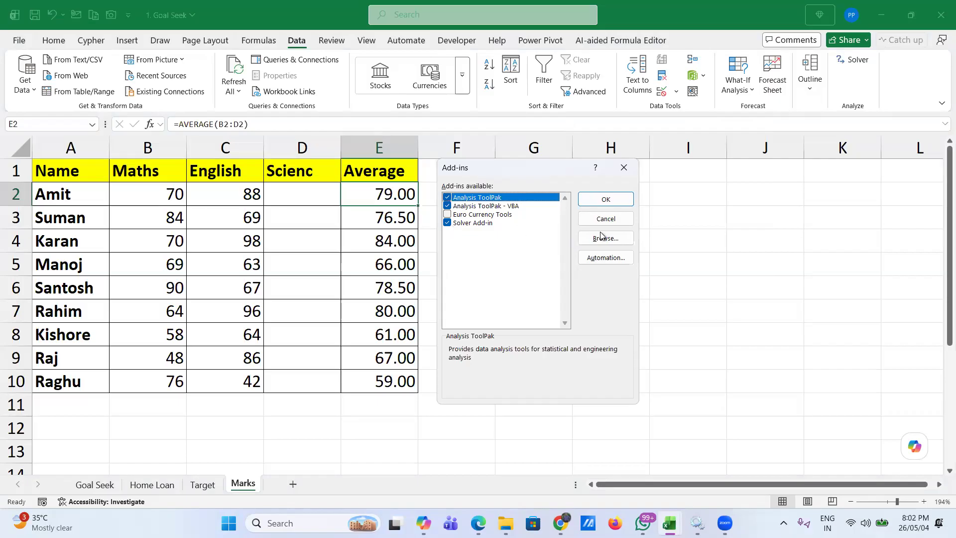
click(606, 200)
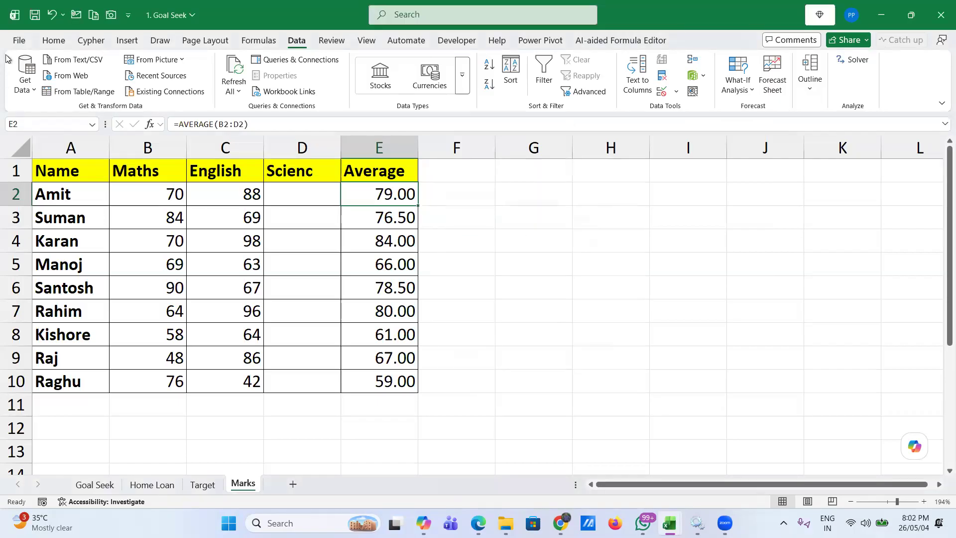
- Review the enabled entries in the Excel Add-ins list through the Excel Options add-ins settings, and accept it without changes
click(20, 40)
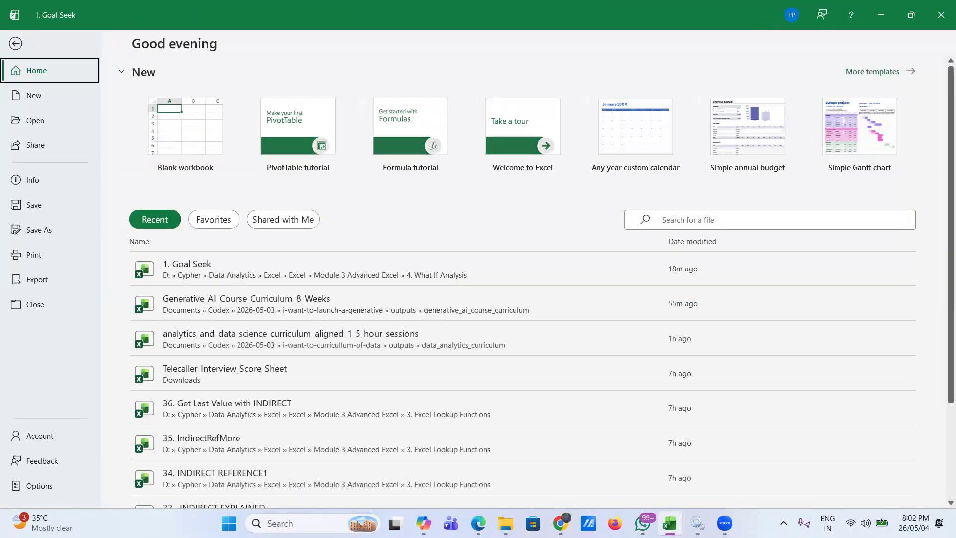
click(65, 494)
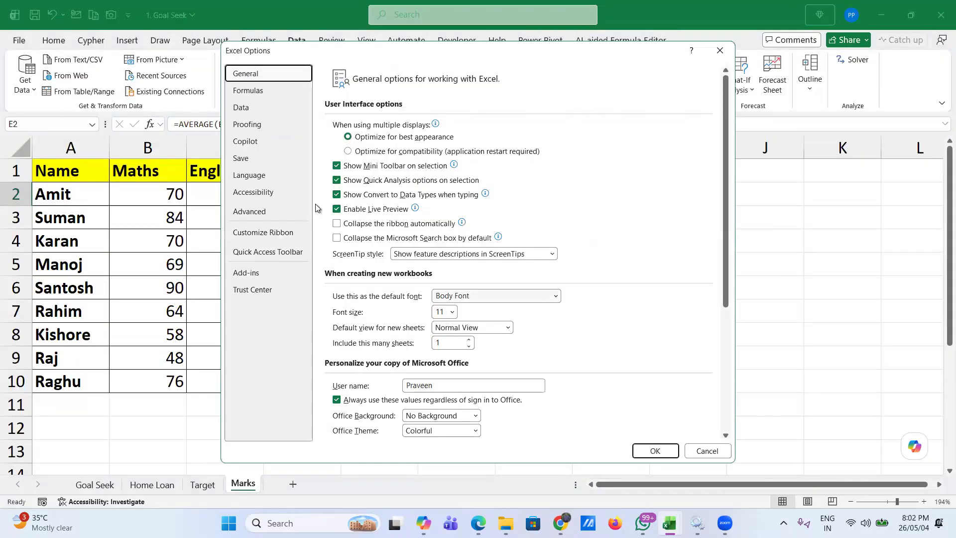
click(259, 273)
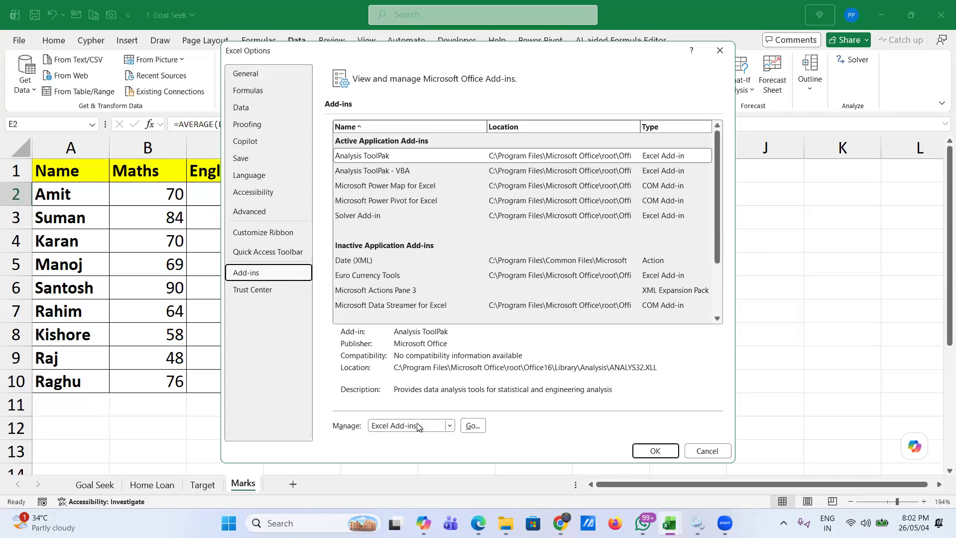
click(473, 427)
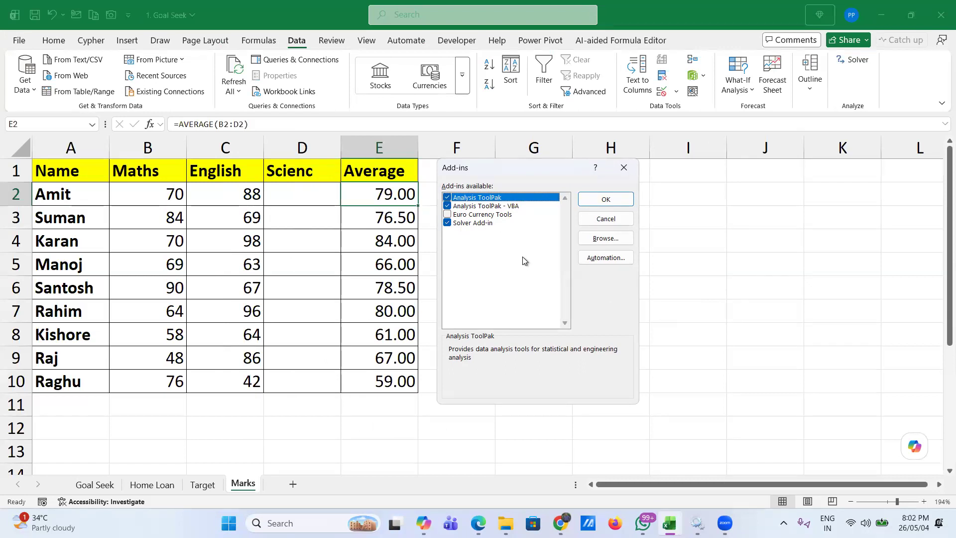
click(588, 201)
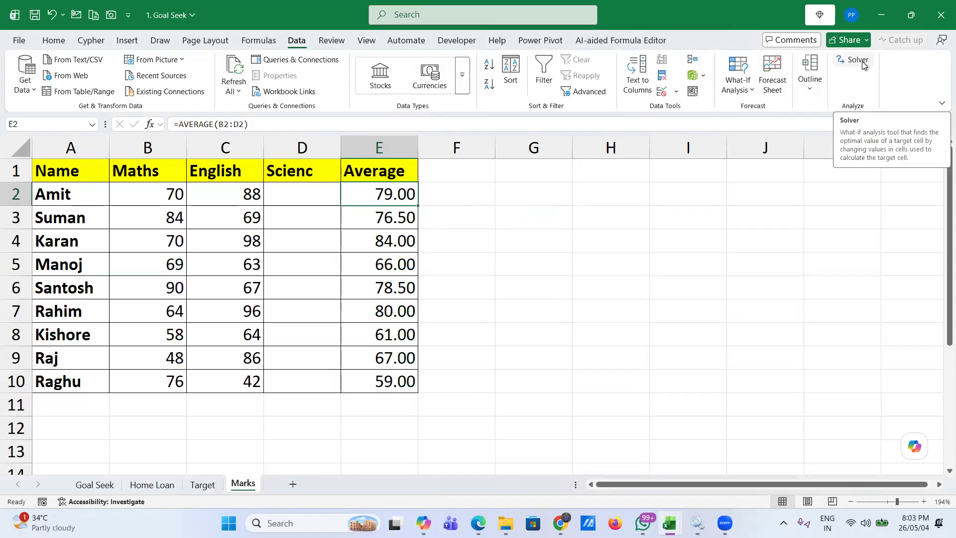
- Close the Goal Seek workbook without saving, and open Problem1SOLVER from the 4. What If Analysis folder in File Explorer
click(938, 22)
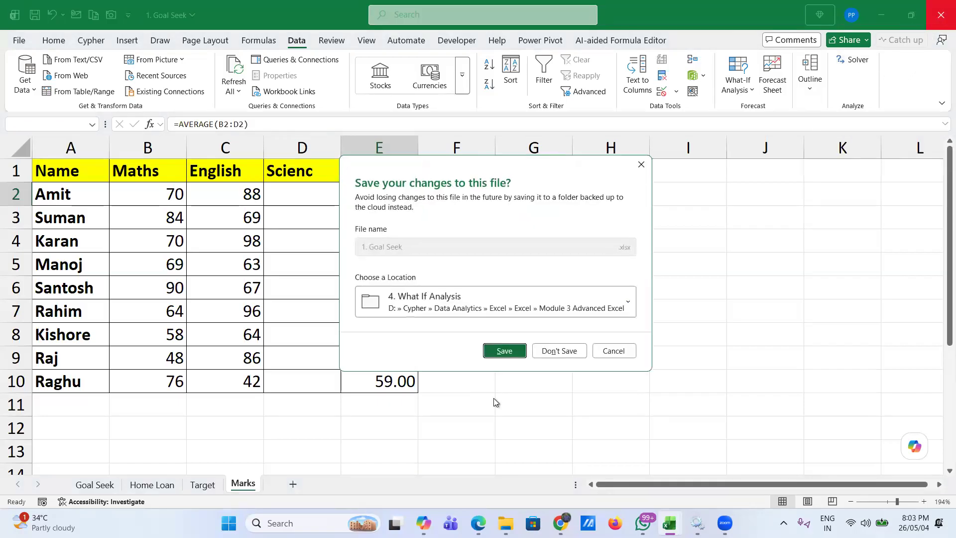
click(552, 352)
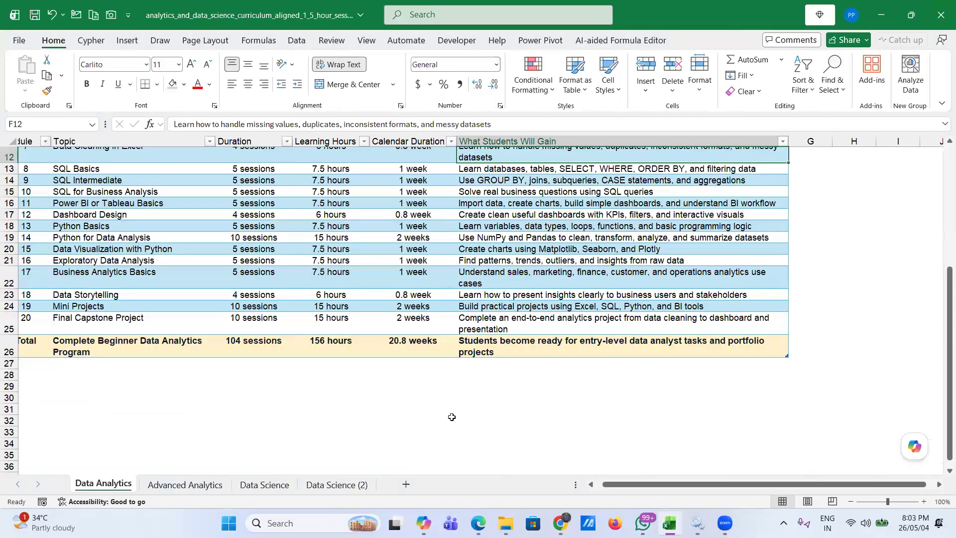
click(506, 523)
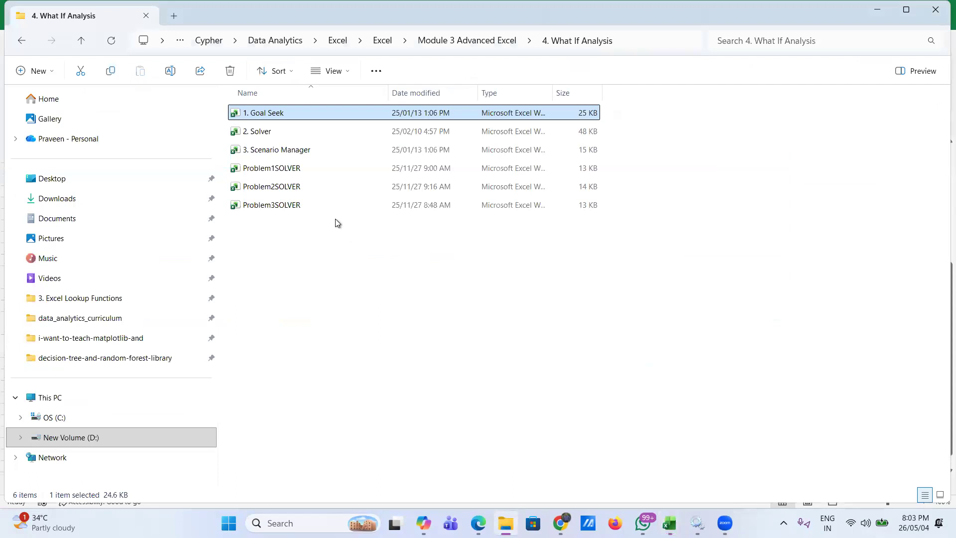
click(272, 168)
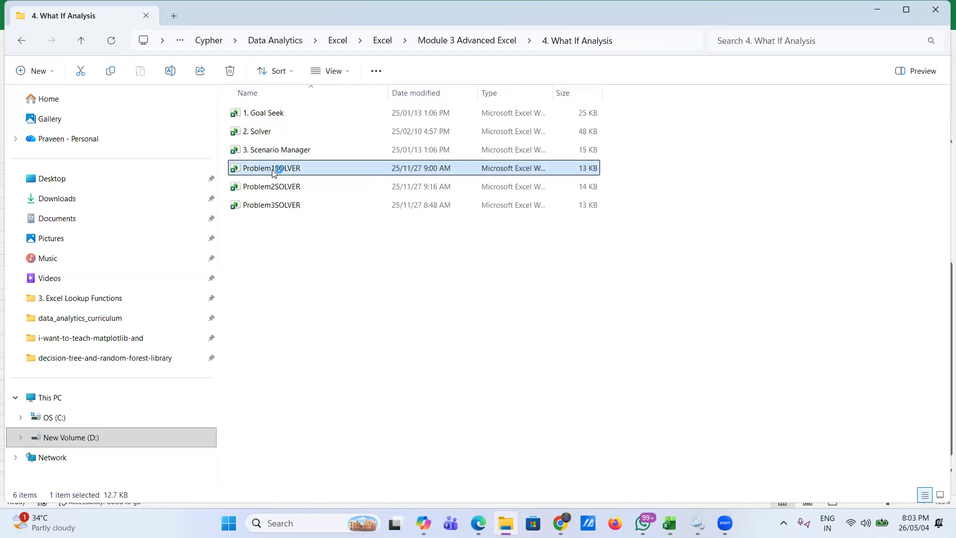
double_click(273, 172)
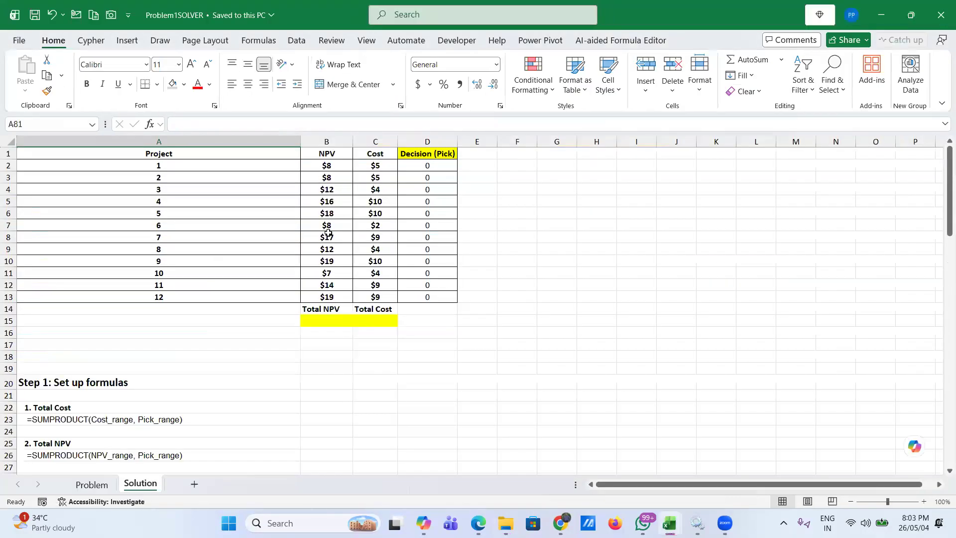
- Open the Problem sheet and read Question 7 about choosing drilling projects within the fifty million dollar budget
click(84, 484)
scroll(168, 314, up, 5)
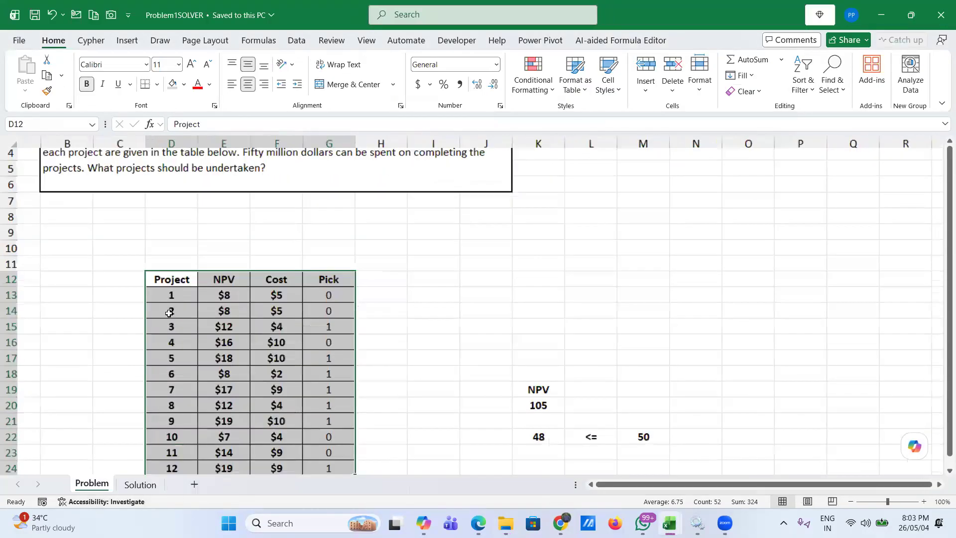
scroll(169, 313, left, 1)
scroll(169, 313, up, 2)
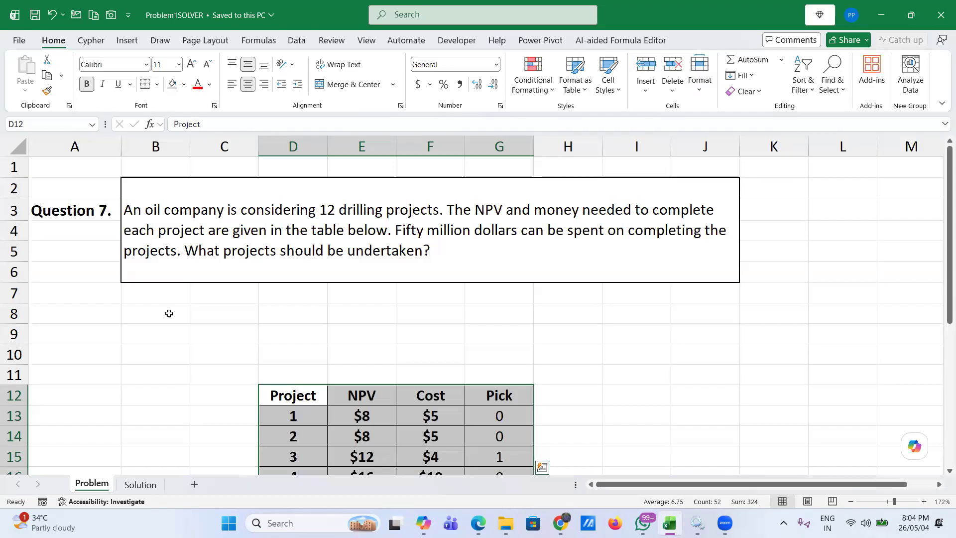
- Clear the Pick values for all 12 projects in G13:G24, and select the first project's NPV in E13
scroll(169, 314, down, 3)
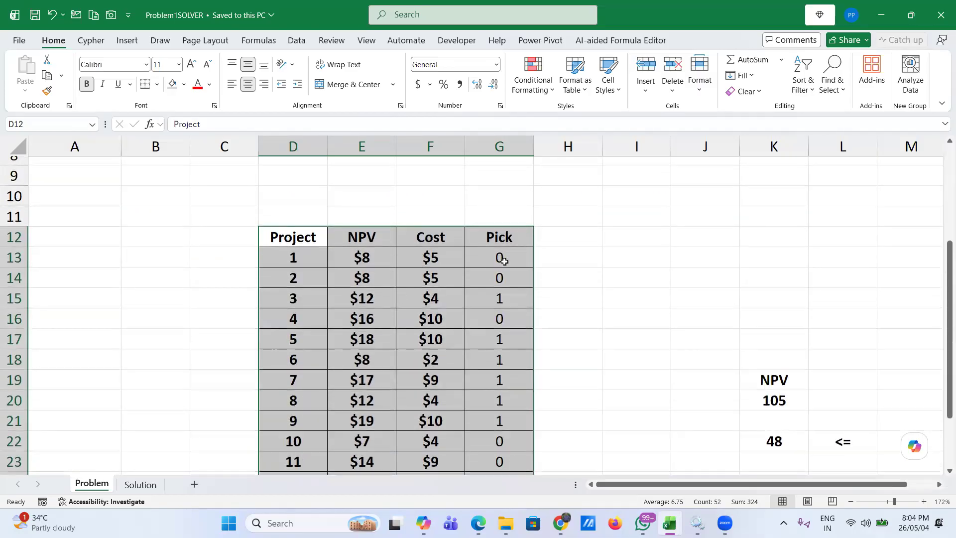
click(505, 261)
scroll(512, 430, down, 2)
shift+click(504, 436)
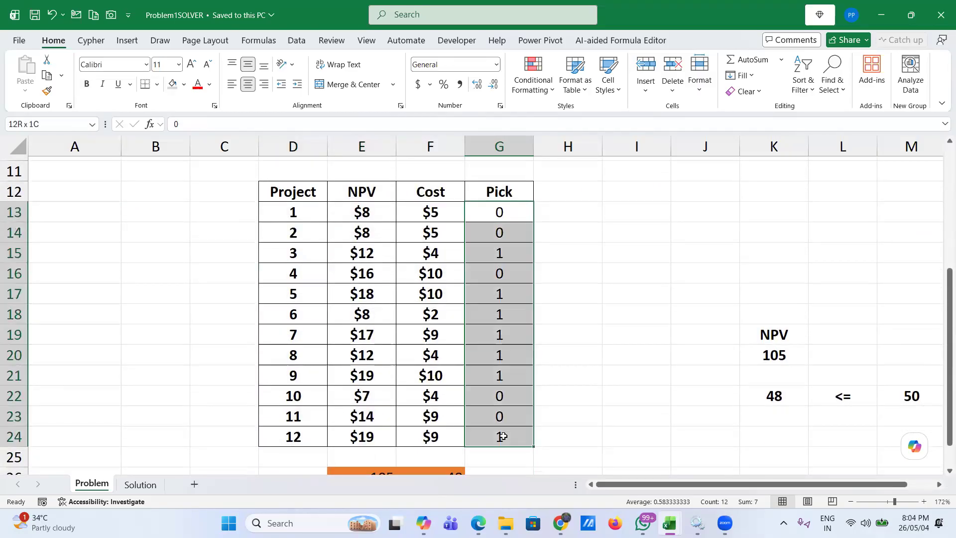
key(Delete)
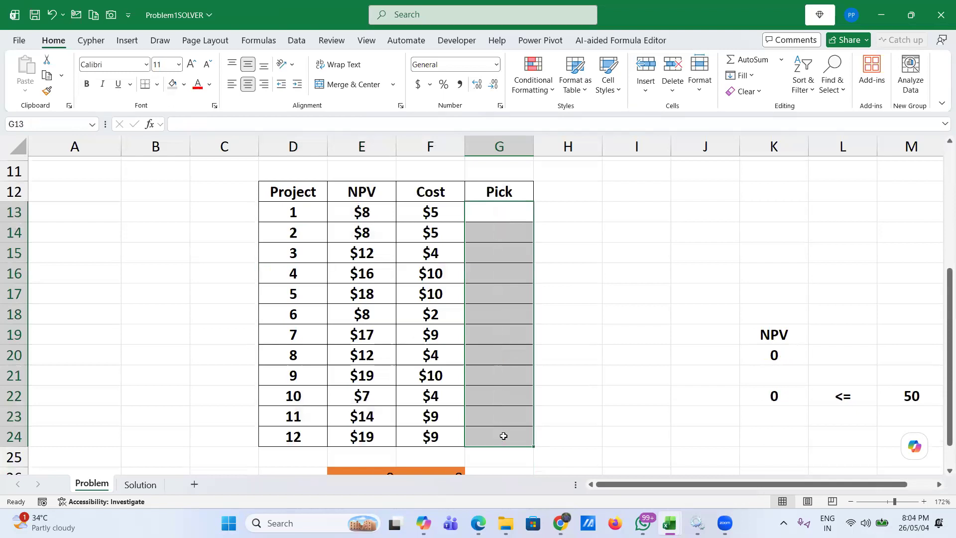
click(470, 375)
scroll(410, 323, up, 1)
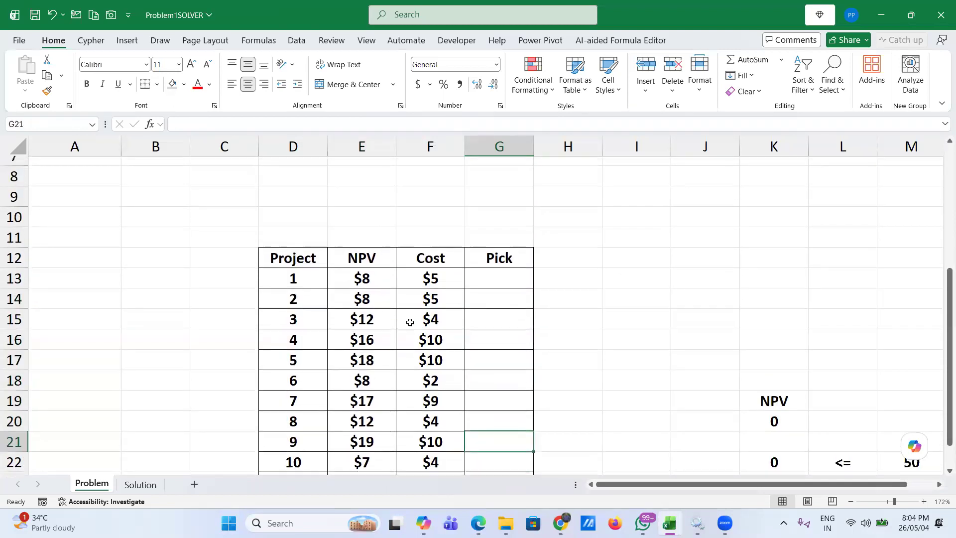
click(348, 279)
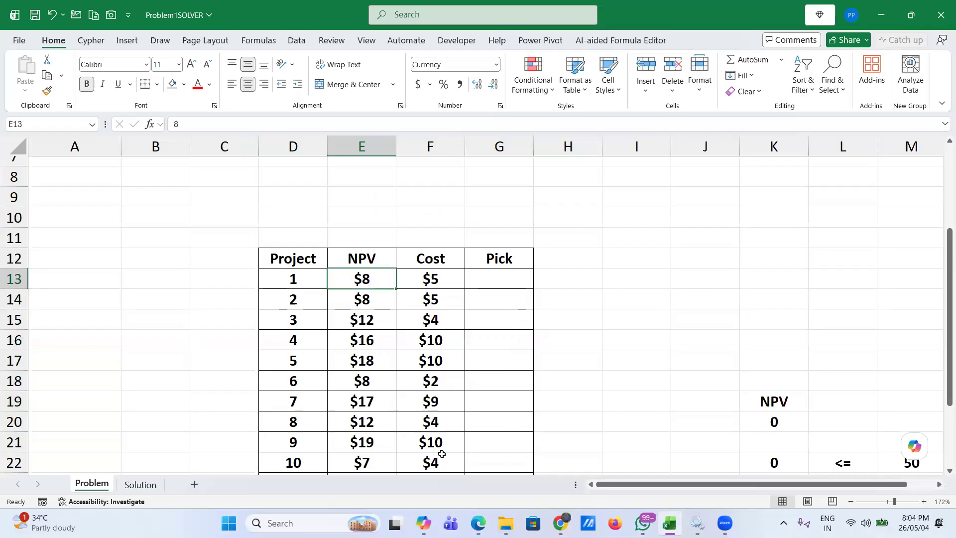
- Switch to Chrome, open ChatGPT in a new tab, and ask it "Describe NPV"
mouse_move(560, 523)
click(558, 468)
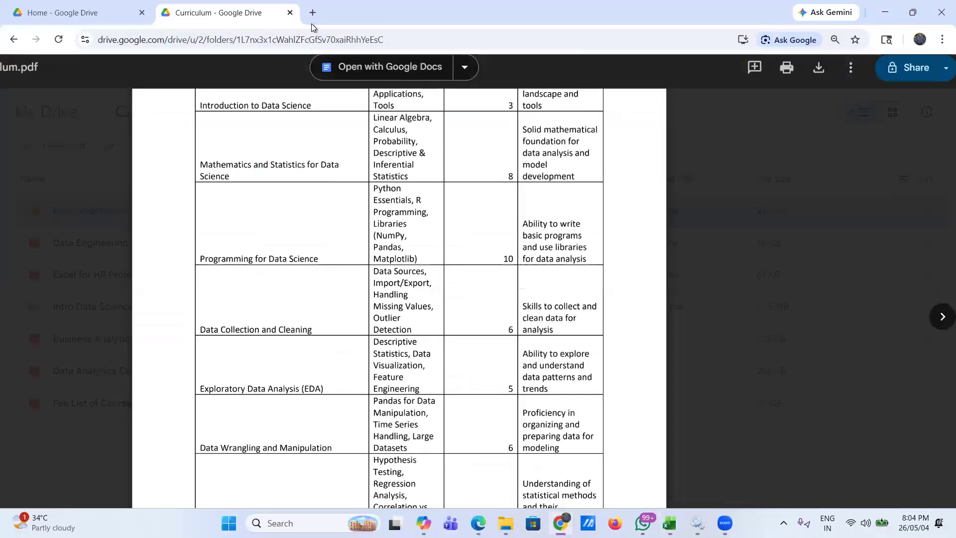
click(313, 13)
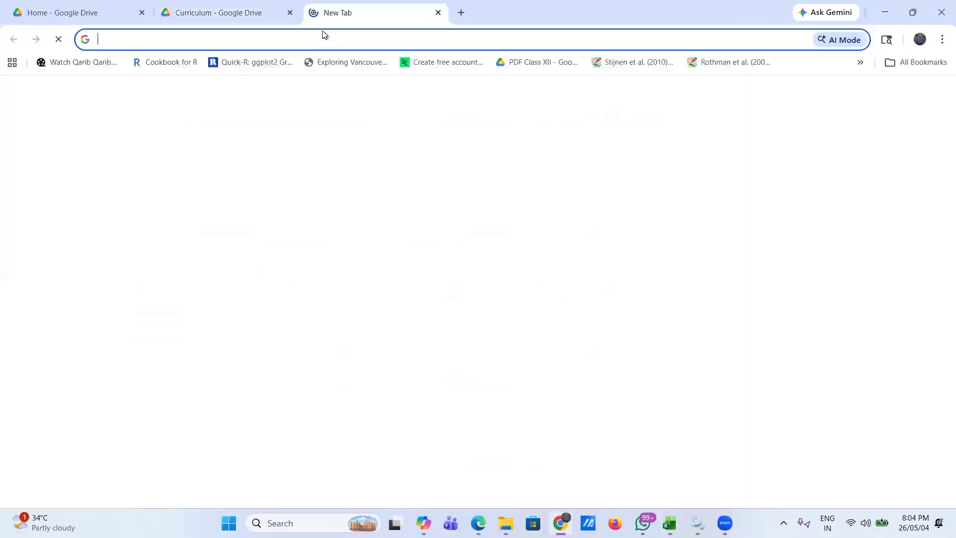
click(299, 322)
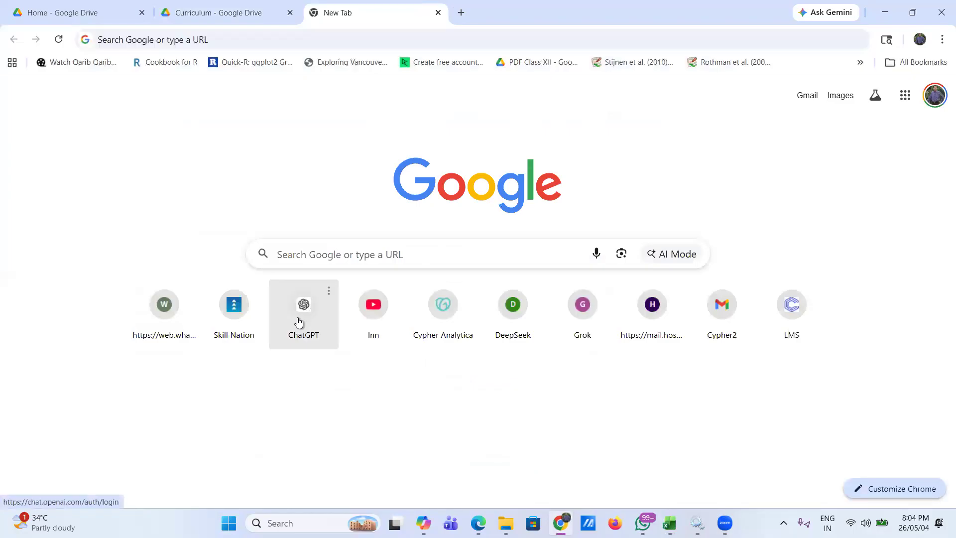
click(299, 323)
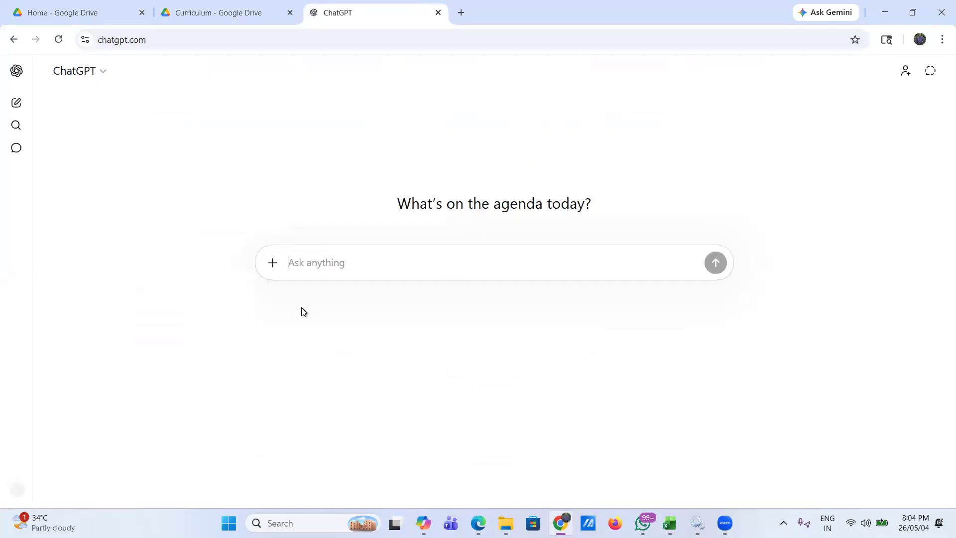
text(Describe)
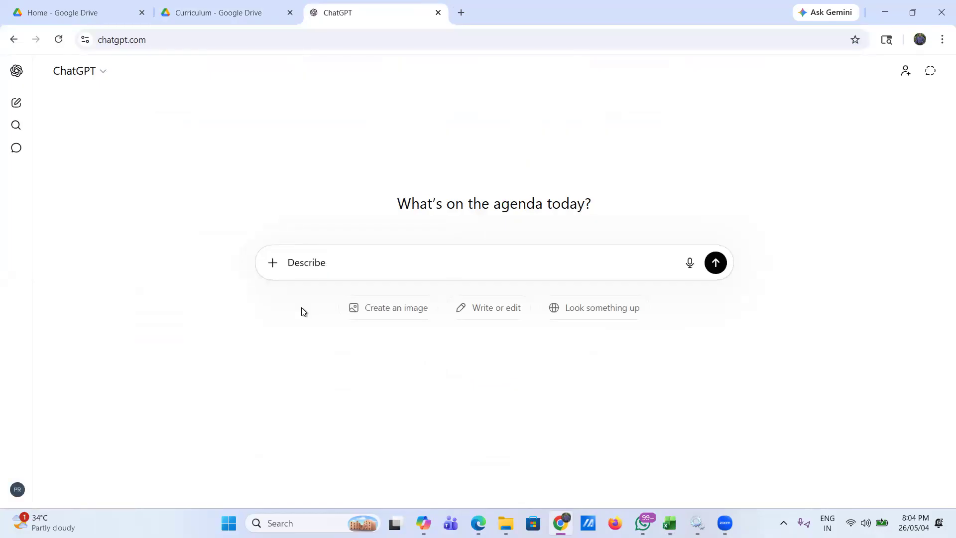
text( NPV)
key(Return)
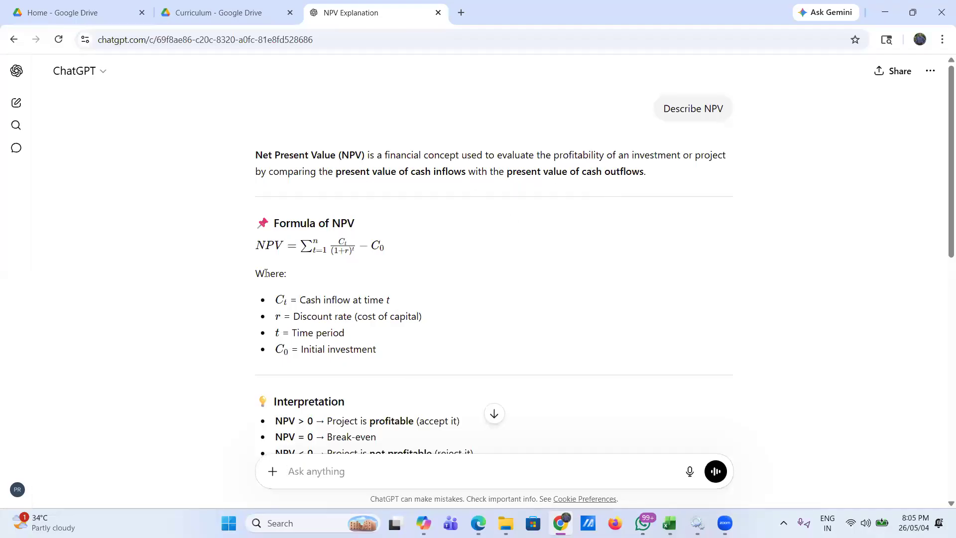
- Read ChatGPT's NPV explanation, including the formula, interpretation rules, worked example and reasons for its importance
scroll(341, 257, down, 3)
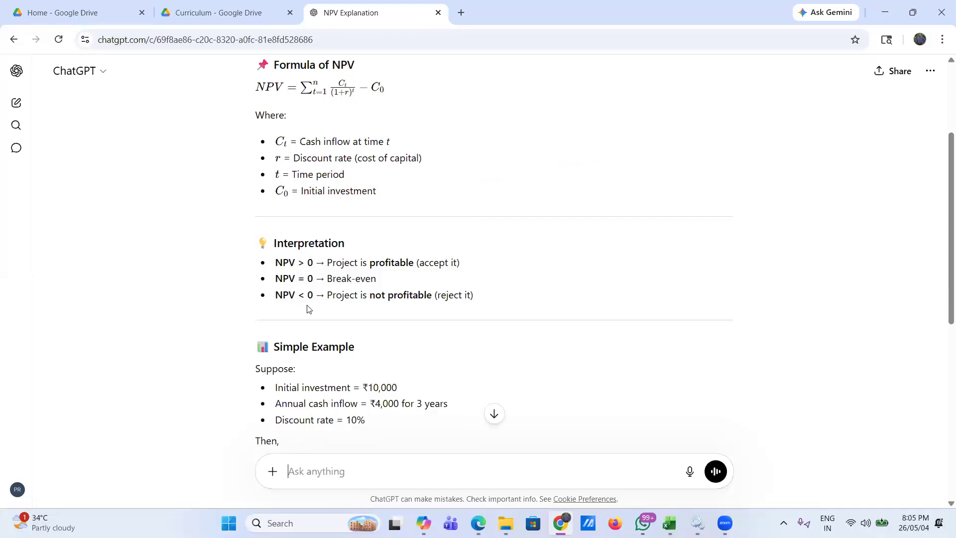
scroll(375, 313, down, 2)
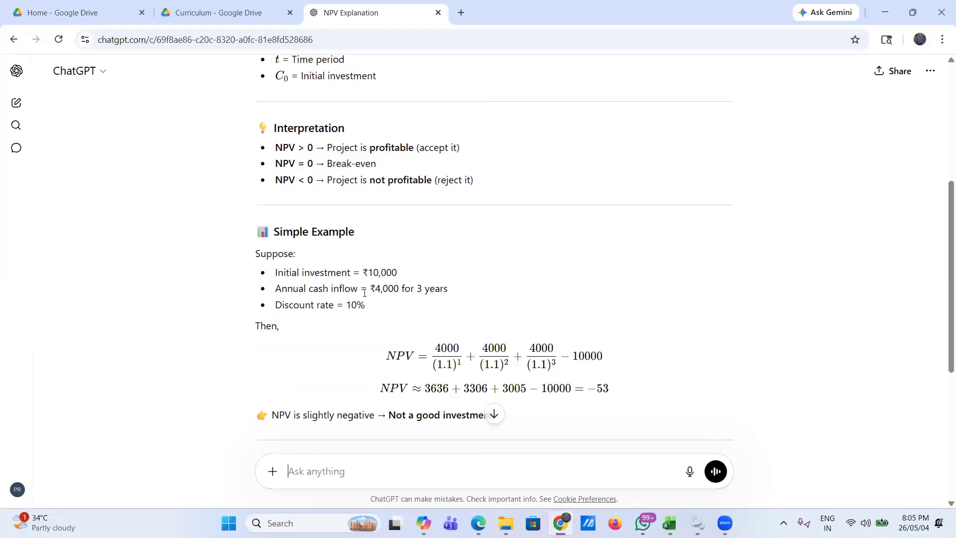
scroll(384, 299, down, 4)
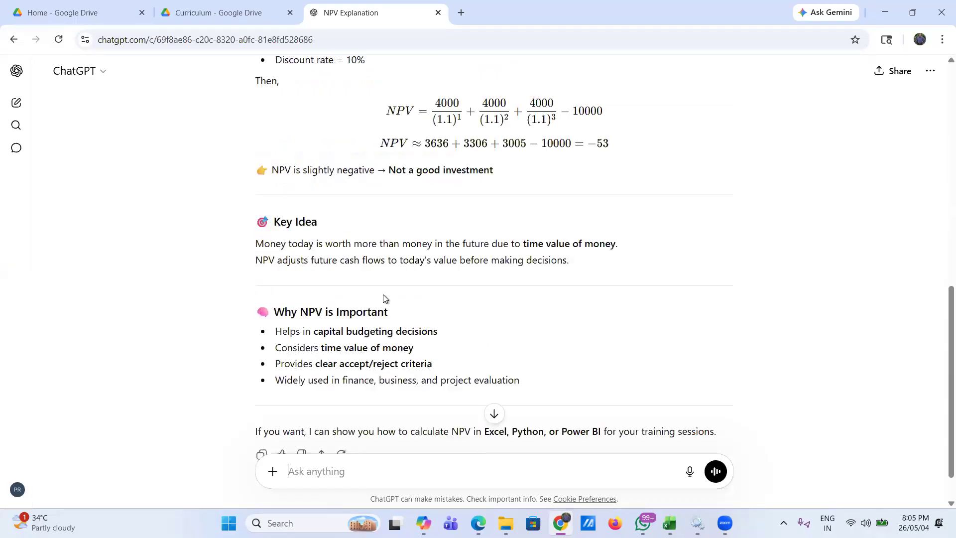
scroll(384, 294, up, 9)
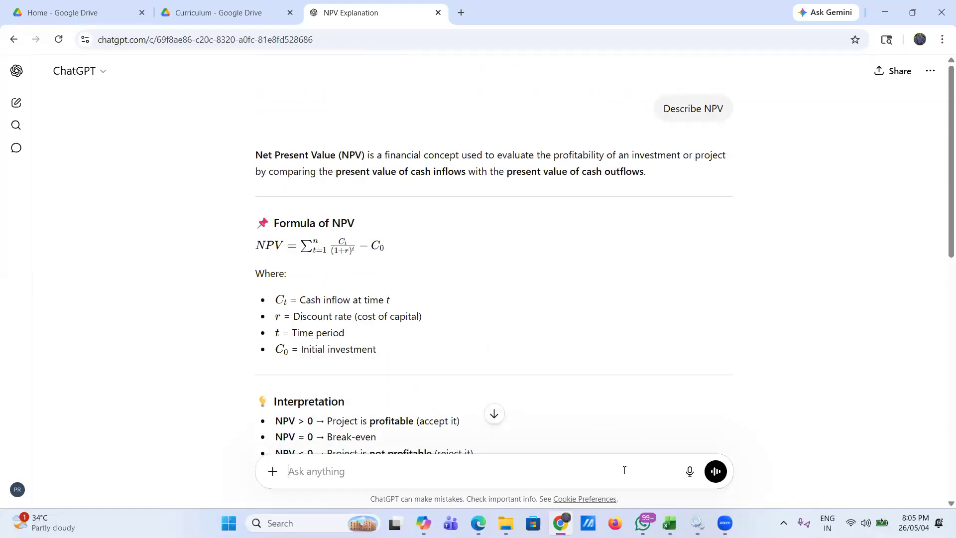
- Return to the Problem1SOLVER workbook in Excel, review the projects' NPV and Cost values against the question, and open the Solution sheet
mouse_move(670, 523)
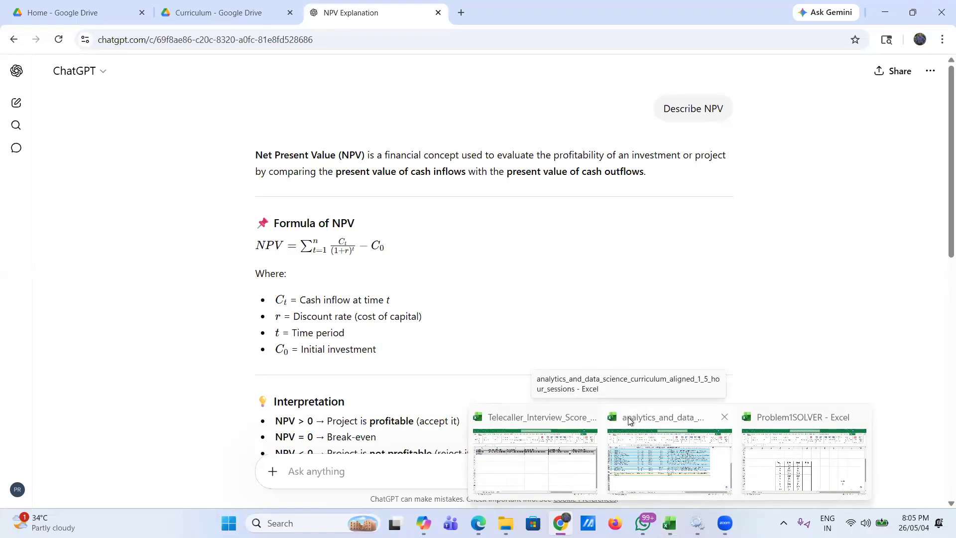
click(798, 473)
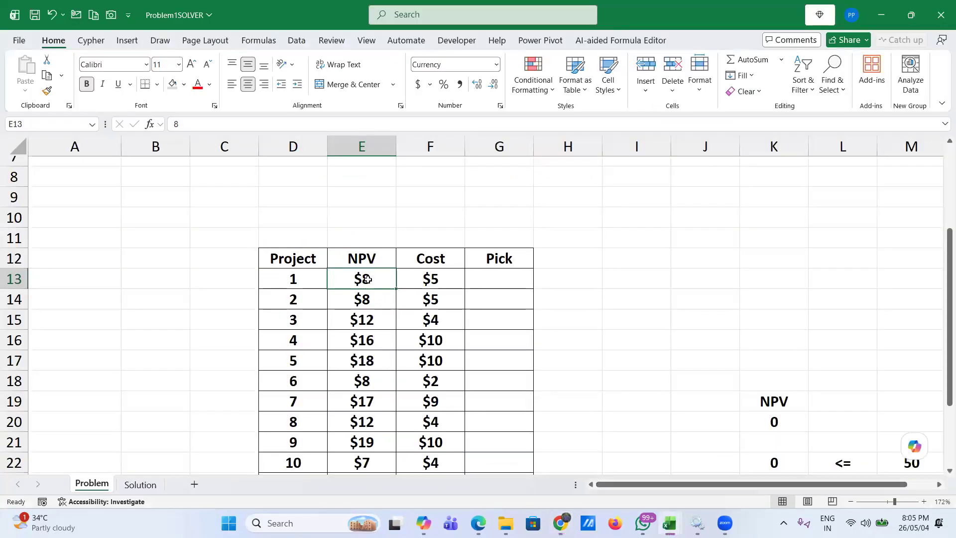
click(432, 281)
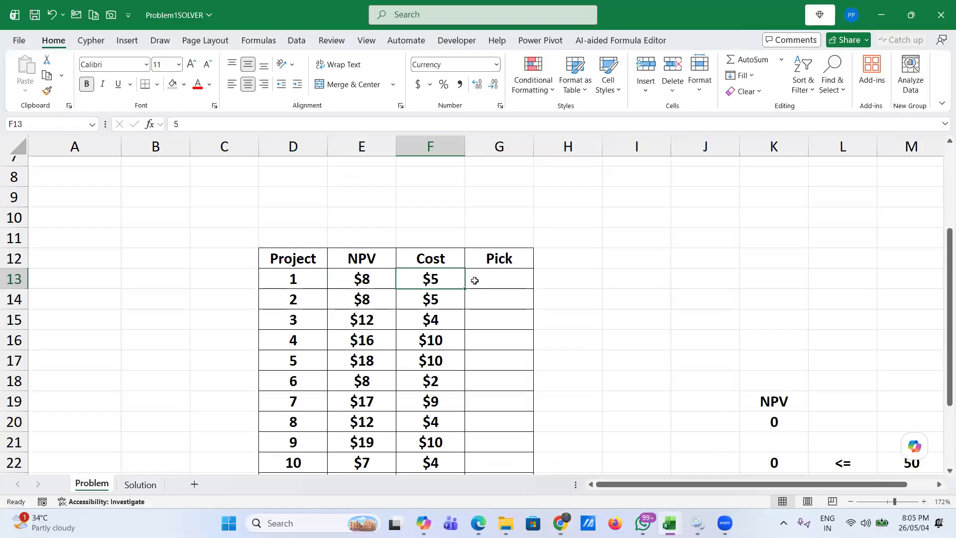
click(353, 300)
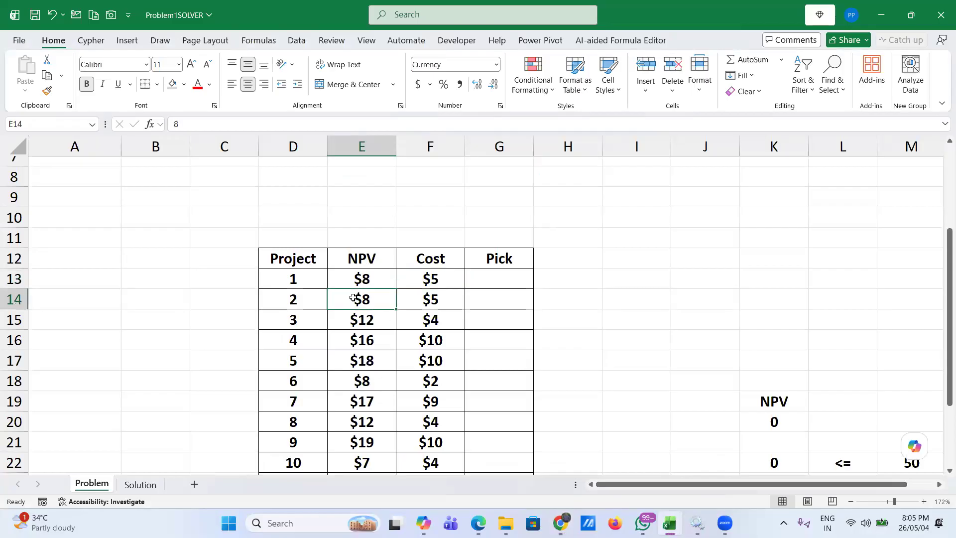
scroll(354, 297, down, 2)
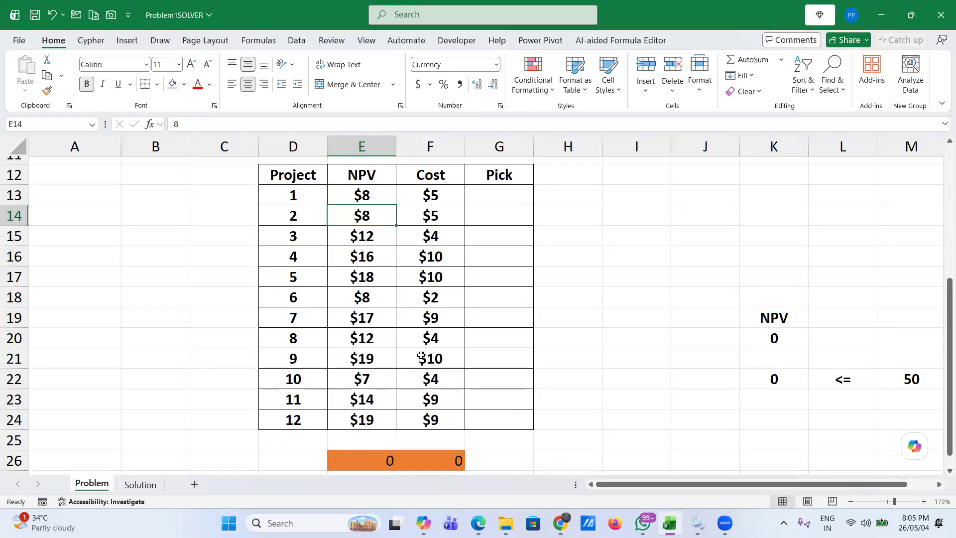
scroll(421, 355, up, 3)
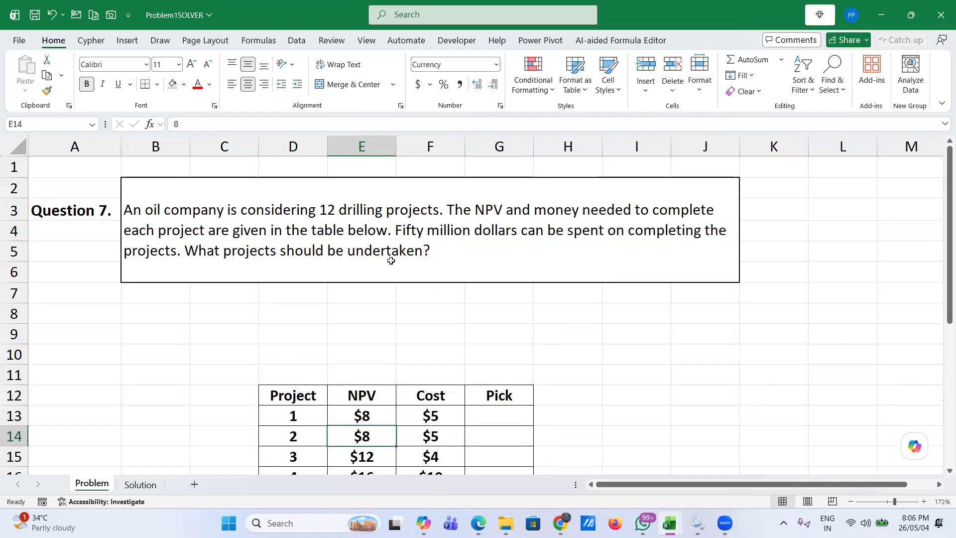
scroll(361, 351, down, 3)
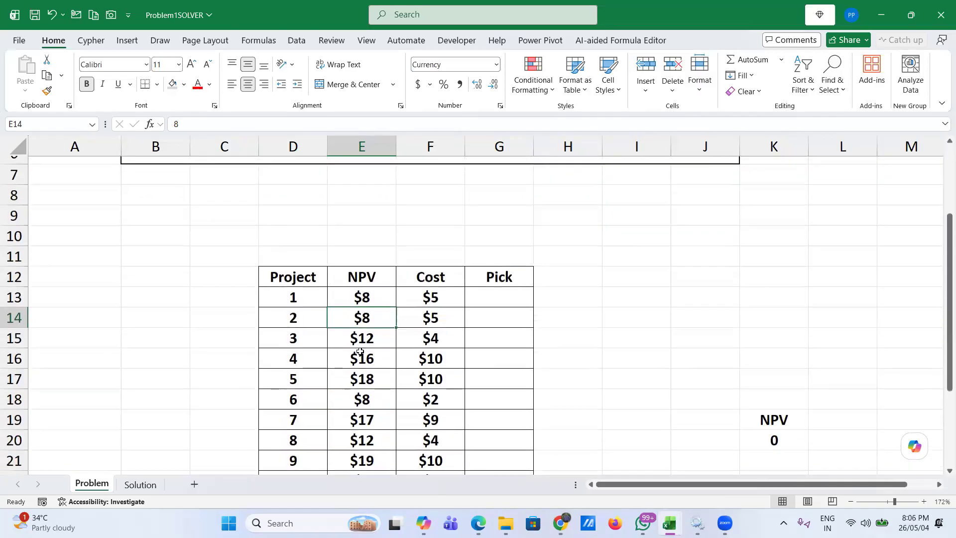
click(140, 486)
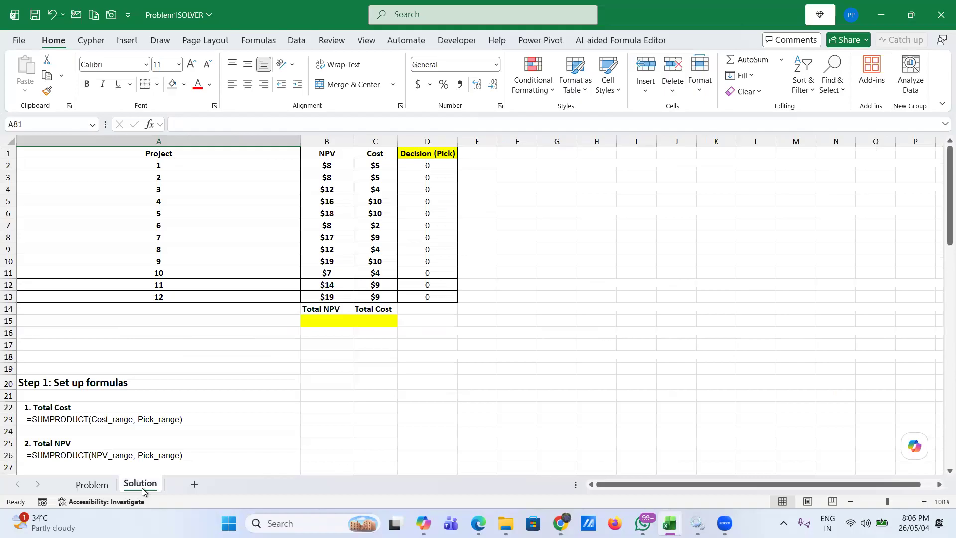
- Clear the Decision (Pick) values for all 12 projects in D2:D13 on the Solution sheet
ctrl+scroll(168, 368, up, 3)
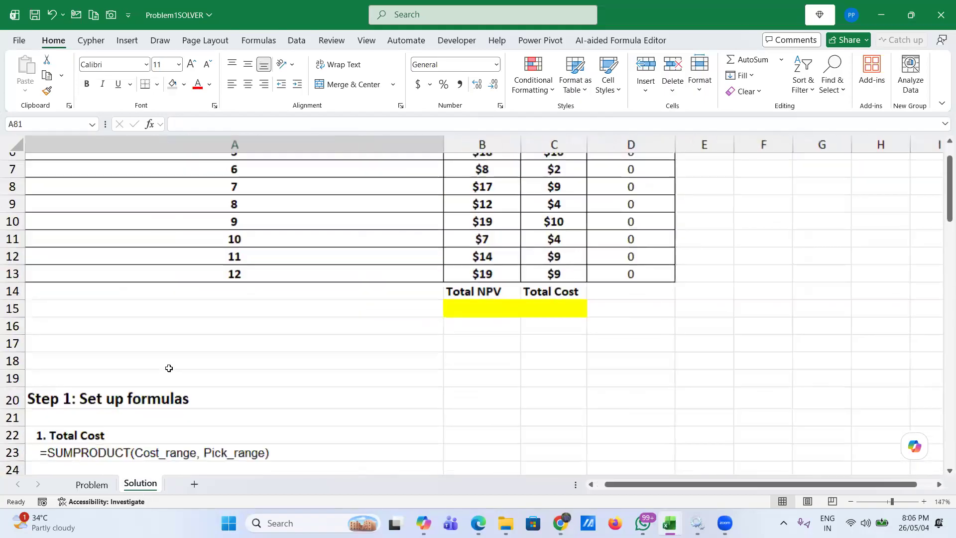
scroll(169, 368, down, 3)
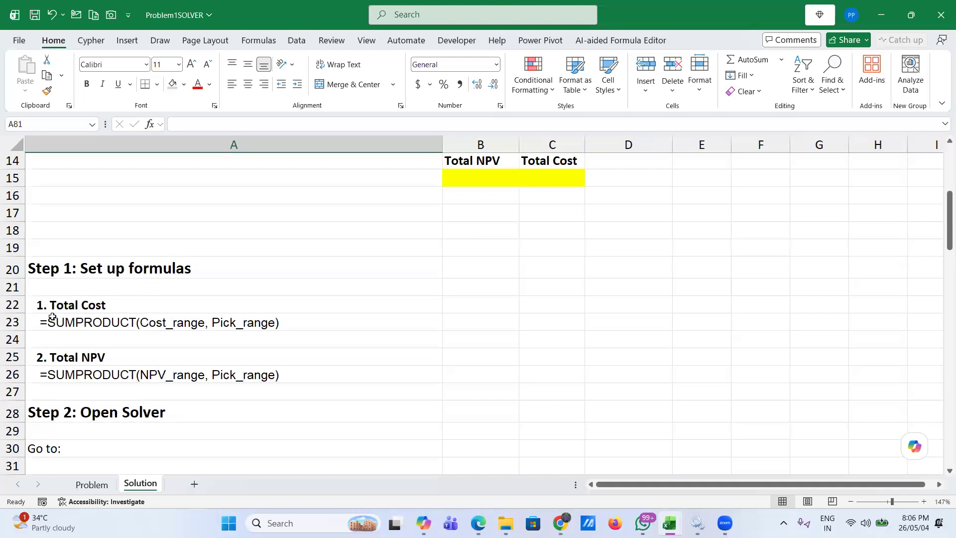
scroll(214, 309, up, 2)
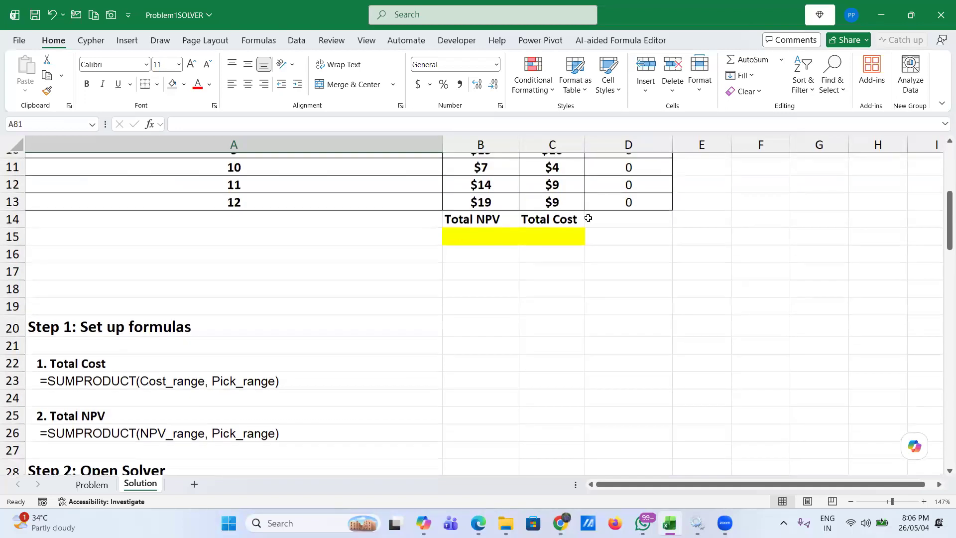
click(554, 221)
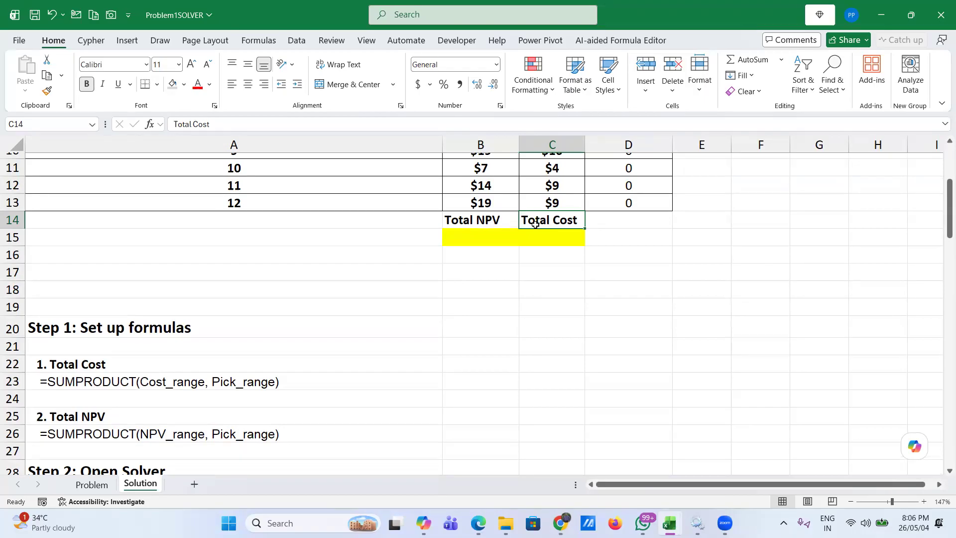
scroll(548, 224, up, 4)
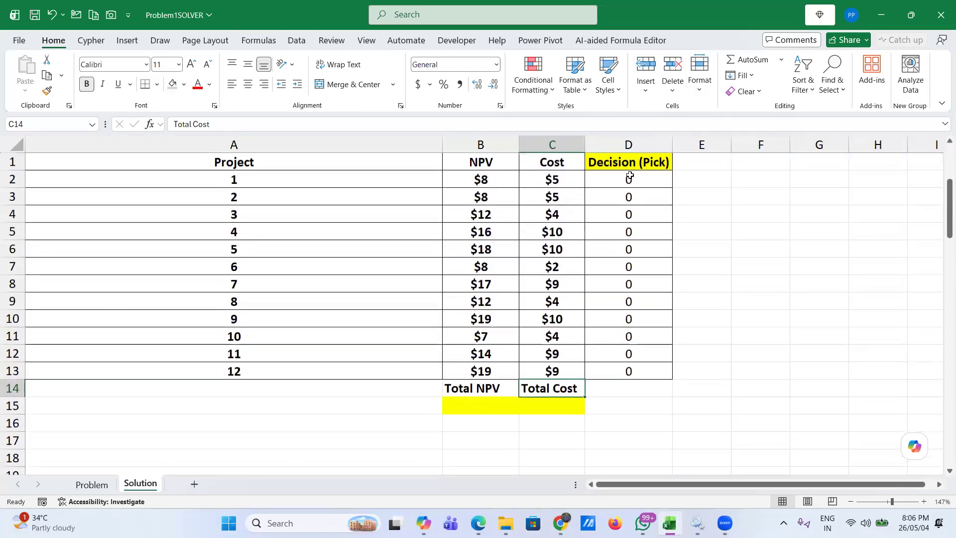
click(630, 177)
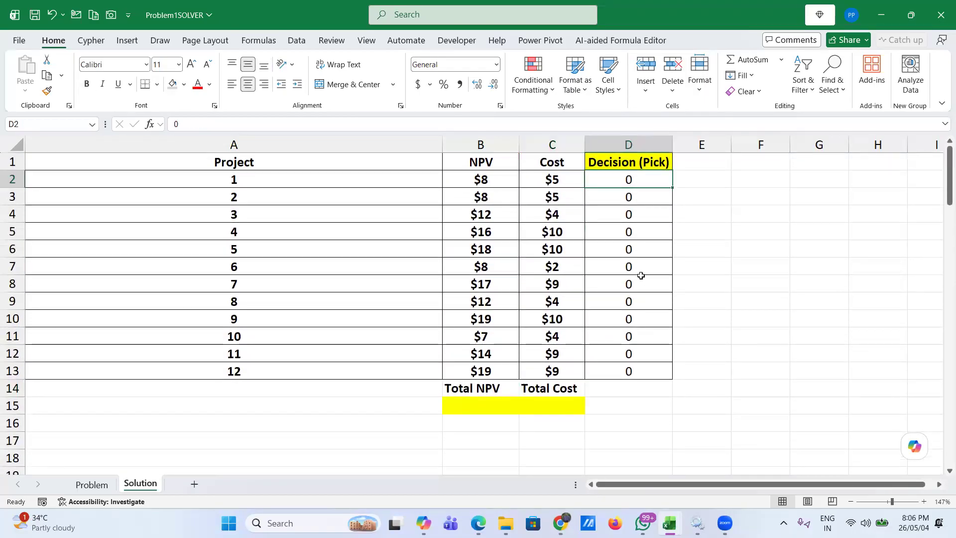
shift+click(630, 370)
key(Delete)
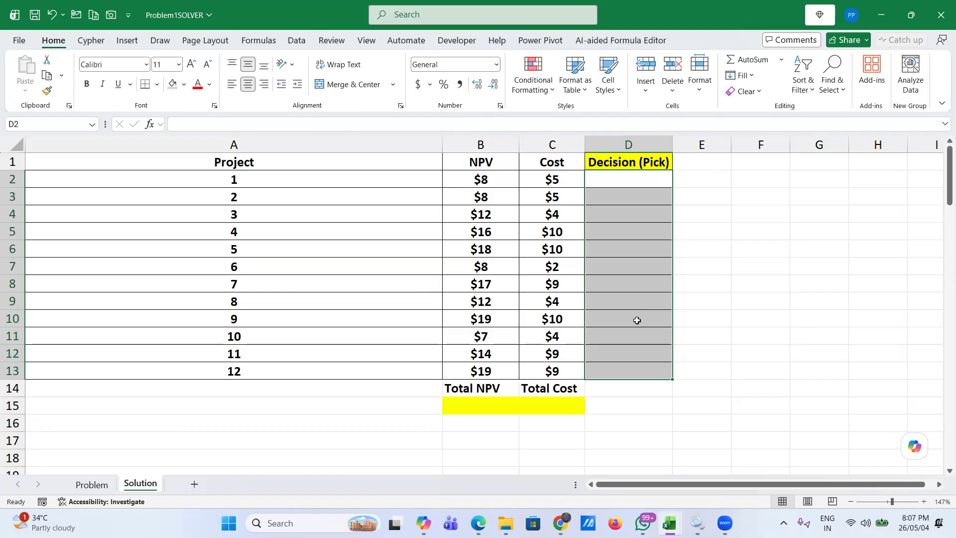
- Calculate Total Cost in C15 with the formula =SUM(C2:C13*D2:D13), multiplying each project's cost by its pick value
click(560, 389)
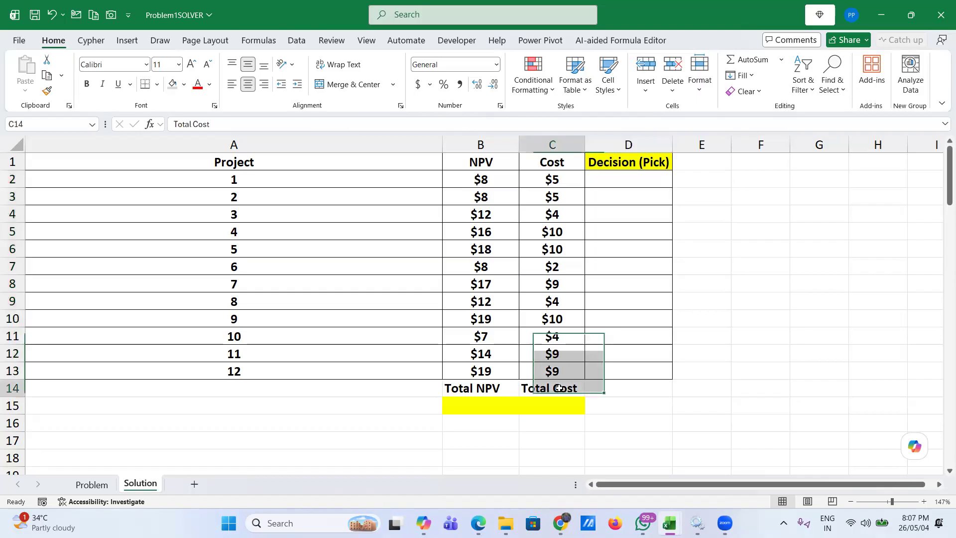
double_click(560, 389)
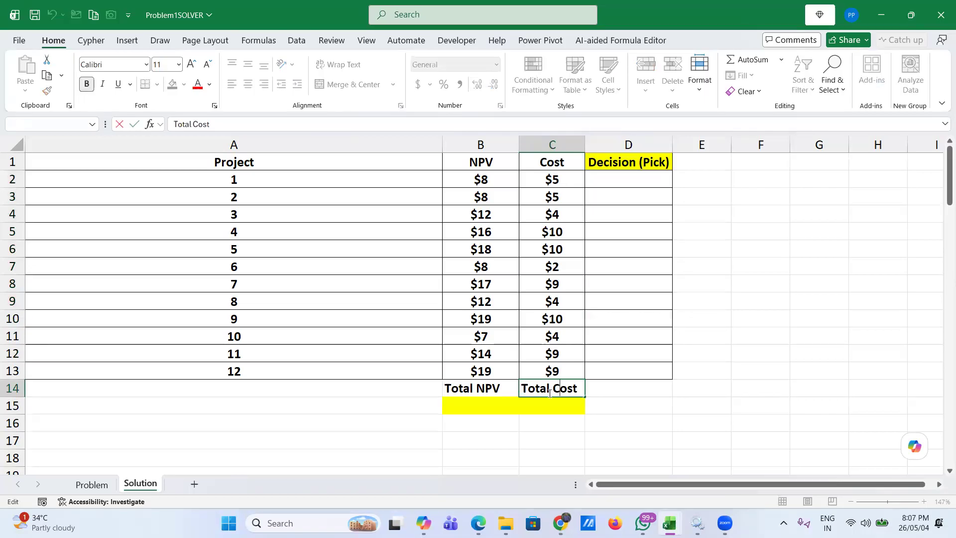
double_click(547, 409)
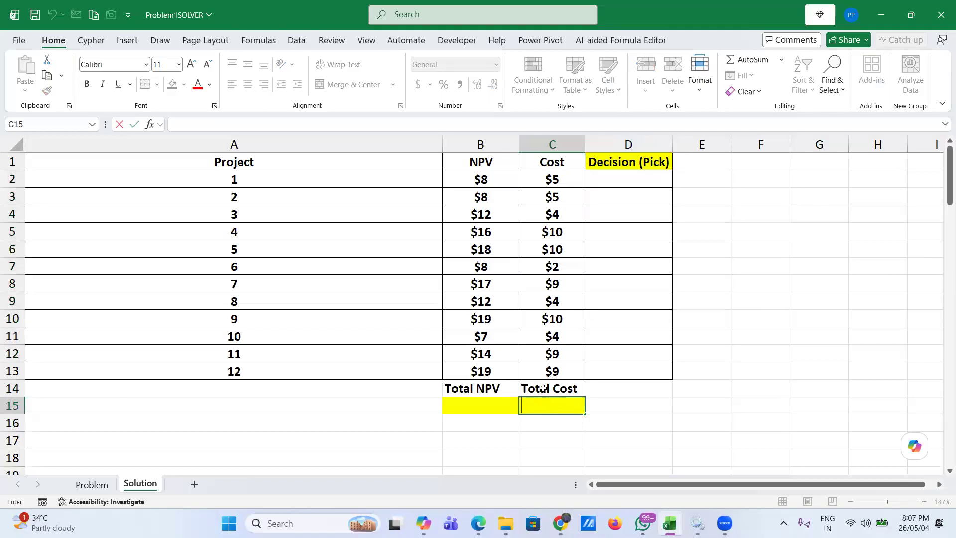
click(473, 406)
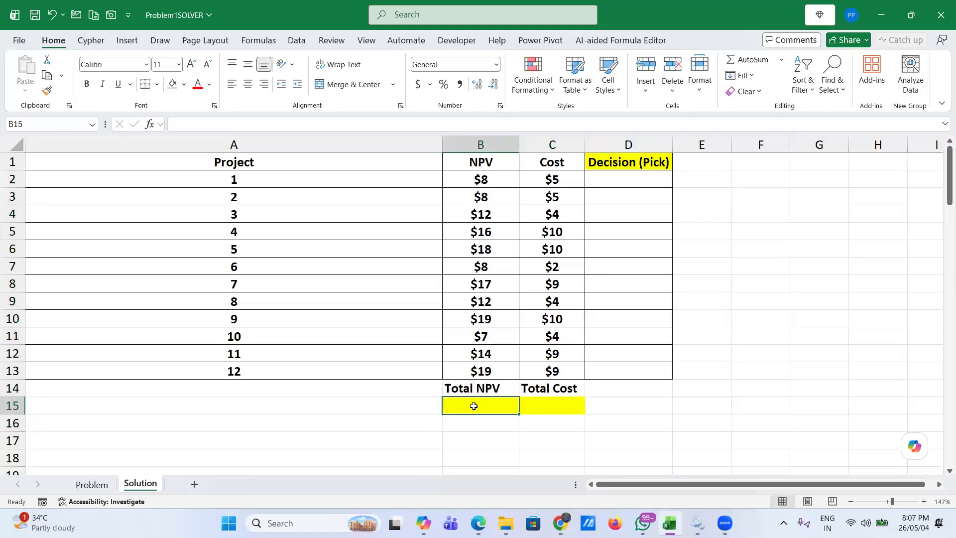
scroll(348, 429, down, 3)
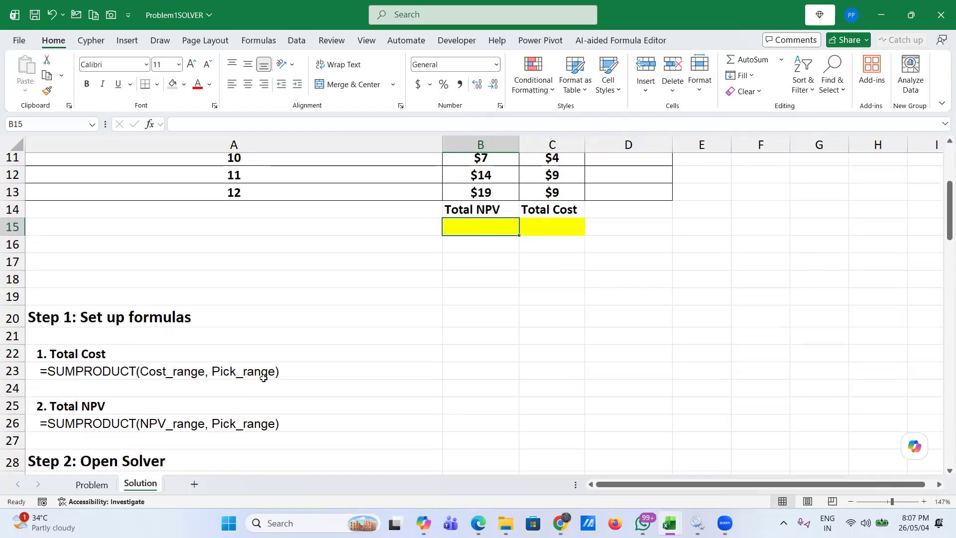
scroll(263, 378, up, 3)
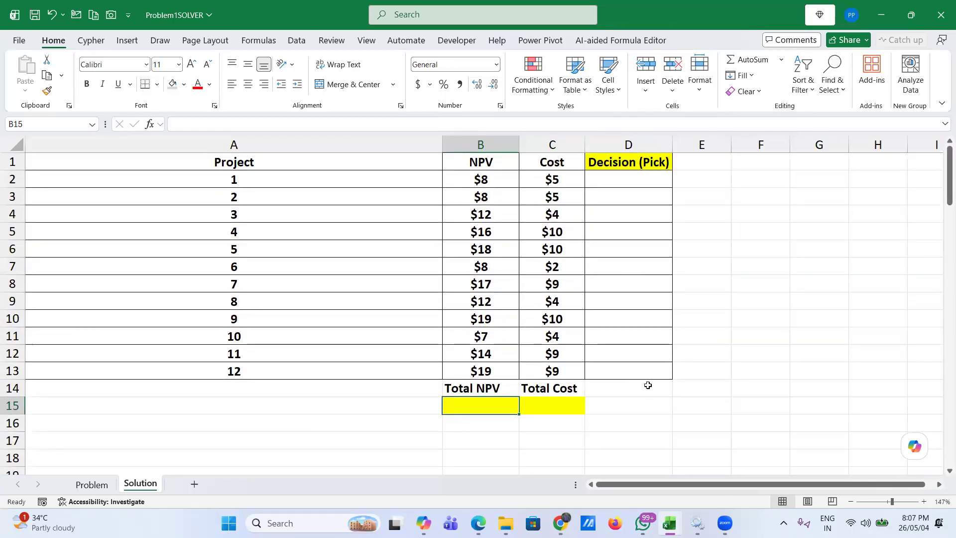
click(551, 405)
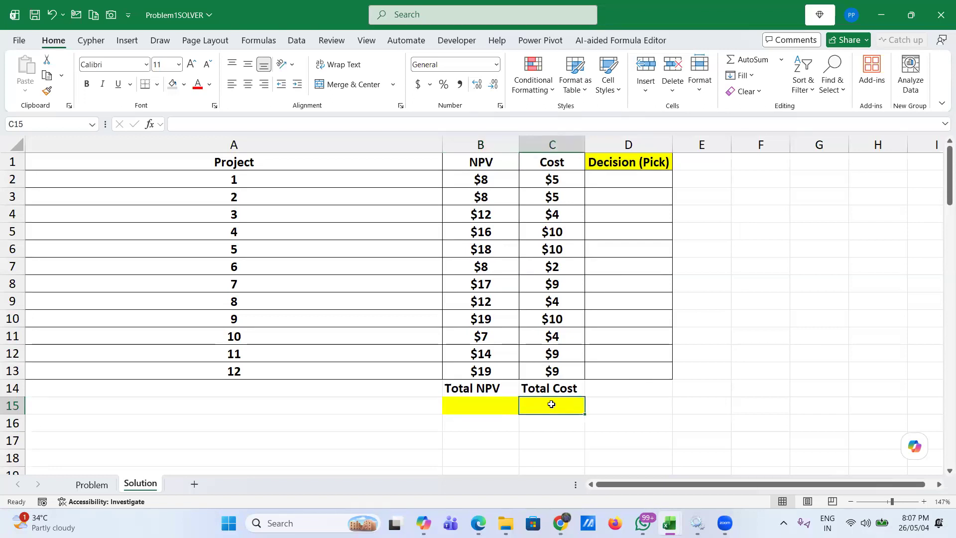
text(=SUM()
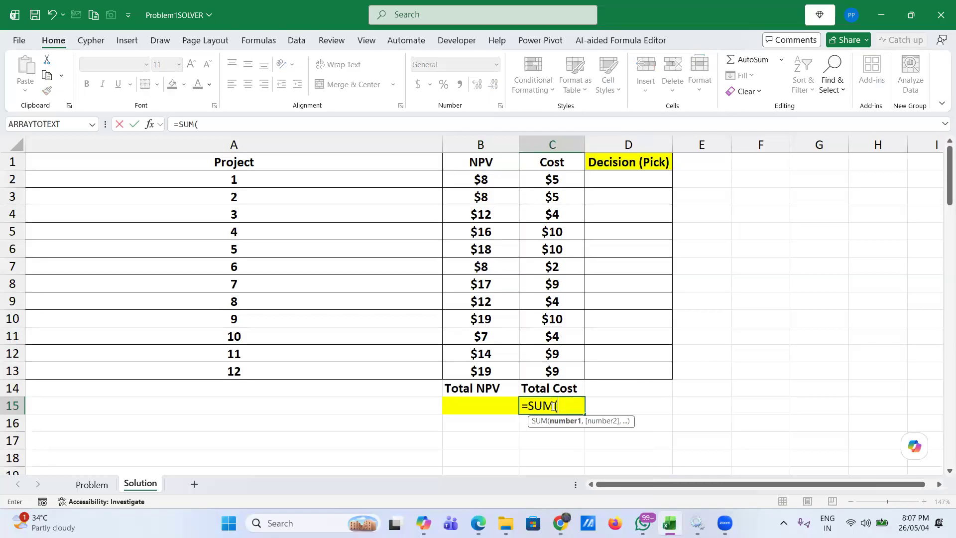
click(542, 177)
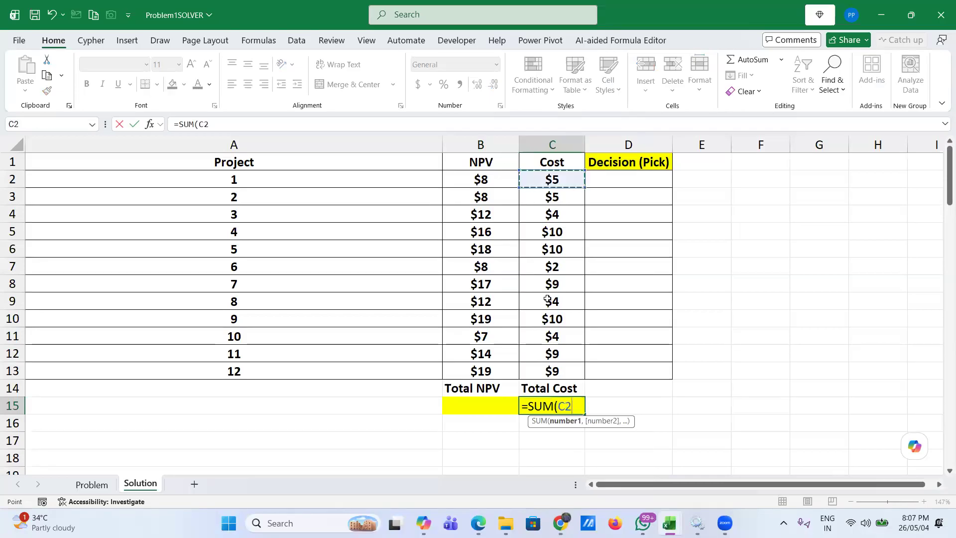
shift+click(549, 371)
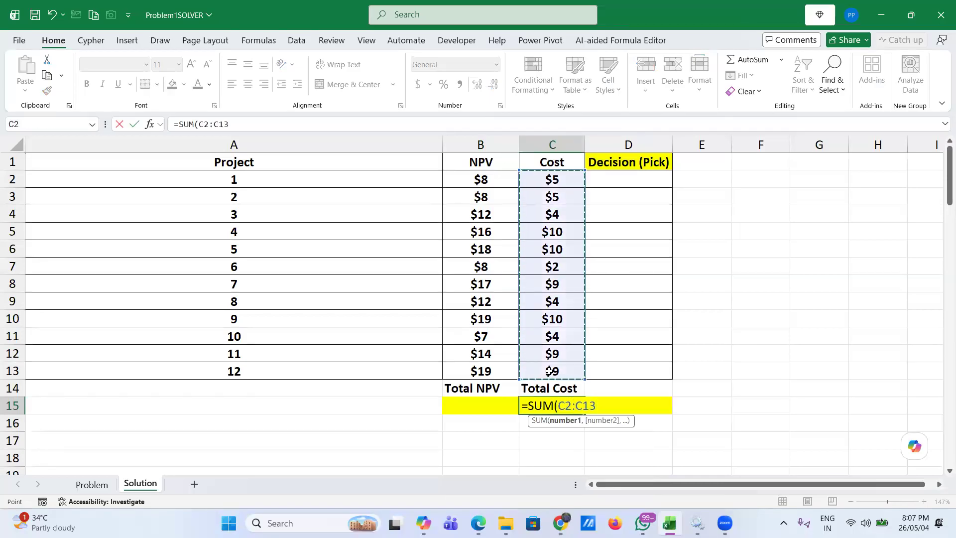
text(*)
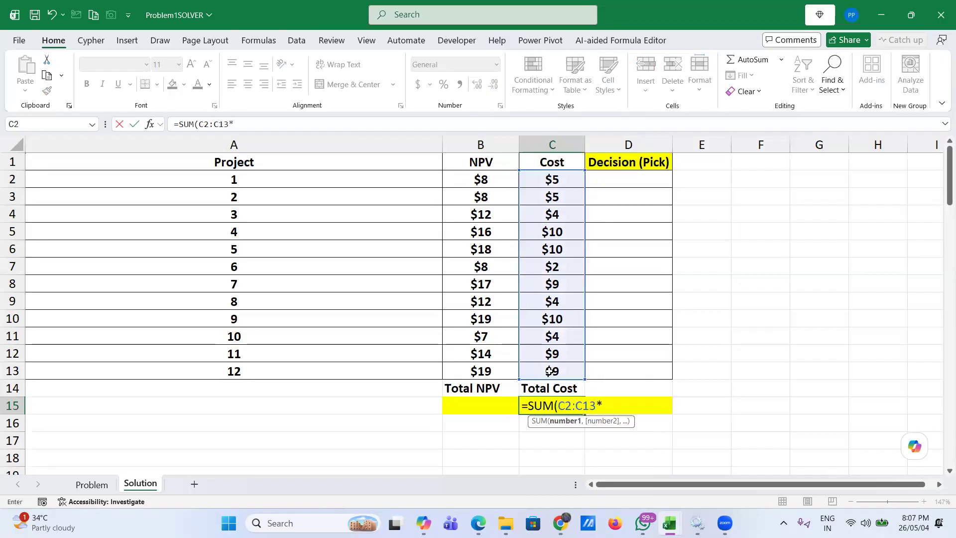
click(613, 181)
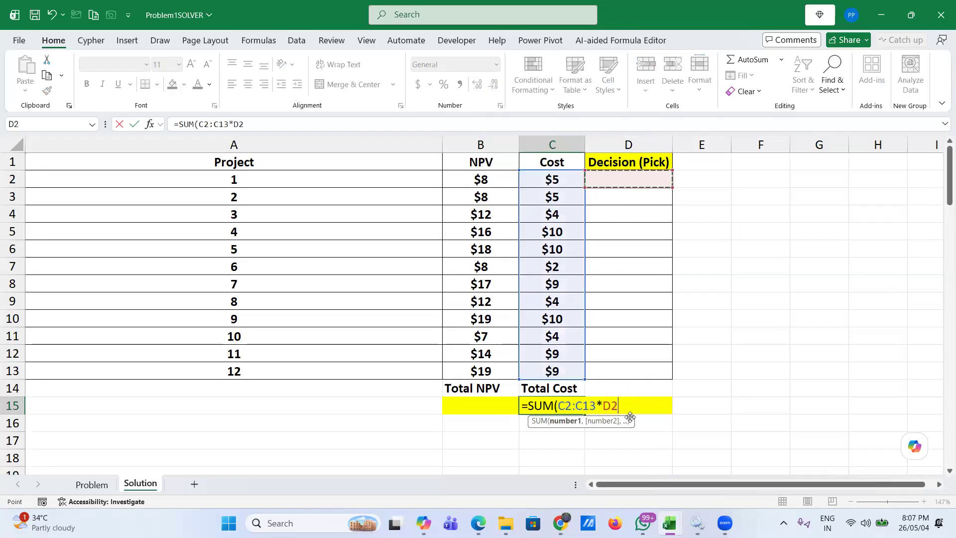
shift+click(627, 370)
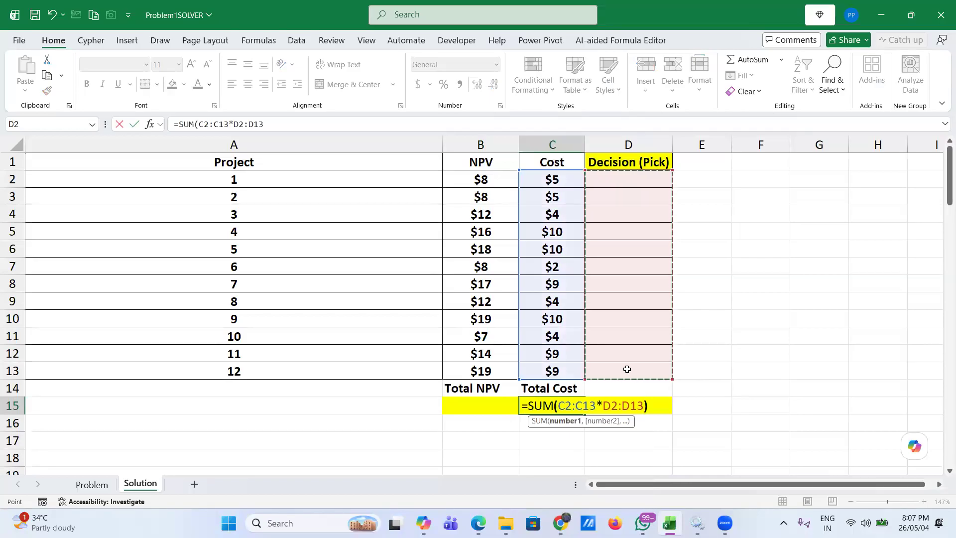
key(Return)
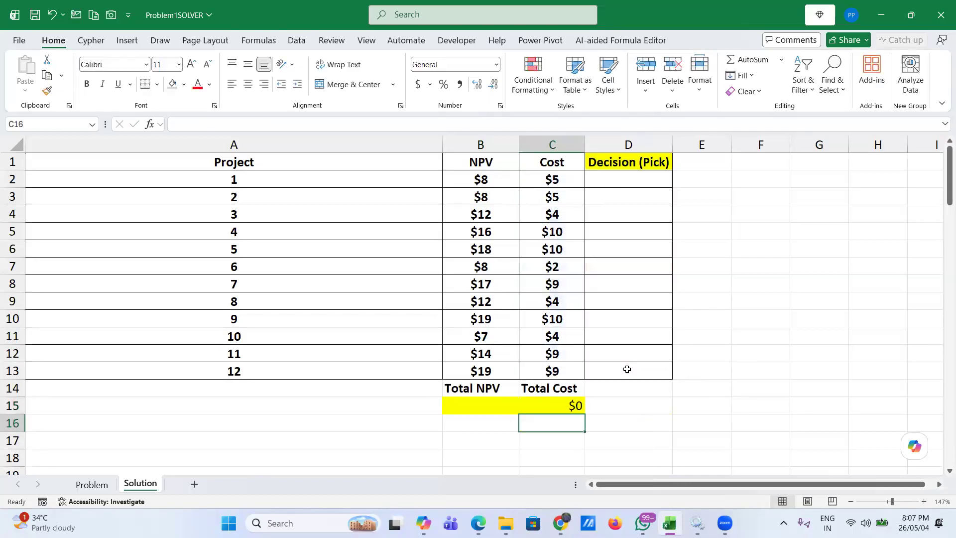
click(561, 405)
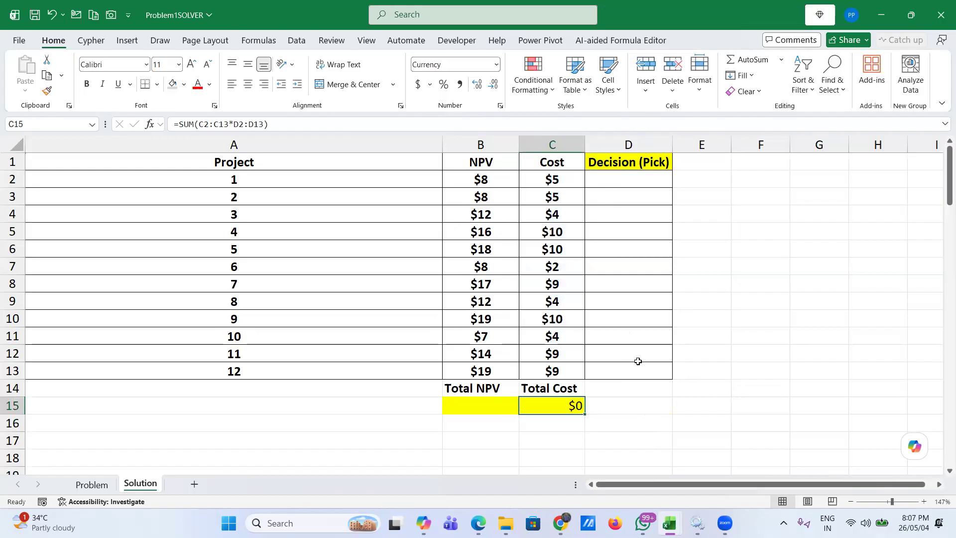
- Calculate Total NPV in B15 with the formula =SUM(B2:B13*D2:D13), multiplying each project's NPV by its pick value
click(468, 407)
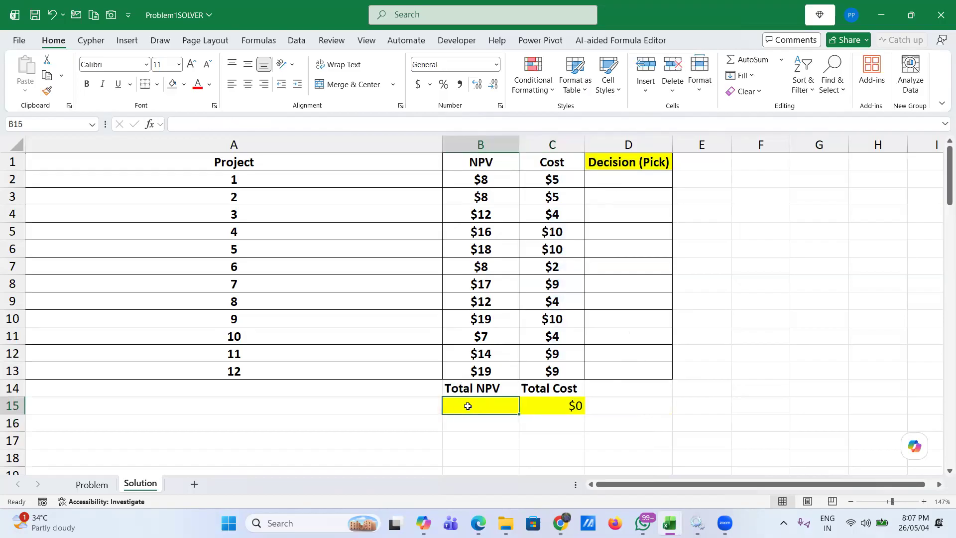
text(=)
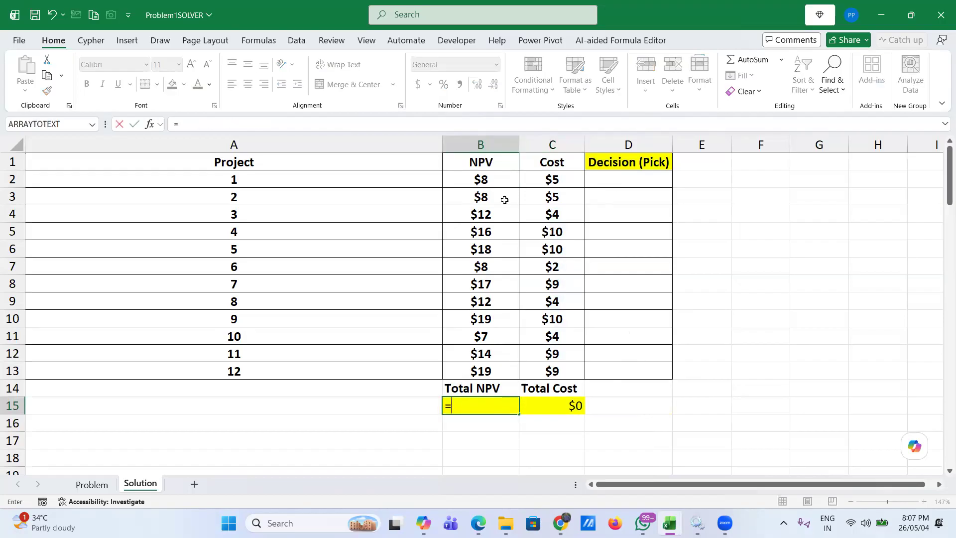
text(SUM()
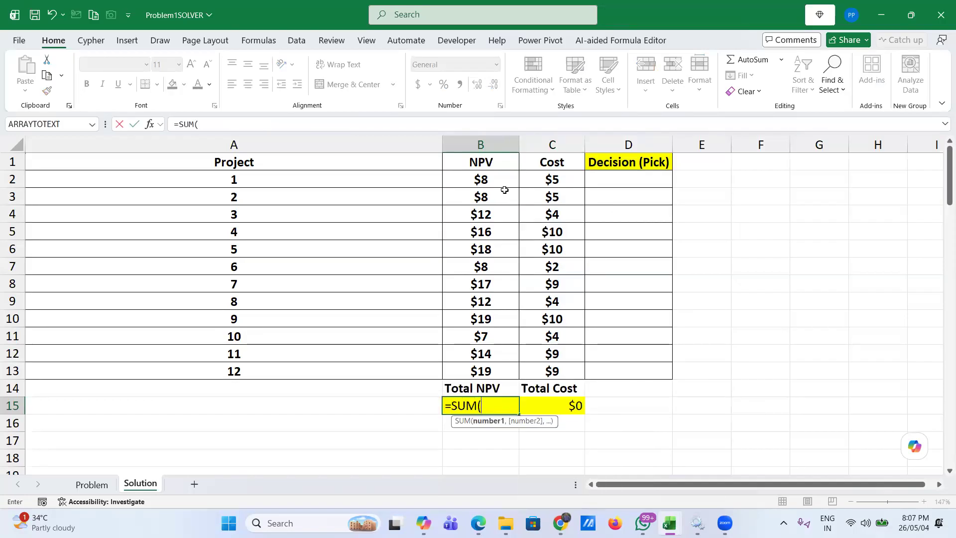
drag(481, 180, 490, 371)
text(*)
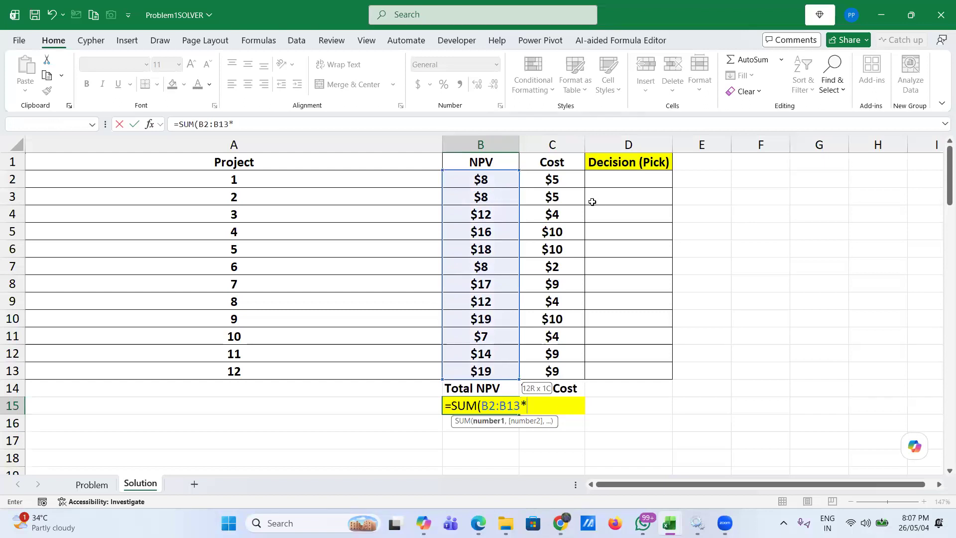
drag(608, 178, 622, 375)
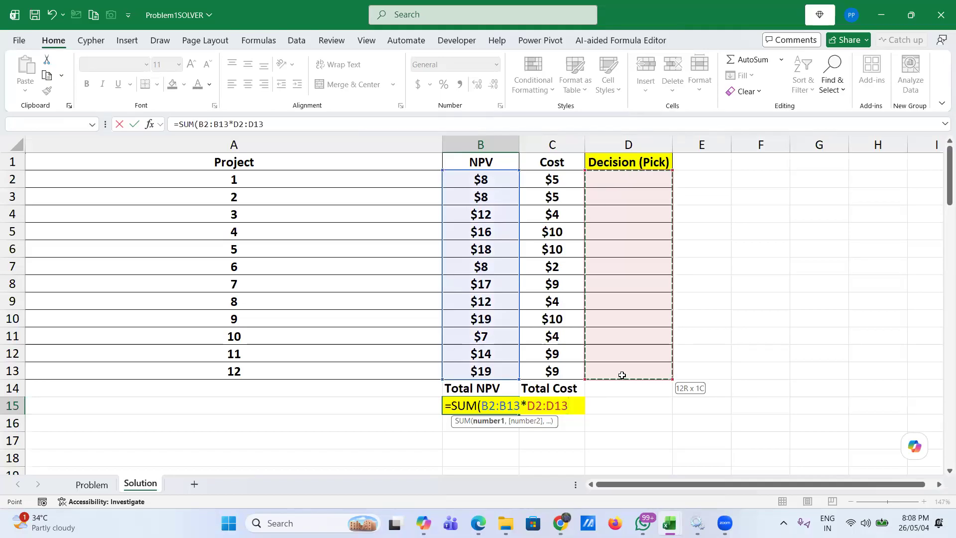
text())
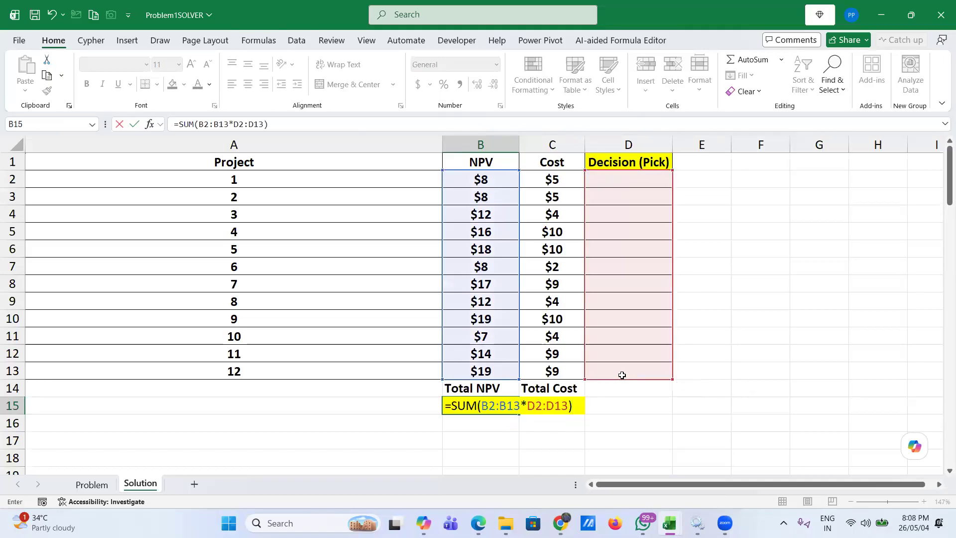
key(Return)
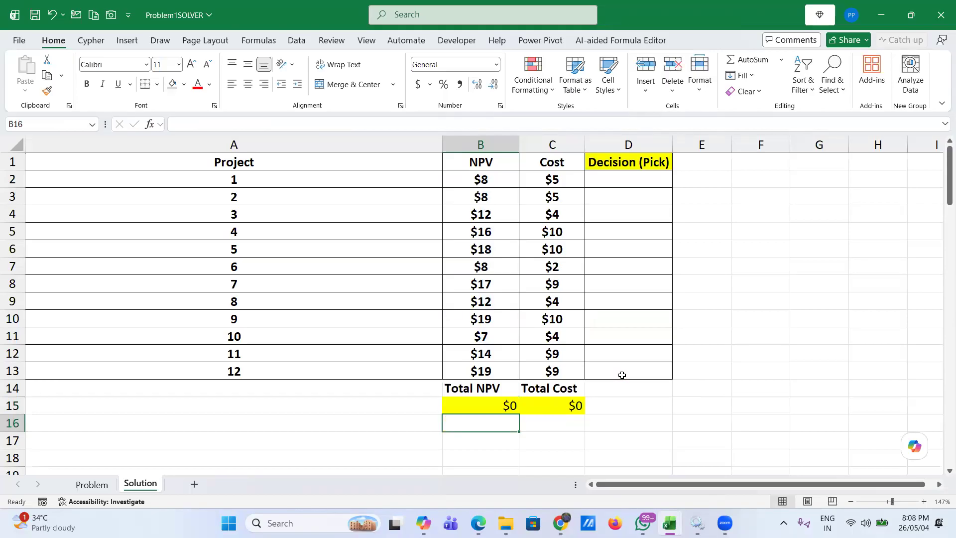
- Read the Solver setup instructions on the sheet, then open Solver Parameters and move the dialog clear of the written steps
scroll(394, 391, down, 4)
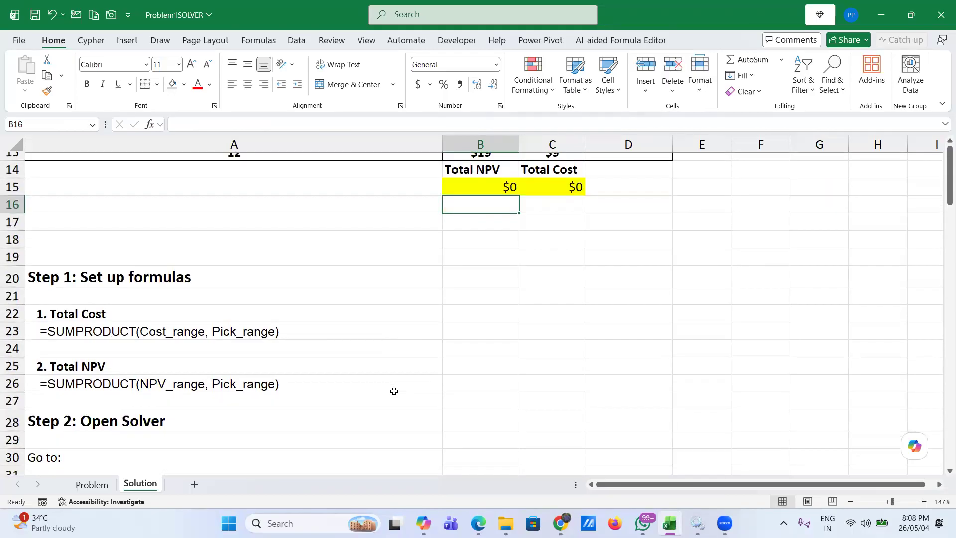
scroll(228, 383, down, 2)
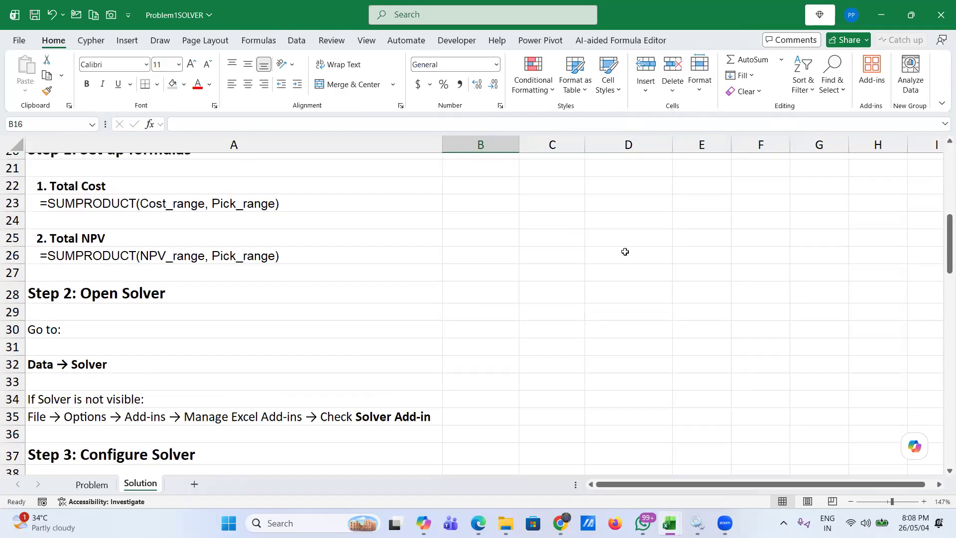
scroll(625, 252, down, 4)
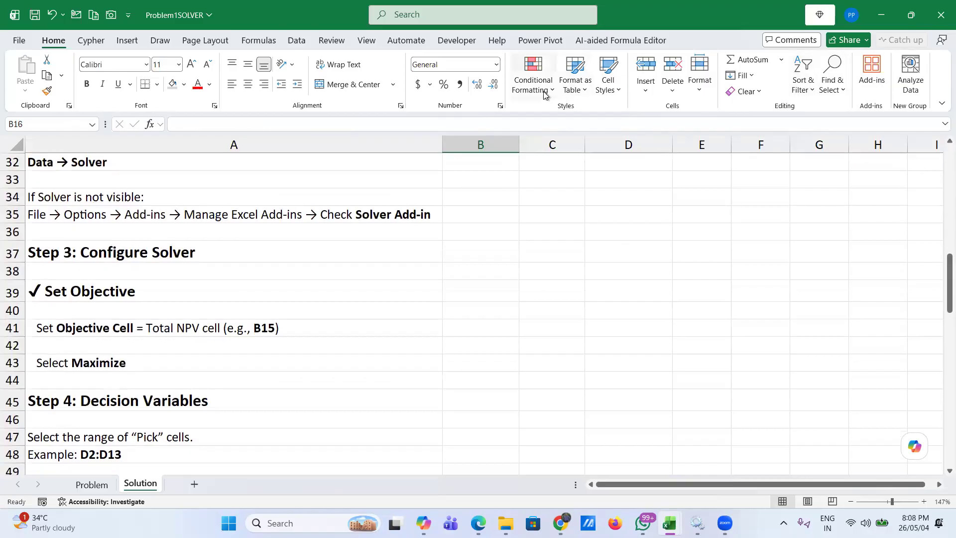
key(alt+a)
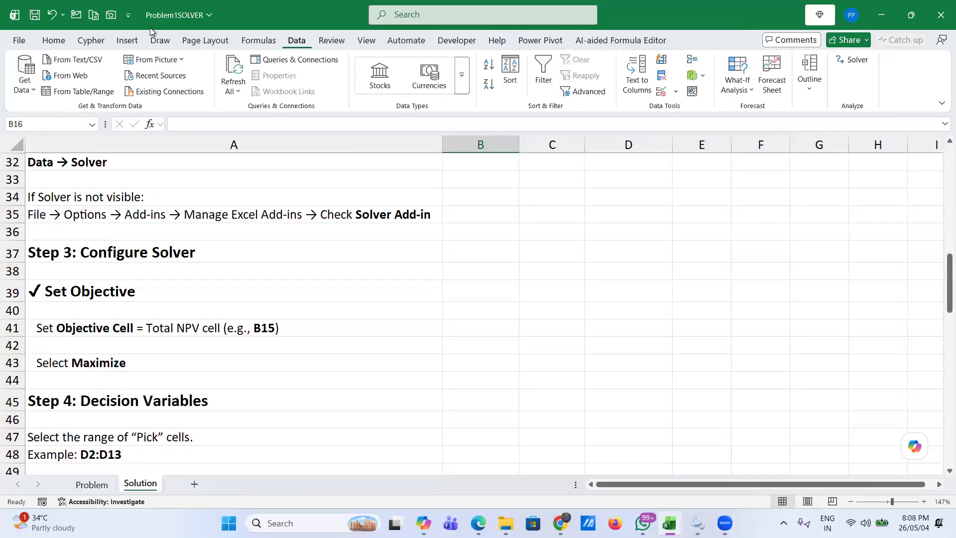
click(853, 61)
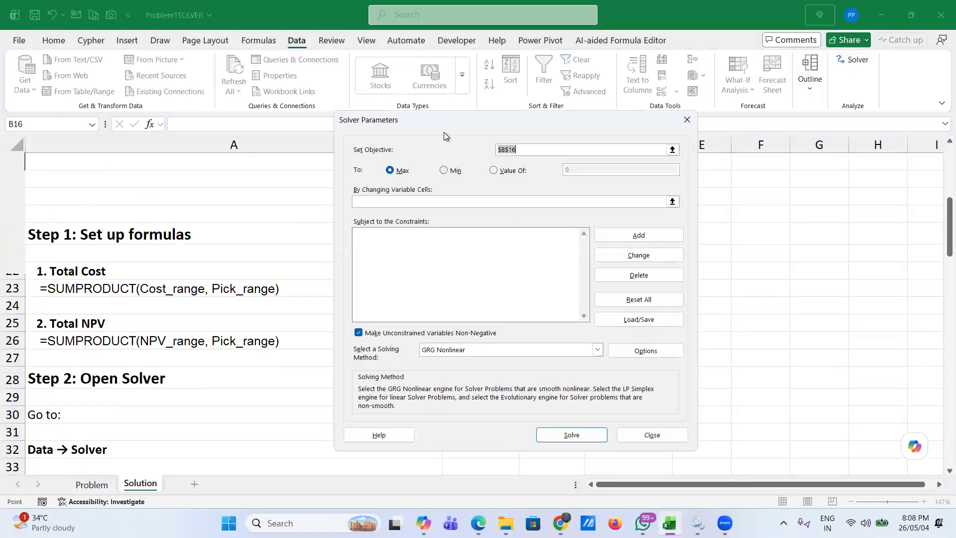
drag(440, 121, 646, 126)
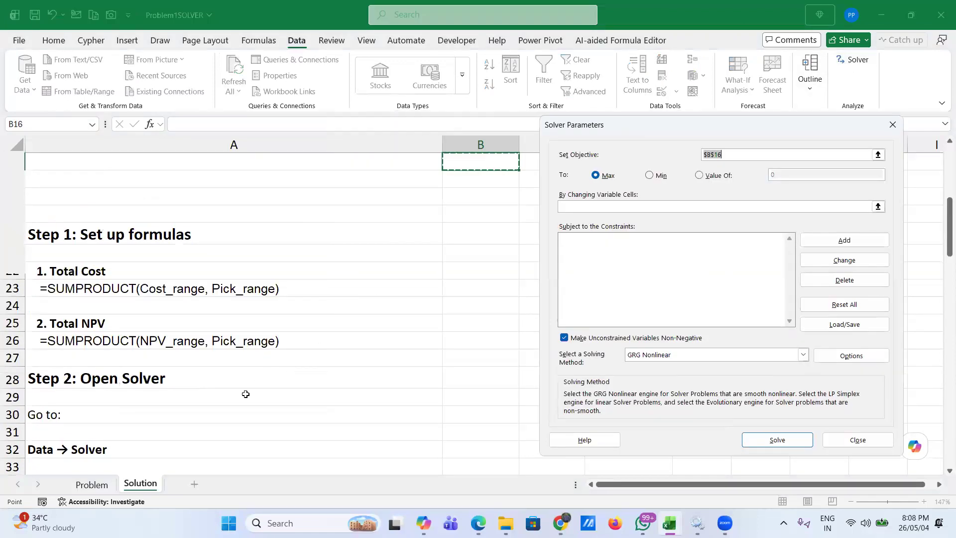
- Set the Solver objective to maximize the Total NPV cell B15, following the Set Objective instructions on the sheet
scroll(242, 396, down, 2)
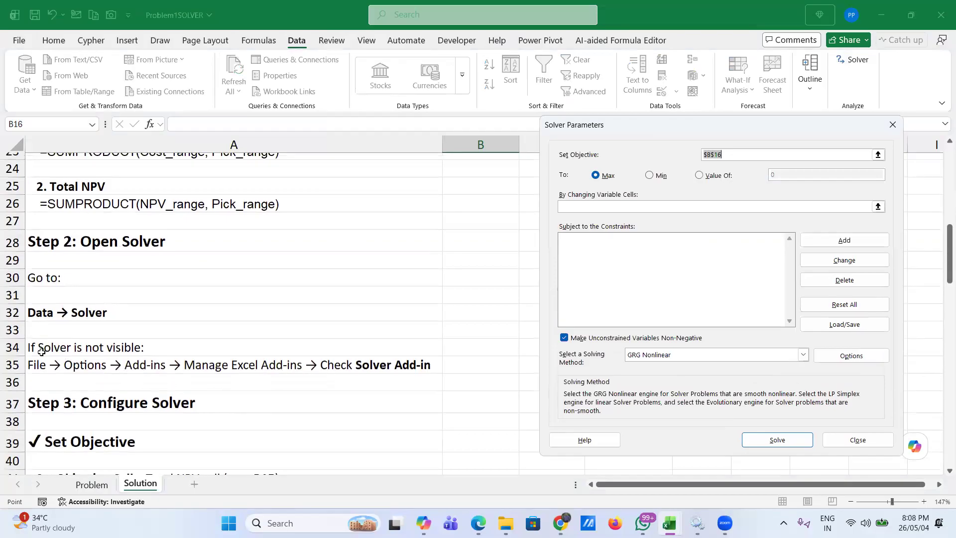
scroll(81, 401, down, 1)
scroll(82, 401, down, 1)
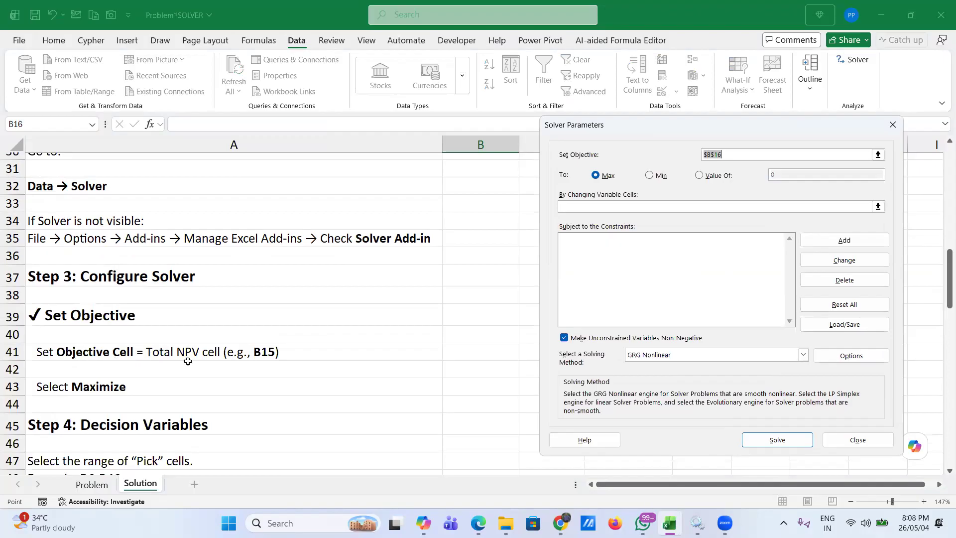
scroll(359, 313, right, 3)
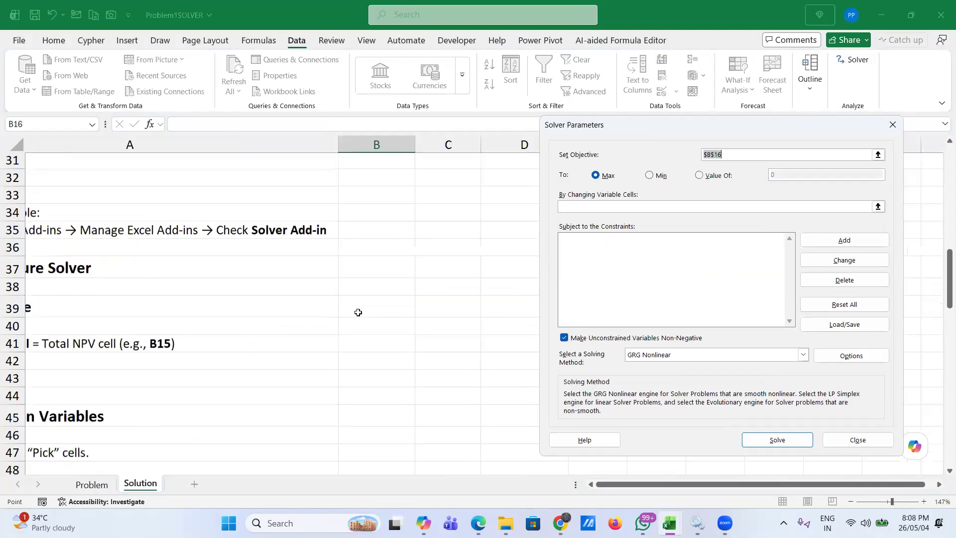
scroll(358, 313, up, 3)
scroll(358, 312, up, 6)
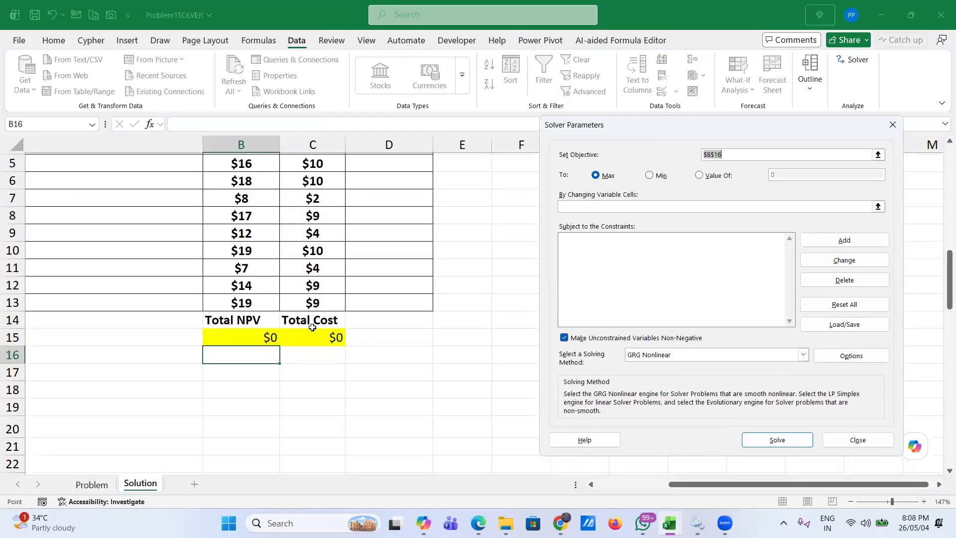
click(247, 337)
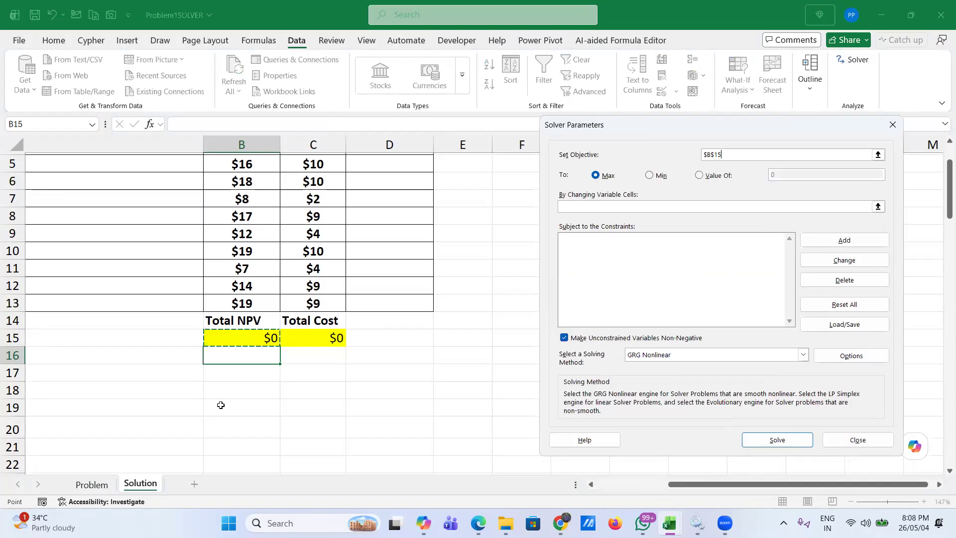
scroll(241, 397, left, 2)
scroll(241, 397, down, 5)
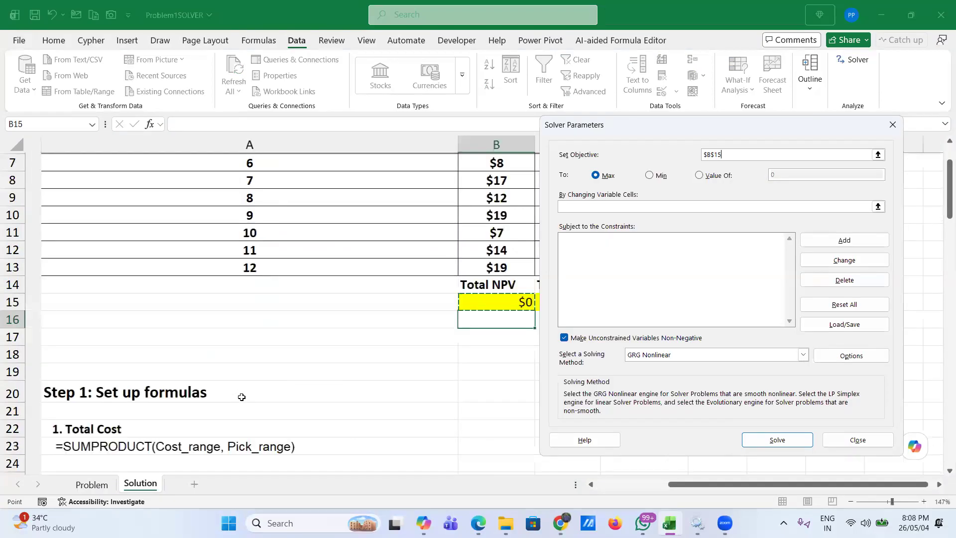
scroll(242, 397, down, 4)
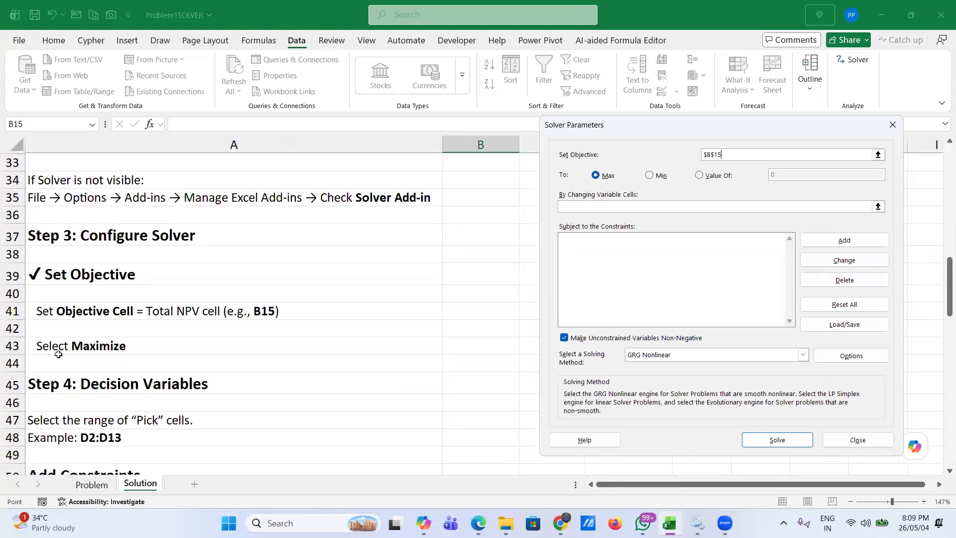
click(597, 176)
- Set the Solver's changing variable cells to the Decision (Pick) range D2:D13
scroll(208, 428, down, 1)
click(616, 208)
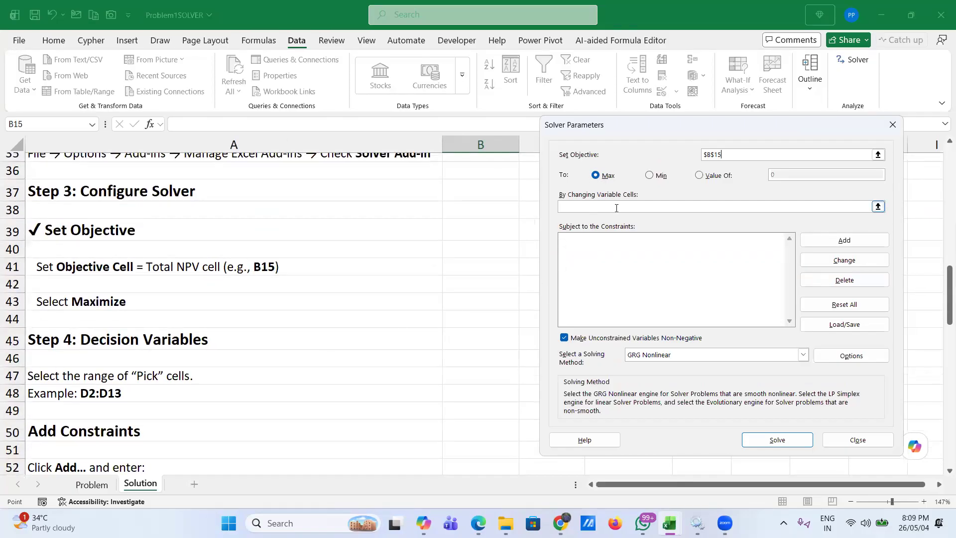
click(612, 207)
click(629, 201)
scroll(375, 352, right, 5)
scroll(375, 352, right, 2)
scroll(375, 353, left, 5)
scroll(375, 352, right, 5)
scroll(375, 352, up, 10)
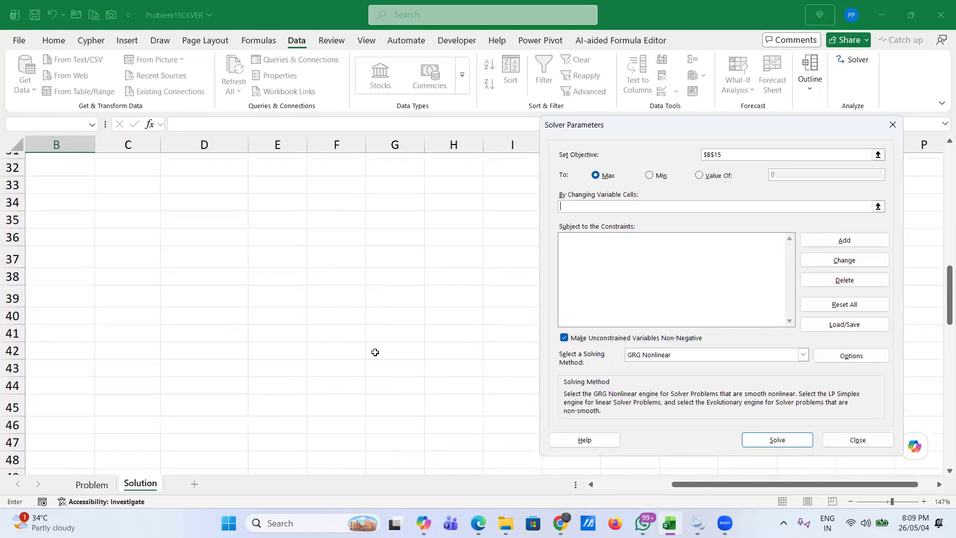
scroll(375, 352, up, 2)
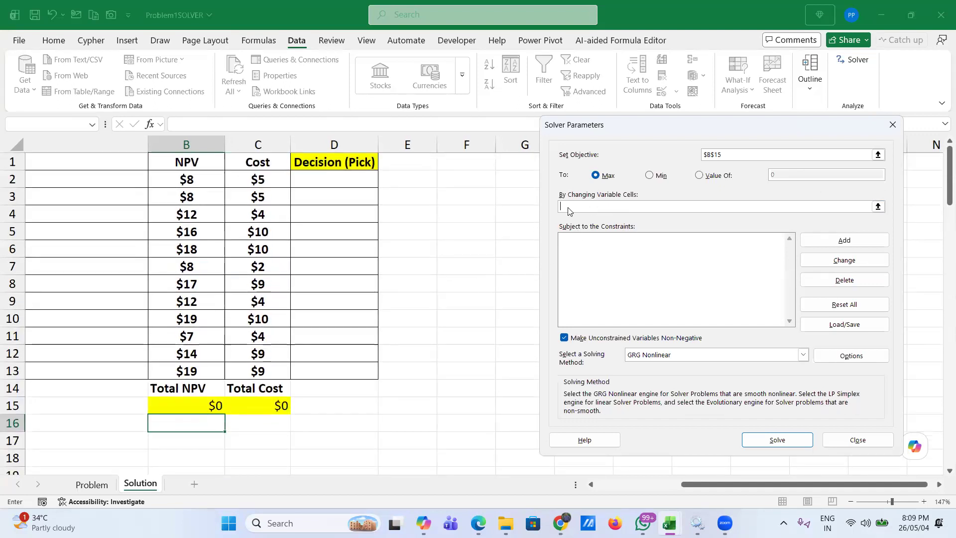
click(318, 183)
drag(340, 317, 336, 369)
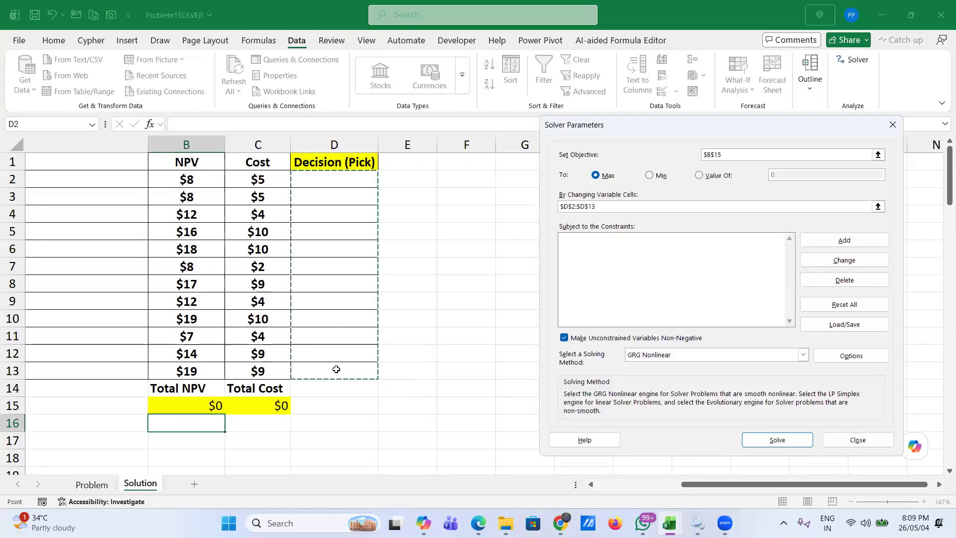
- Add the budget constraint that Total Cost in C15 is less than or equal to 50, following the sheet's constraint instructions
click(606, 248)
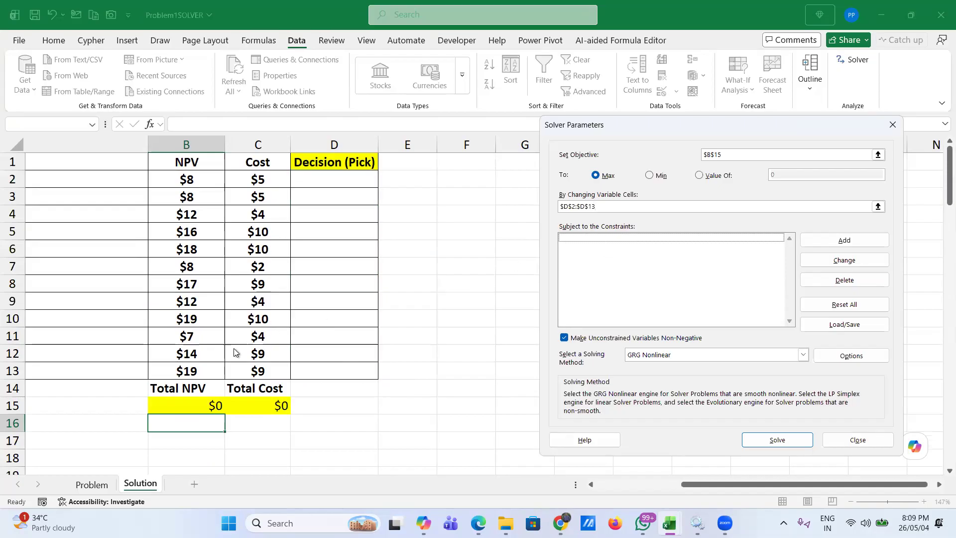
scroll(226, 351, down, 9)
scroll(225, 354, down, 3)
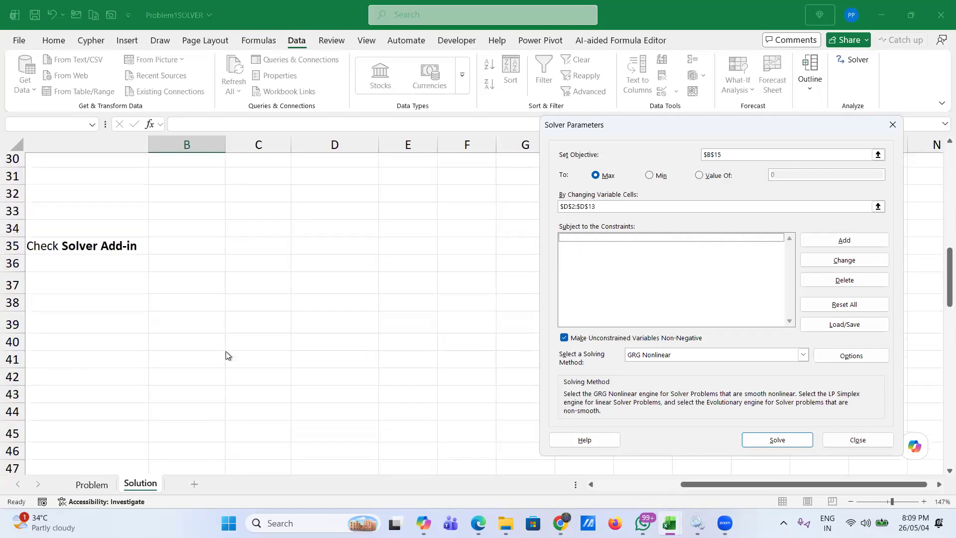
scroll(226, 351, down, 3)
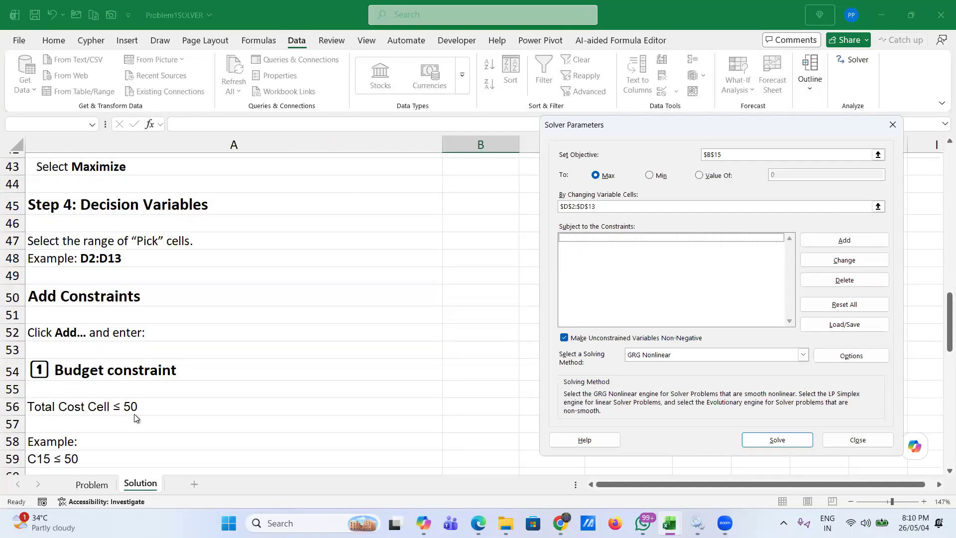
scroll(133, 413, down, 2)
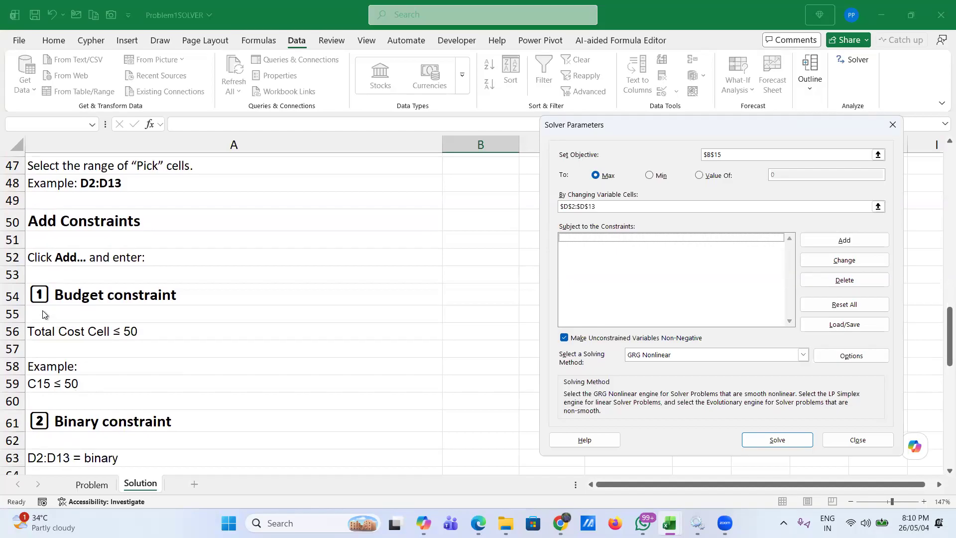
scroll(267, 317, up, 6)
scroll(267, 318, up, 1)
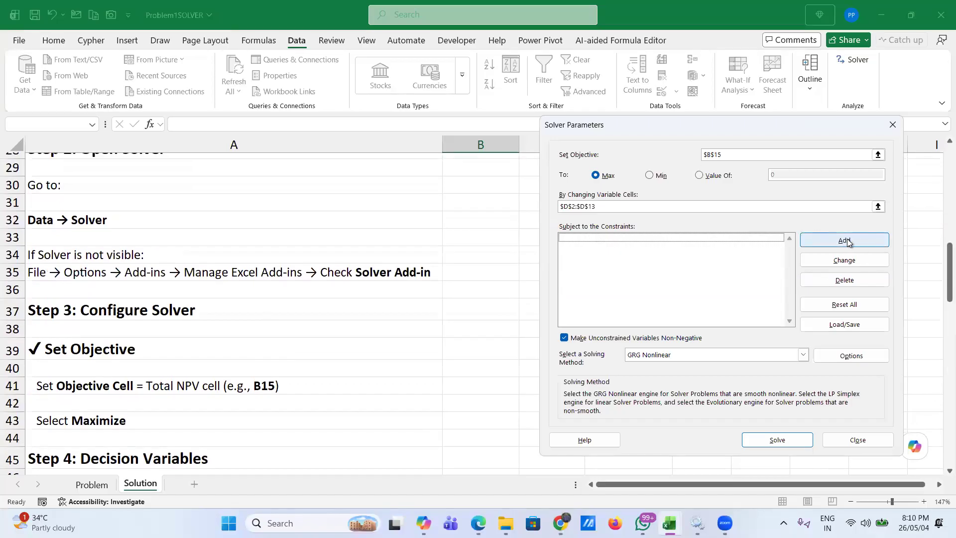
click(849, 242)
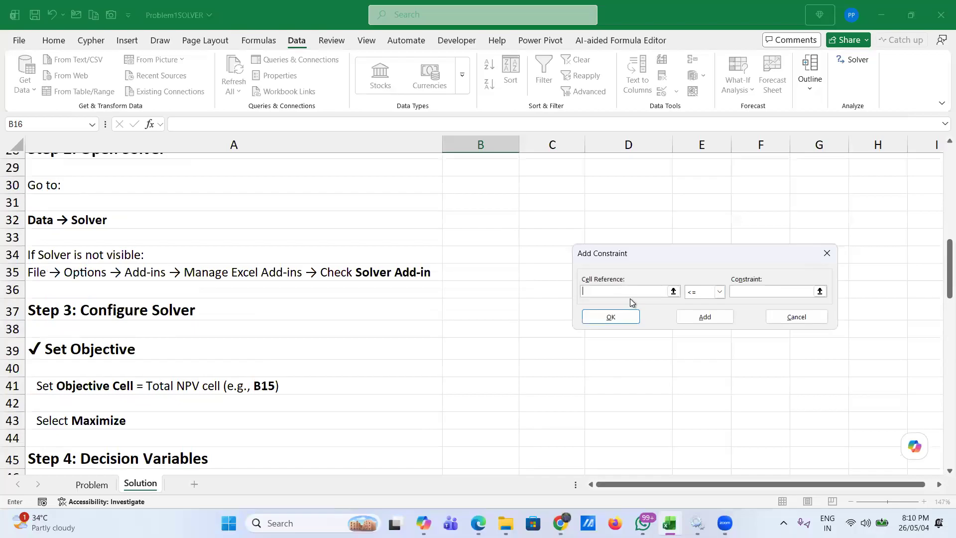
scroll(365, 321, up, 8)
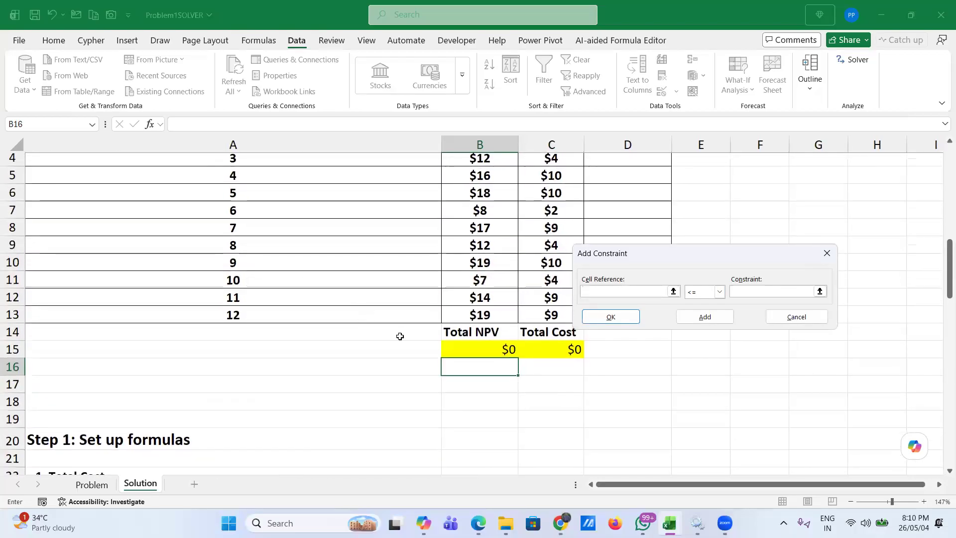
click(543, 350)
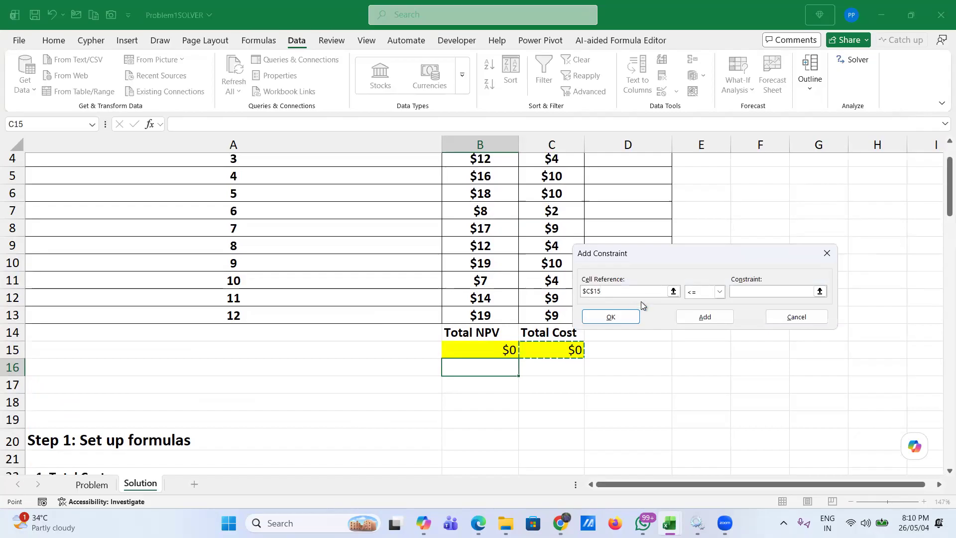
click(740, 292)
text(50)
click(700, 321)
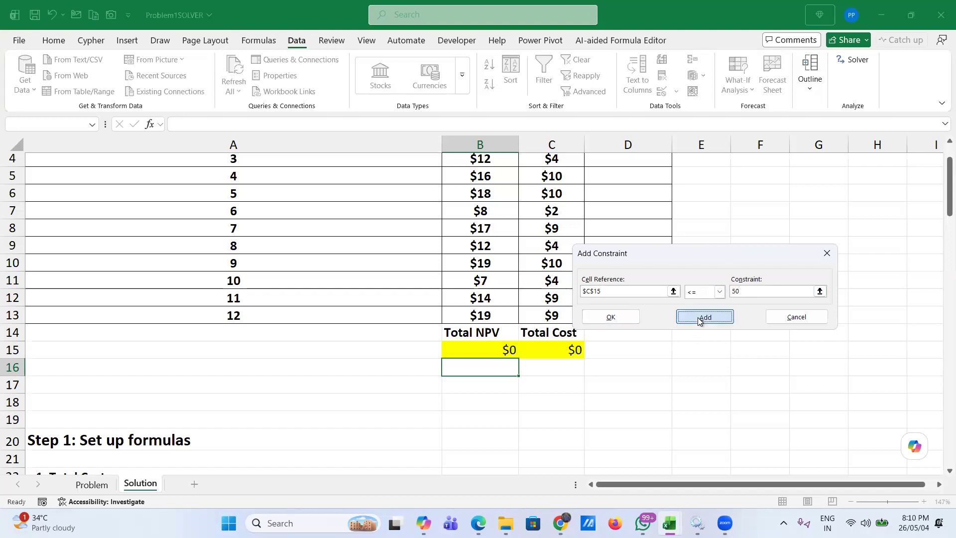
click(785, 320)
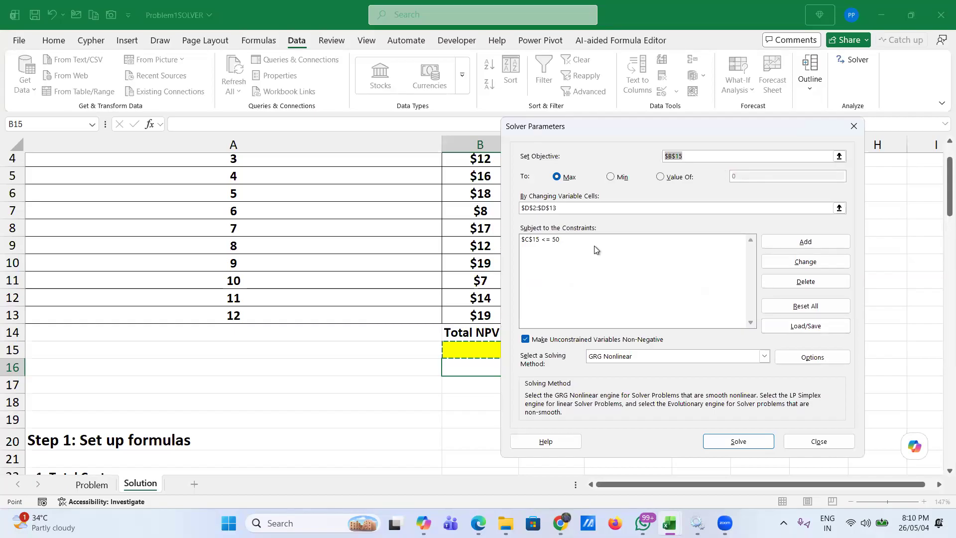
- Read the sheet's instructions on the binary constraint, solving method and running Solver, checking them against the Decision (Pick) column
scroll(248, 345, down, 10)
scroll(248, 345, down, 5)
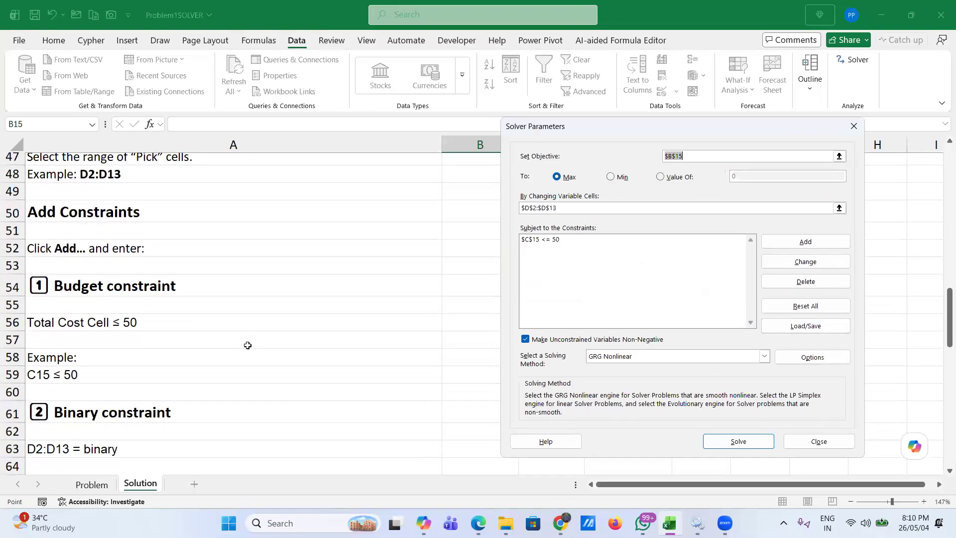
scroll(247, 346, down, 2)
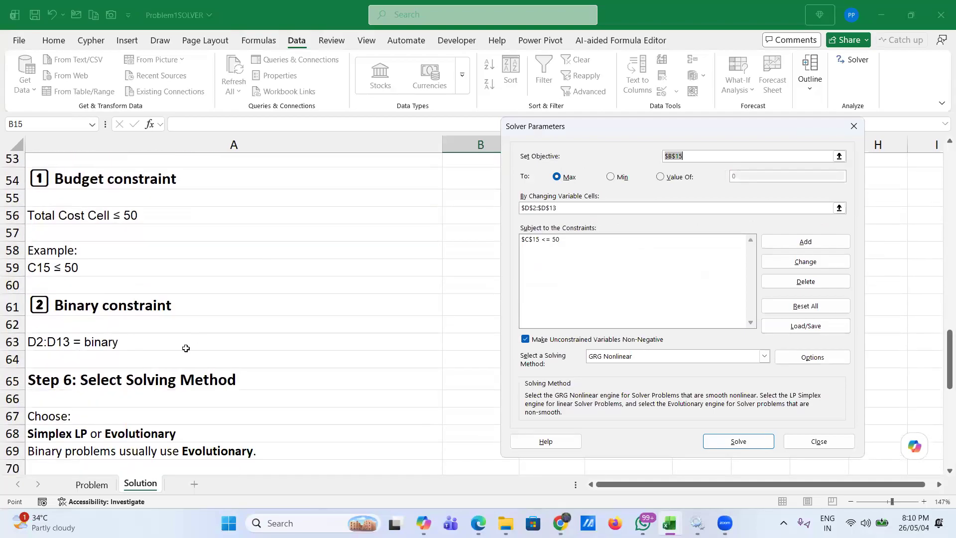
scroll(186, 349, right, 3)
scroll(186, 348, up, 9)
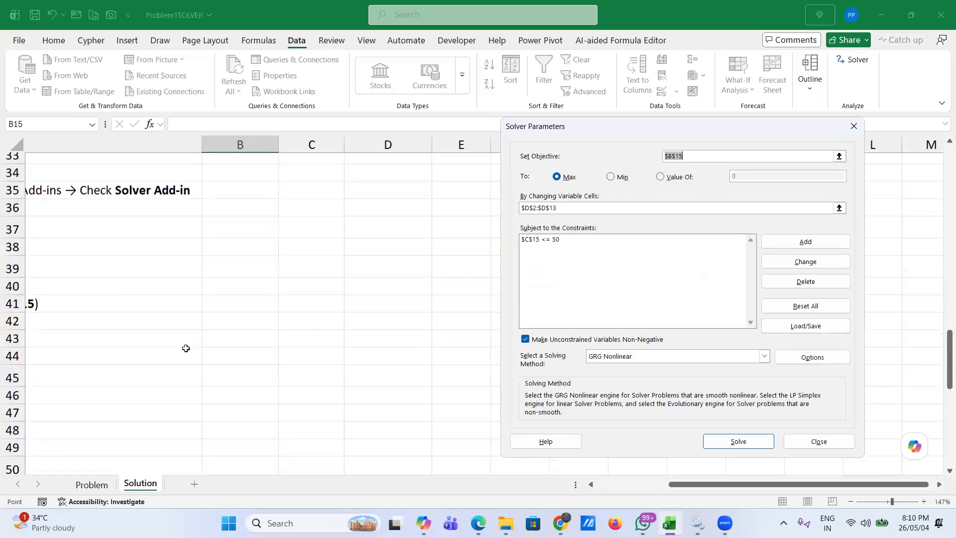
scroll(186, 349, up, 9)
scroll(186, 348, left, 2)
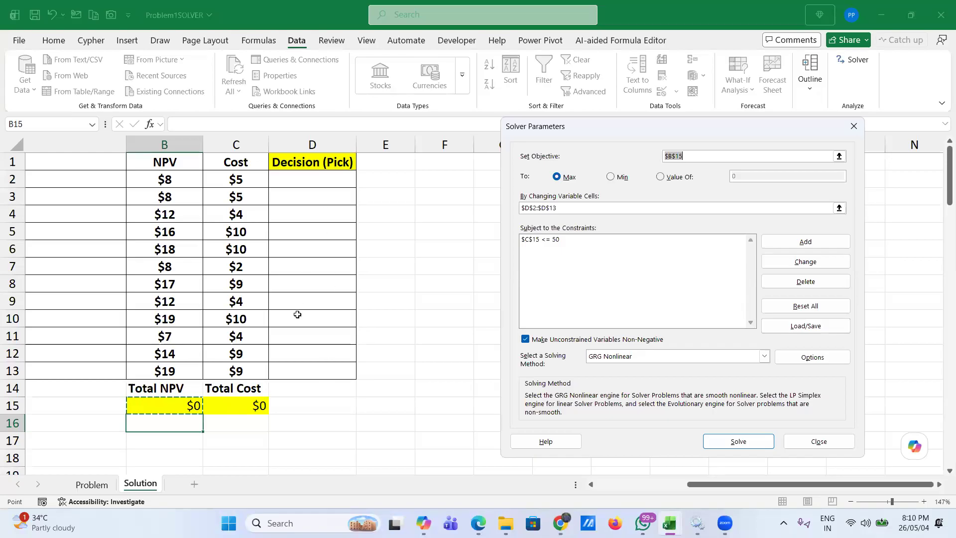
scroll(261, 333, down, 15)
scroll(261, 332, left, 3)
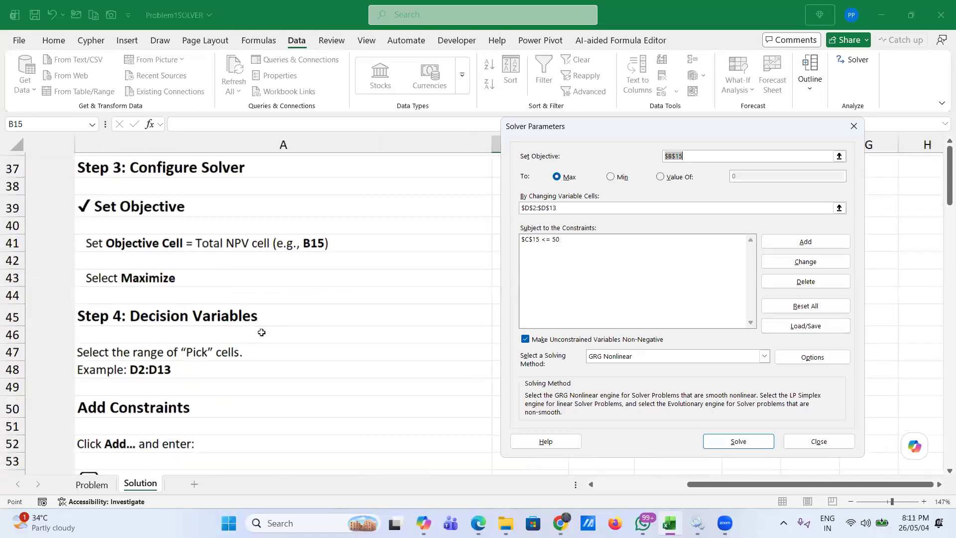
scroll(262, 332, down, 4)
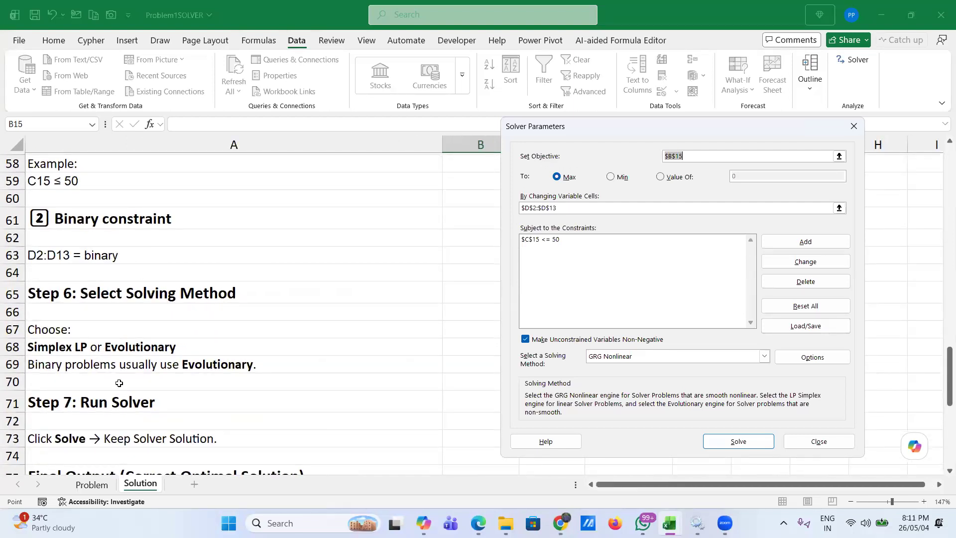
scroll(163, 392, down, 2)
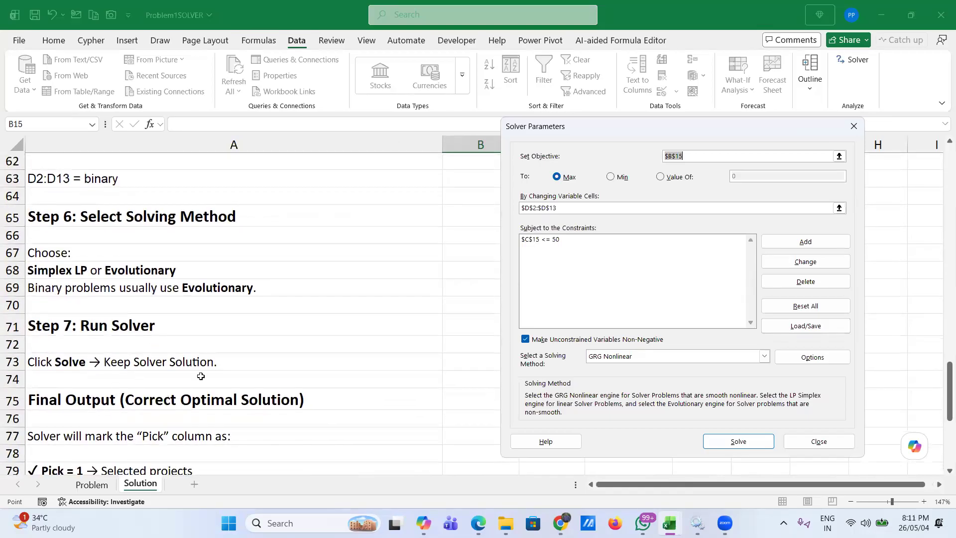
scroll(203, 374, up, 3)
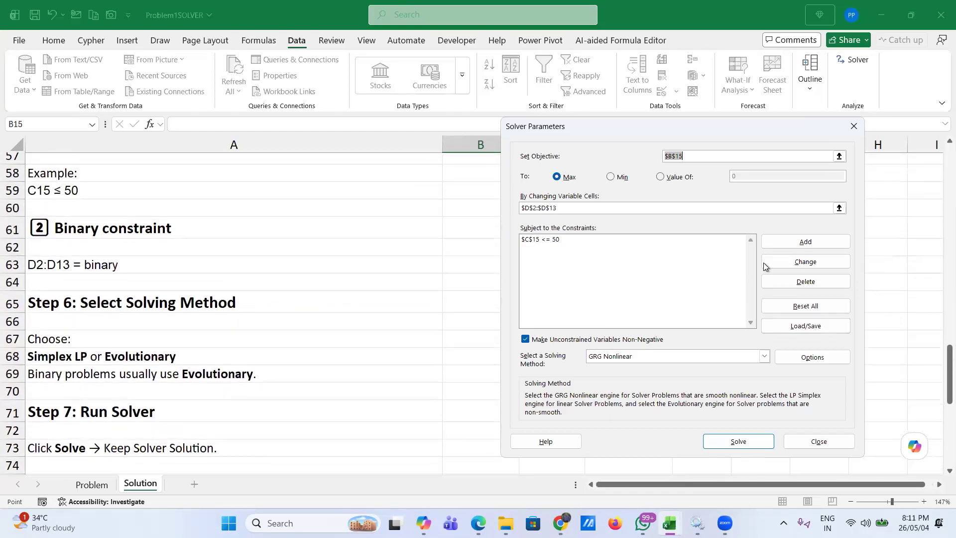
- Add a second Solver constraint that makes the Decision (Pick) cells D2:D13 binary, and return to the Solver parameters
click(799, 242)
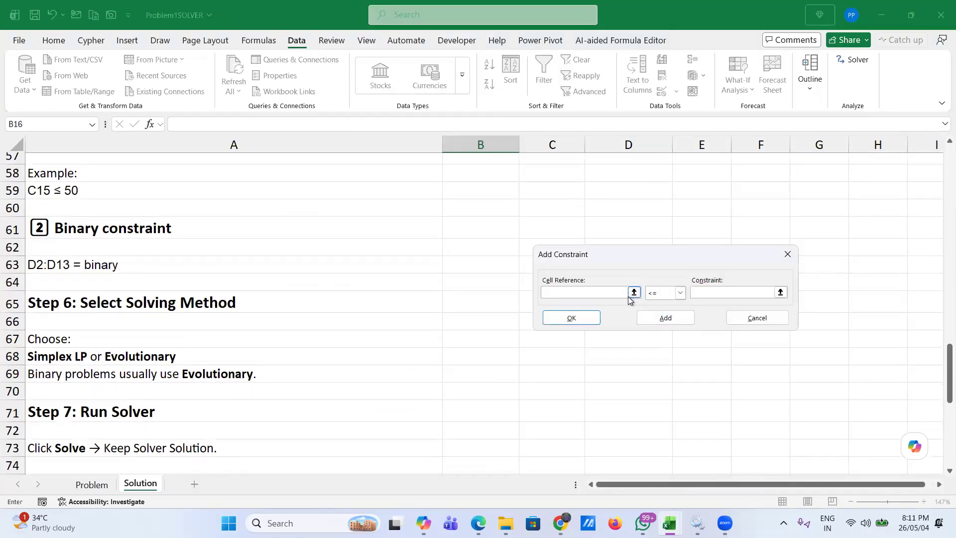
scroll(317, 232, up, 18)
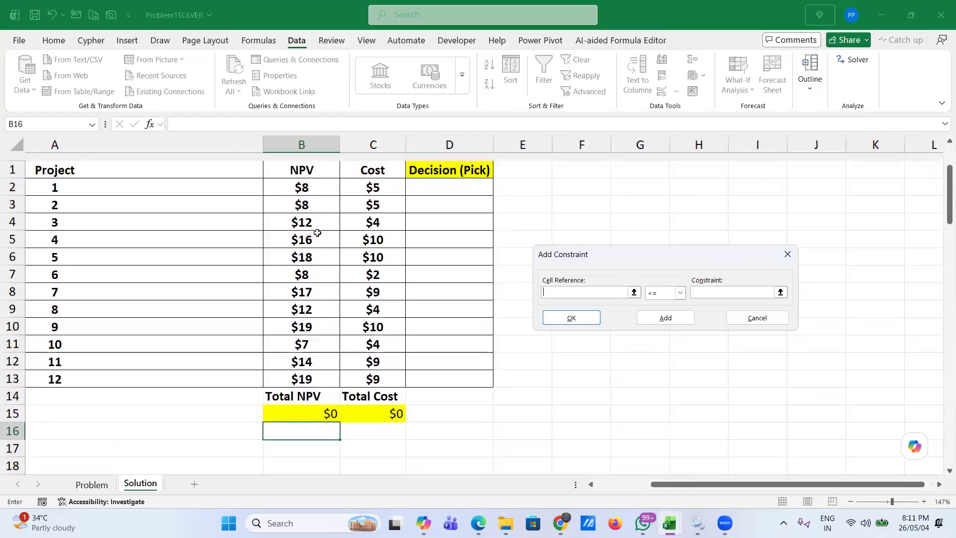
click(453, 180)
shift+click(442, 366)
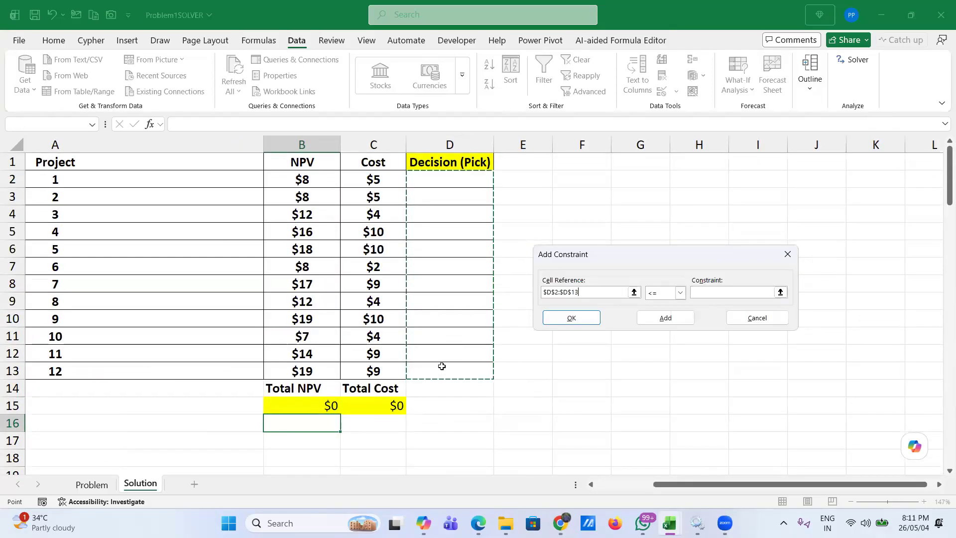
click(680, 294)
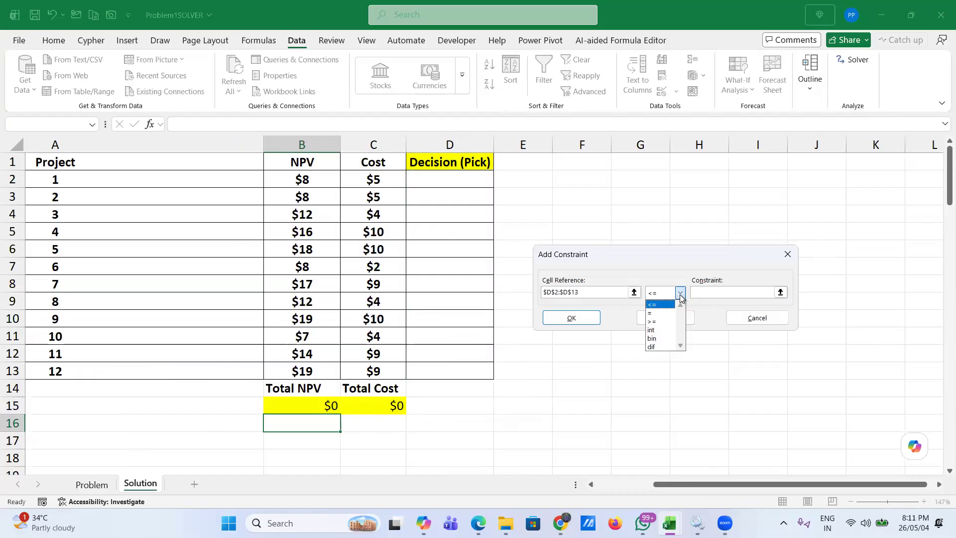
click(667, 339)
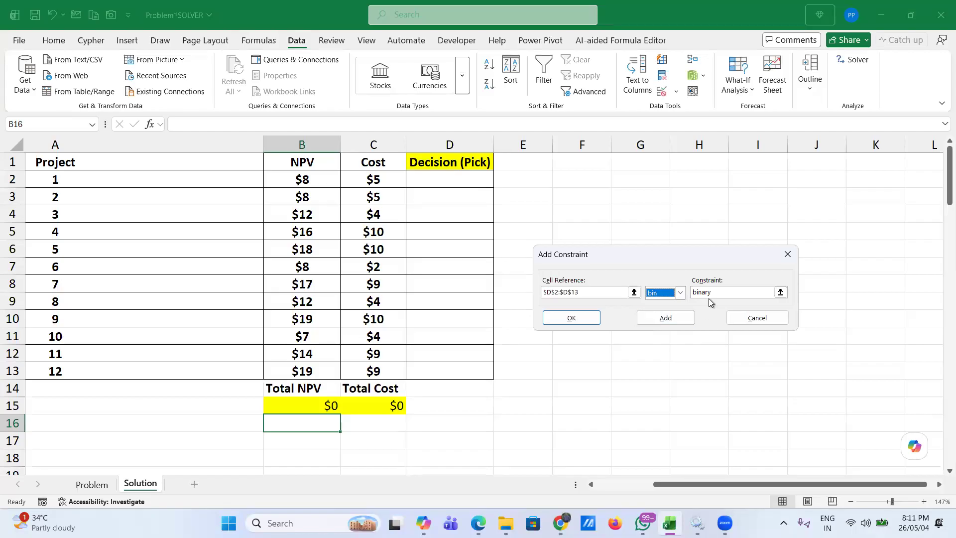
click(670, 318)
click(757, 318)
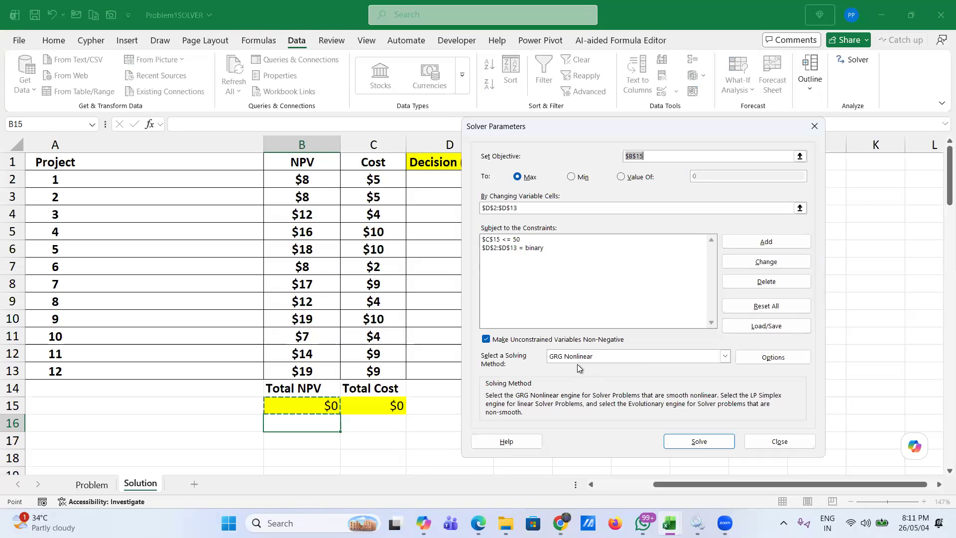
- Set the Solver's solving method to Simplex LP and check the choice against the sheet's solving-method instructions
click(725, 357)
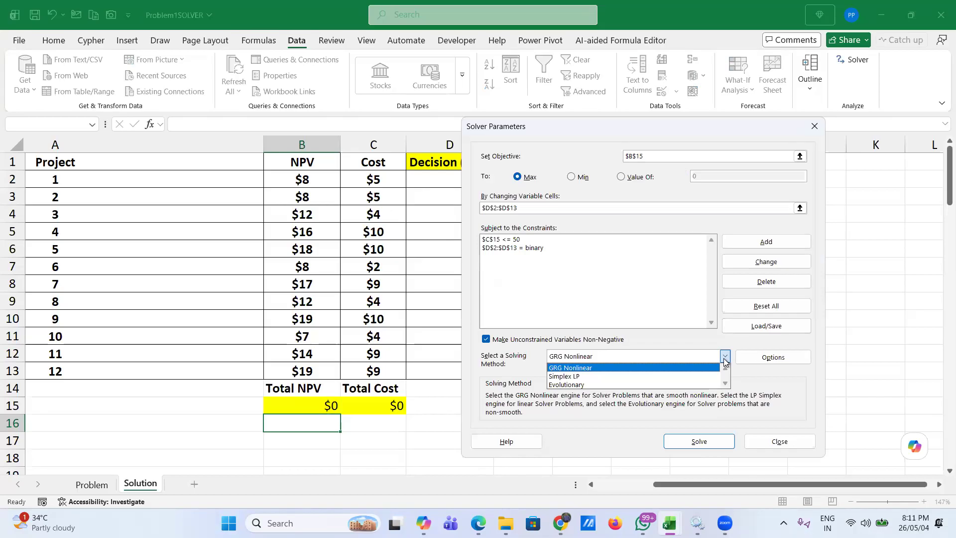
click(725, 359)
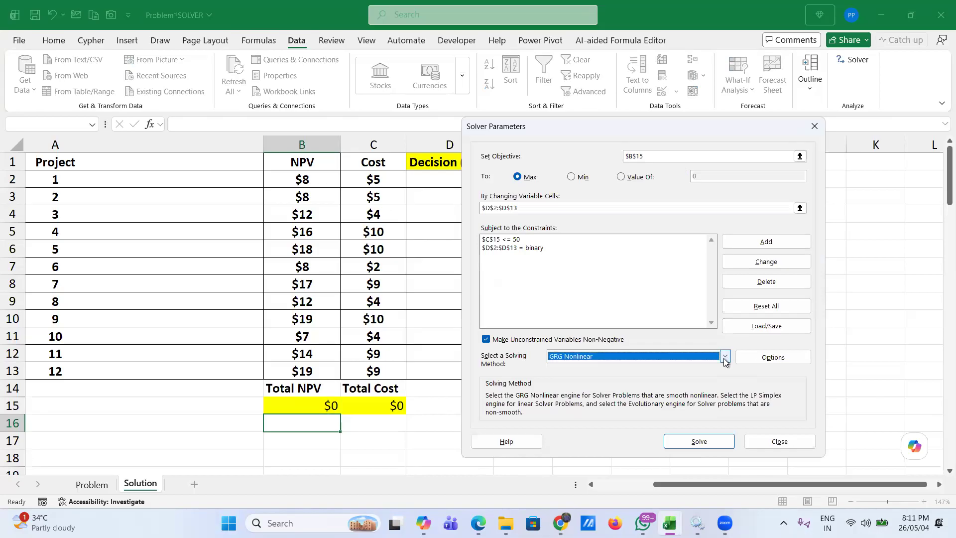
click(725, 360)
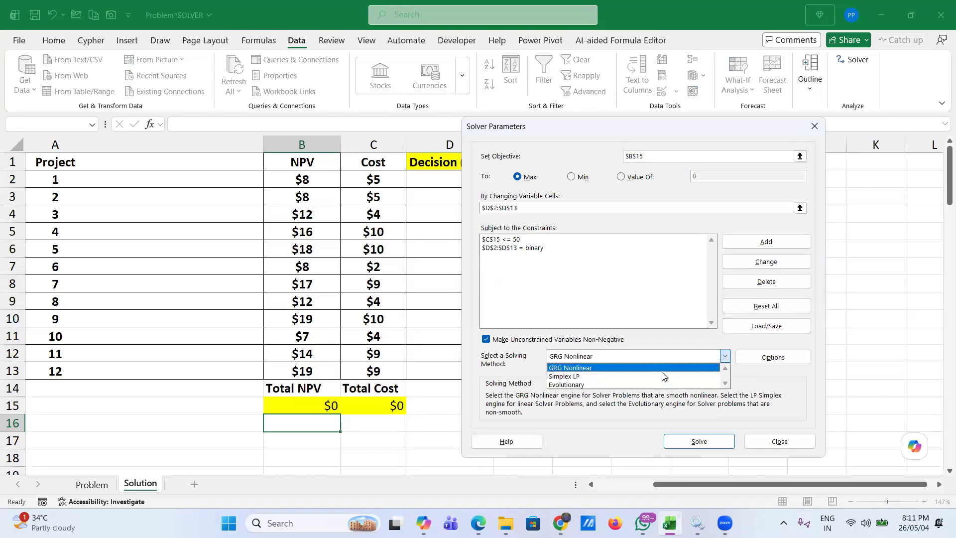
click(582, 378)
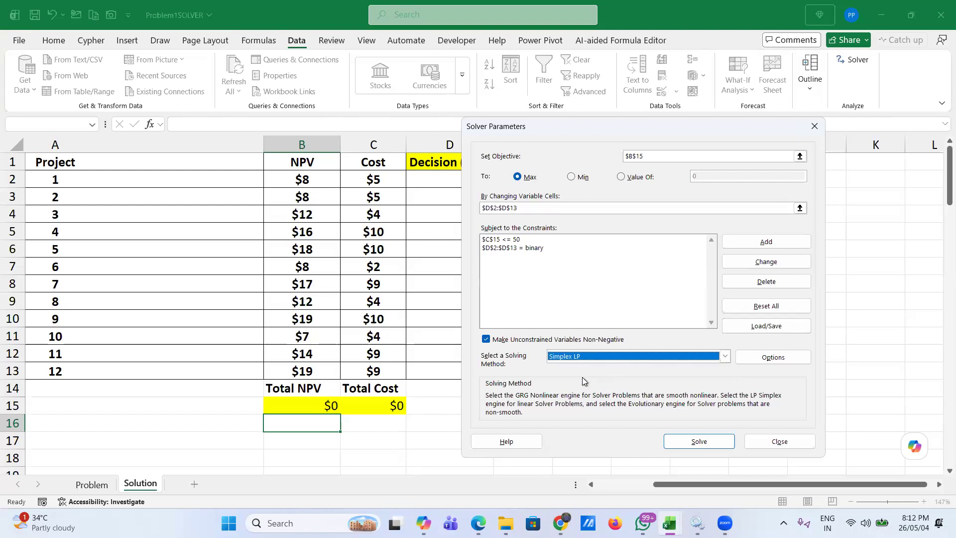
scroll(199, 426, down, 6)
scroll(199, 429, down, 14)
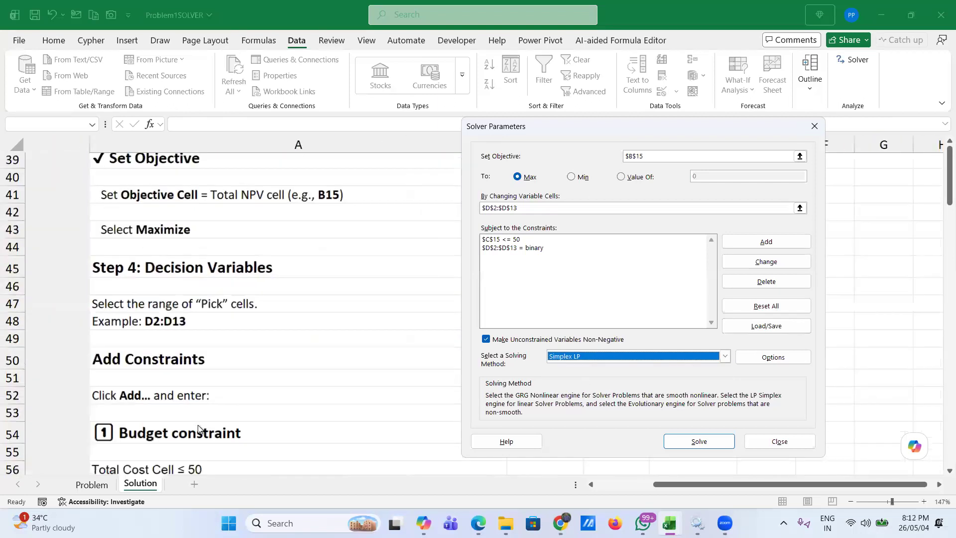
scroll(199, 426, down, 1)
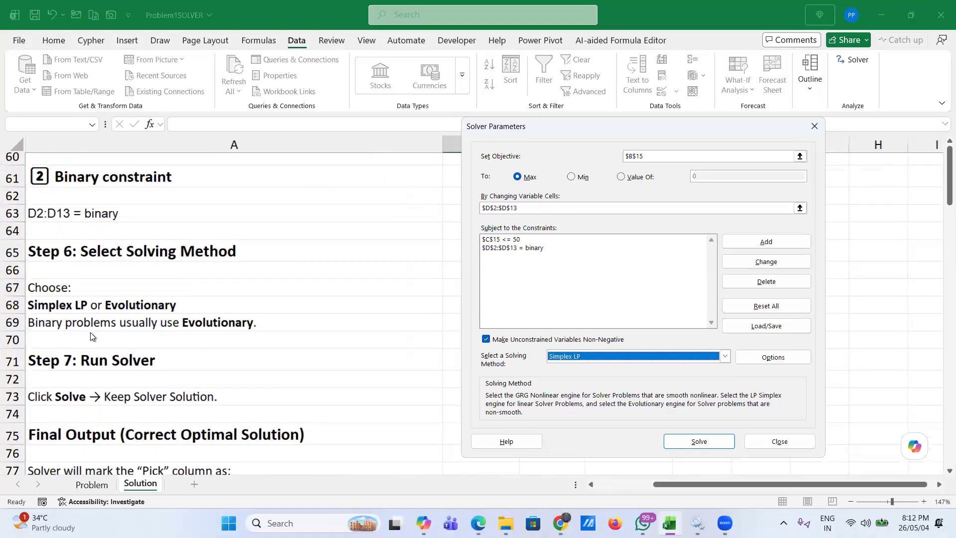
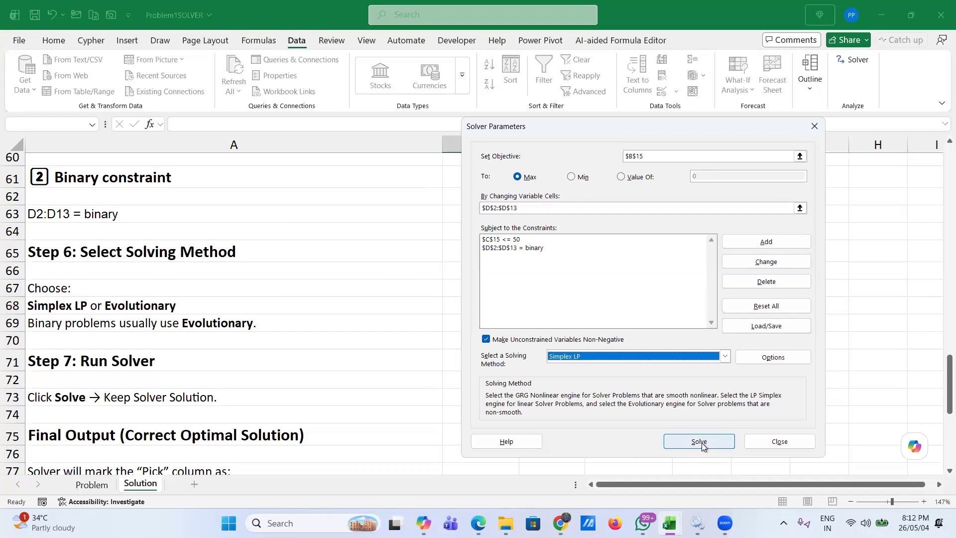
- Run Solver on the drilling-project model and move the results dialog clear of the Decision (Pick) column
scroll(395, 331, up, 20)
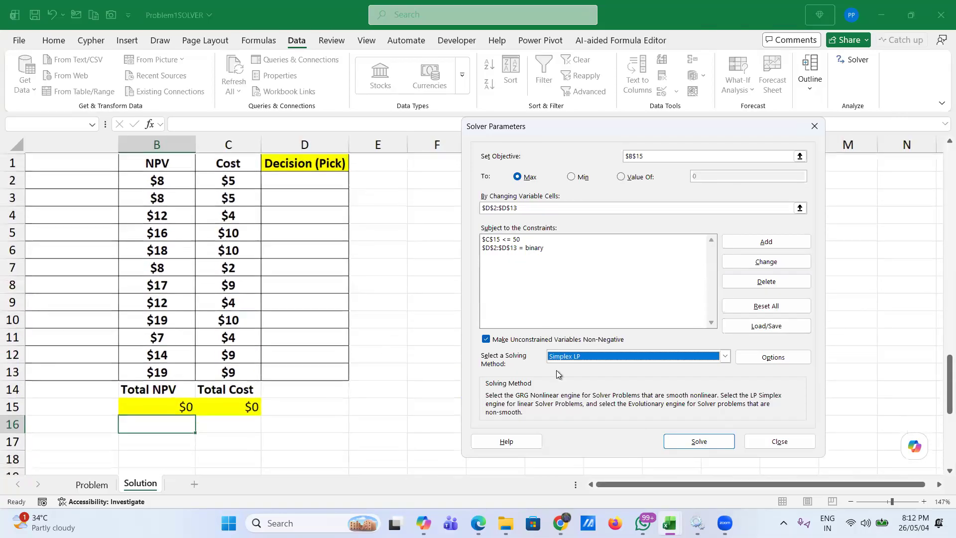
click(710, 444)
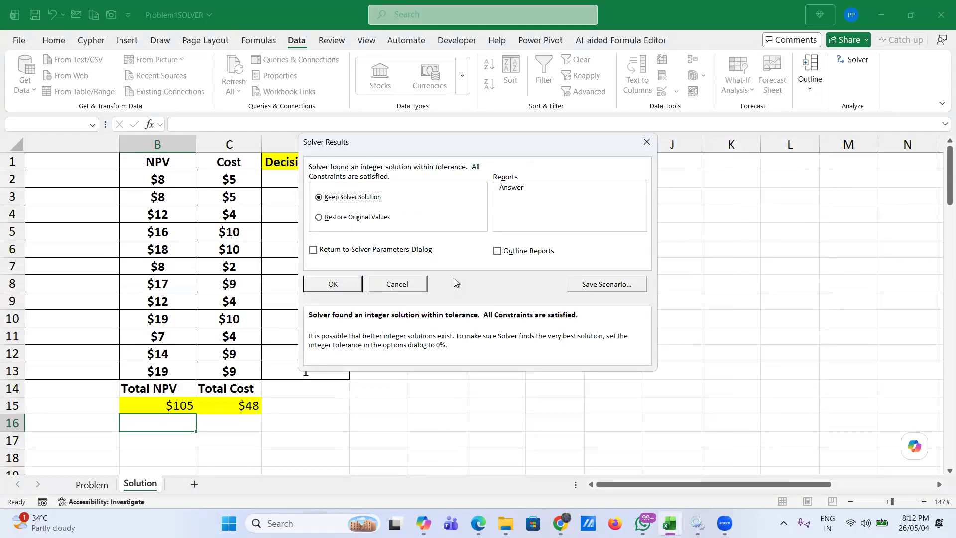
drag(381, 142, 548, 127)
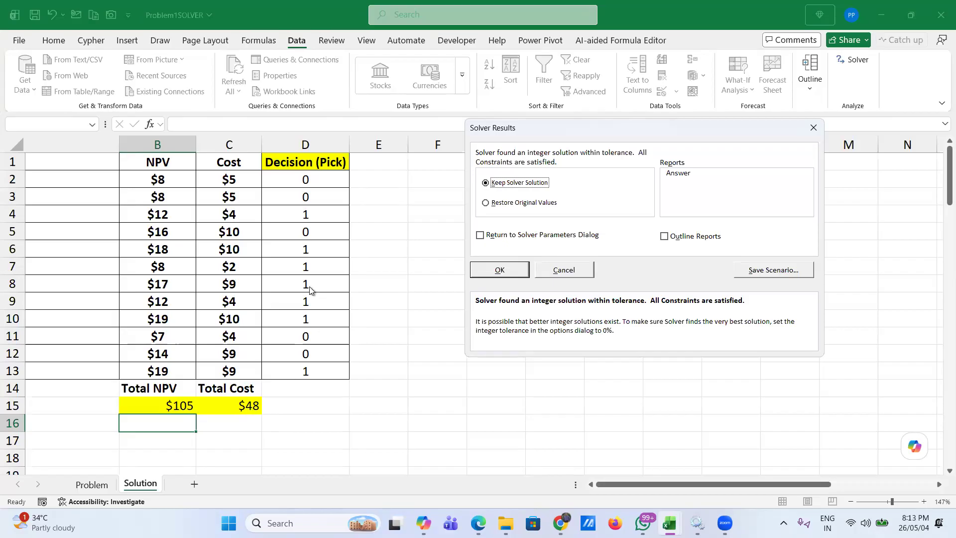
- Compare the Solver's picks, Total NPV and Total Cost with the expected solution written at the end of the sheet's instructions
scroll(197, 243, left, 3)
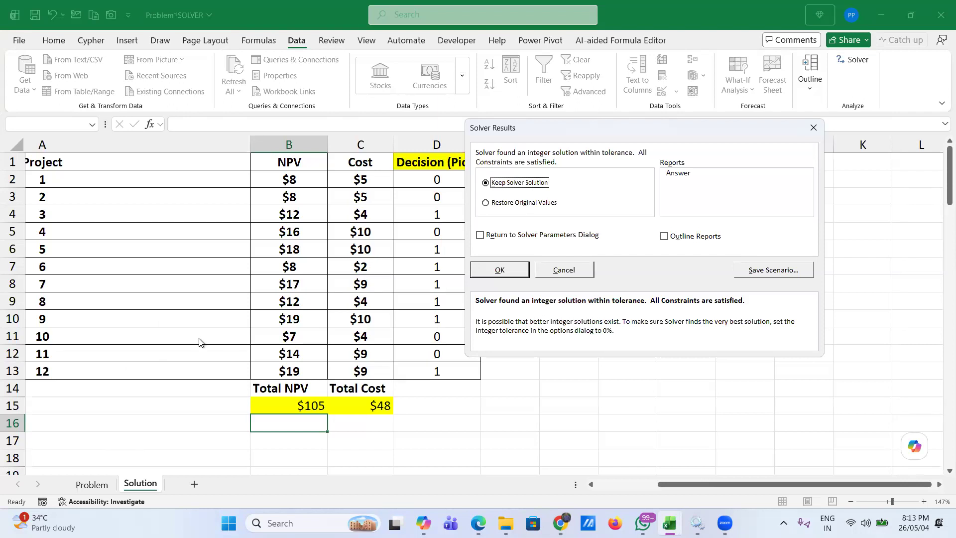
scroll(200, 343, down, 19)
scroll(200, 343, down, 8)
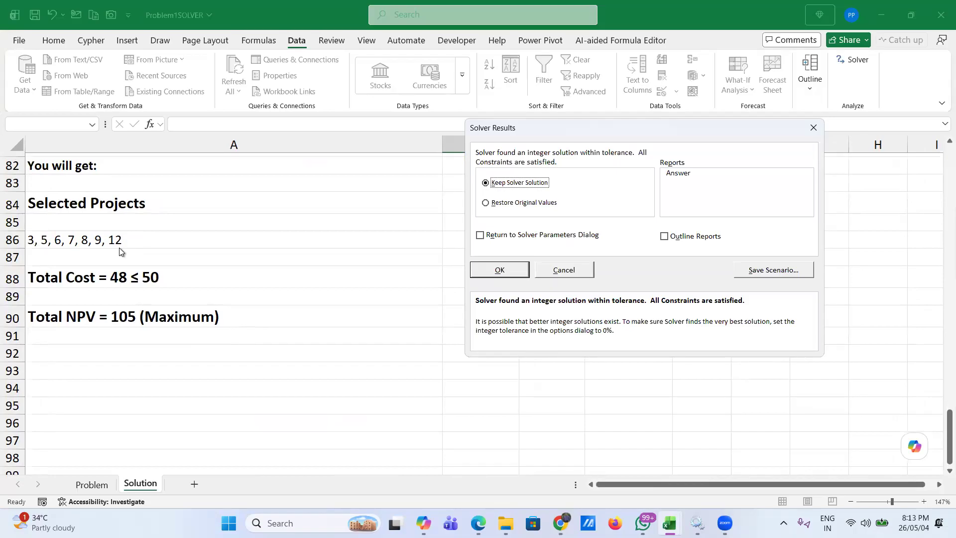
scroll(209, 243, up, 20)
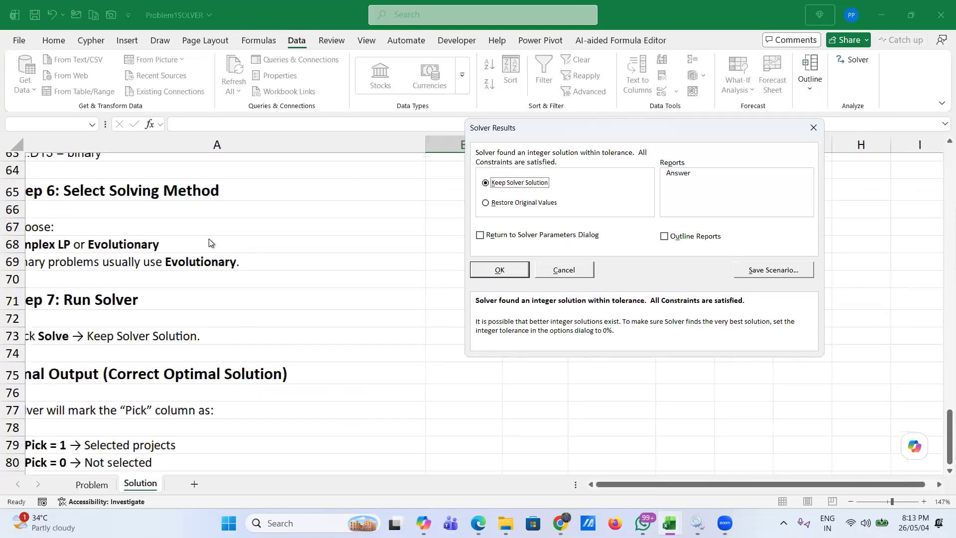
scroll(209, 242, down, 5)
scroll(208, 243, down, 18)
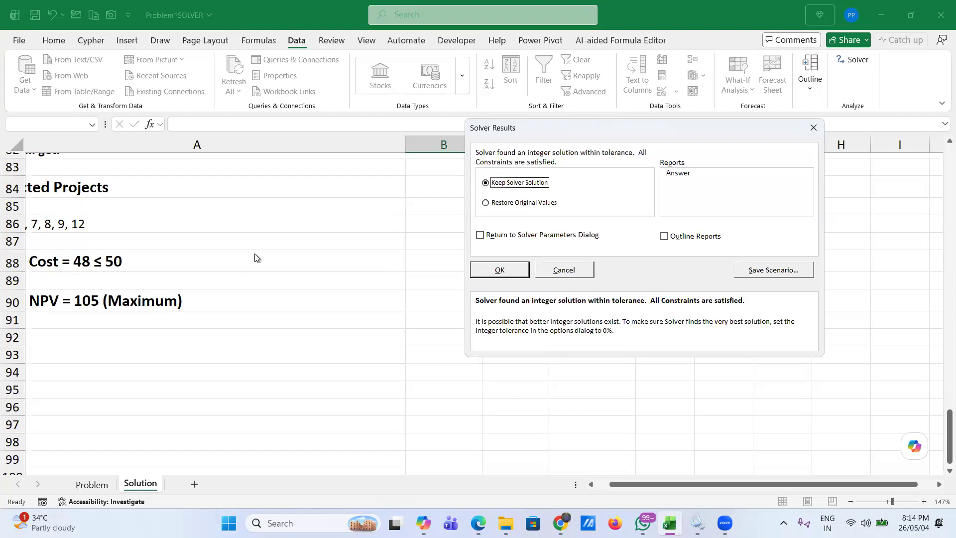
scroll(241, 256, up, 20)
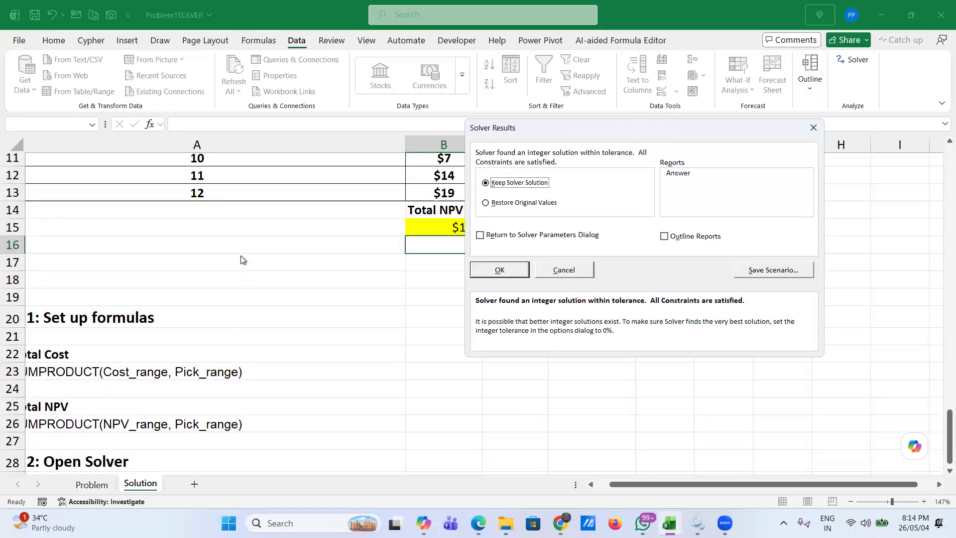
scroll(240, 255, right, 3)
scroll(241, 255, up, 4)
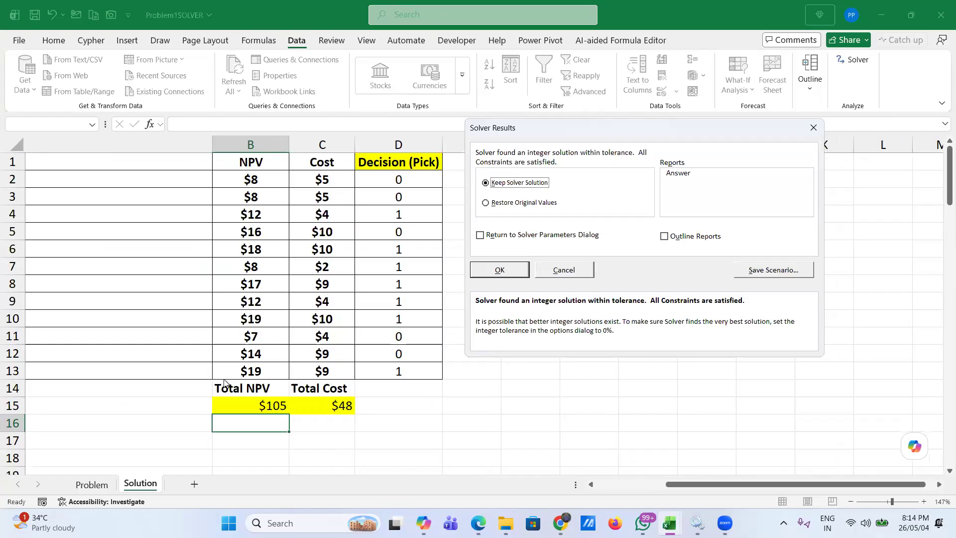
scroll(224, 379, down, 15)
scroll(224, 379, down, 9)
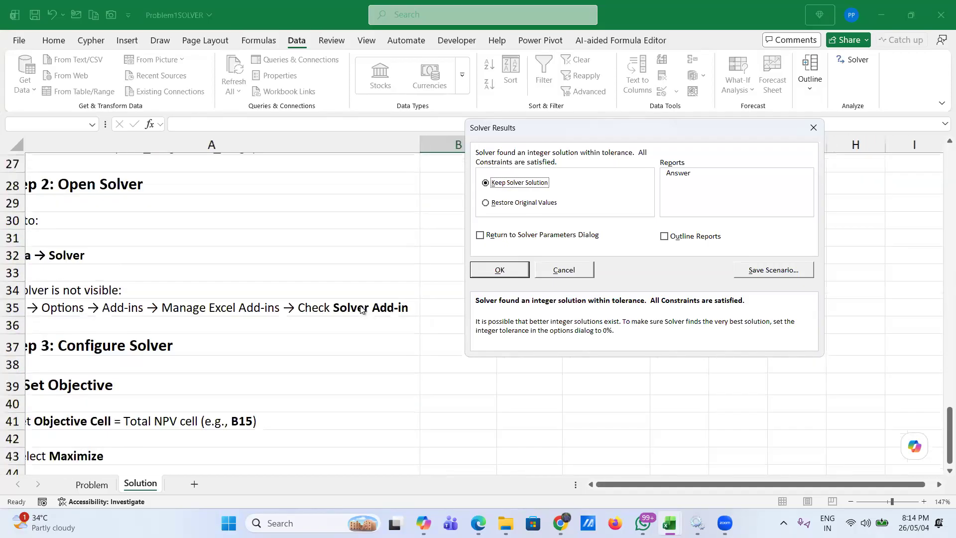
- Keep the Solver solution and close the Problem1SOLVER workbook without saving its changes
click(501, 271)
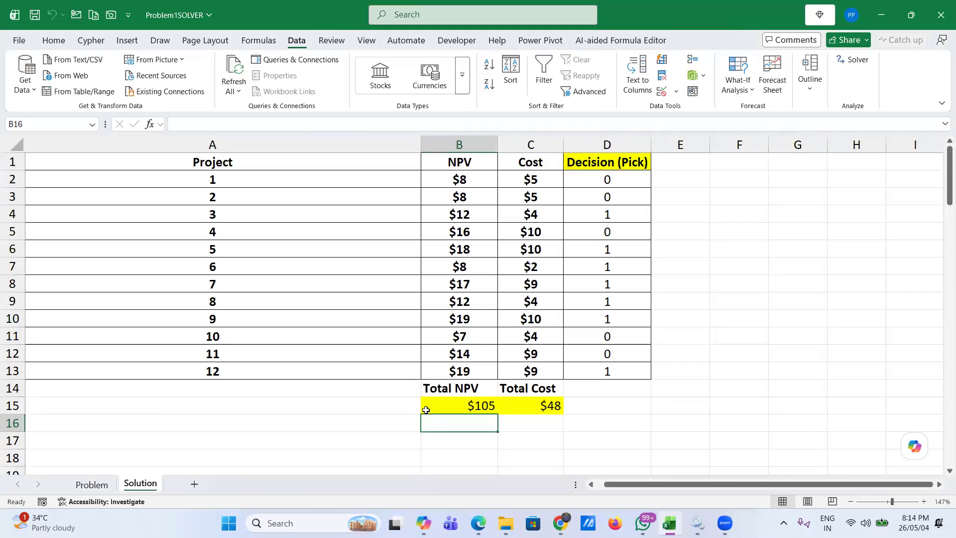
click(385, 355)
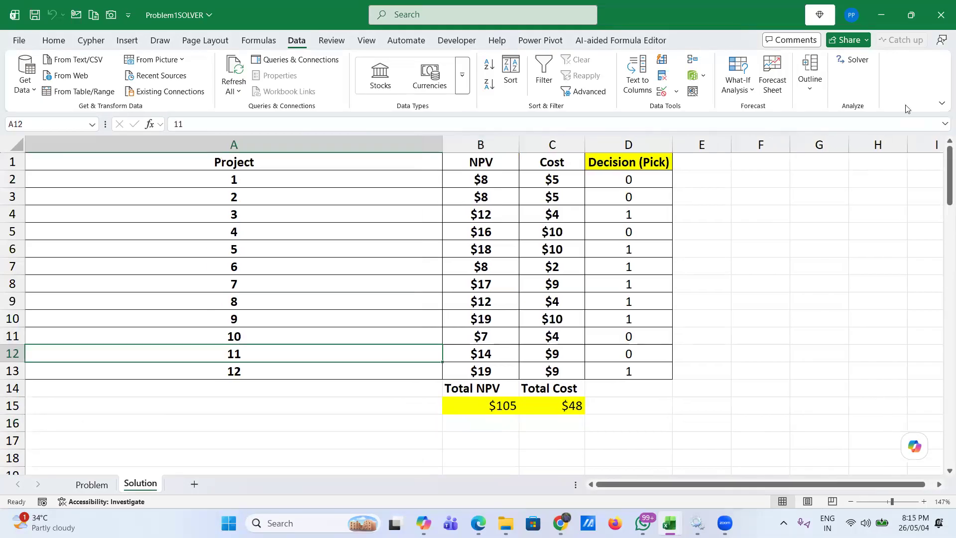
click(934, 26)
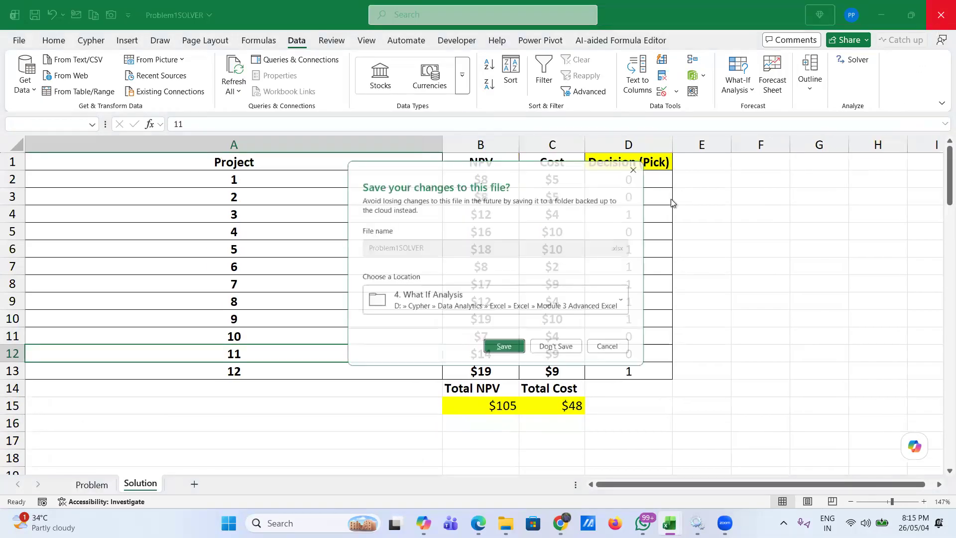
click(556, 352)
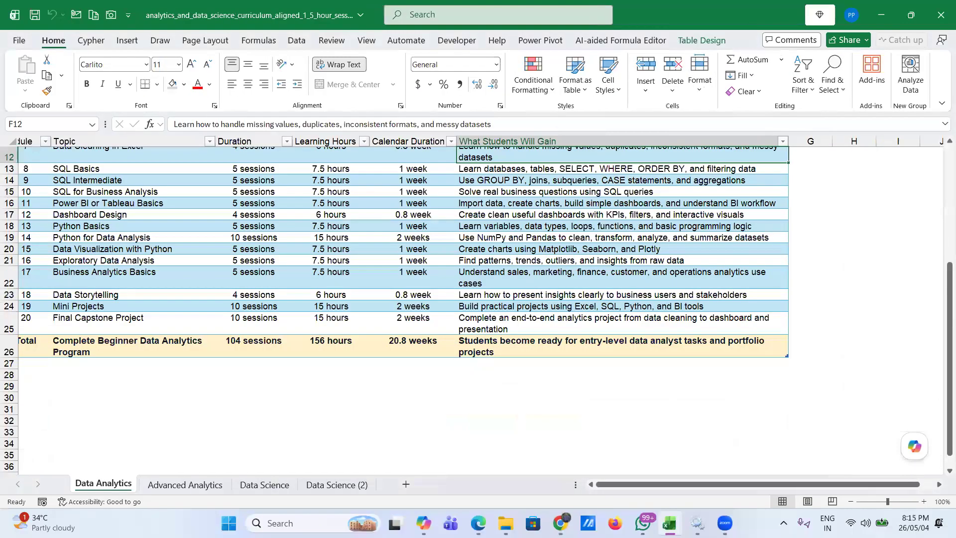
- Switch to File Explorer and open the Problem2SOLVER workbook from the 4. What If Analysis folder
click(505, 523)
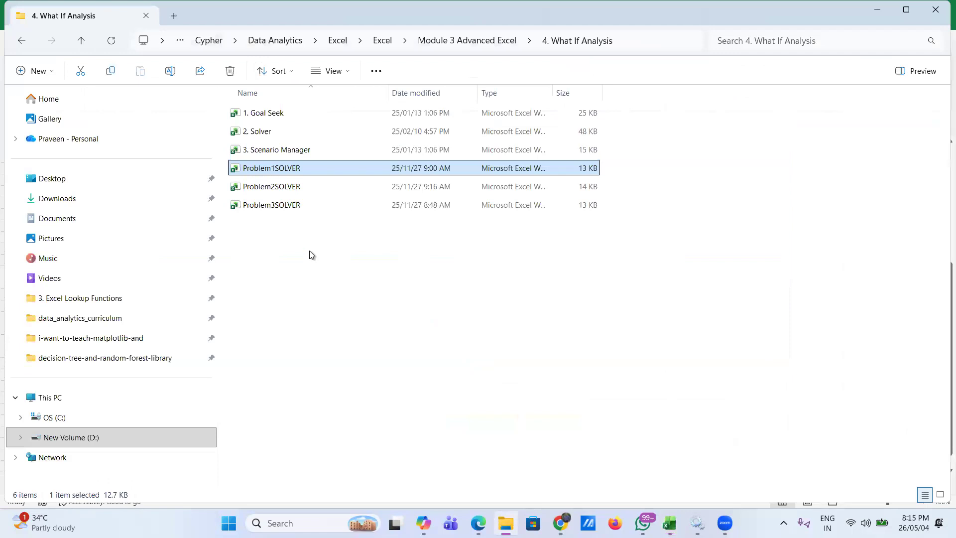
click(273, 188)
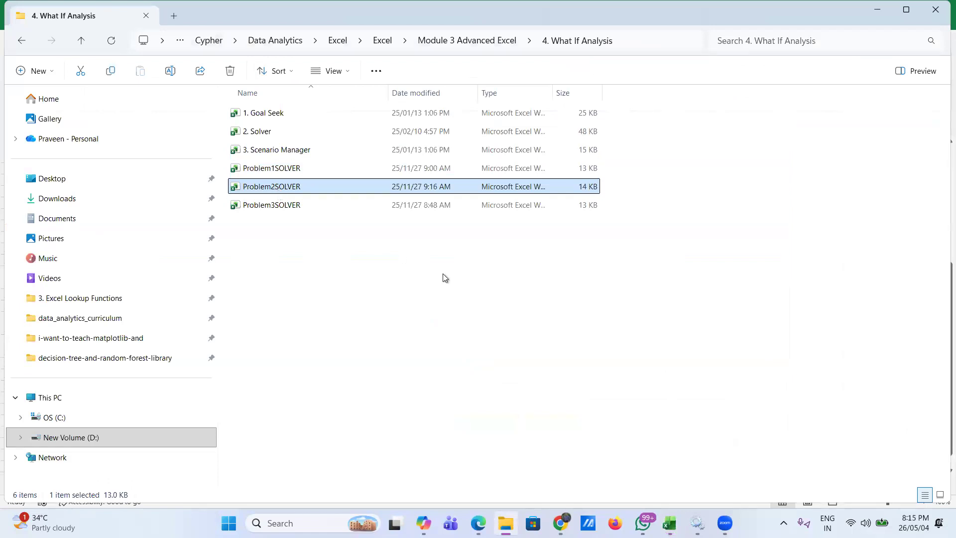
key(Return)
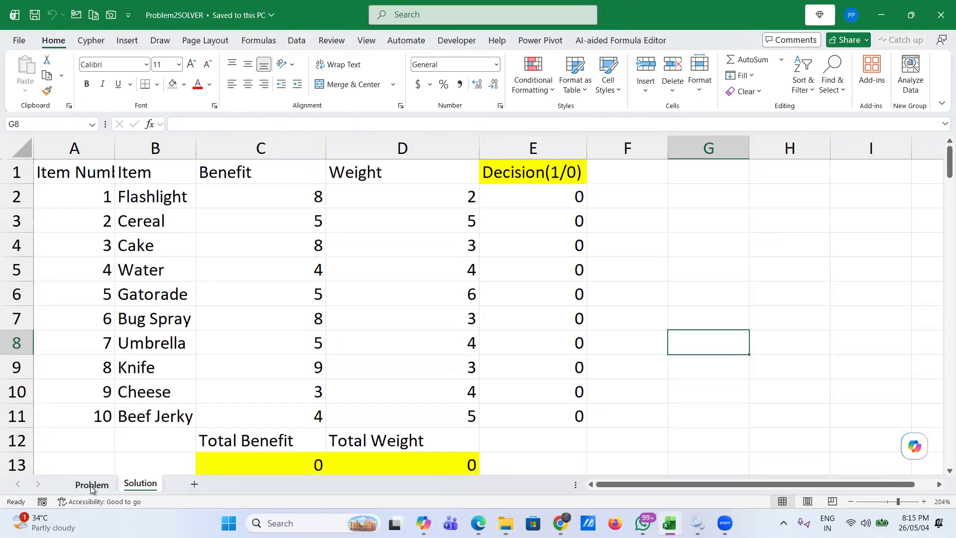
- Show the Problem sheet and read the backpack question for its objective, weight limit and required items
click(91, 486)
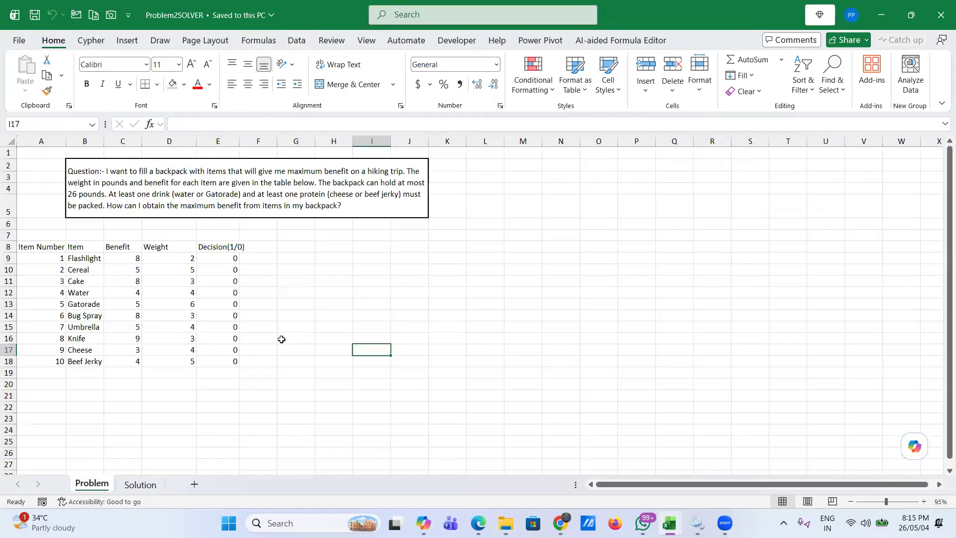
scroll(281, 340, up, 4)
scroll(282, 339, left, 2)
scroll(280, 338, up, 2)
scroll(262, 332, down, 1)
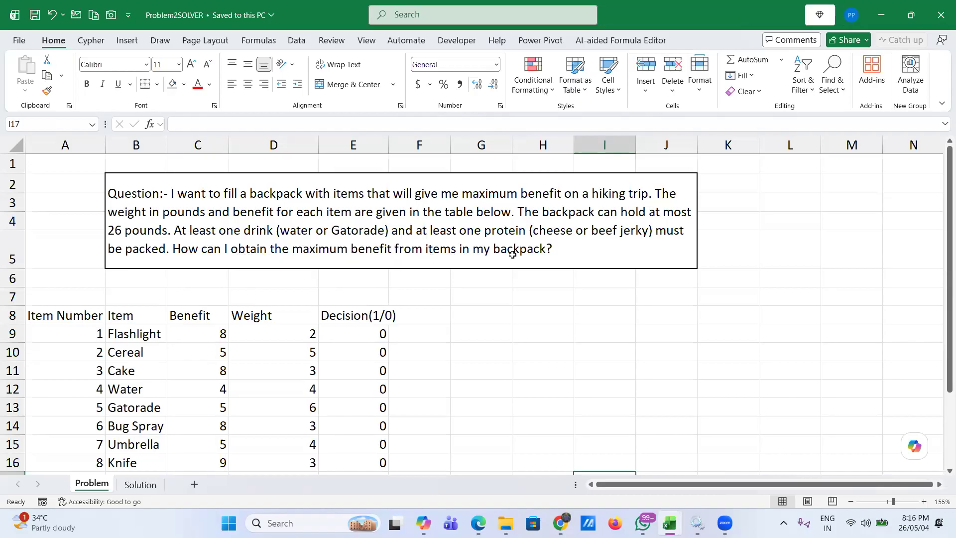
- Clear the Decision(1/0) values in cells E9:E18 of the backpack item table
scroll(512, 254, down, 2)
click(363, 207)
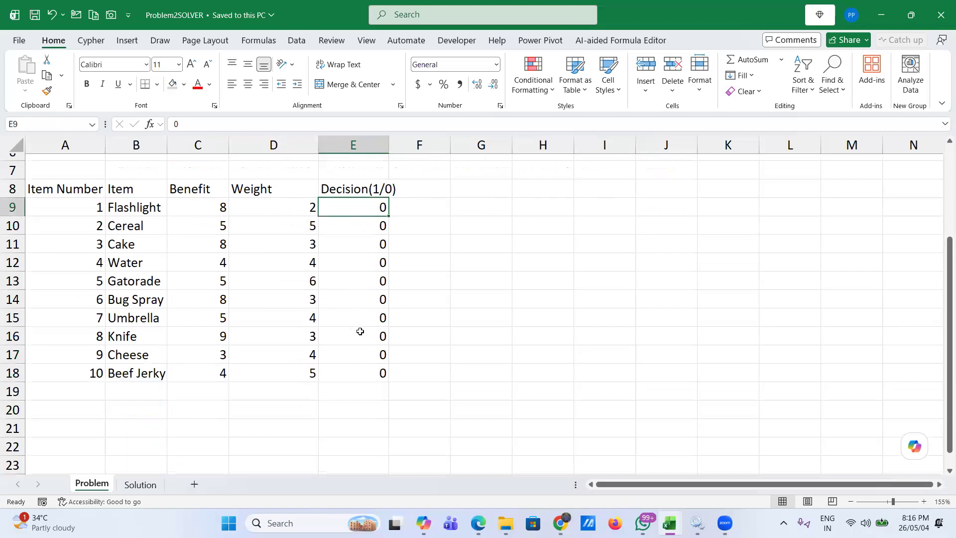
shift+click(360, 374)
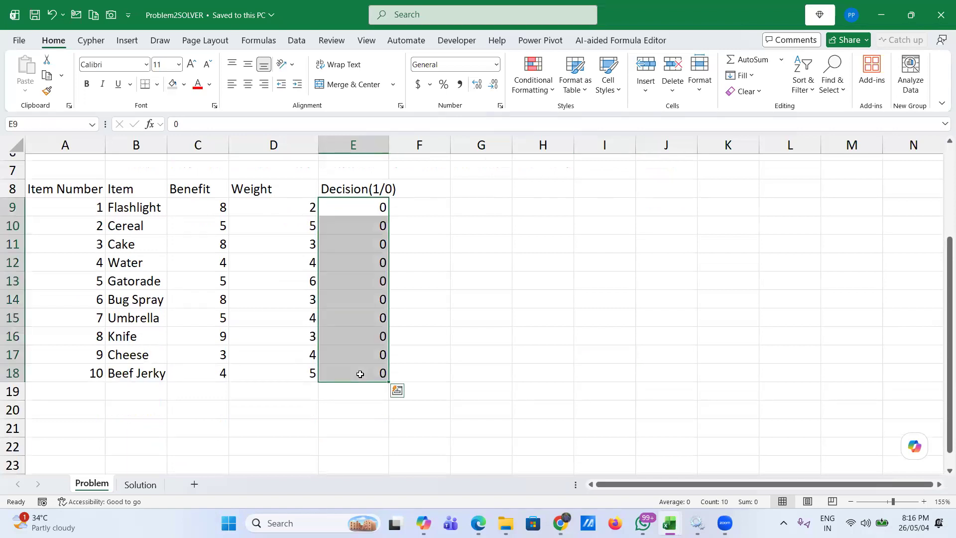
key(Delete)
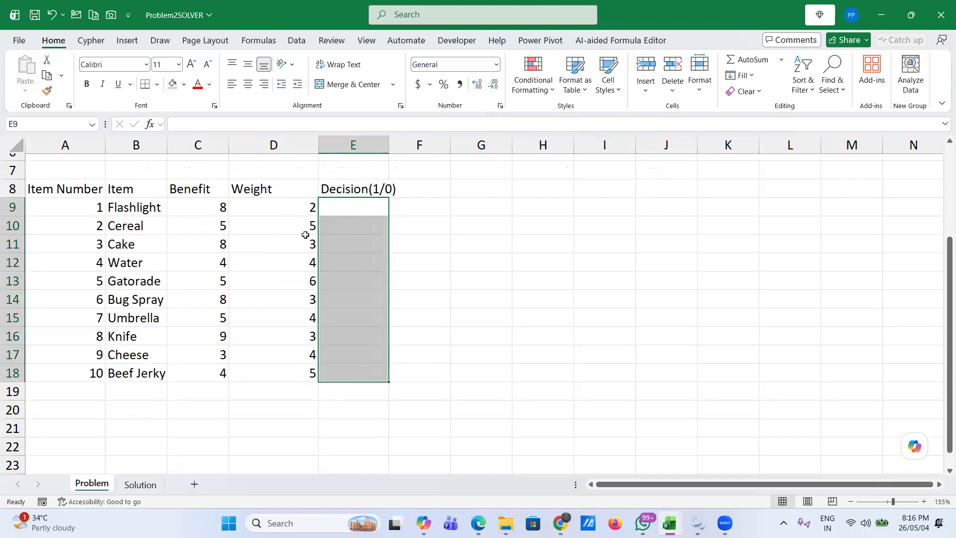
- Review the Benefit and Weight values of the backpack items on the Problem sheet, from Flashlight onward, against the question's requirements
click(222, 207)
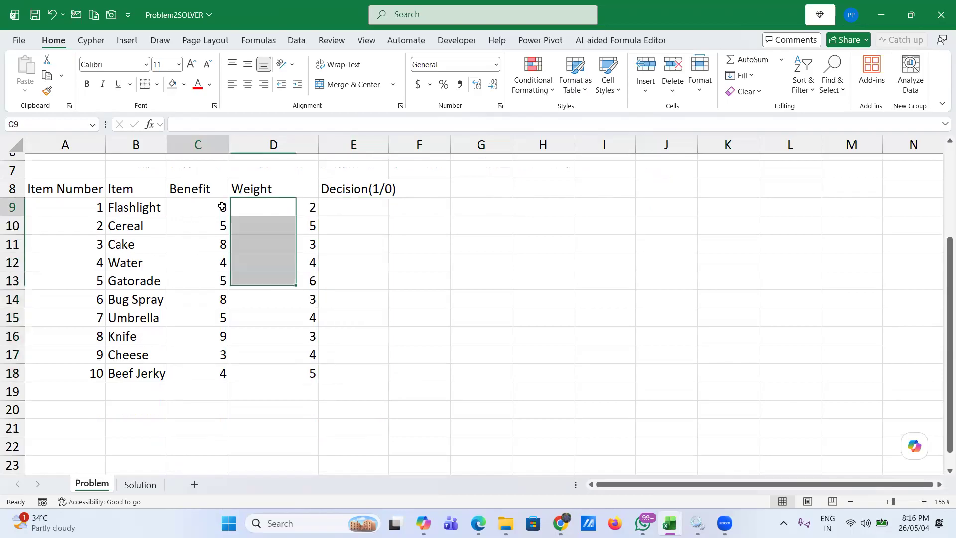
click(282, 207)
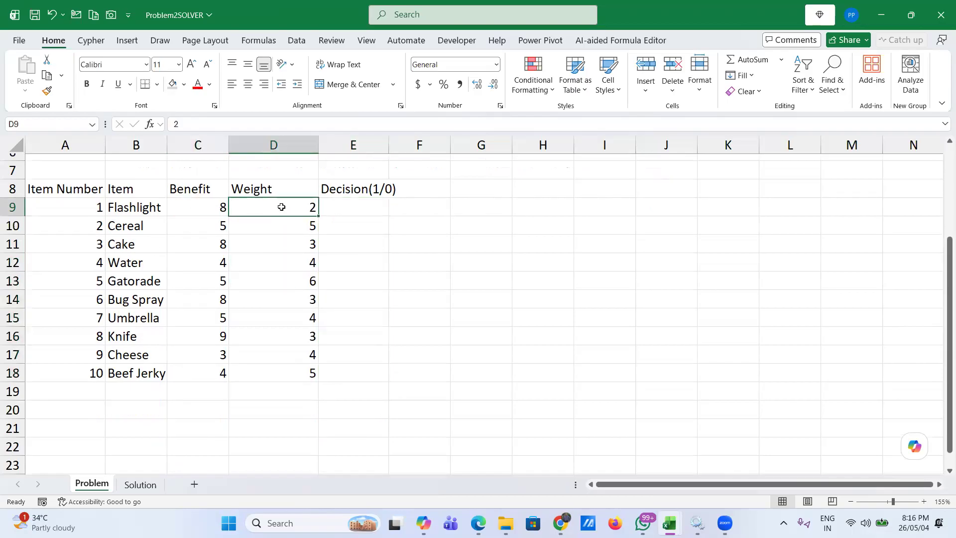
click(183, 227)
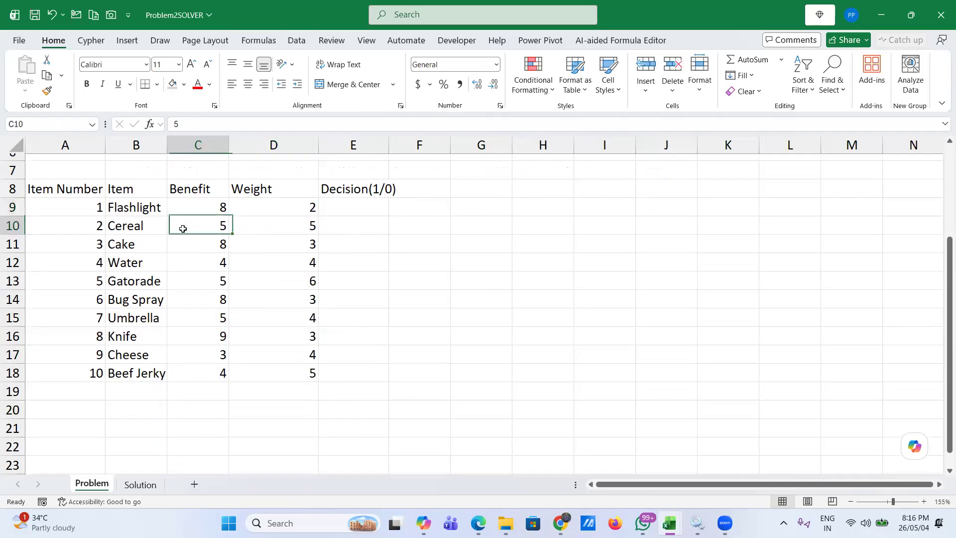
click(267, 229)
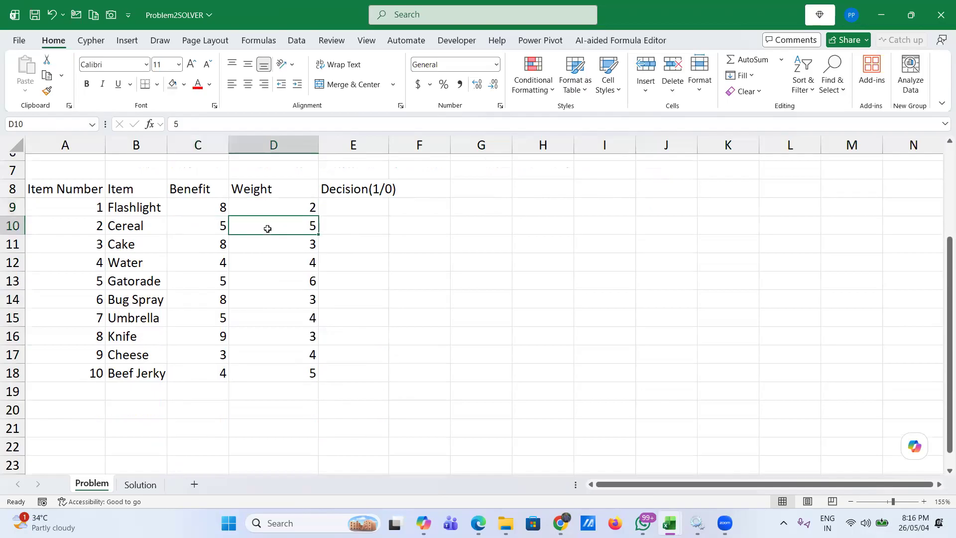
click(200, 249)
click(275, 248)
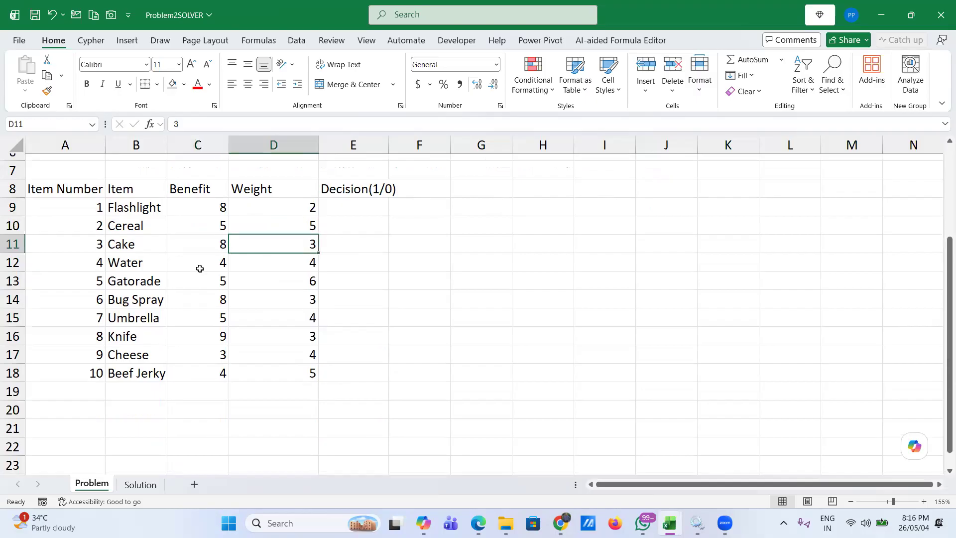
click(200, 269)
click(276, 265)
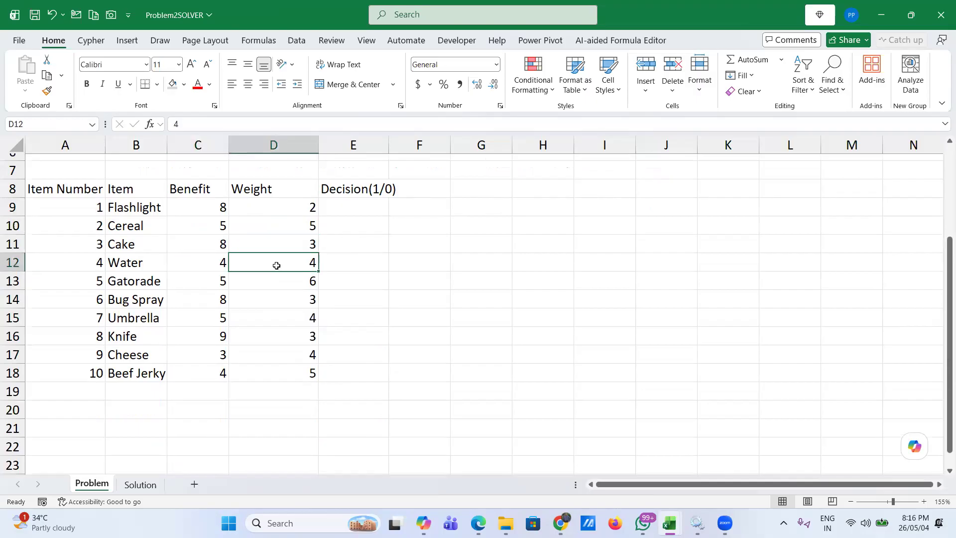
click(219, 280)
click(281, 281)
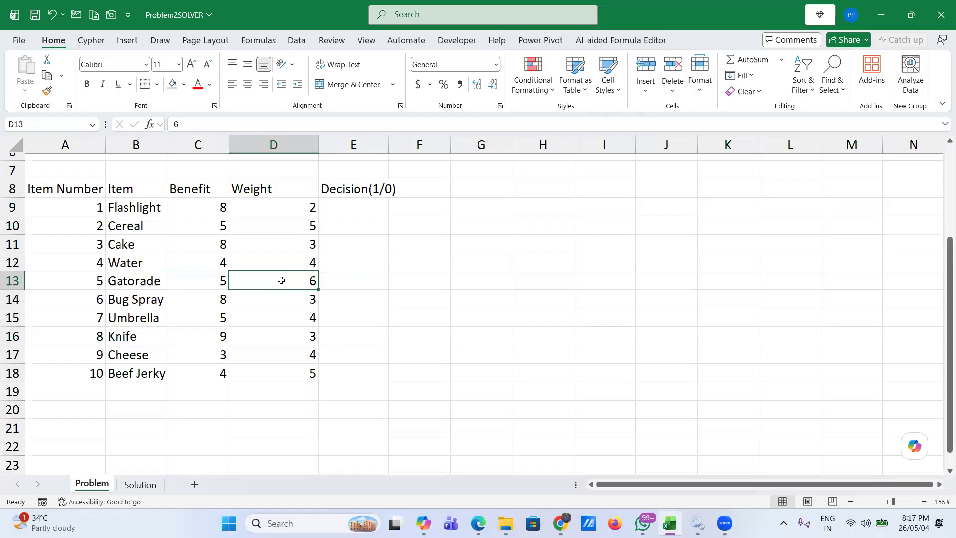
click(203, 302)
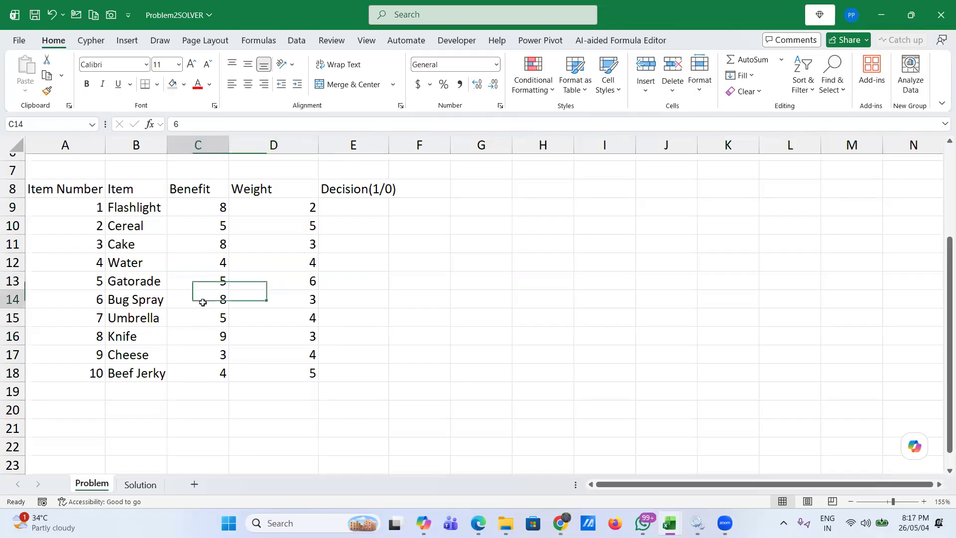
click(280, 300)
click(188, 321)
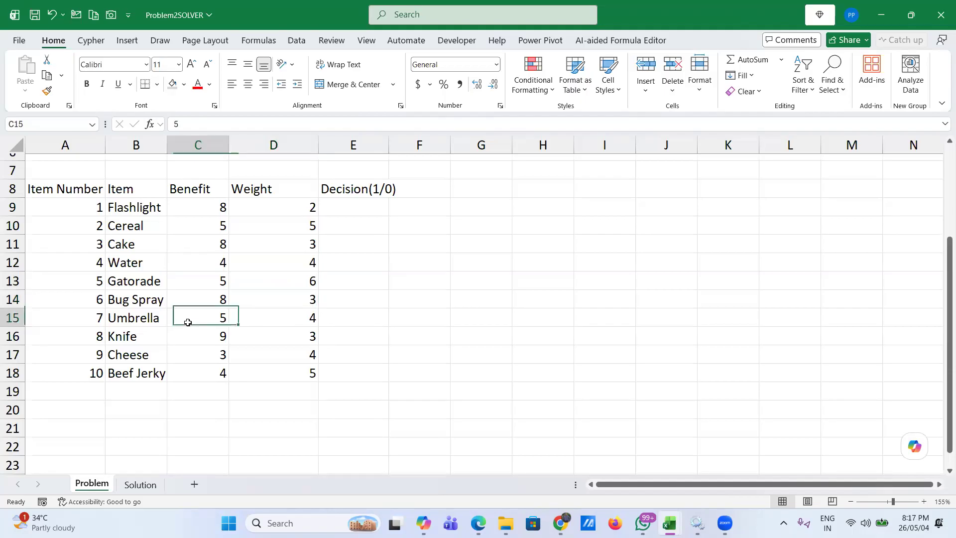
click(274, 322)
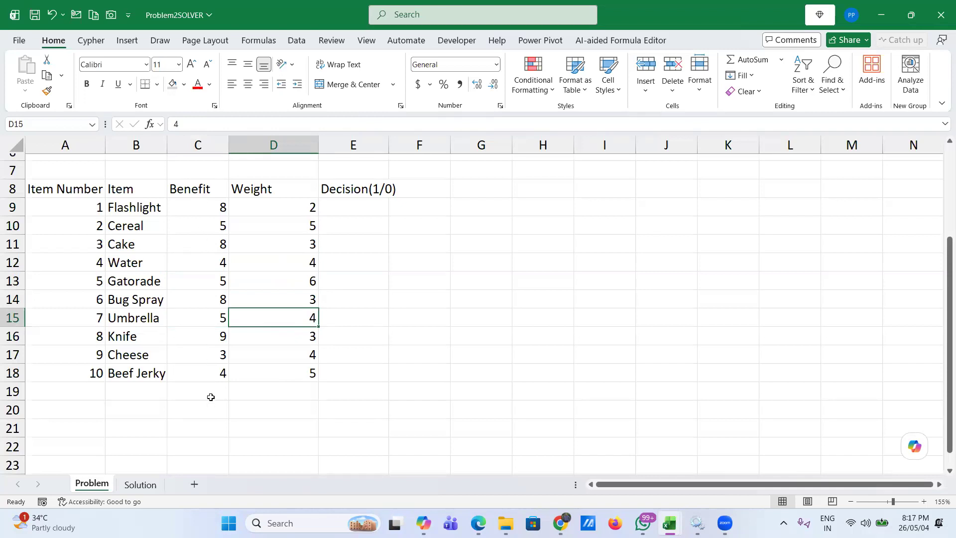
scroll(211, 397, down, 3)
scroll(210, 396, up, 1)
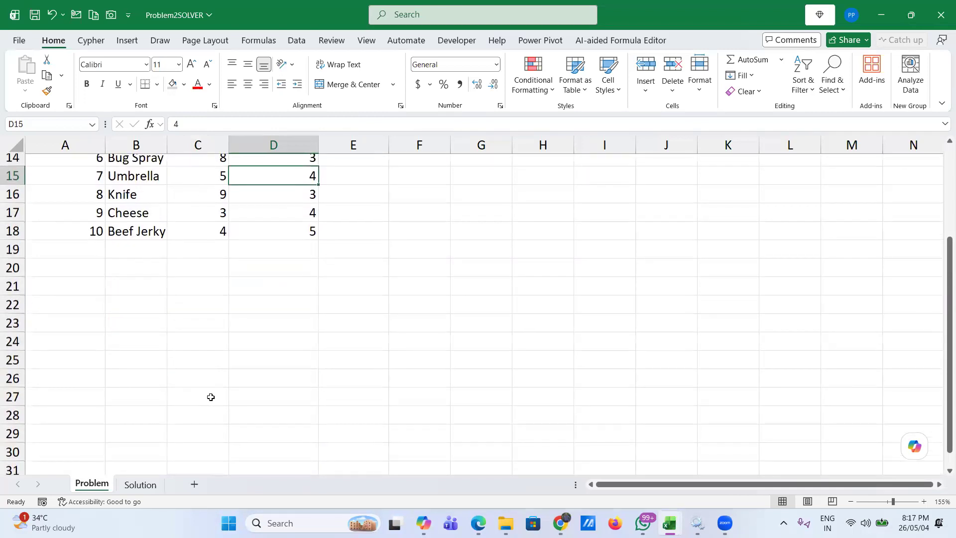
scroll(211, 397, up, 3)
scroll(210, 397, up, 1)
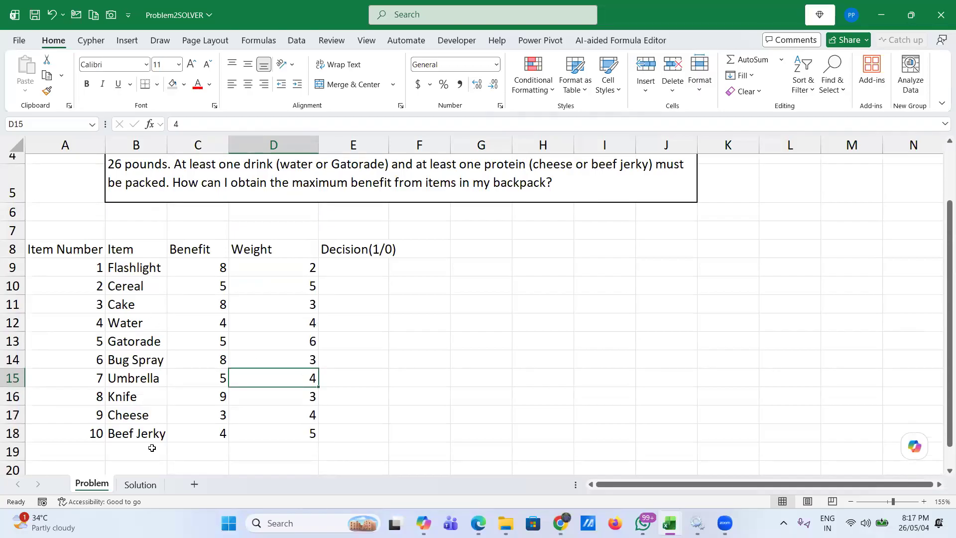
- Total the weights of all ten items in cell D19 with =SUM(D9:D18)
scroll(278, 402, down, 1)
click(277, 396)
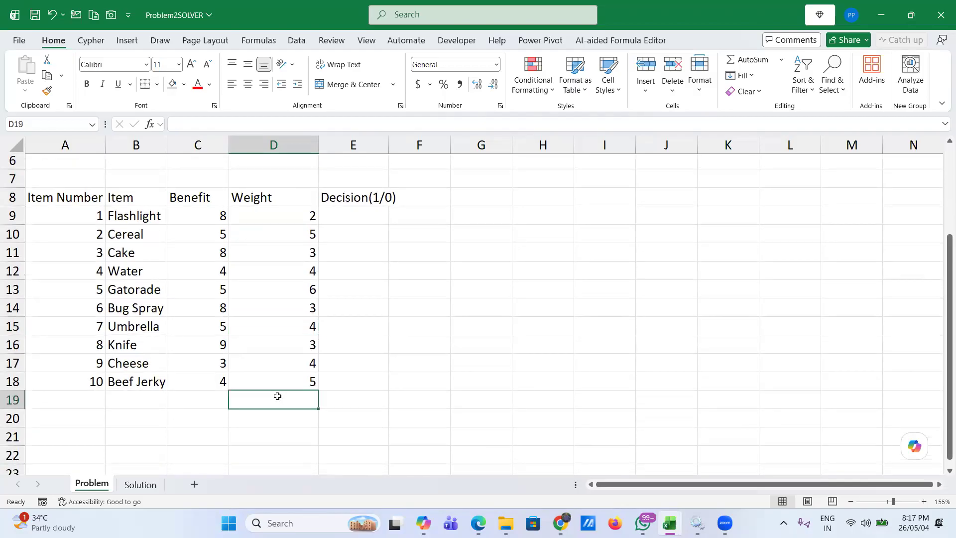
key(alt+equal)
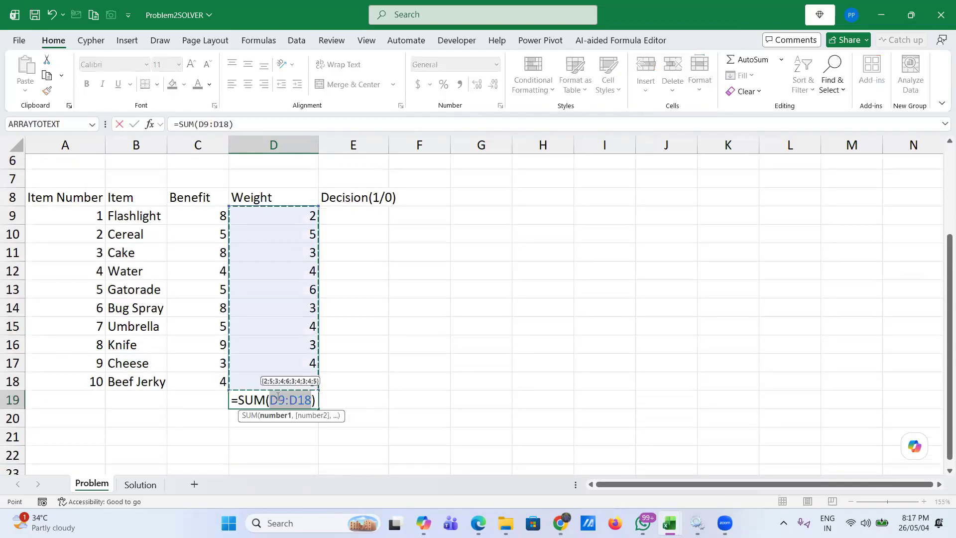
key(Return)
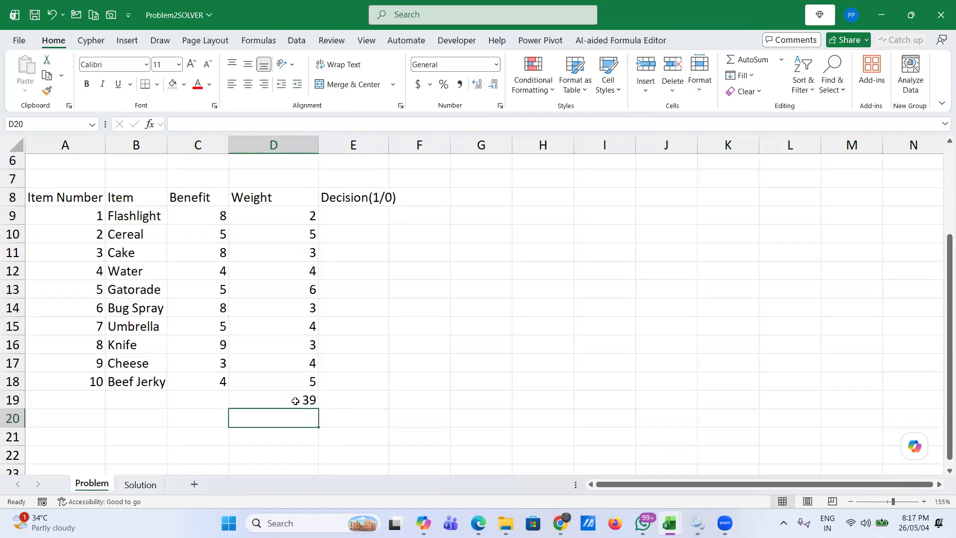
click(295, 399)
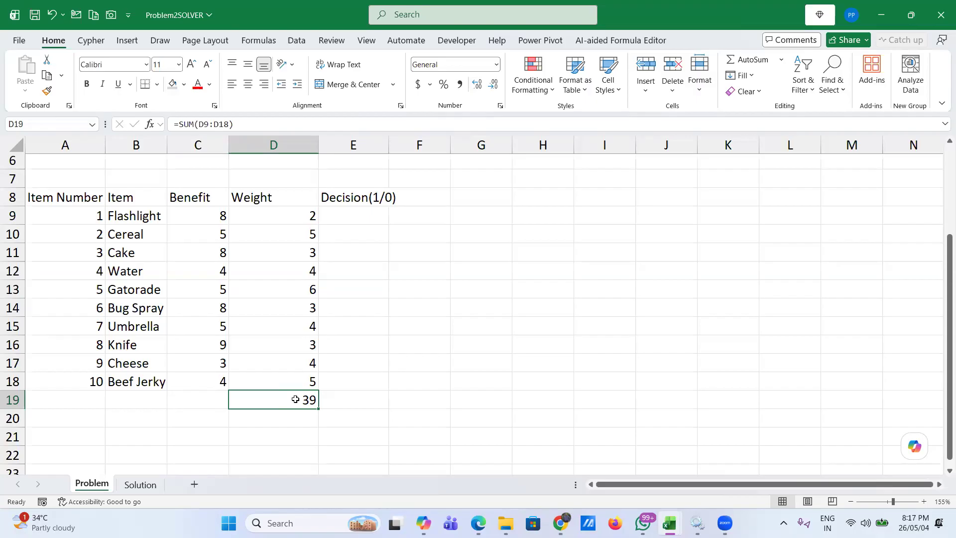
- Show the Solution sheet and examine the Total Benefit and Total Weight formulas in C13 and D13
click(139, 485)
scroll(259, 331, down, 2)
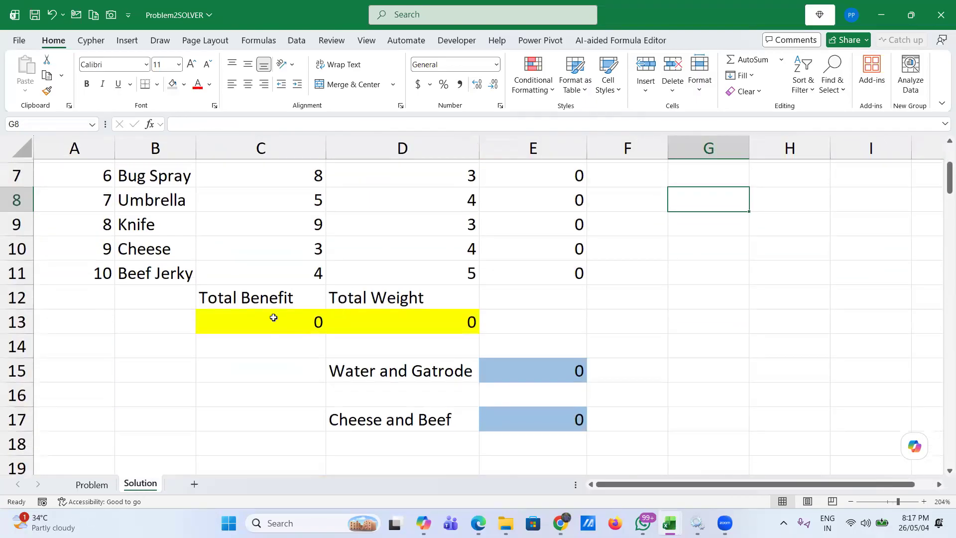
click(273, 318)
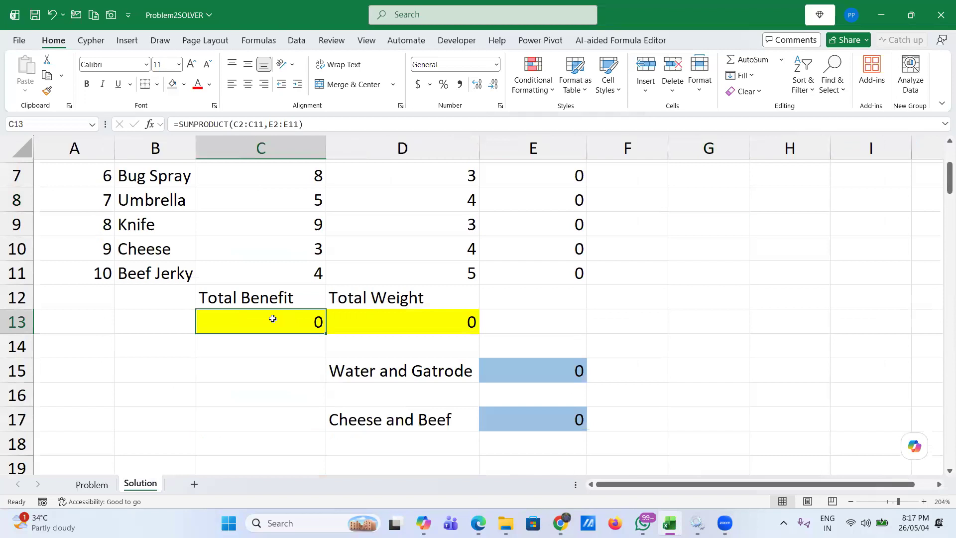
click(388, 321)
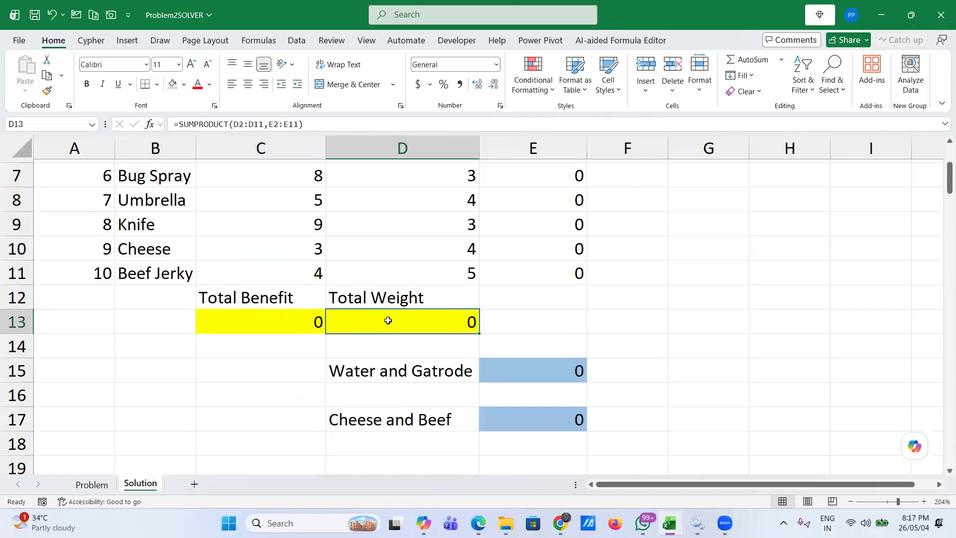
double_click(272, 322)
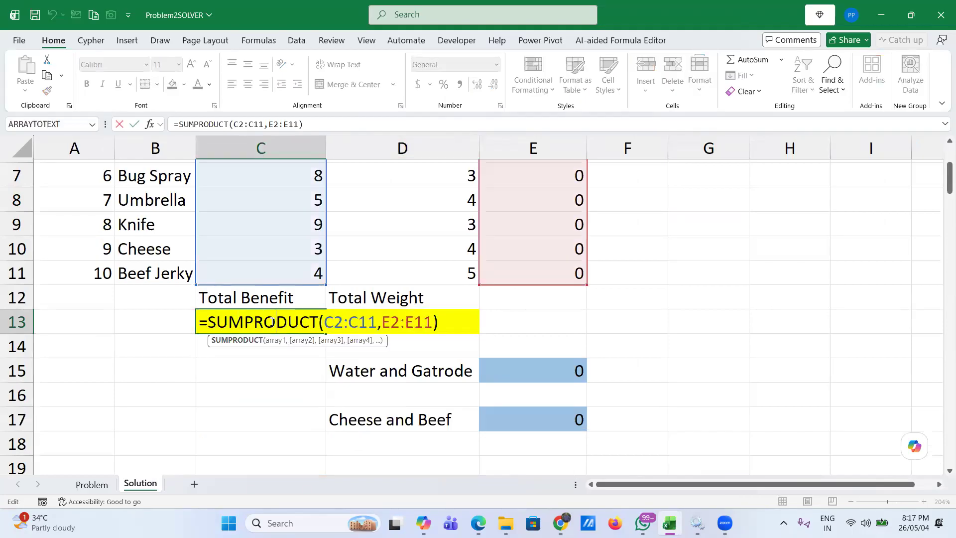
key(Return)
double_click(276, 318)
key(Return)
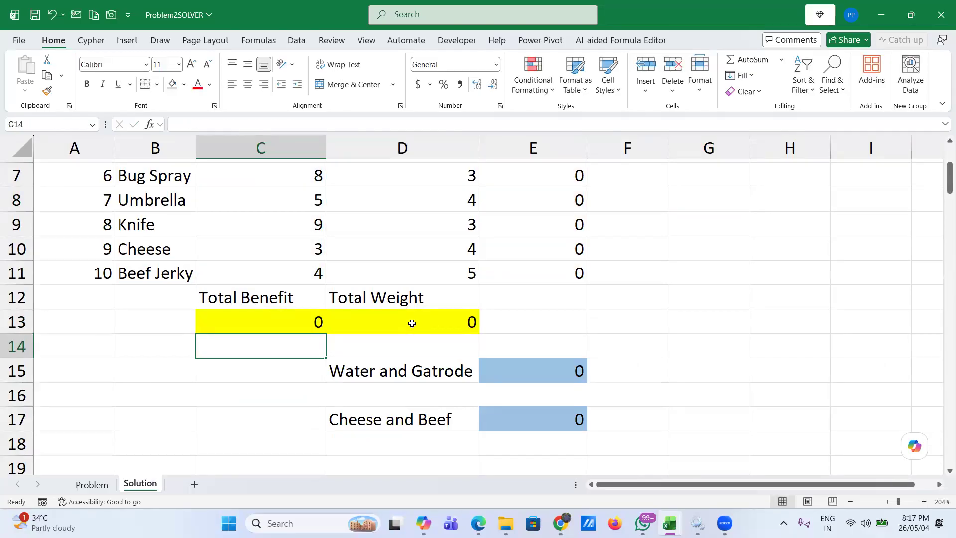
double_click(412, 323)
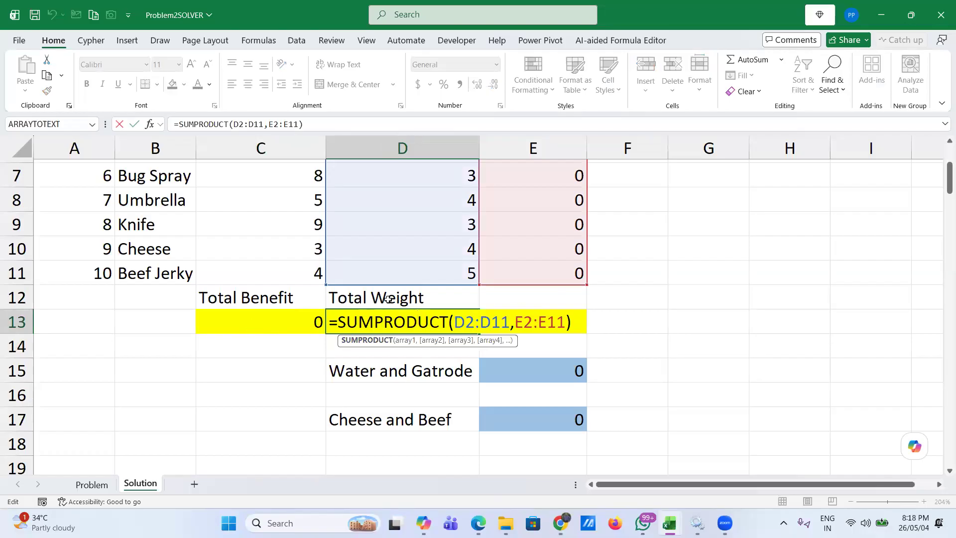
click(238, 368)
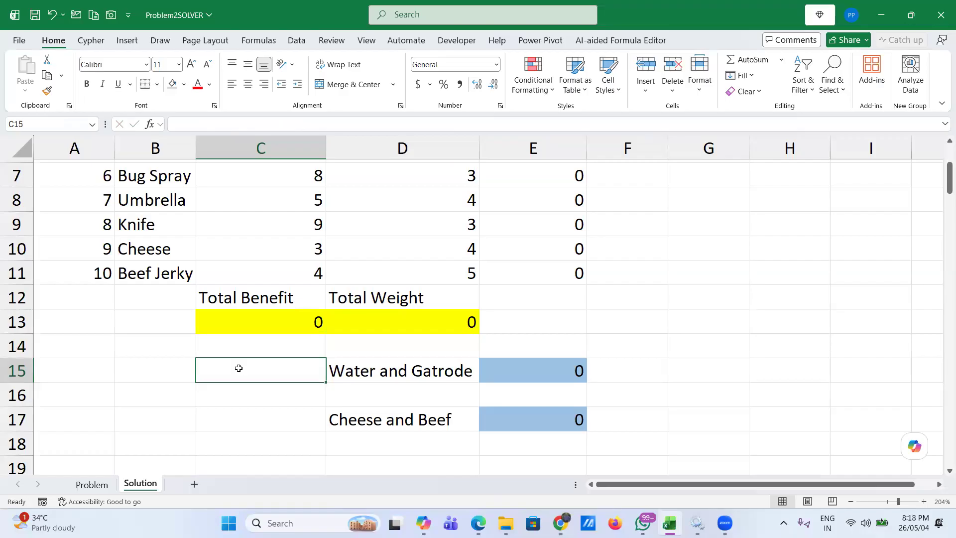
- Examine the Water and Gatrode formula in E15 and the Cheese and Beef formula in E17, including the cells they reference
click(372, 372)
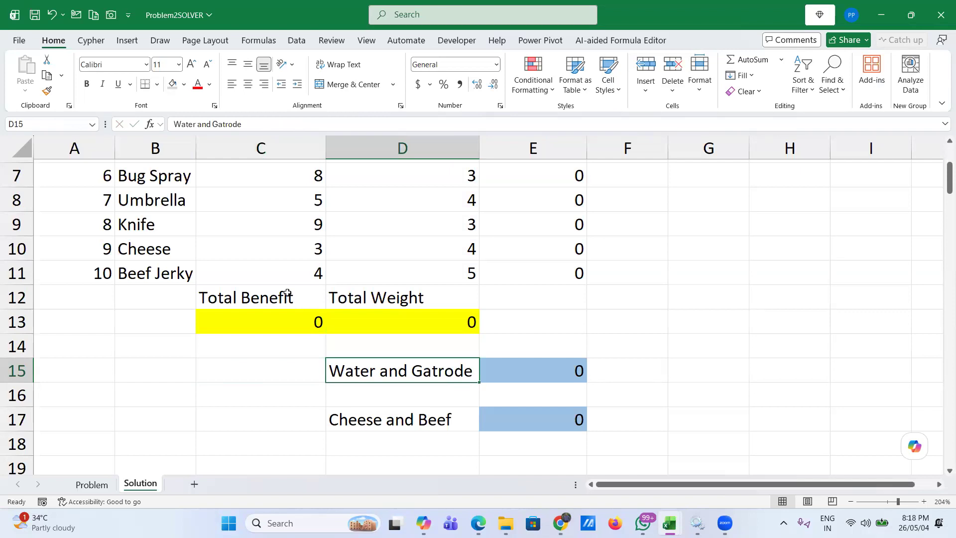
scroll(262, 271, up, 2)
scroll(267, 216, down, 1)
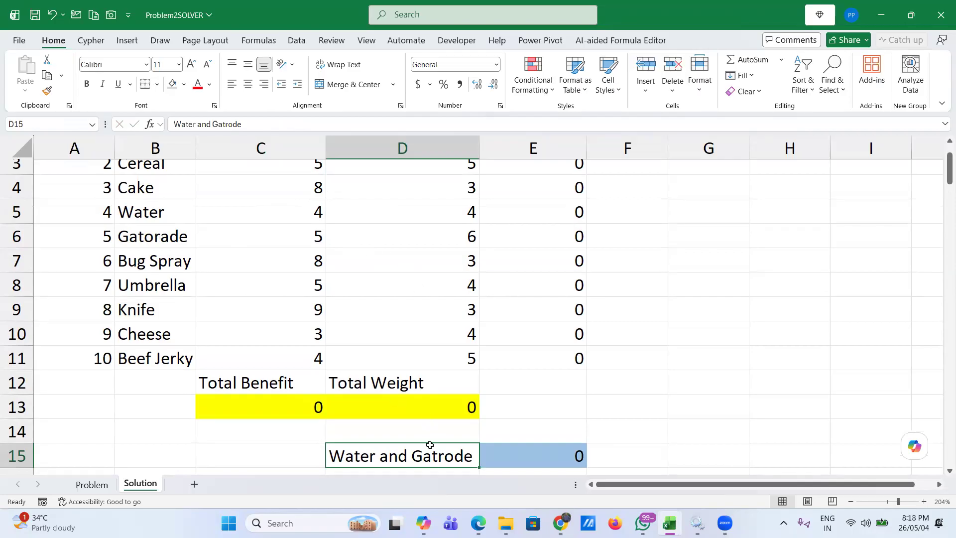
scroll(421, 460, down, 3)
click(518, 391)
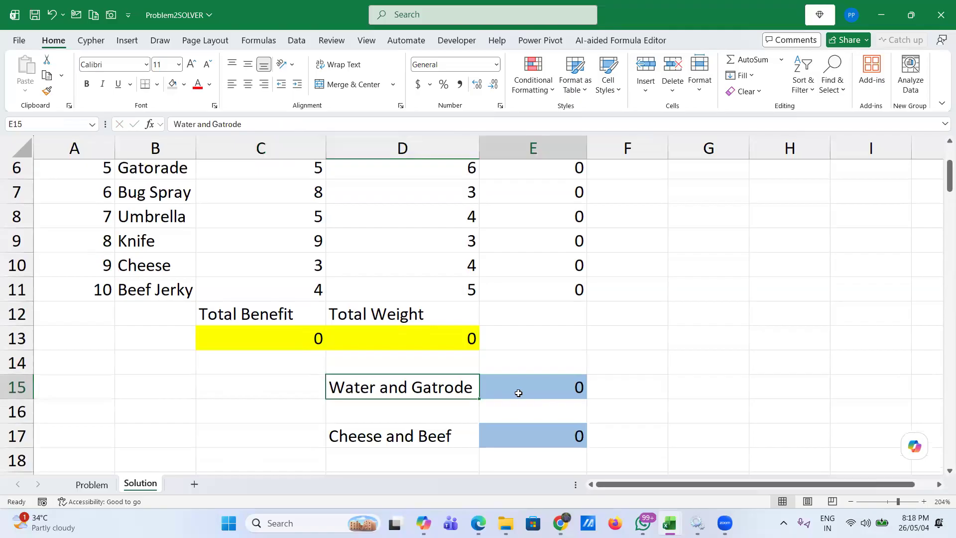
text(=E5+E6)
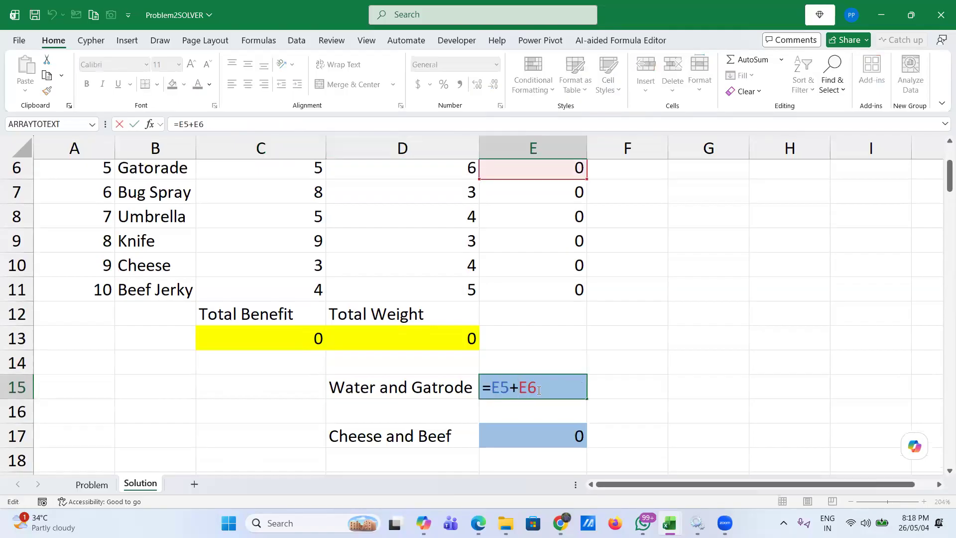
scroll(500, 264, up, 1)
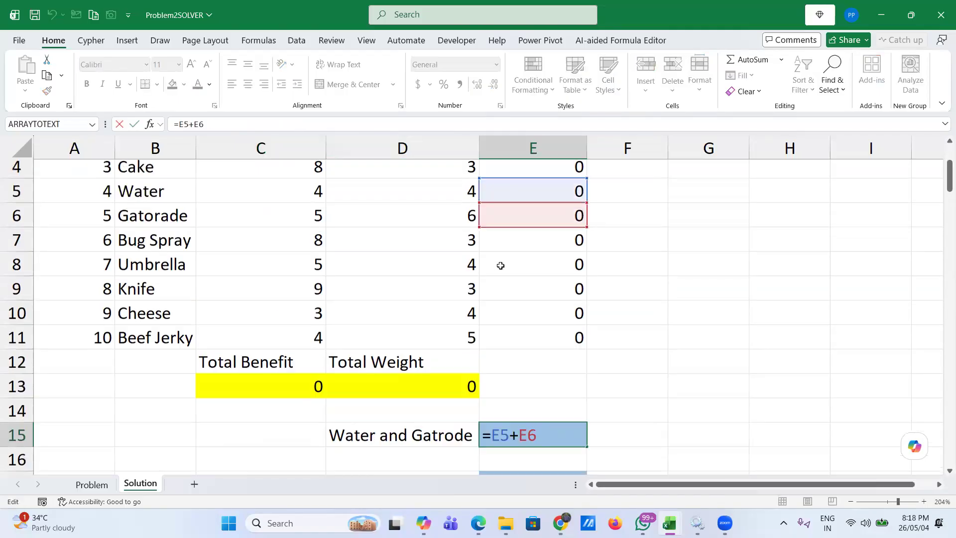
scroll(512, 189, down, 1)
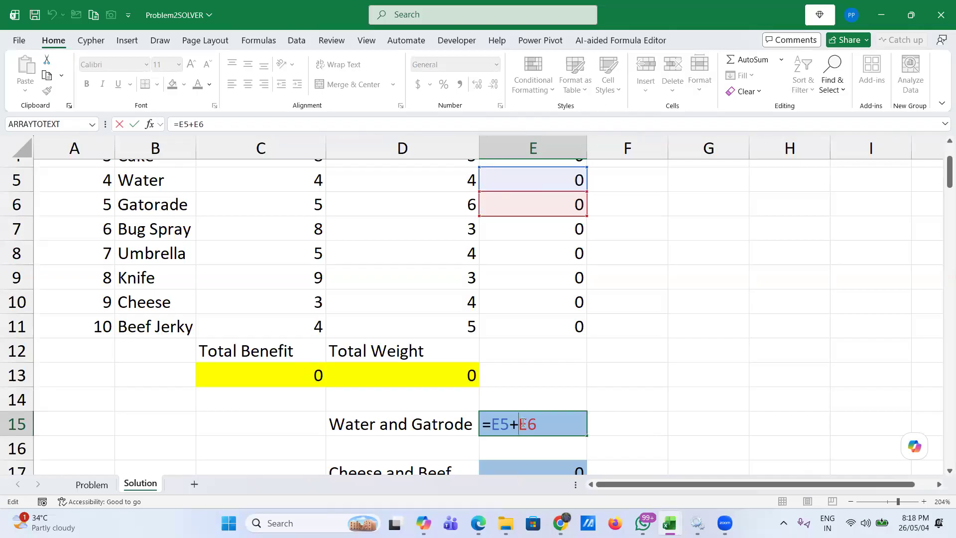
key(Return)
scroll(518, 414, down, 1)
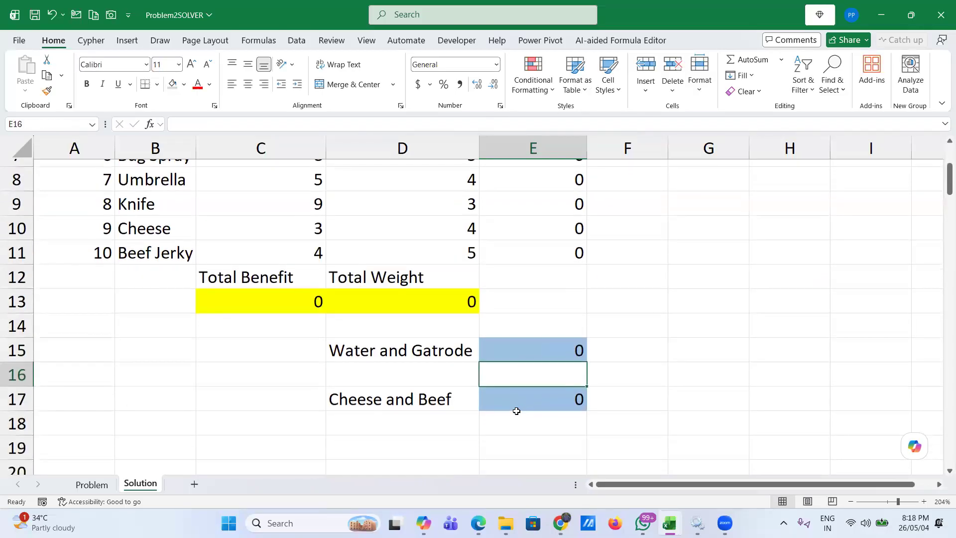
double_click(514, 398)
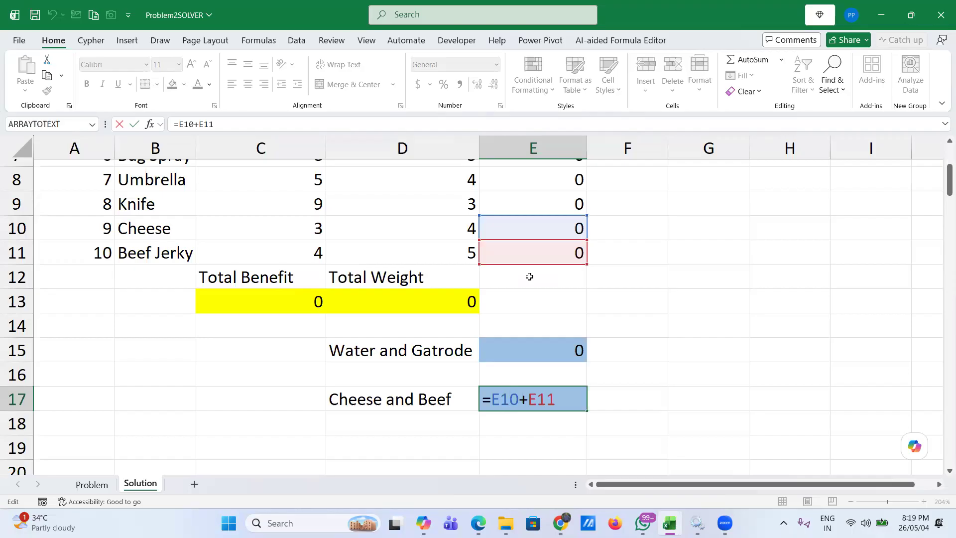
key(Return)
- Read the written instructions below the Solution table, from computing the totals through the constraints to opening Excel Solver
scroll(336, 360, down, 2)
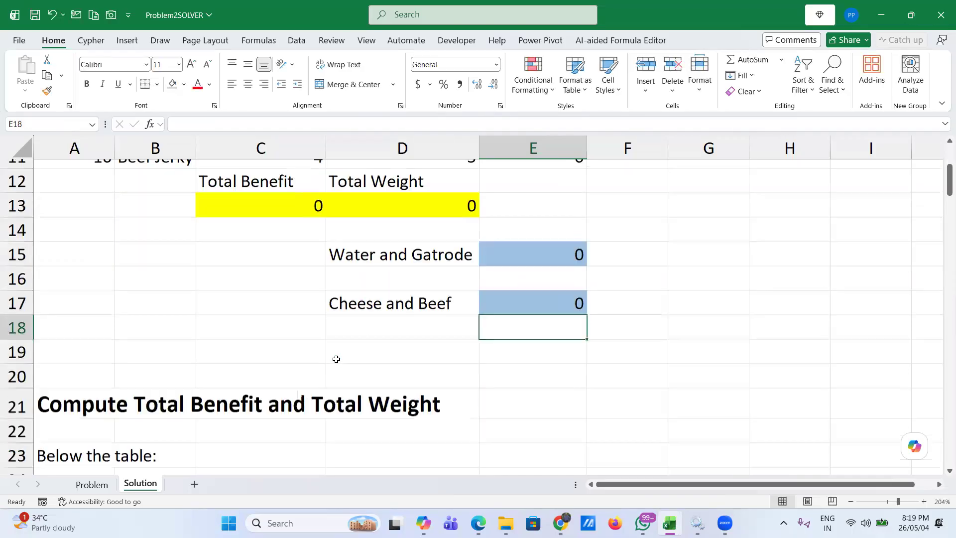
scroll(336, 359, down, 3)
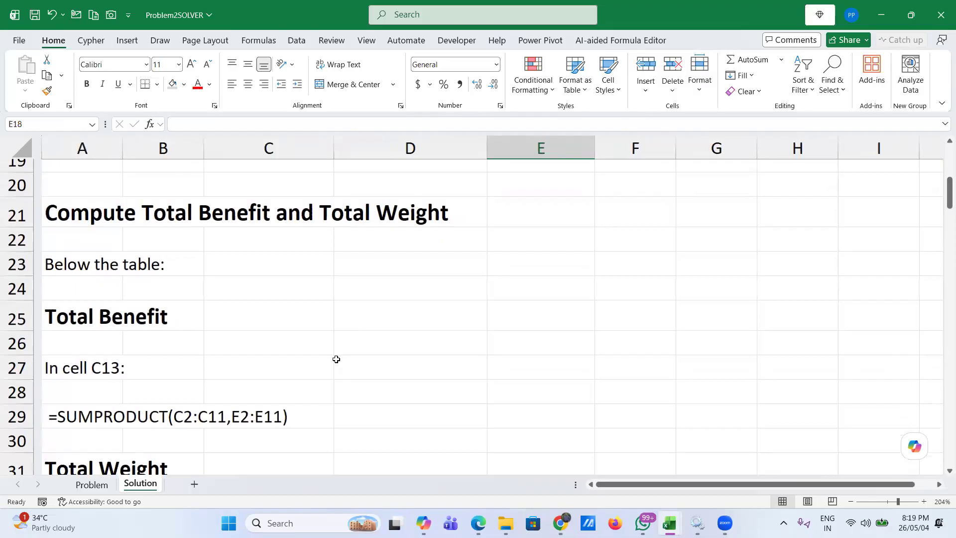
scroll(282, 358, down, 2)
scroll(206, 353, down, 4)
scroll(206, 353, down, 2)
scroll(206, 354, down, 5)
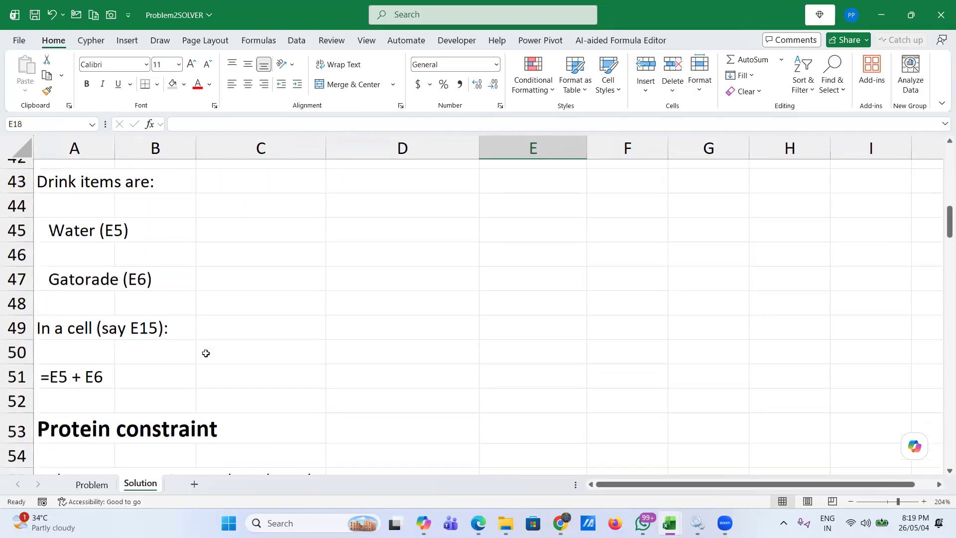
scroll(206, 353, down, 1)
scroll(206, 353, down, 3)
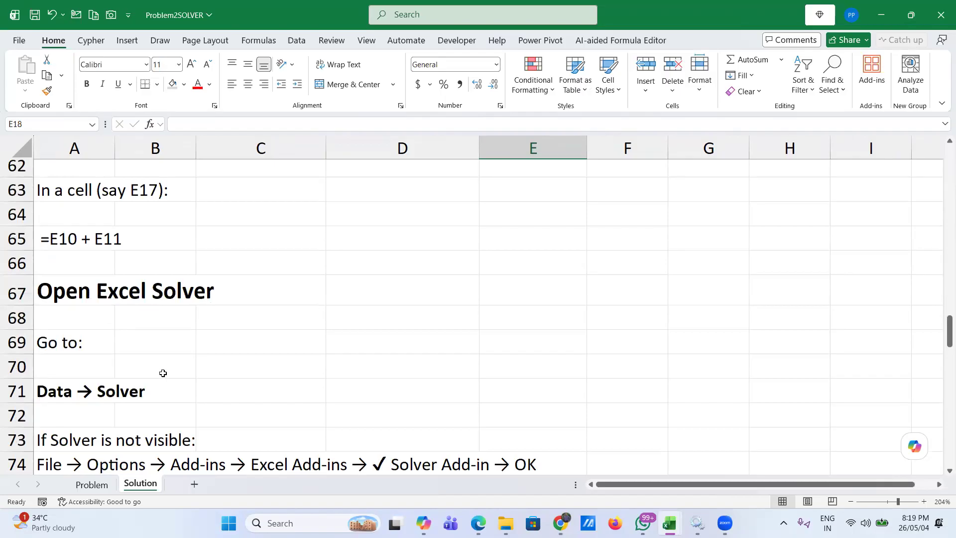
- Read the Solver objective instructions in Step 5 and compare the objective cell with the Total Benefit formula in C13
scroll(163, 373, down, 4)
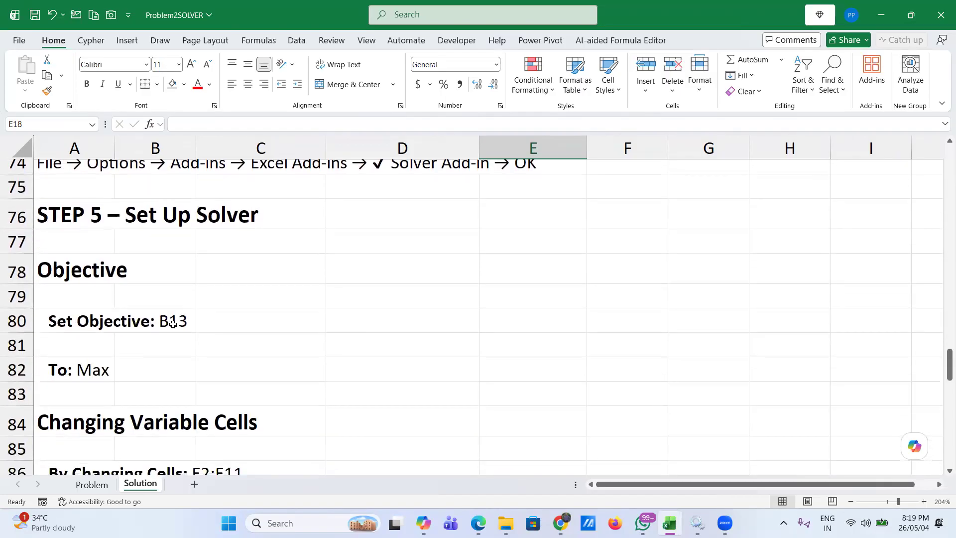
scroll(339, 330, up, 15)
scroll(339, 330, up, 6)
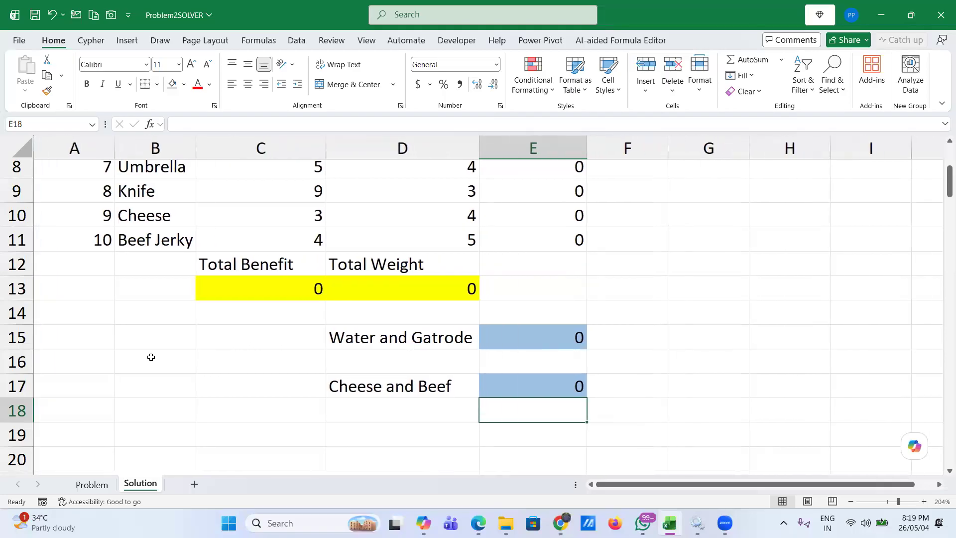
click(245, 292)
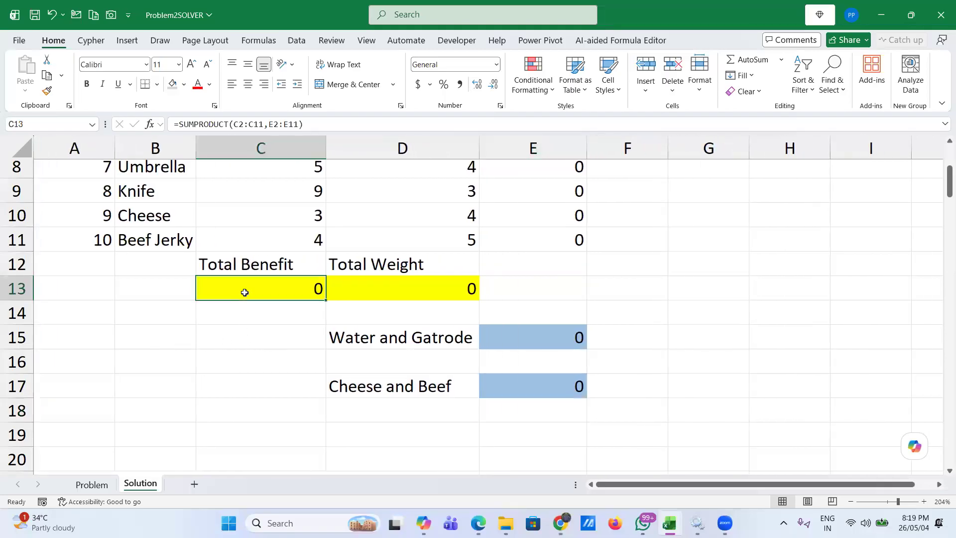
scroll(257, 380, down, 3)
scroll(258, 381, down, 20)
scroll(258, 381, down, 6)
scroll(257, 381, up, 3)
scroll(258, 381, up, 4)
scroll(257, 381, up, 2)
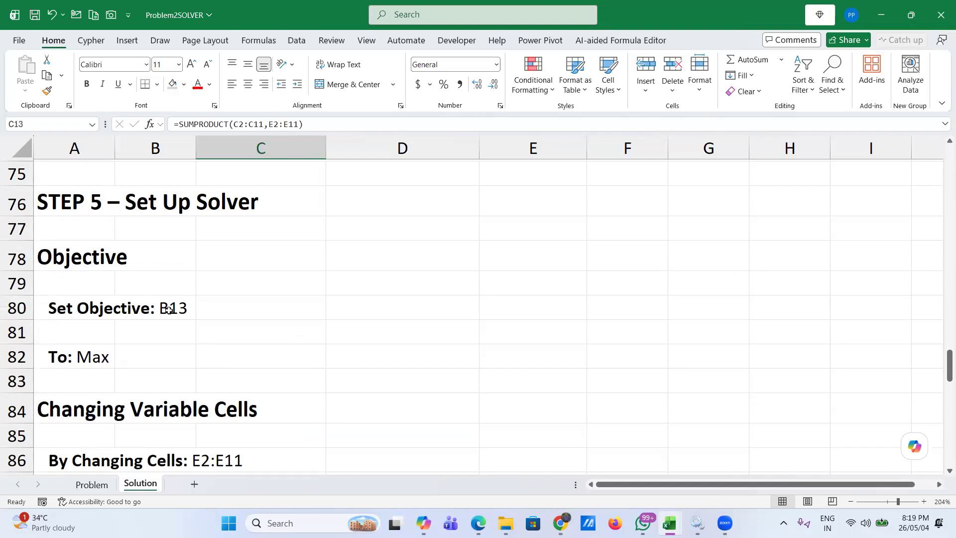
- Read the instructions on the changing variable cells, the backpack weight constraint and the drink constraint
scroll(146, 365, down, 2)
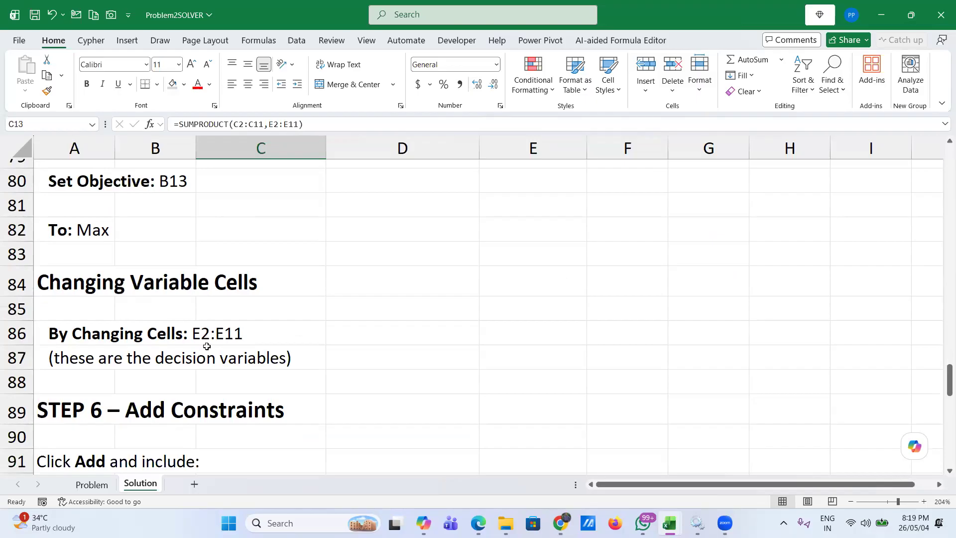
scroll(207, 345, down, 2)
scroll(198, 336, down, 2)
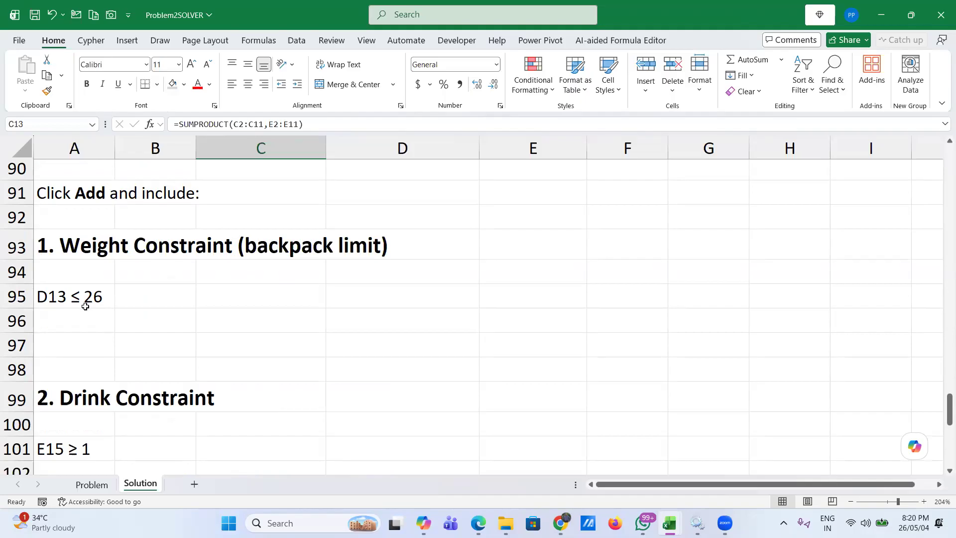
scroll(85, 306, down, 2)
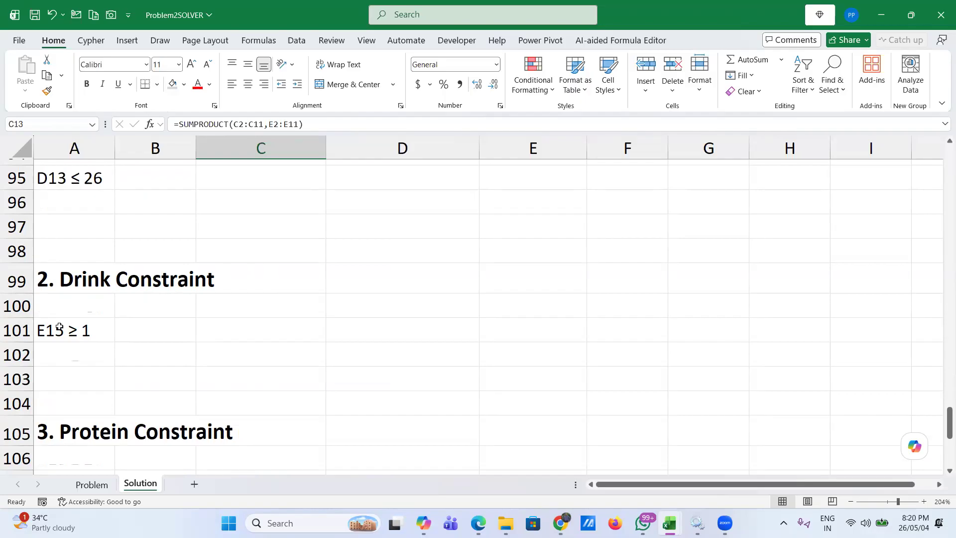
- Examine the Water and Gatrode formula in E15 and the Cheese and Beef formula in E17 that the constraints refer to
scroll(373, 294, up, 4)
scroll(372, 294, up, 17)
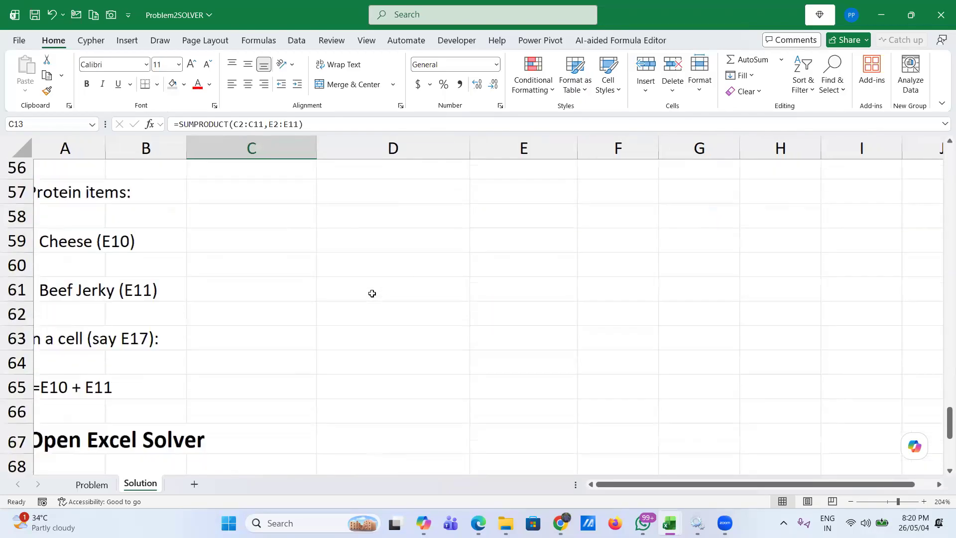
scroll(373, 294, up, 7)
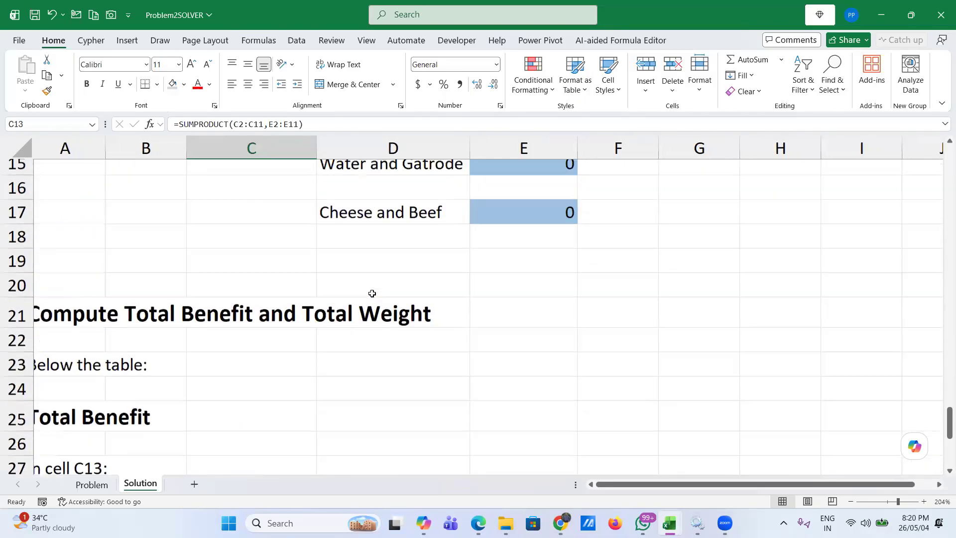
click(521, 300)
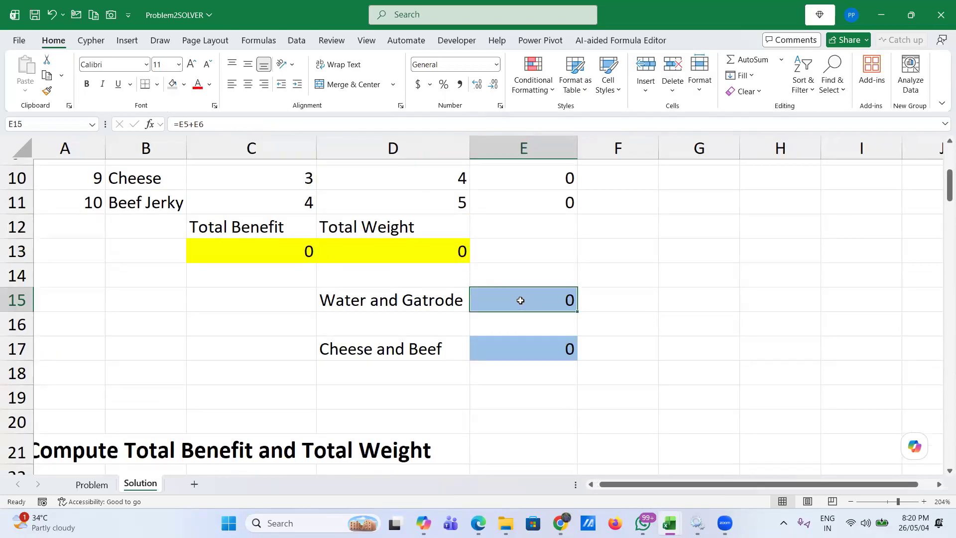
click(521, 356)
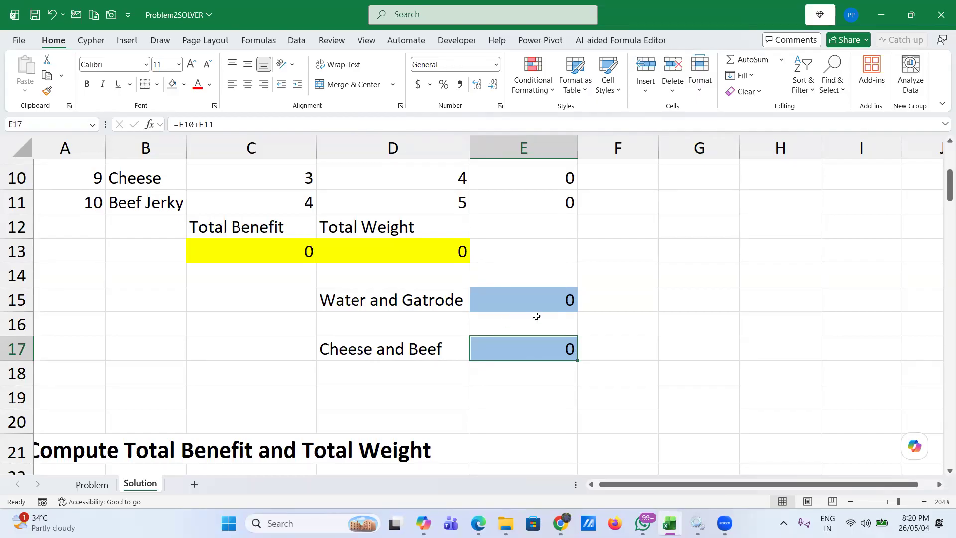
click(518, 305)
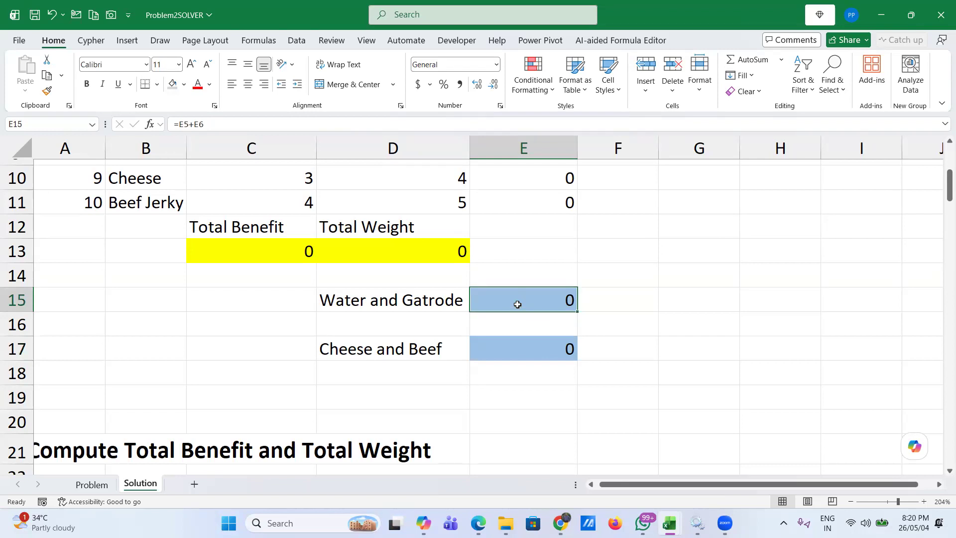
scroll(545, 234, up, 2)
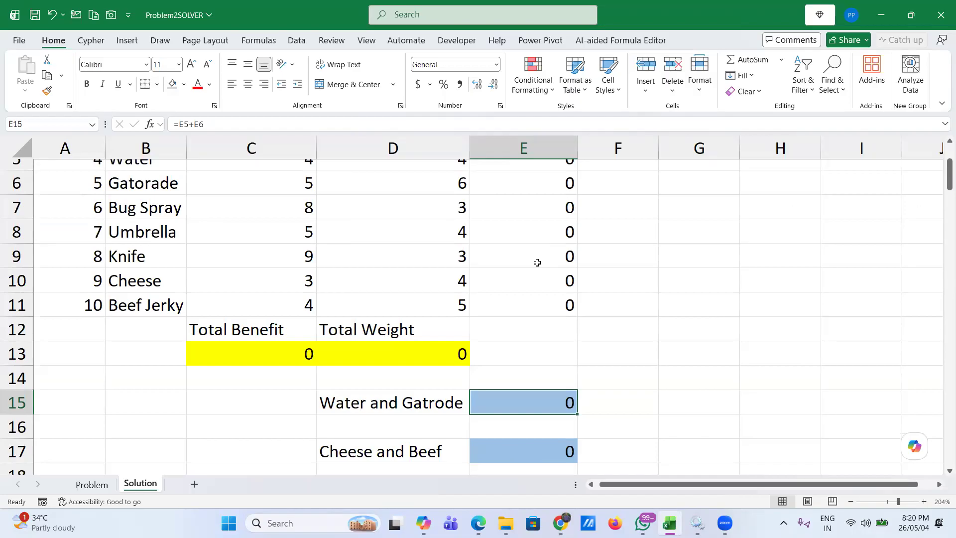
- Read the protein constraint and the binary decision variable instructions at the end of the written solution
scroll(199, 353, down, 4)
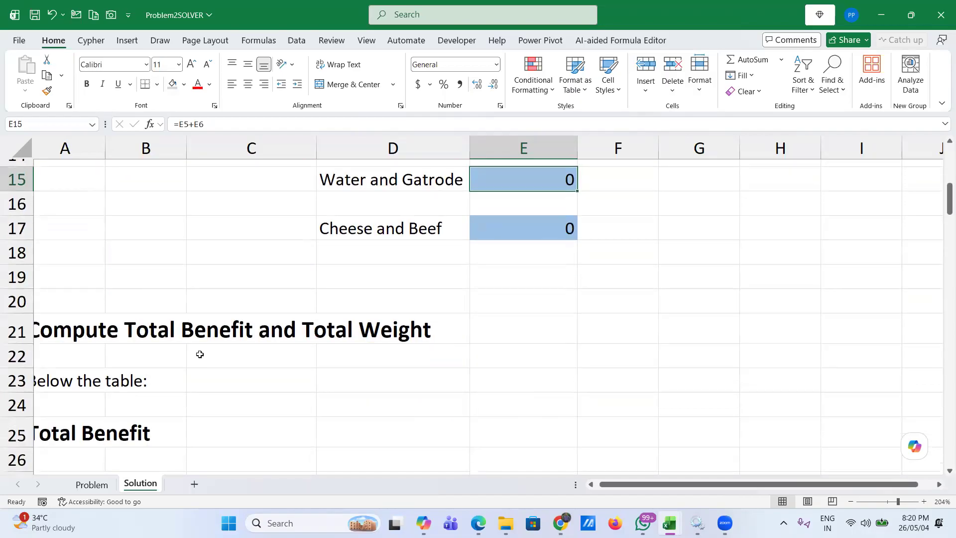
scroll(200, 353, down, 7)
scroll(200, 355, down, 11)
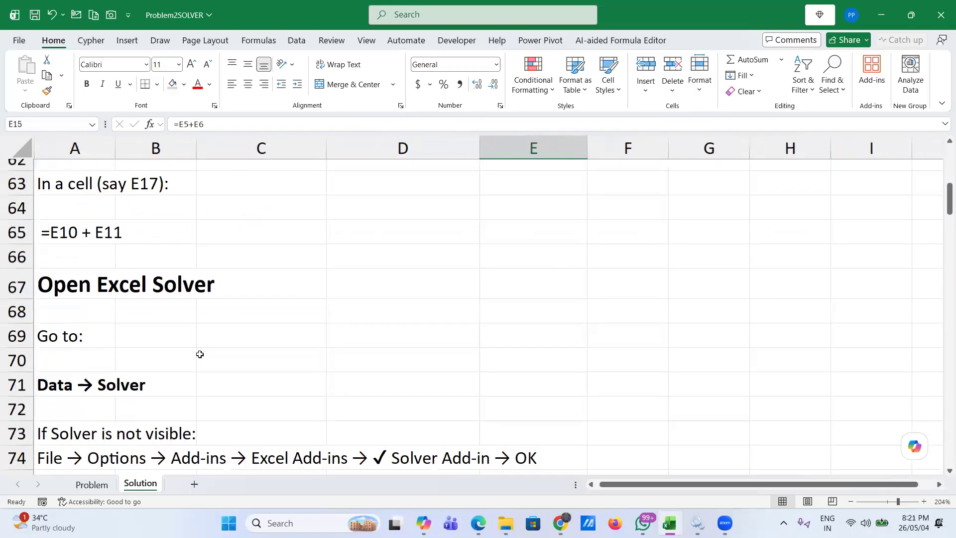
scroll(200, 355, down, 10)
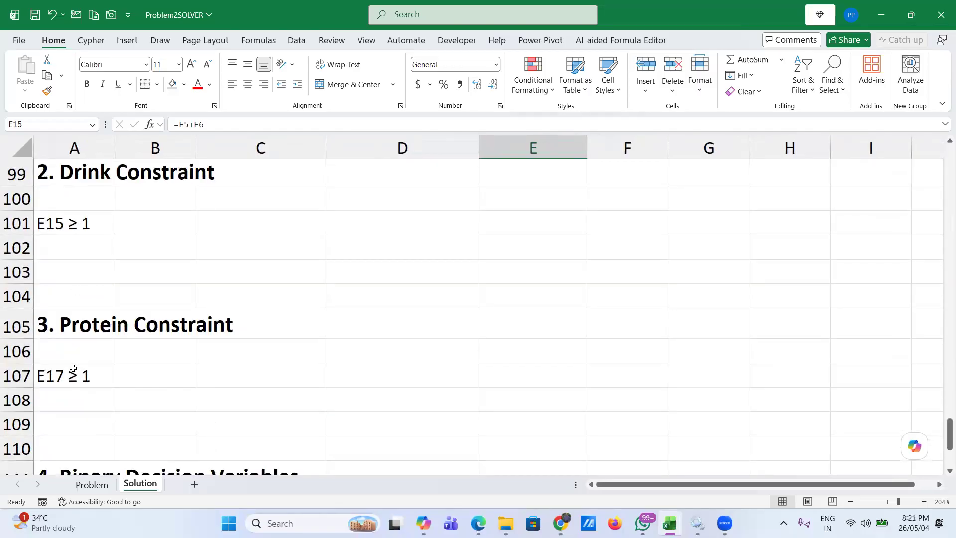
scroll(72, 378, down, 3)
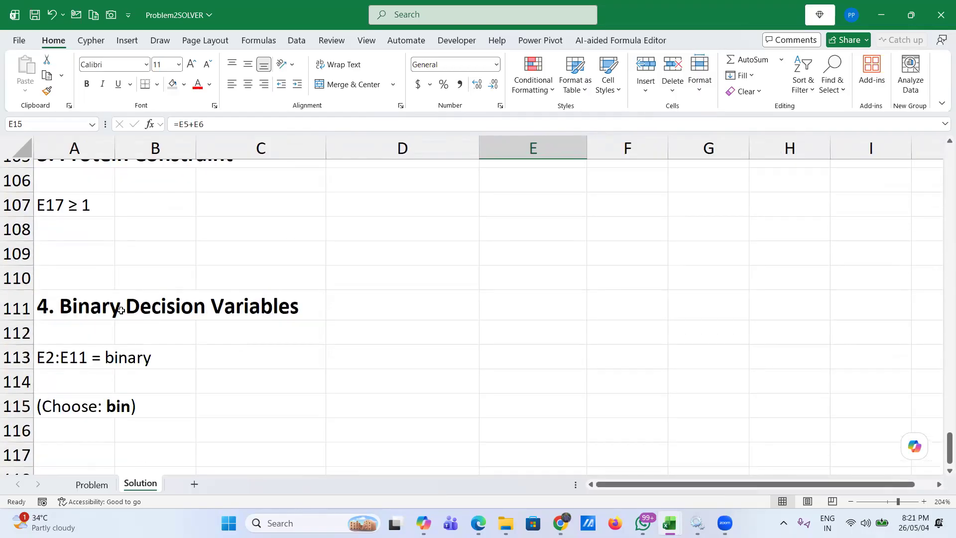
scroll(159, 396, down, 3)
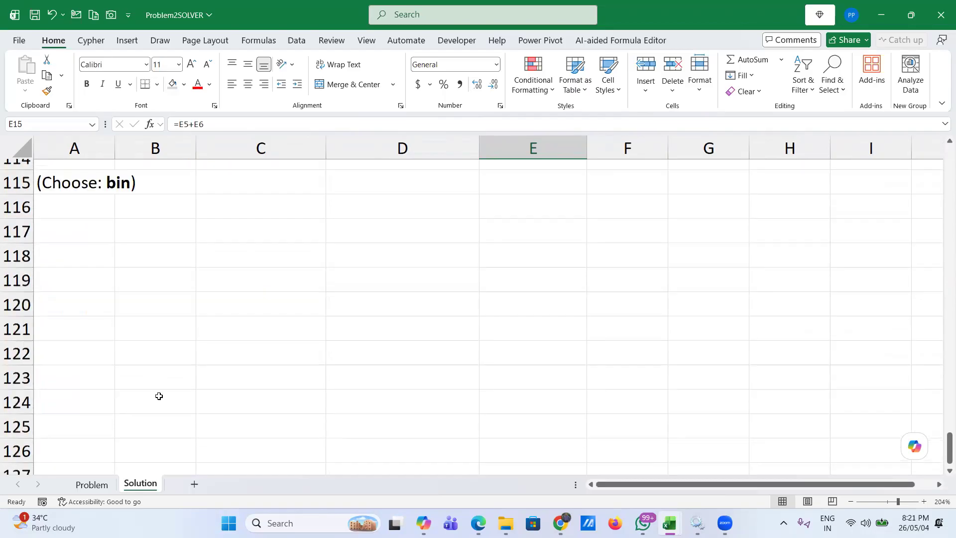
scroll(158, 396, up, 6)
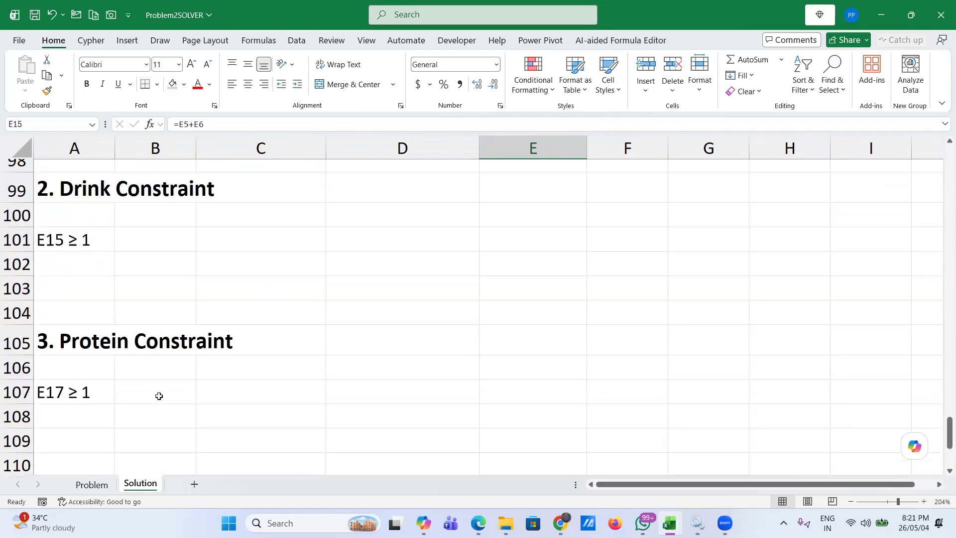
- Open Solver with the Total Benefit cell C13 selected and reset all its options and cell selections
scroll(159, 396, up, 20)
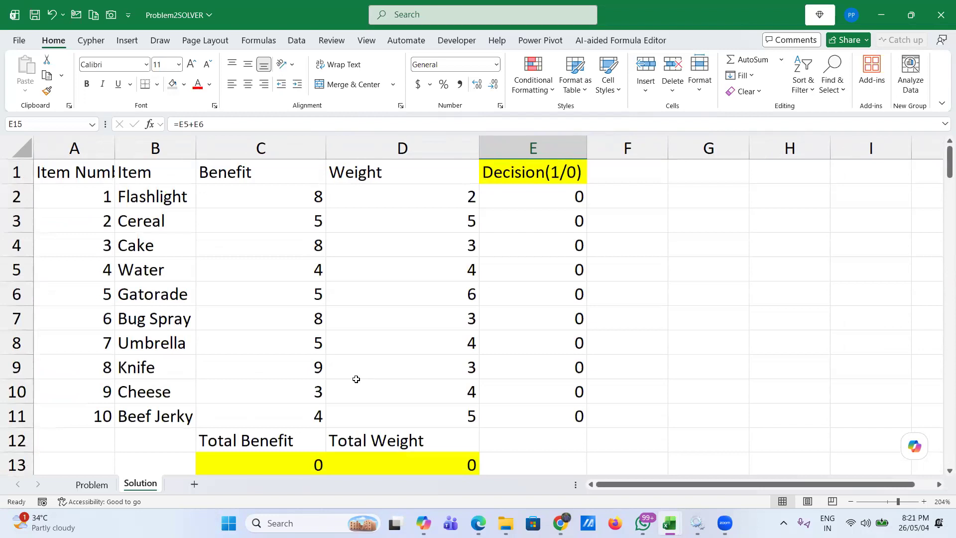
scroll(356, 379, down, 3)
scroll(356, 380, right, 1)
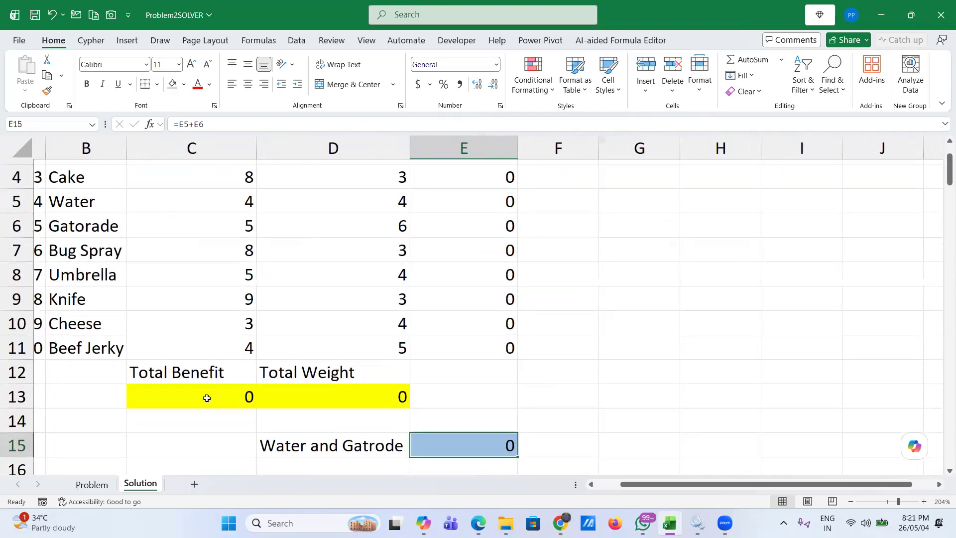
click(201, 396)
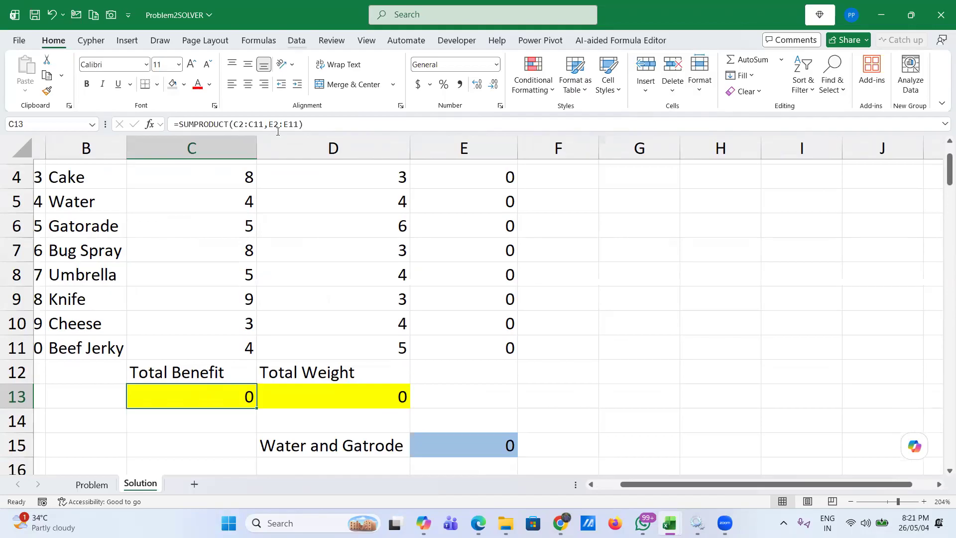
click(296, 40)
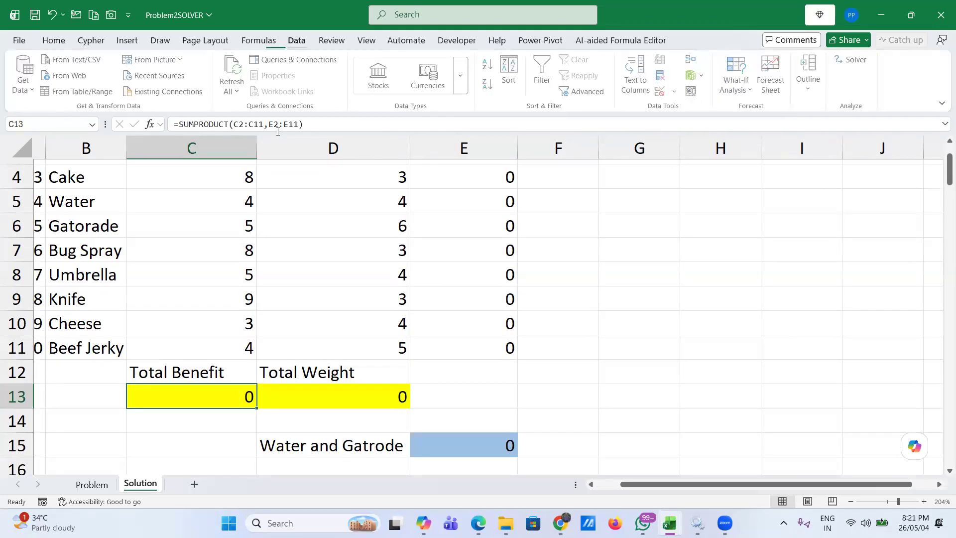
click(850, 61)
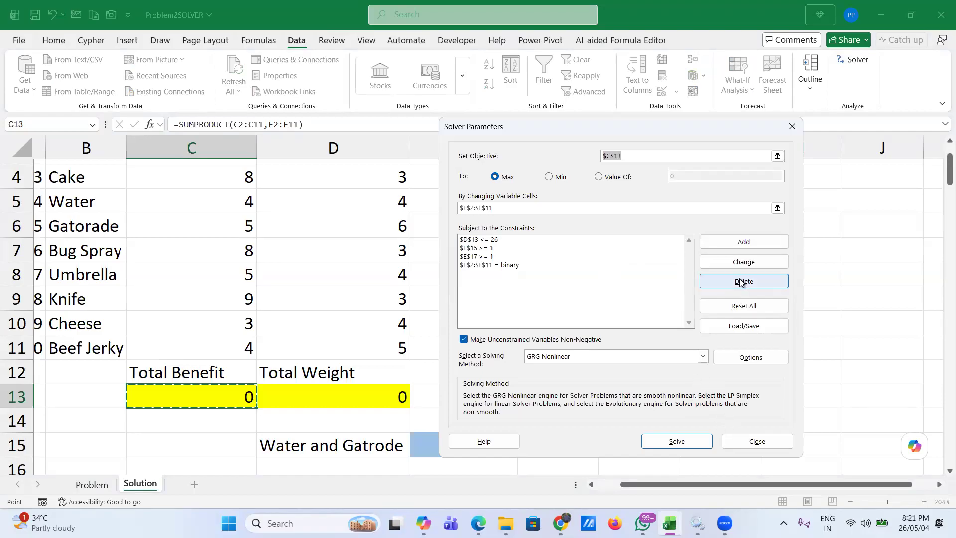
click(737, 307)
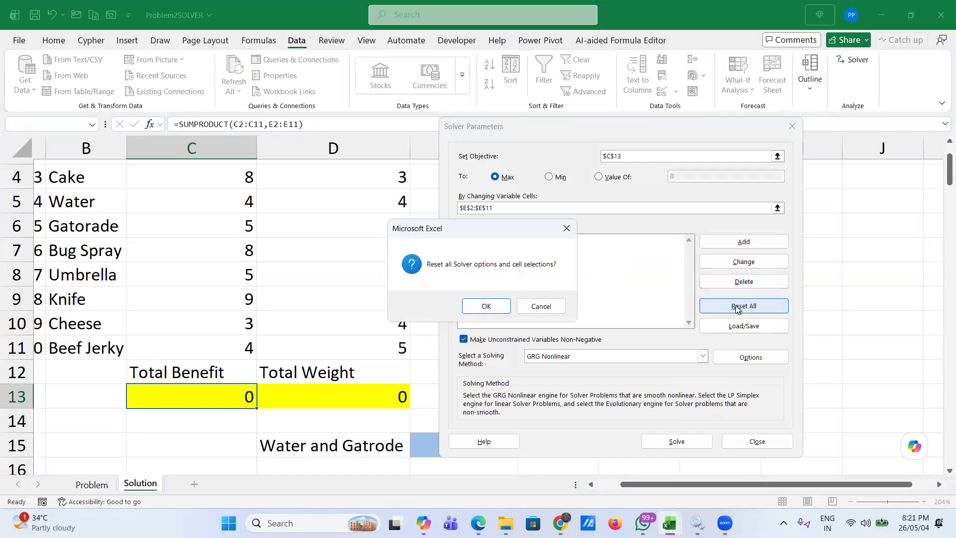
click(487, 306)
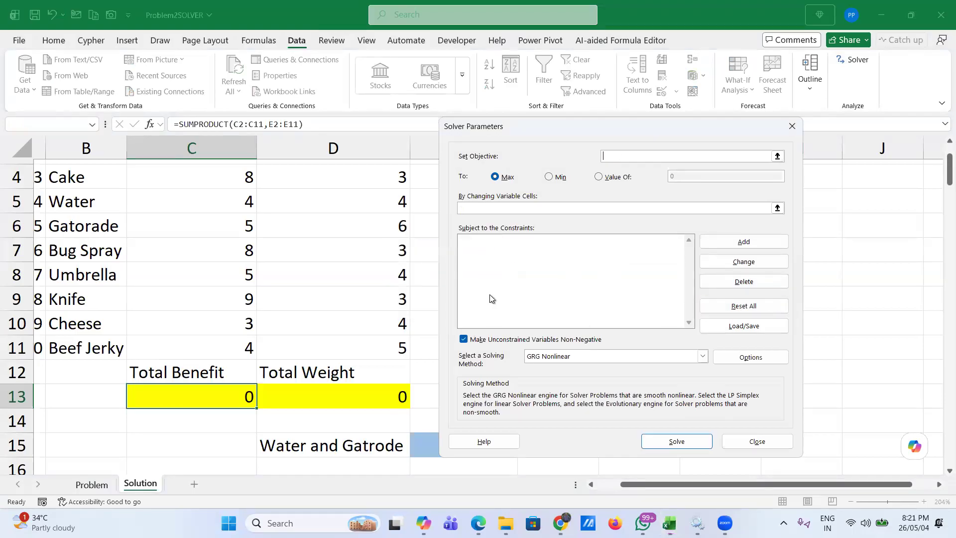
- Begin specifying the objective cell in the cleared Solver parameters
click(618, 157)
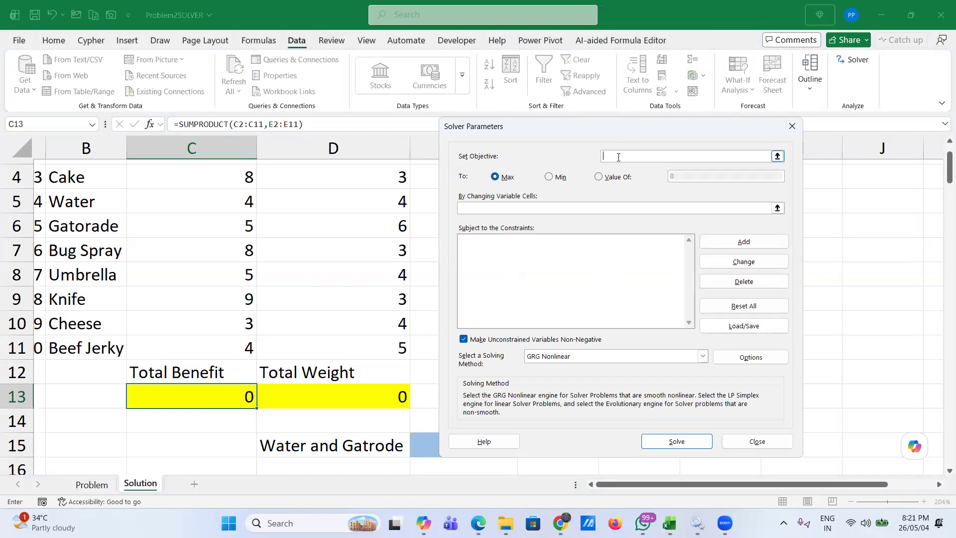
scroll(318, 309, right, 3)
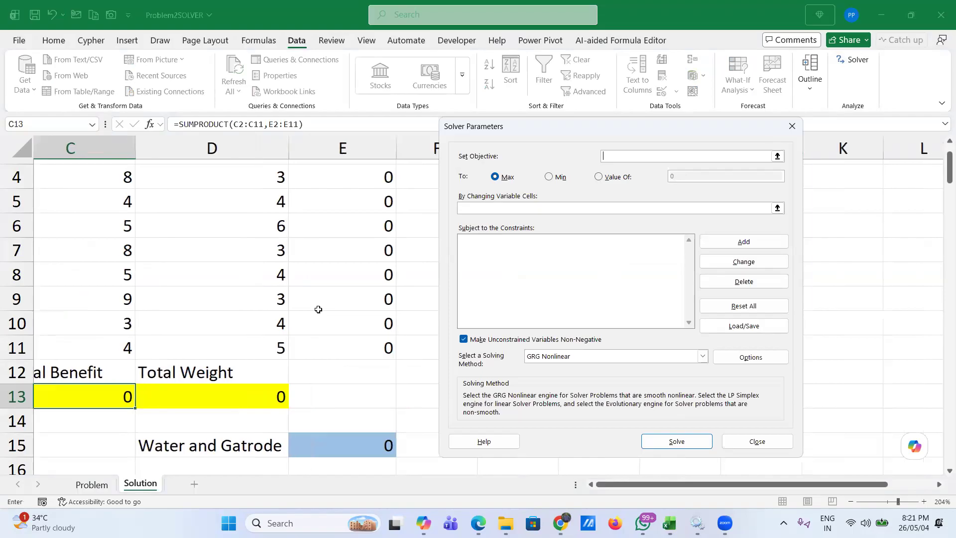
scroll(319, 309, up, 1)
click(346, 200)
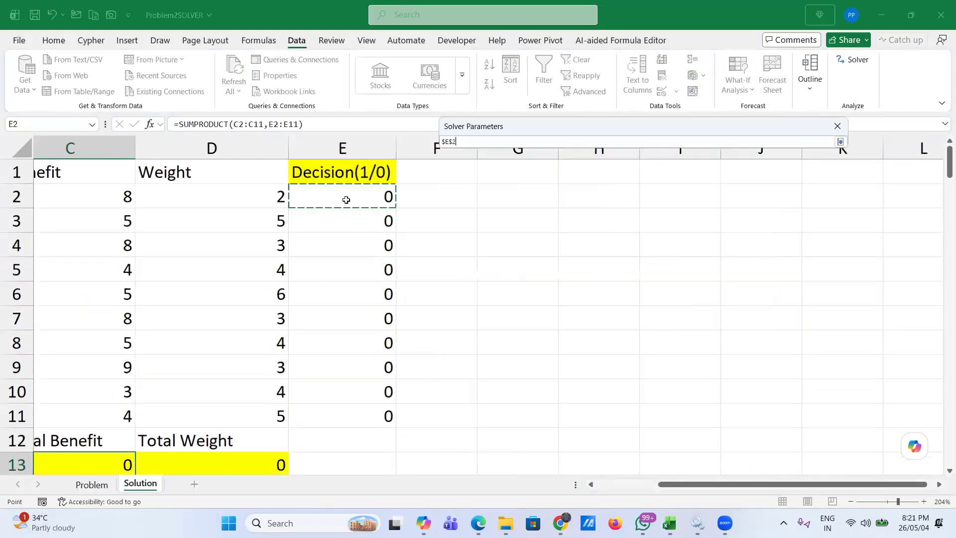
shift+click(370, 422)
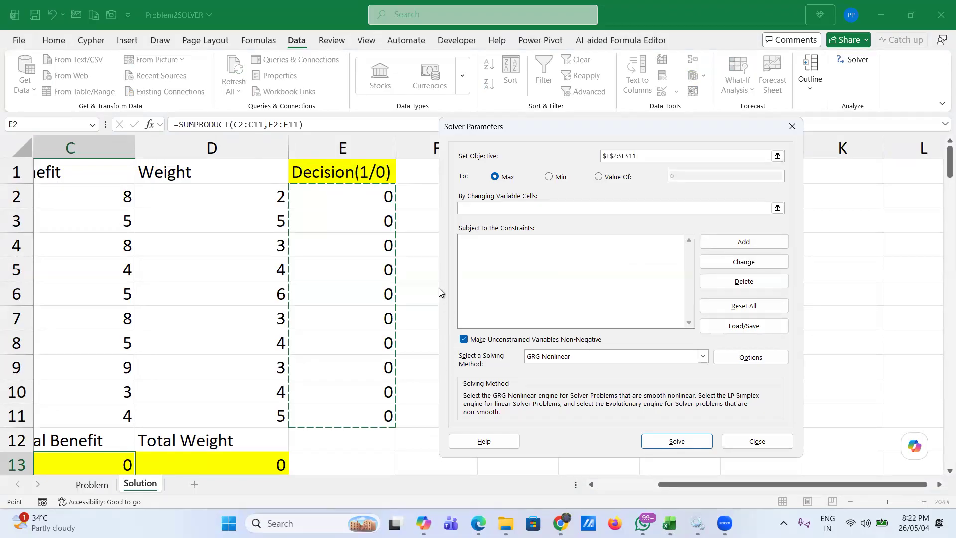
click(483, 208)
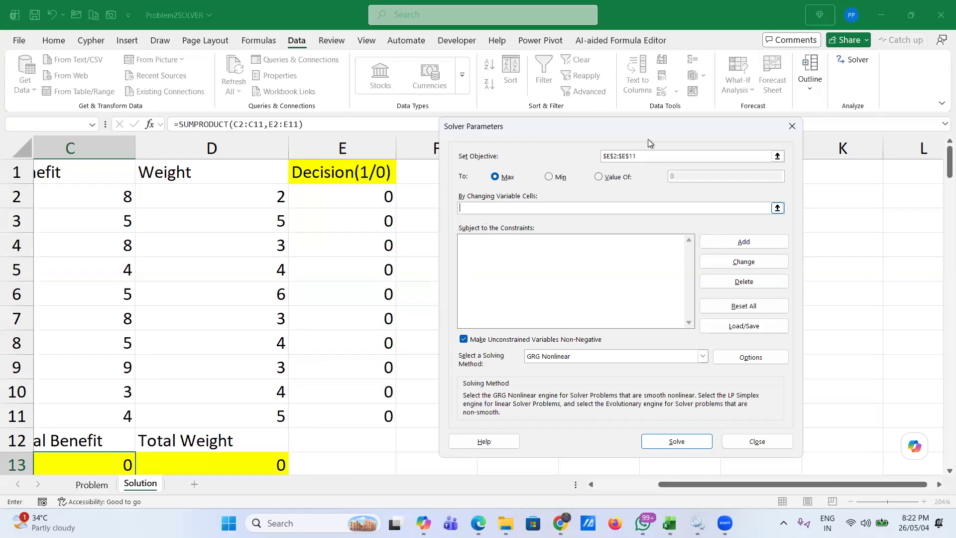
- Replace the Solver objective reference with the Total Benefit cell C13
click(646, 156)
key(BackSpace)
key(BackSpace)
key(BackSpace)
key(BackSpace)
key(BackSpace)
key(BackSpace)
key(BackSpace)
key(BackSpace)
key(BackSpace)
key(BackSpace)
click(110, 465)
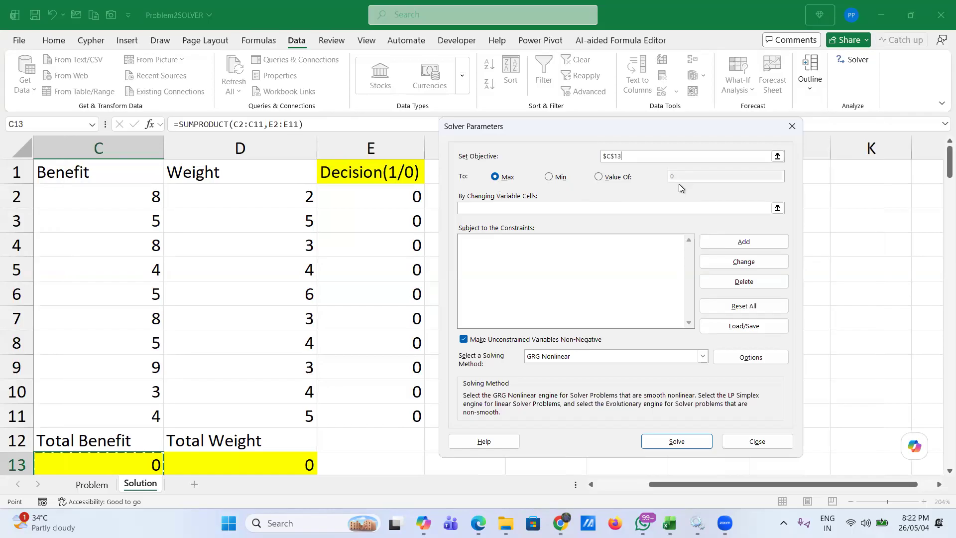
- Set the Solver's changing variable cells to the Decision(1/0) range E2:E11
click(508, 206)
click(376, 195)
shift+click(378, 414)
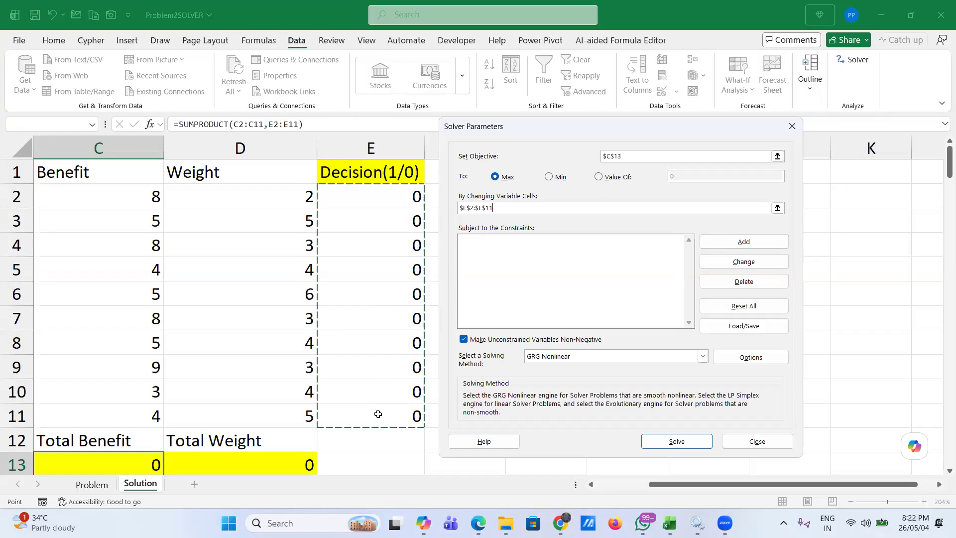
- Add a Solver constraint that limits the Total Weight cell D13 to <= 26
click(716, 244)
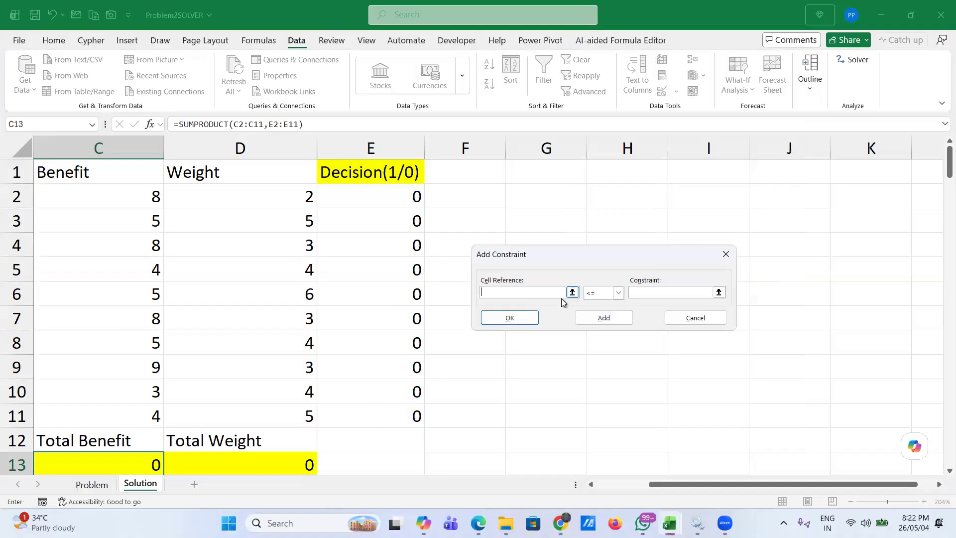
scroll(299, 326, down, 2)
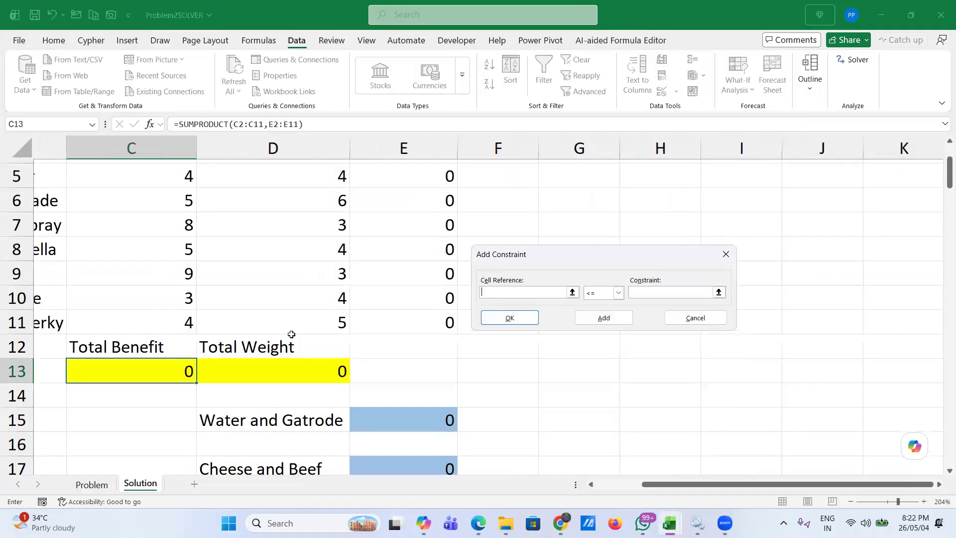
scroll(291, 334, down, 1)
scroll(291, 334, left, 1)
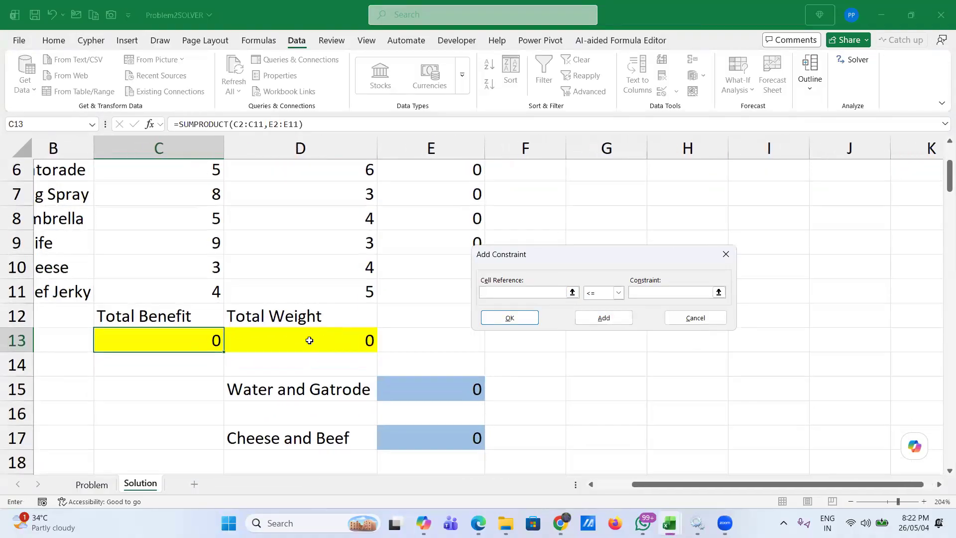
click(309, 340)
click(644, 293)
text(26)
click(613, 321)
- Add a constraint requiring the Water and Gatrode cell E15 to be >= 1
scroll(326, 396, down, 4)
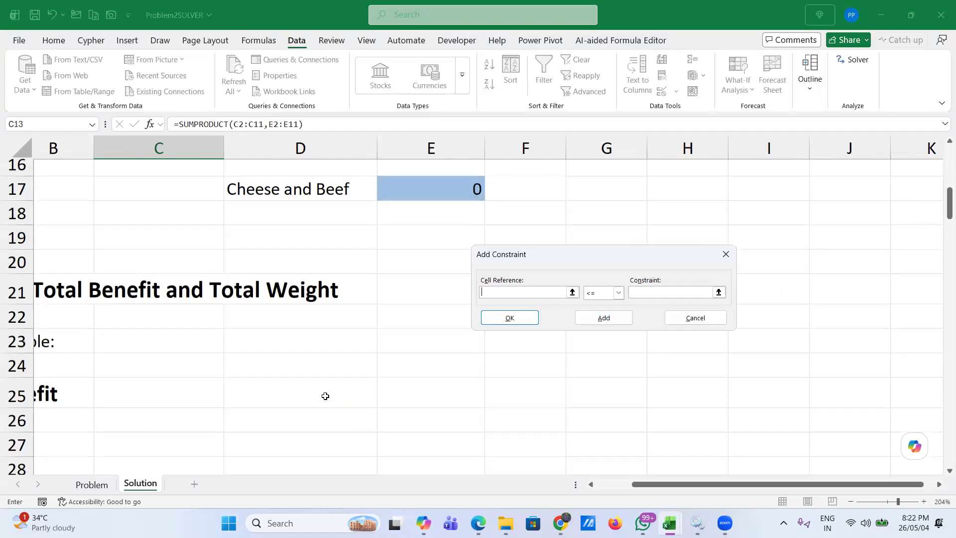
scroll(325, 396, up, 2)
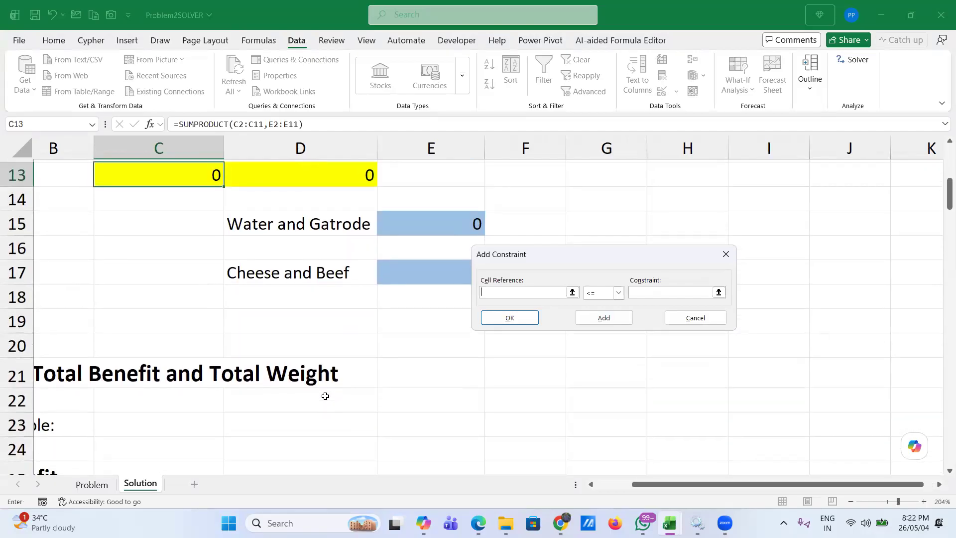
scroll(325, 396, up, 1)
scroll(326, 396, up, 1)
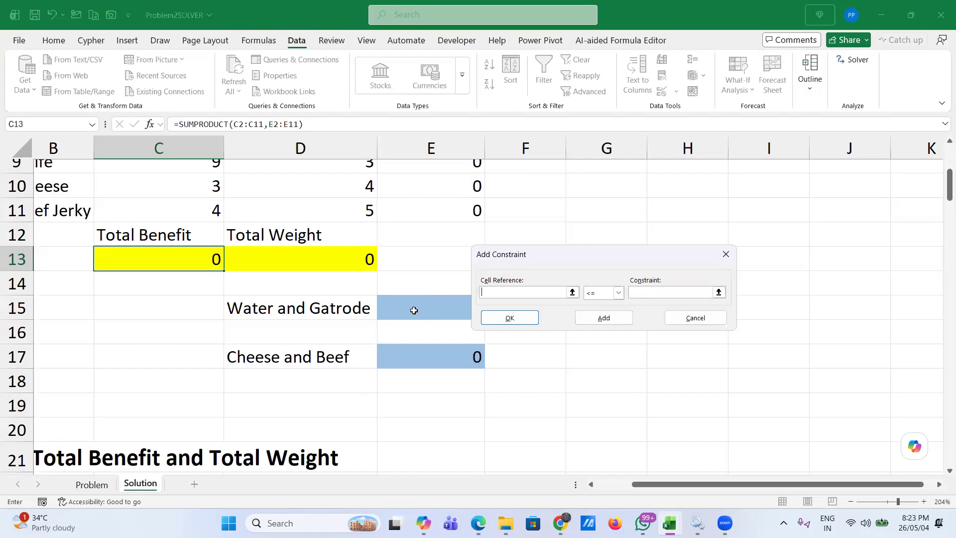
click(414, 310)
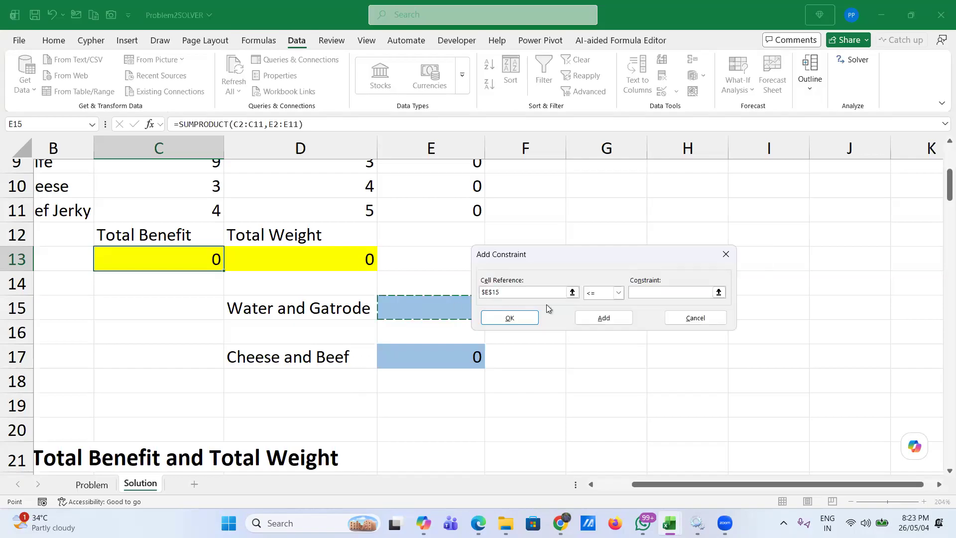
click(618, 294)
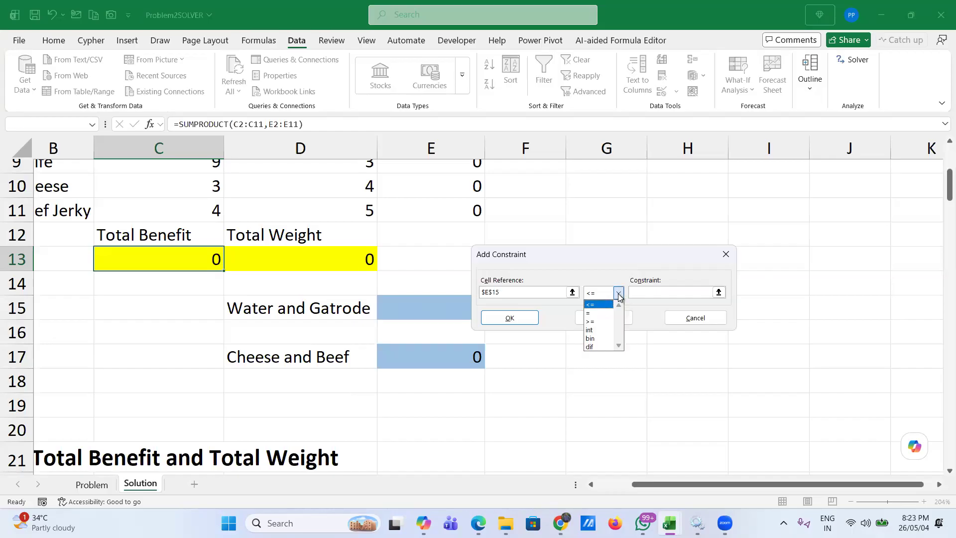
click(607, 322)
click(649, 294)
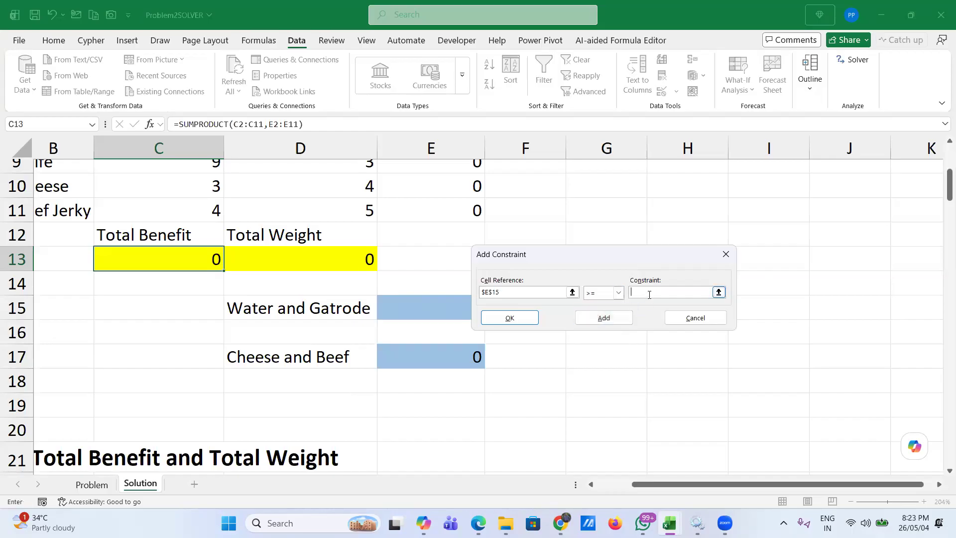
text(1)
click(608, 323)
- Add a constraint requiring the Cheese and Beef cell E17 to be >= 1
click(438, 362)
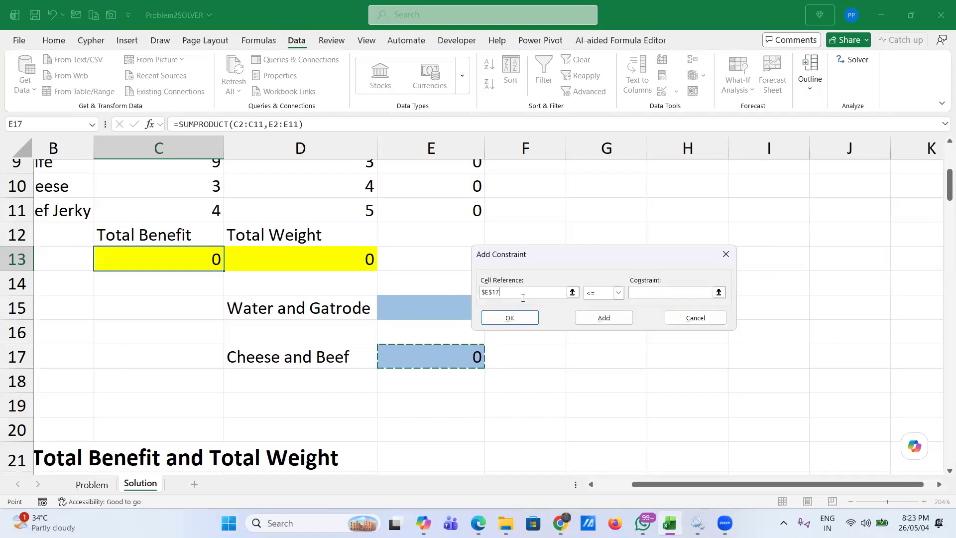
click(618, 293)
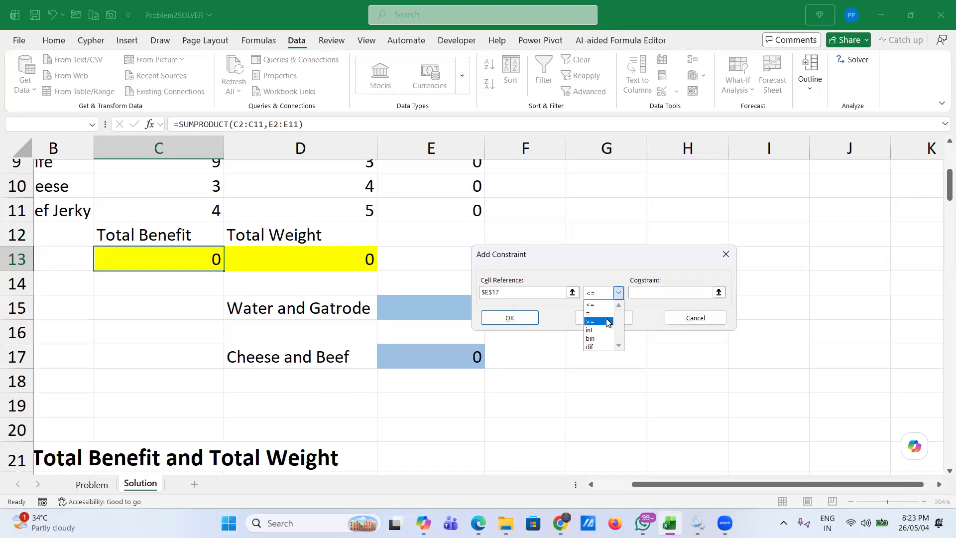
click(613, 321)
click(657, 293)
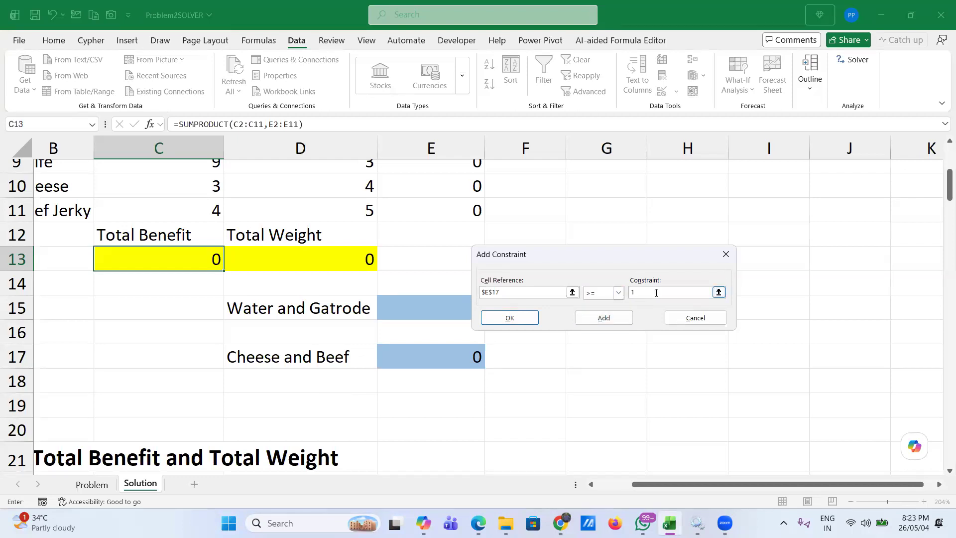
click(614, 322)
- Add a binary (bin) constraint on the decision cells E2:E11 and return to the Solver parameters
scroll(428, 255, up, 2)
scroll(428, 254, up, 2)
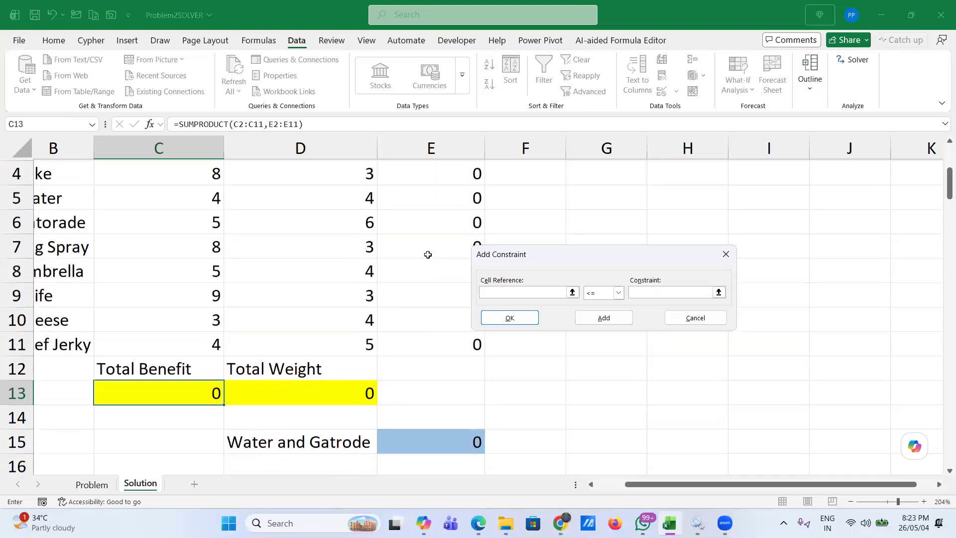
scroll(428, 254, up, 1)
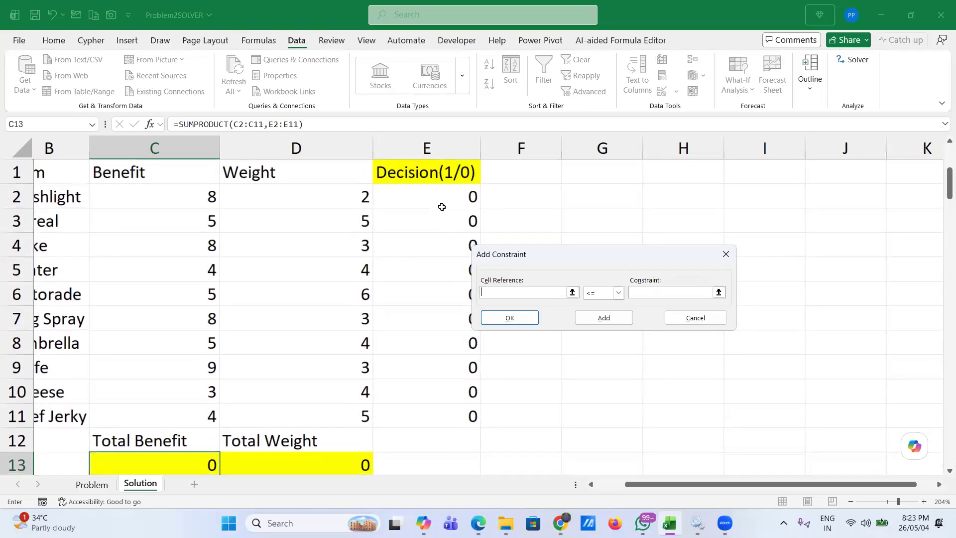
drag(434, 198, 436, 421)
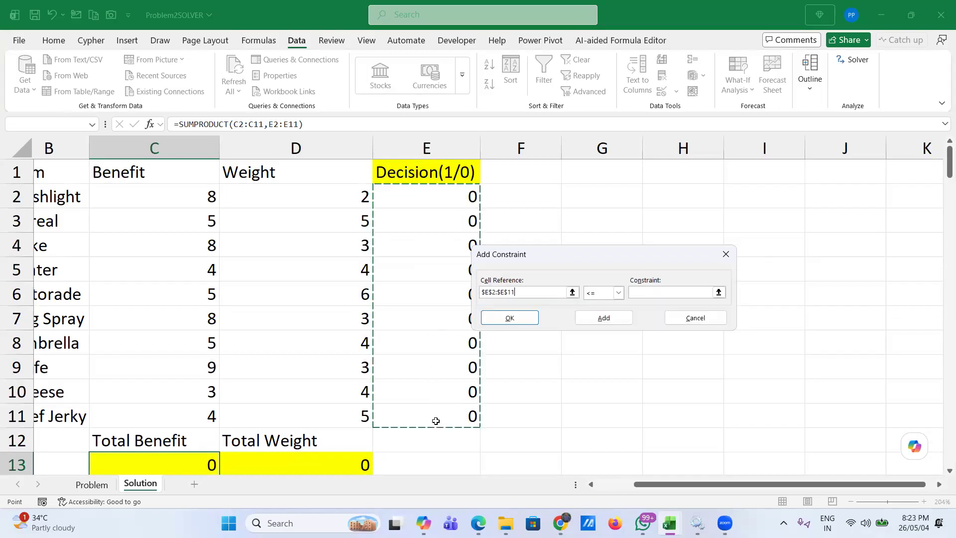
click(619, 293)
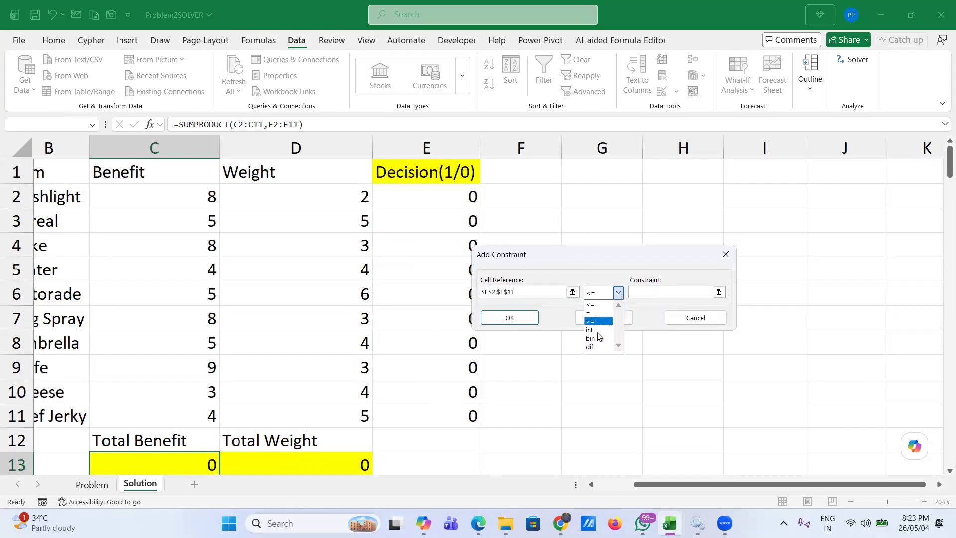
click(598, 338)
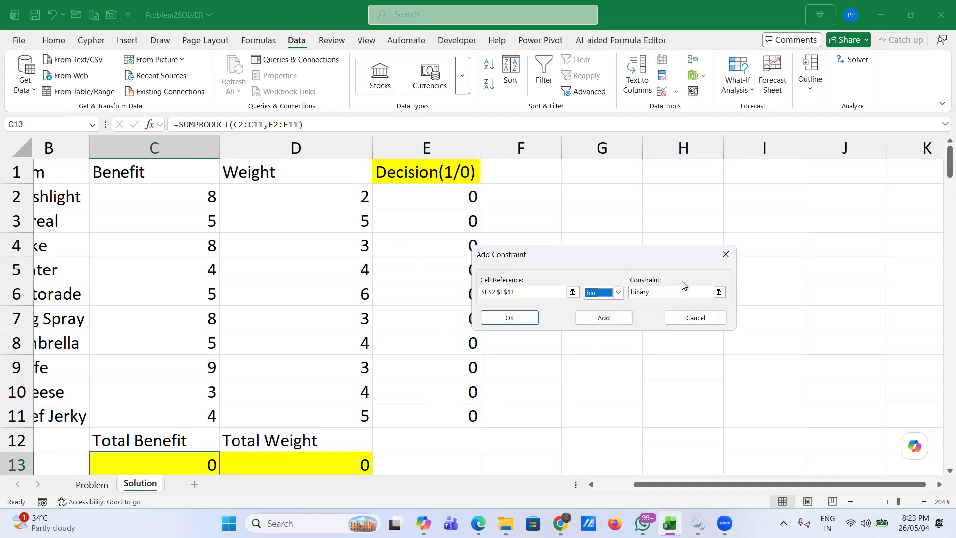
click(610, 322)
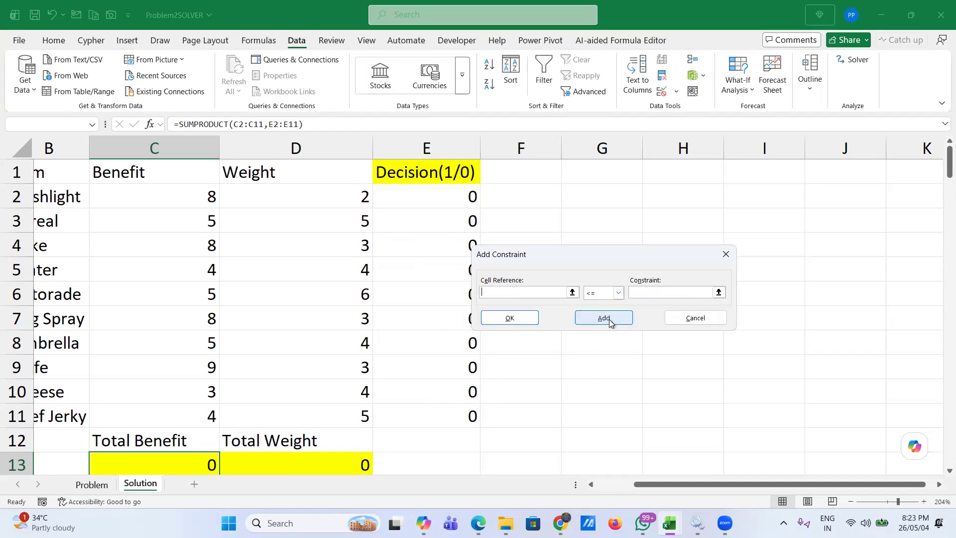
click(699, 320)
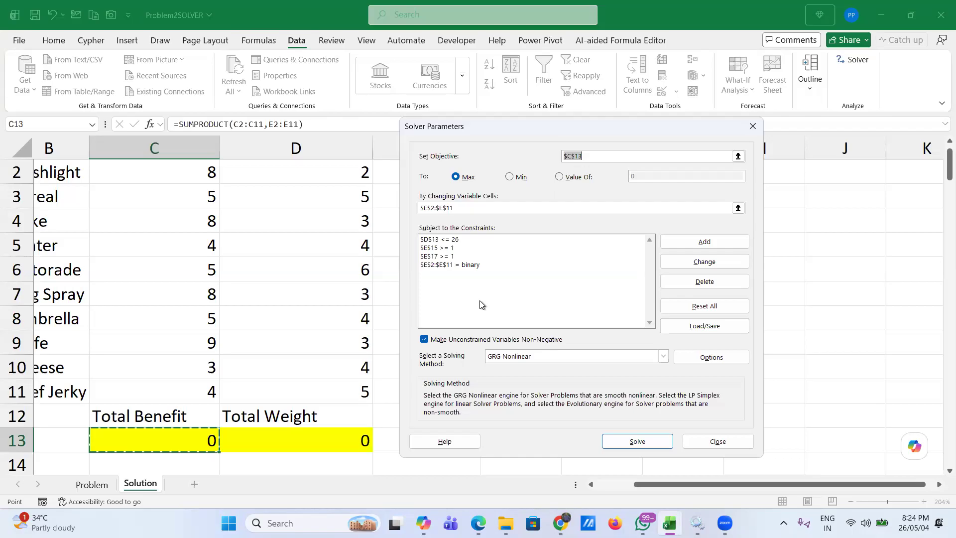
- Choose Simplex LP as the solving method and solve the model
click(663, 357)
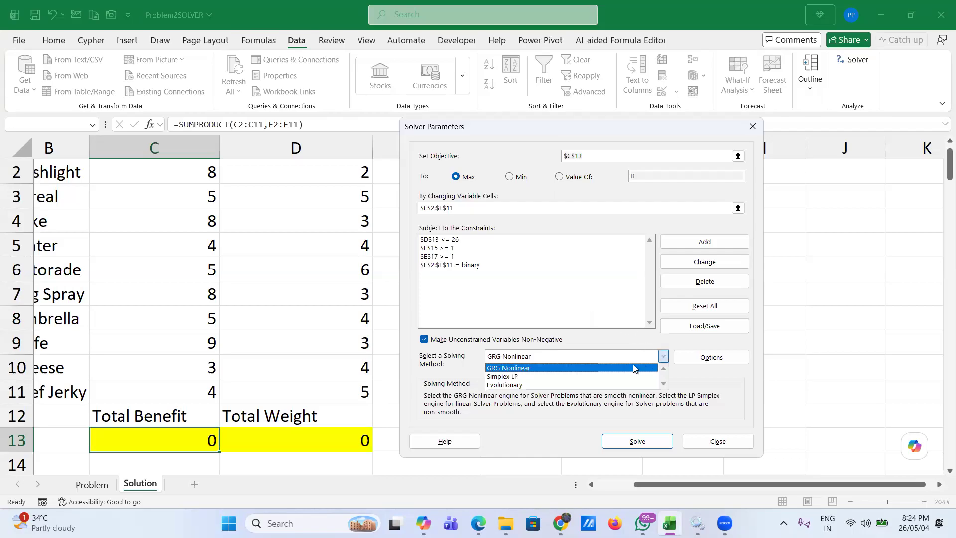
click(597, 377)
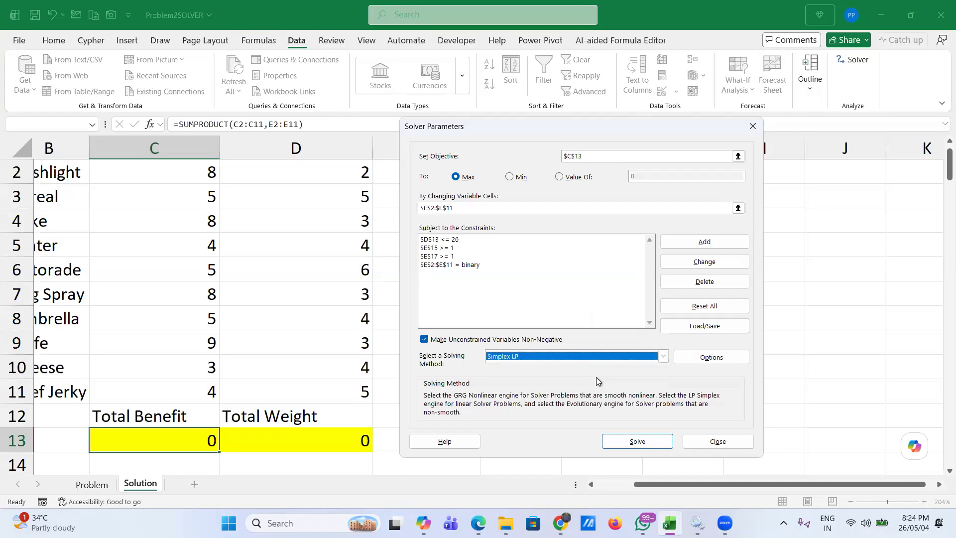
click(639, 442)
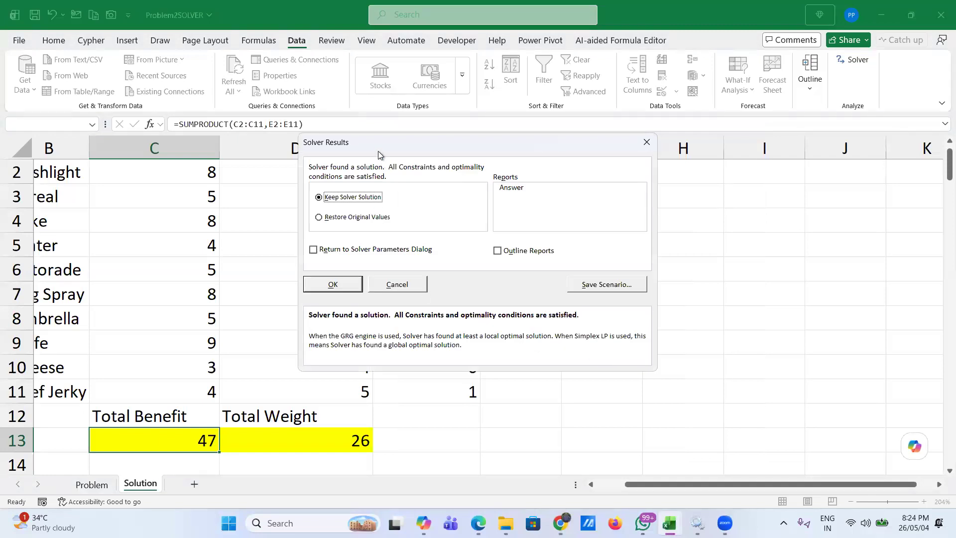
- Move the Solver results aside and examine the item decisions, the totals and the written solution steps further down the sheet
drag(377, 152, 712, 177)
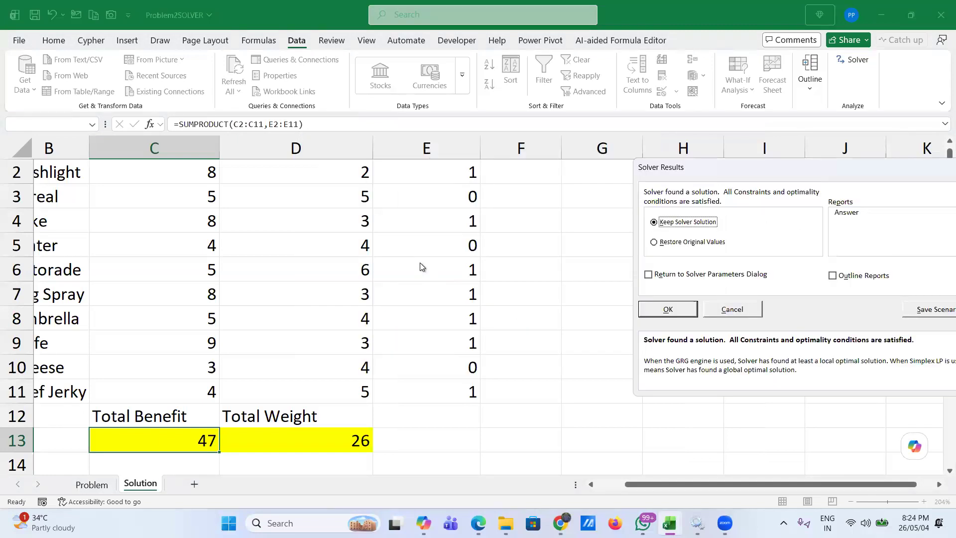
scroll(419, 262, up, 2)
scroll(420, 262, left, 2)
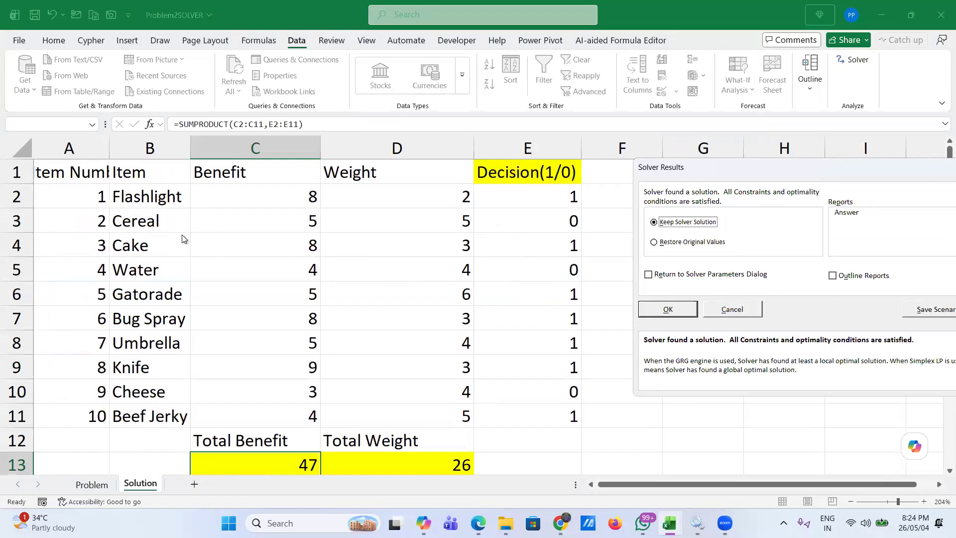
scroll(368, 337, down, 1)
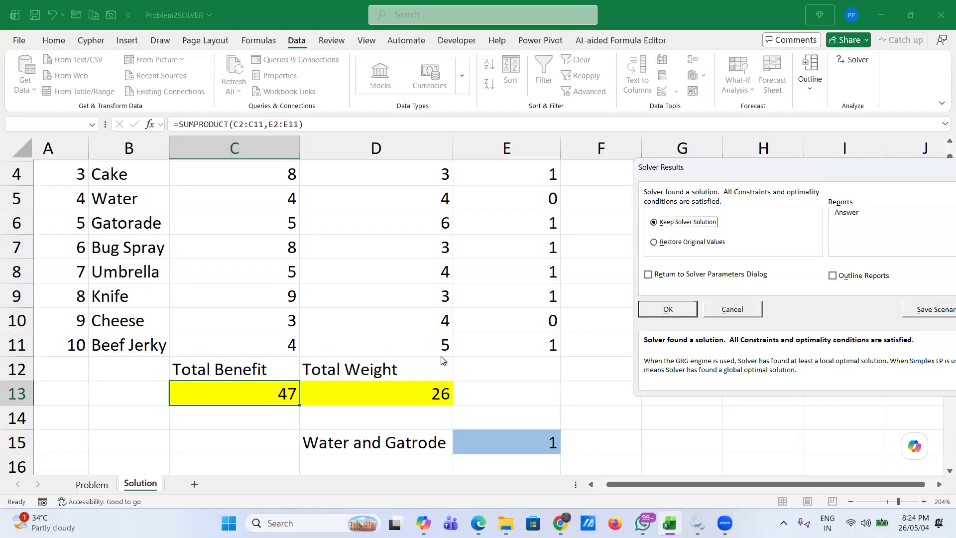
scroll(442, 359, up, 1)
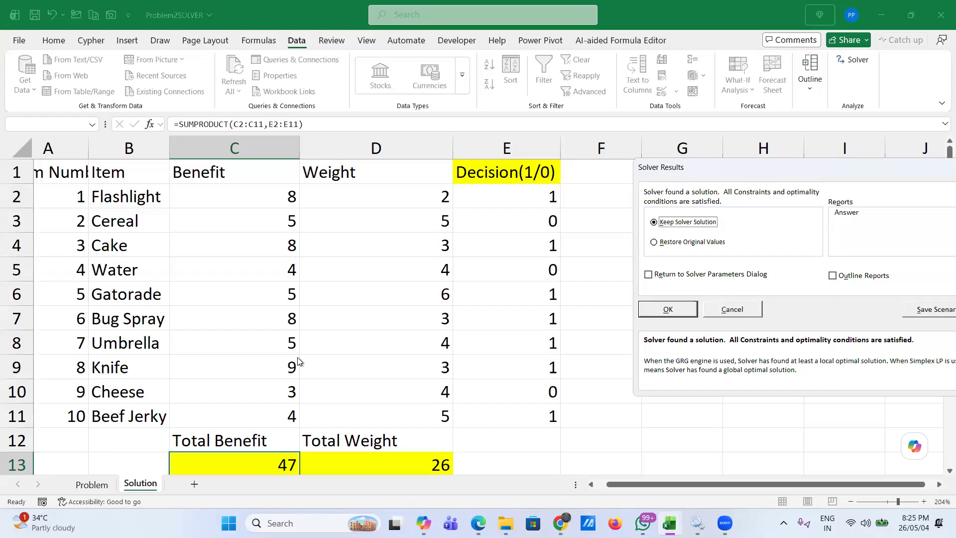
scroll(301, 362, down, 1)
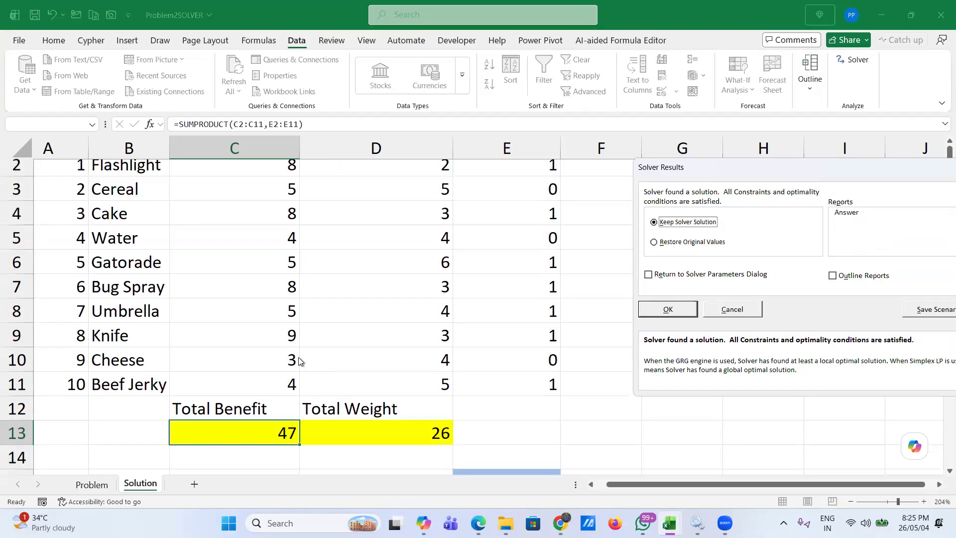
scroll(300, 361, down, 20)
scroll(299, 361, down, 8)
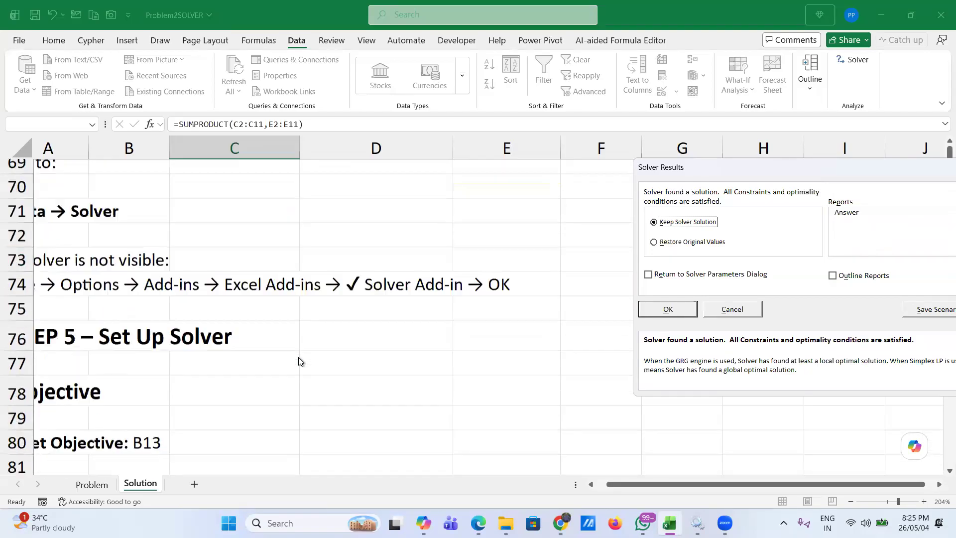
scroll(301, 362, down, 13)
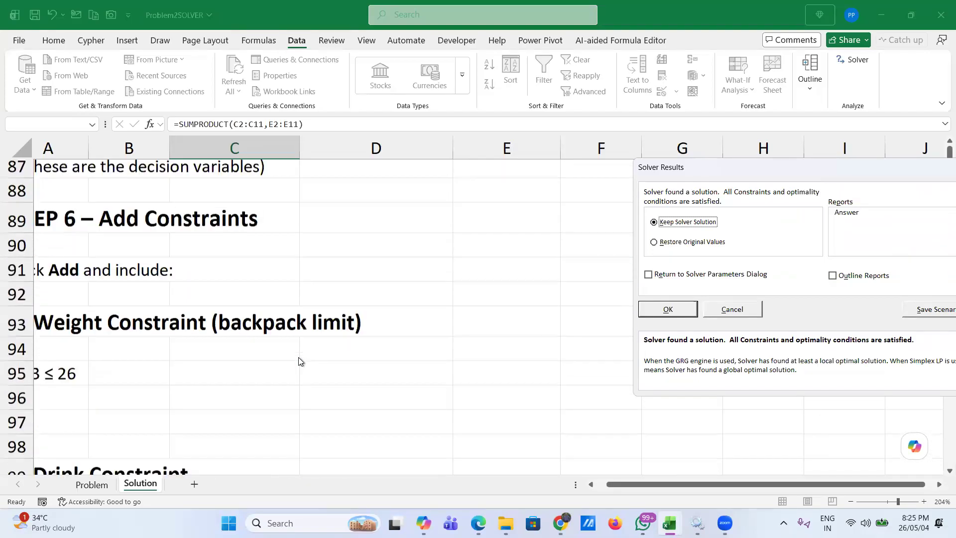
scroll(299, 361, down, 2)
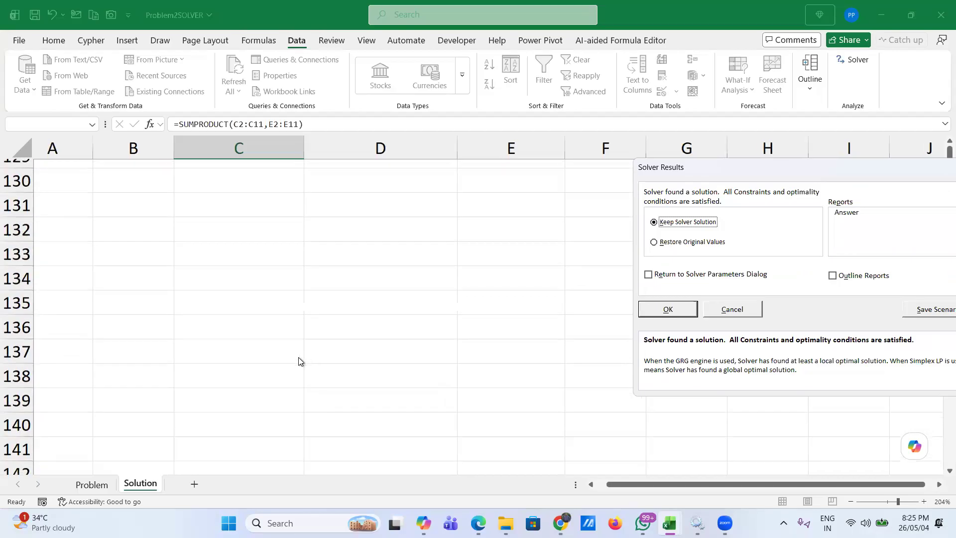
- Return to the start of the Solution sheet and review the item decisions and totals beside the Solver results
scroll(299, 361, left, 1)
scroll(299, 361, up, 2)
scroll(298, 361, up, 6)
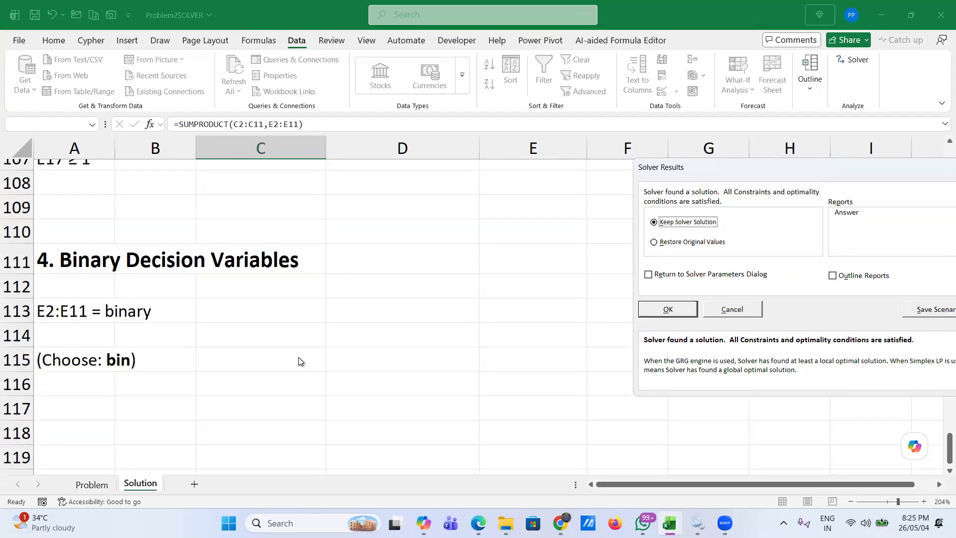
scroll(299, 361, up, 2)
scroll(299, 361, up, 20)
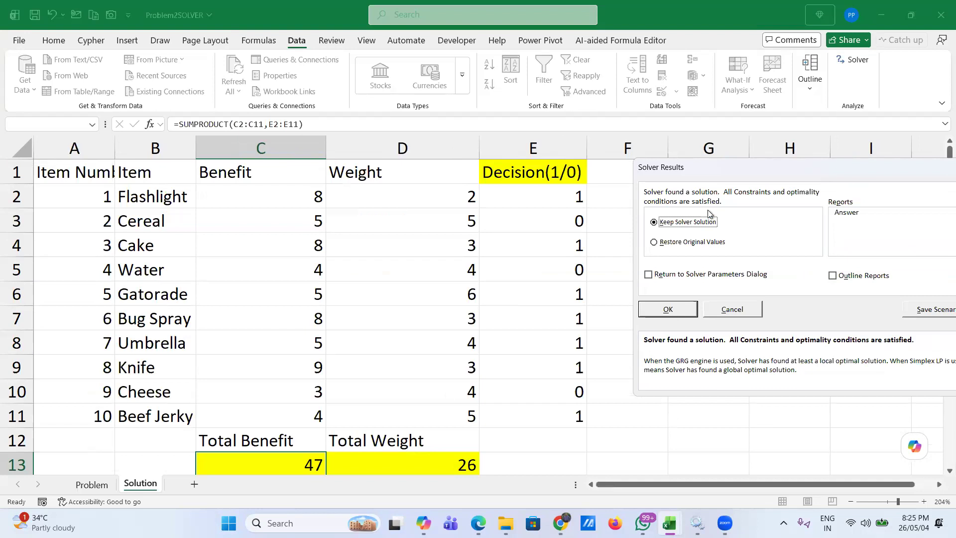
drag(691, 169, 460, 163)
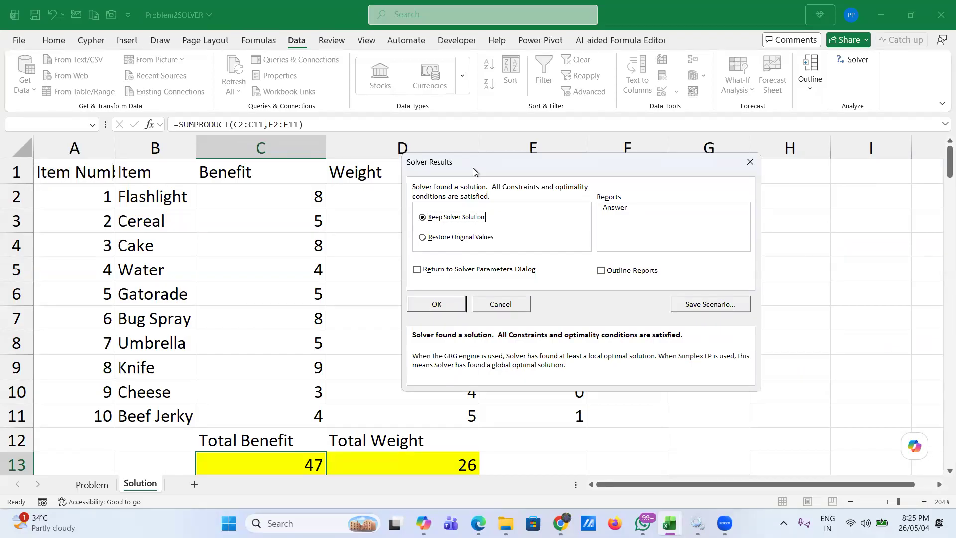
drag(473, 170, 598, 138)
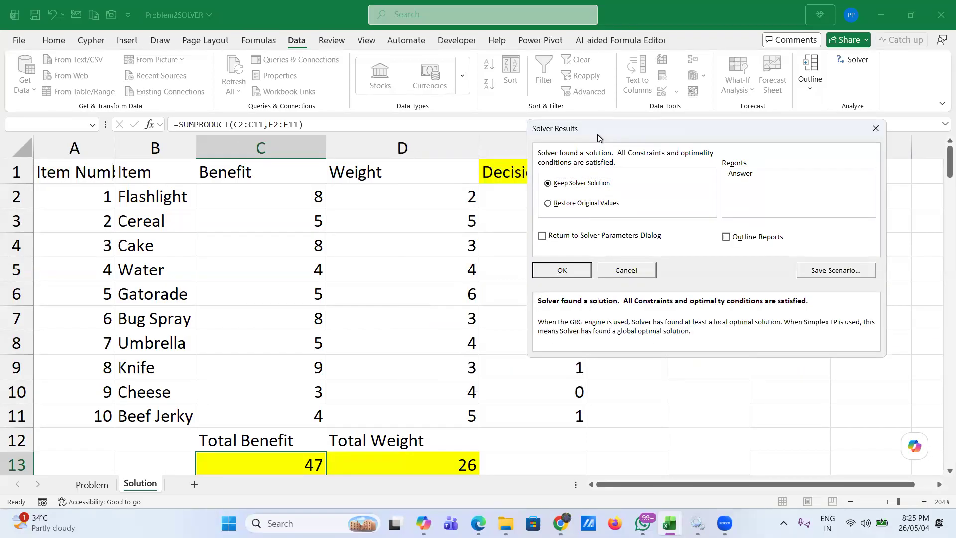
- Keep the Solver solution, return to the Solver parameters to review the objective, variable cells and constraints, and close them
click(567, 241)
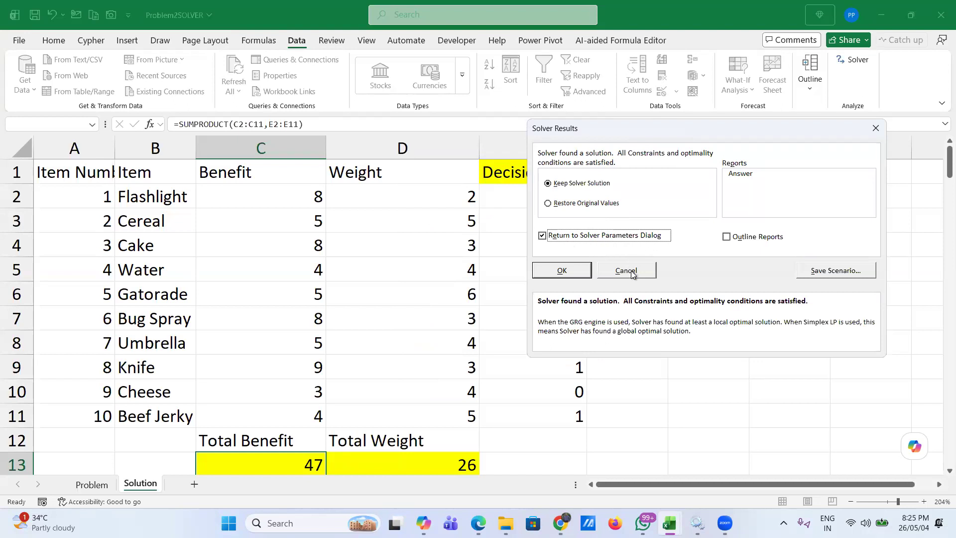
click(577, 271)
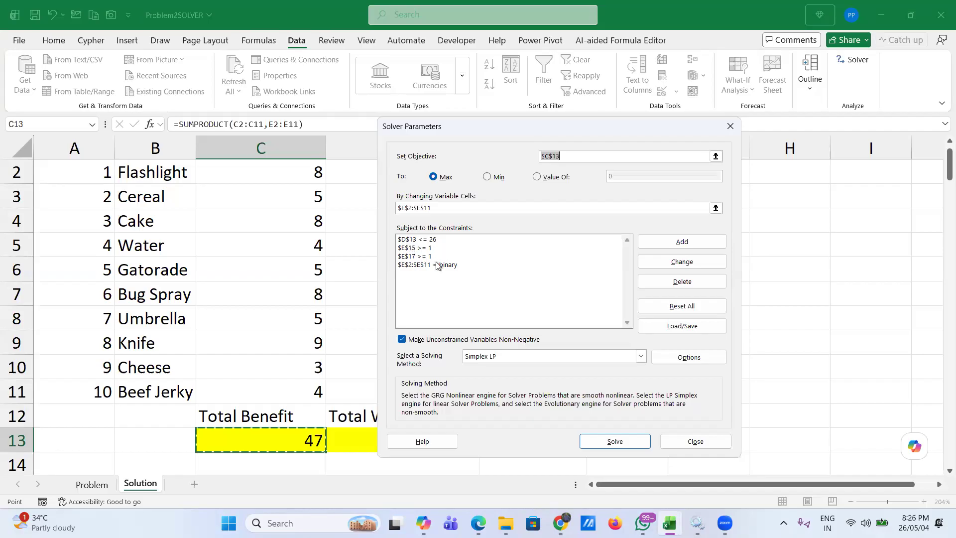
click(444, 208)
click(436, 209)
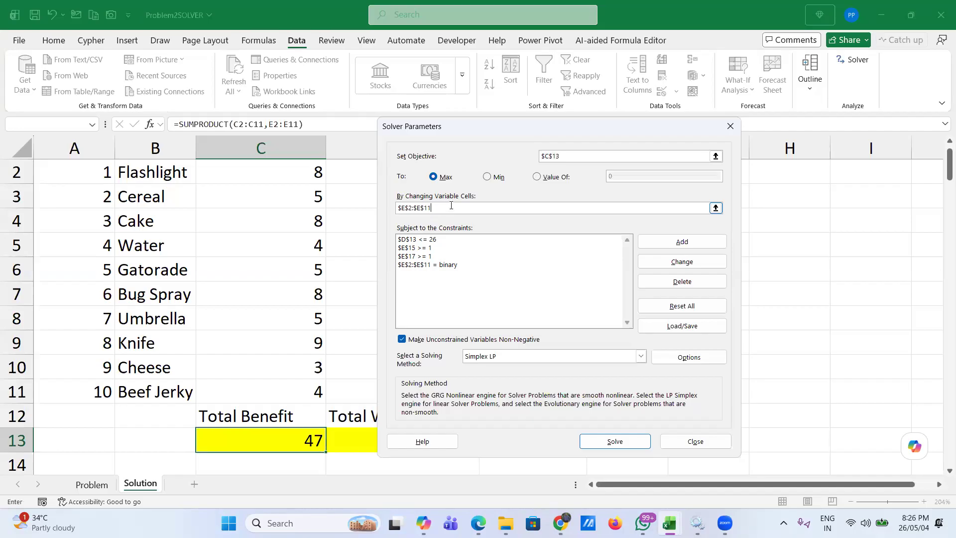
click(567, 156)
click(424, 256)
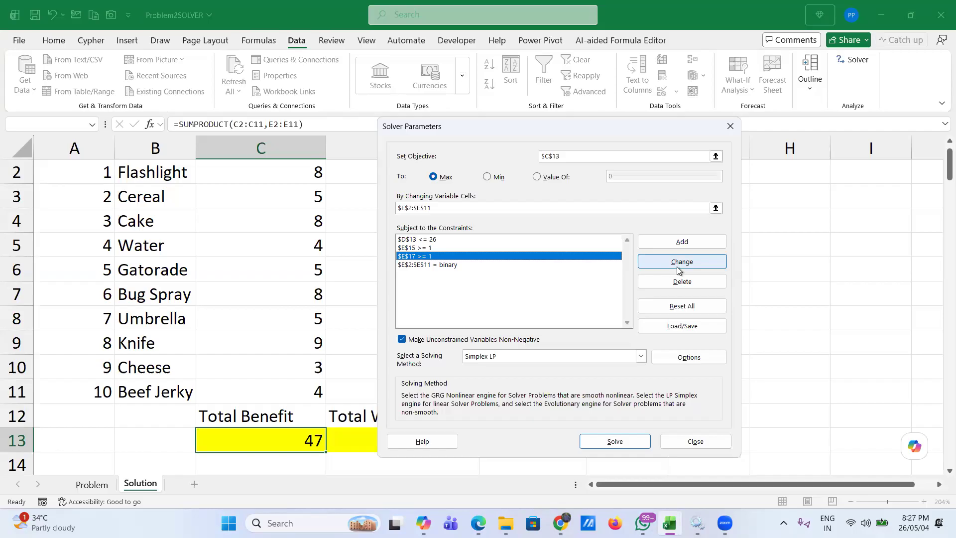
click(681, 443)
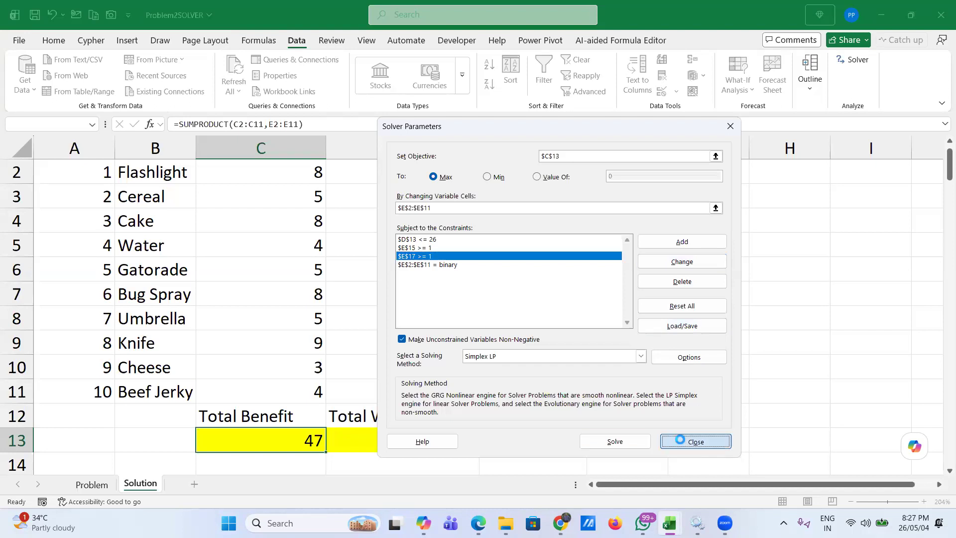
- Close Problem2SOLVER without saving and open the Problem3SOLVER workbook from the 4. What If Analysis folder
click(939, 19)
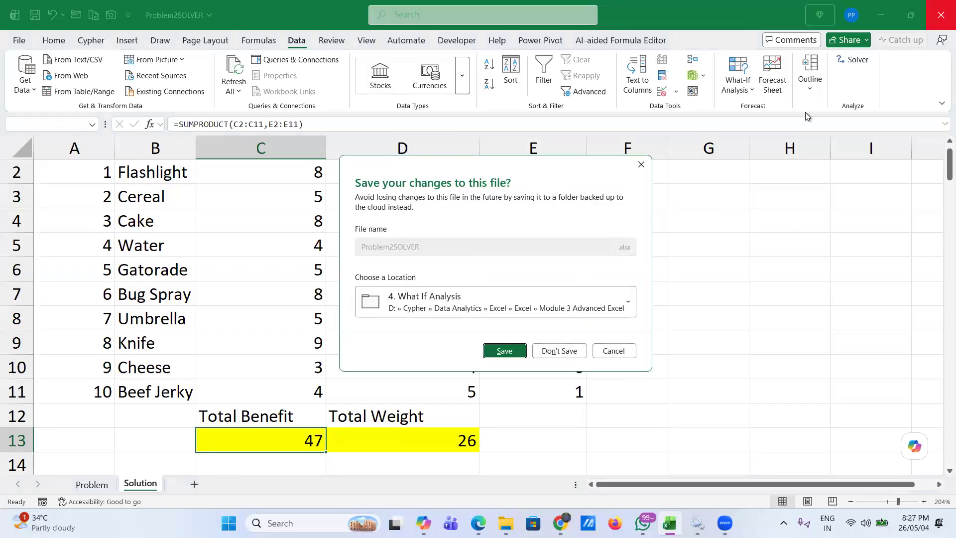
click(556, 349)
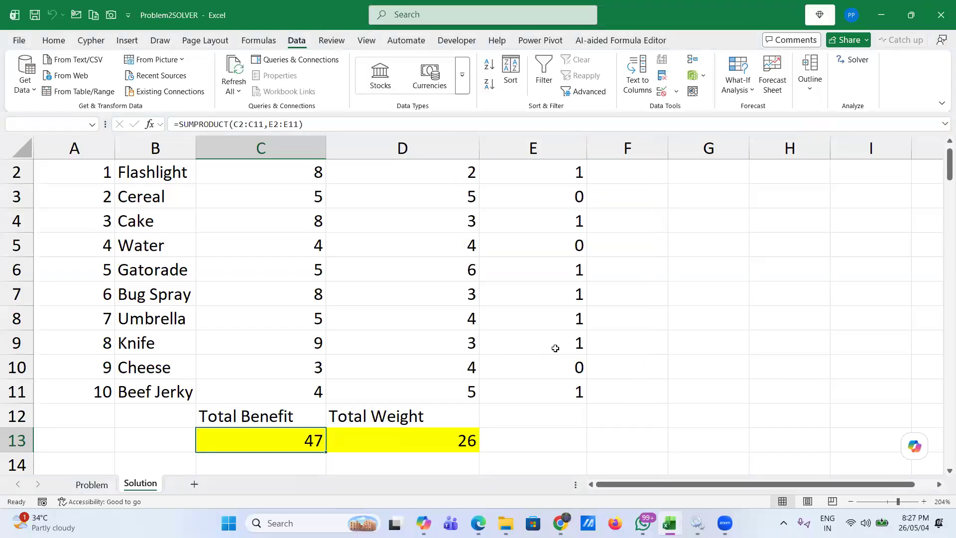
mouse_move(506, 523)
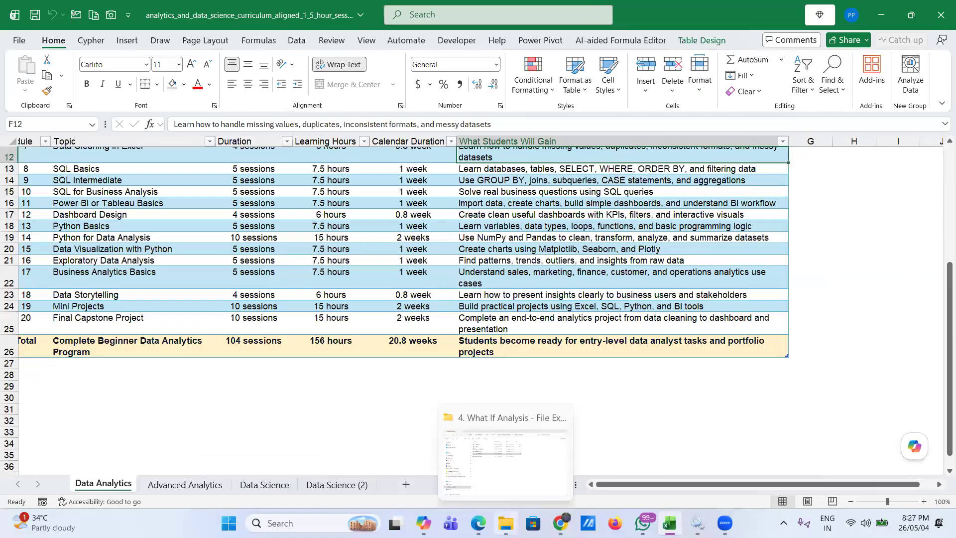
click(469, 462)
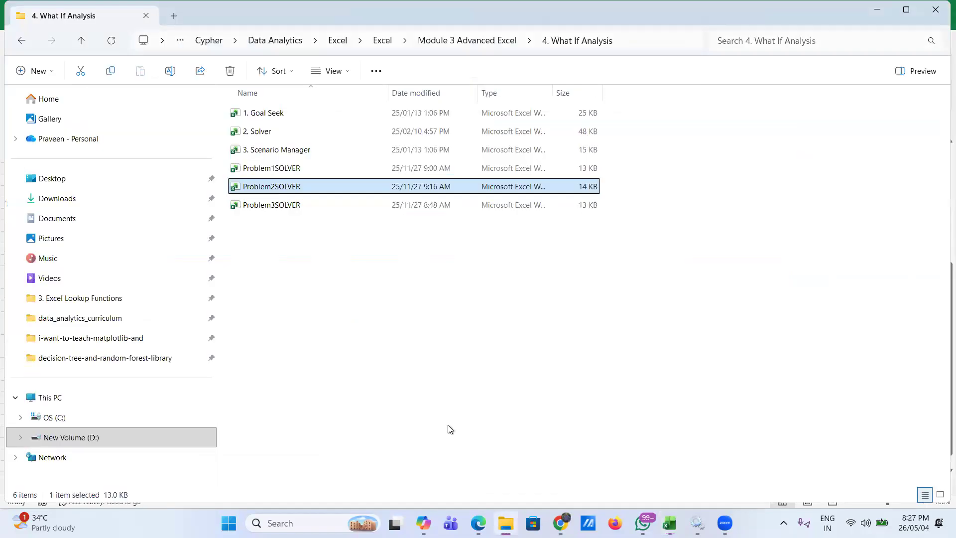
double_click(275, 206)
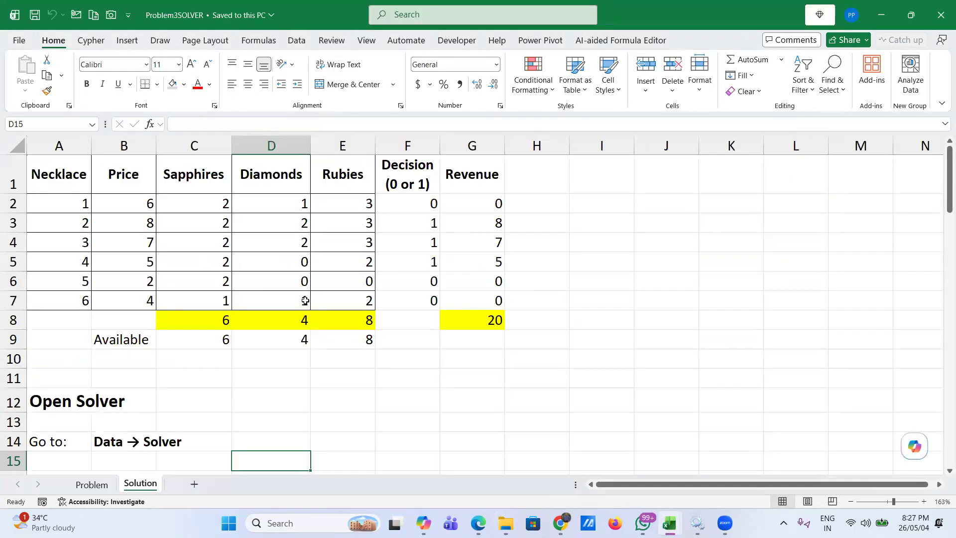
- Read the necklace question on the Problem sheet and examine the necklace numbers, prices and available jewel amounts
click(89, 485)
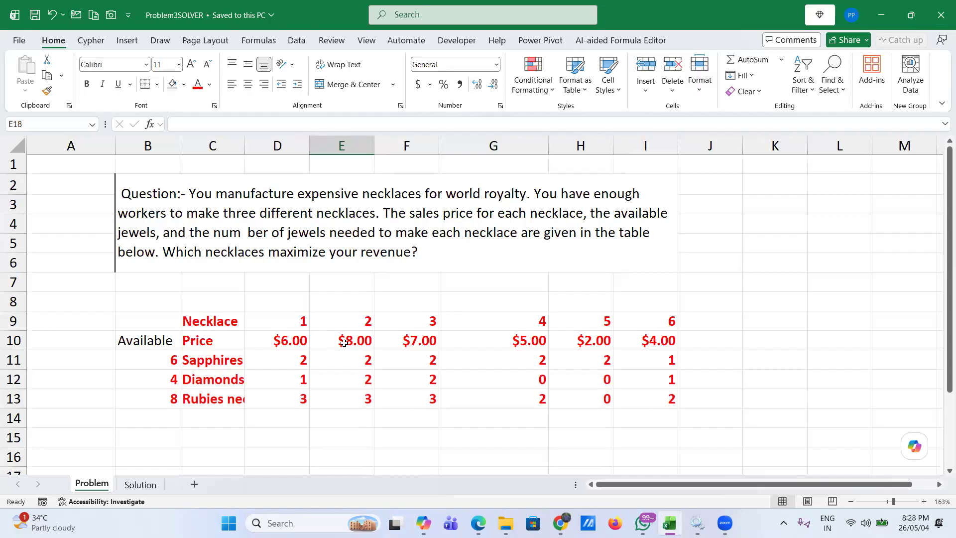
click(270, 324)
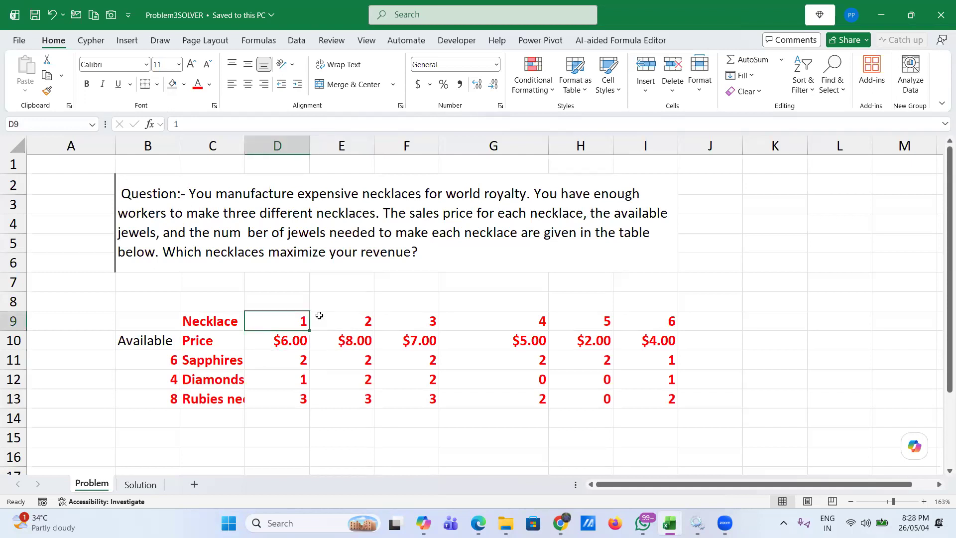
click(664, 321)
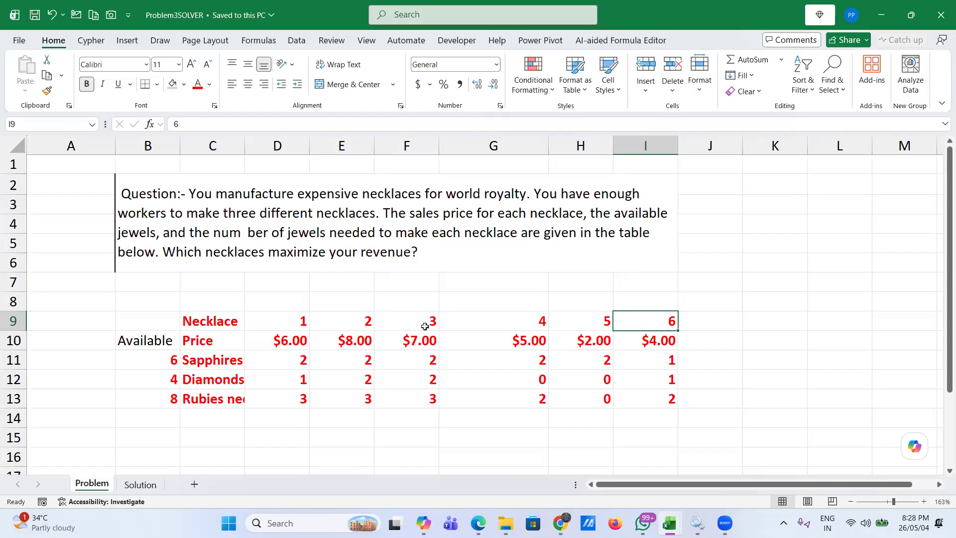
click(275, 341)
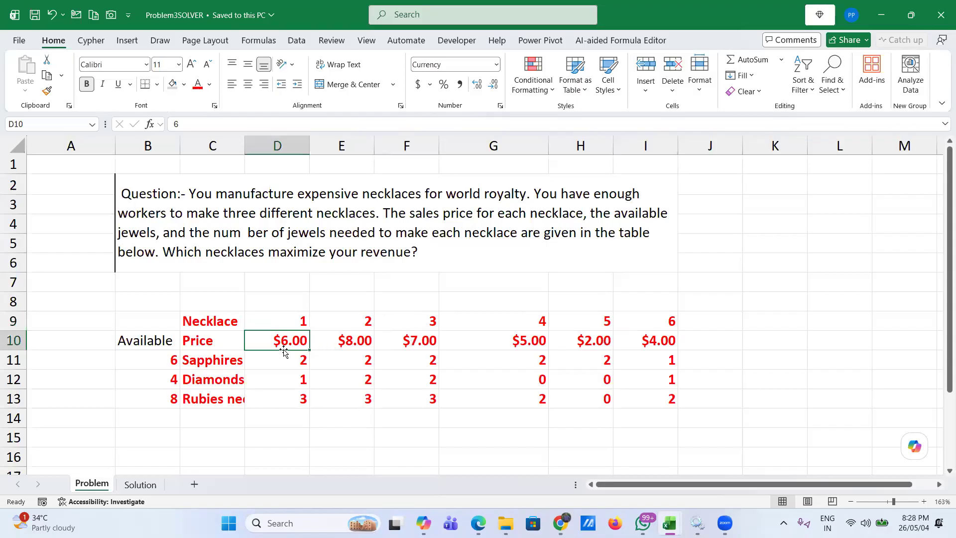
click(155, 359)
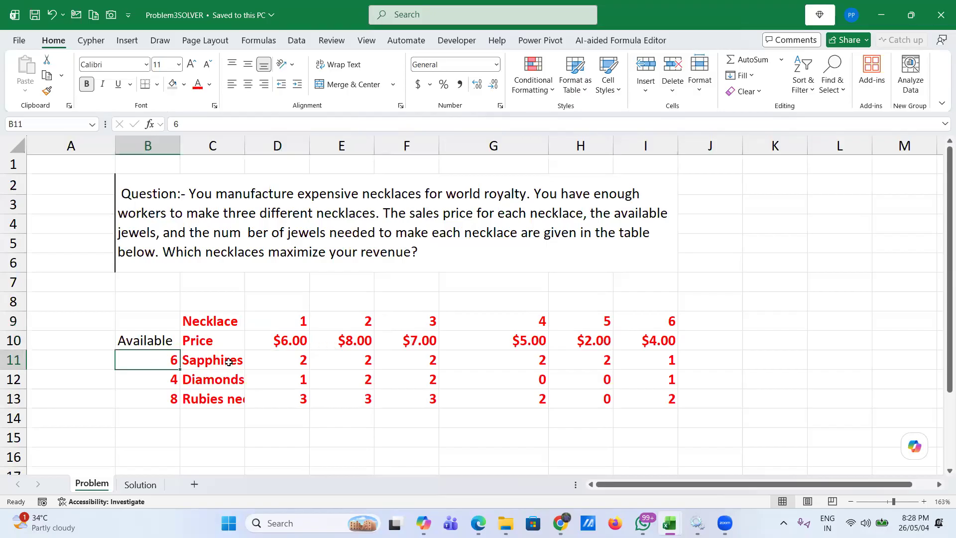
click(164, 382)
click(161, 402)
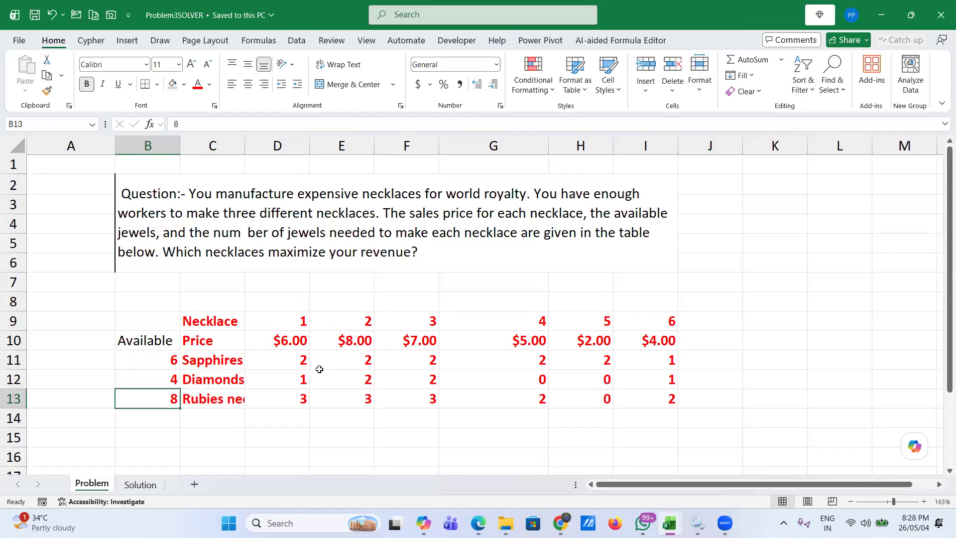
- Examine the sapphires, diamonds and rubies needed for each of the six necklaces in the problem table
click(297, 359)
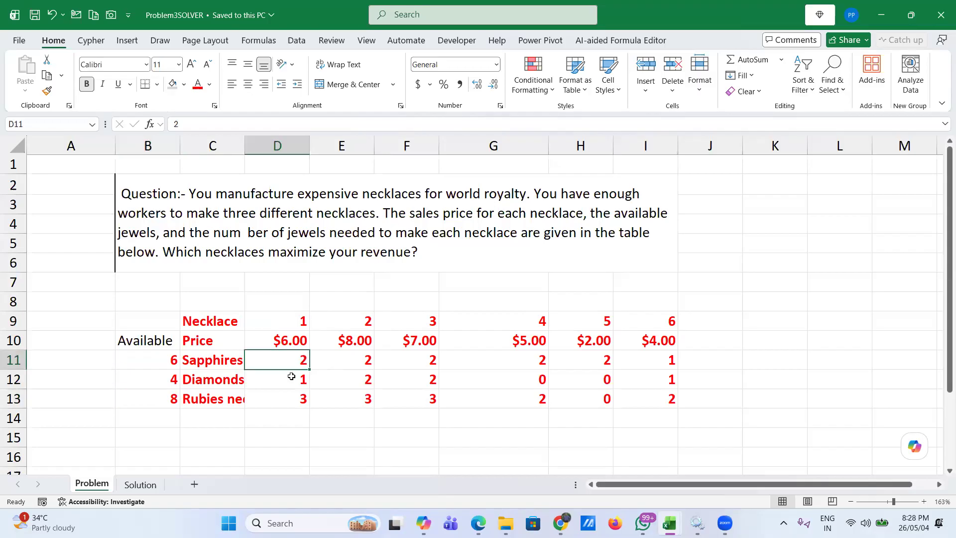
click(291, 377)
click(285, 395)
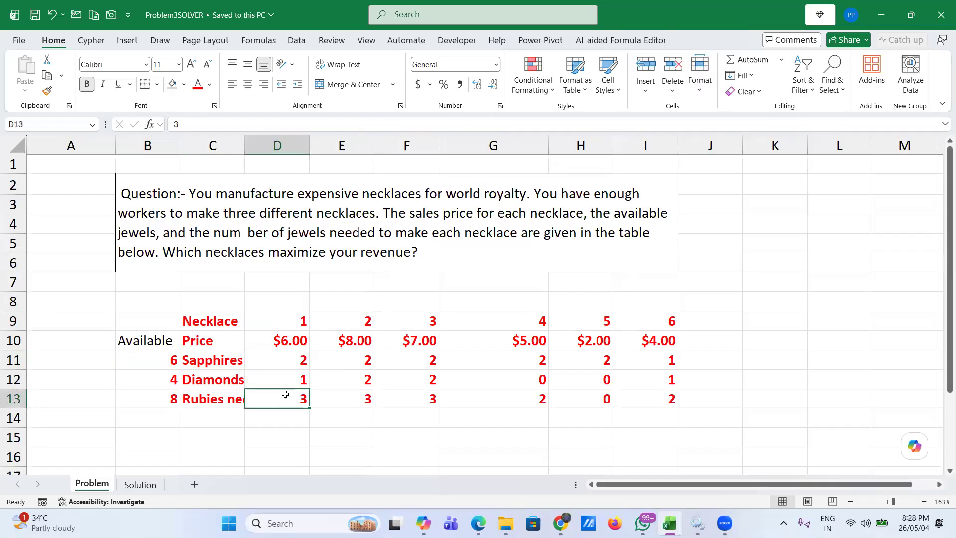
click(356, 363)
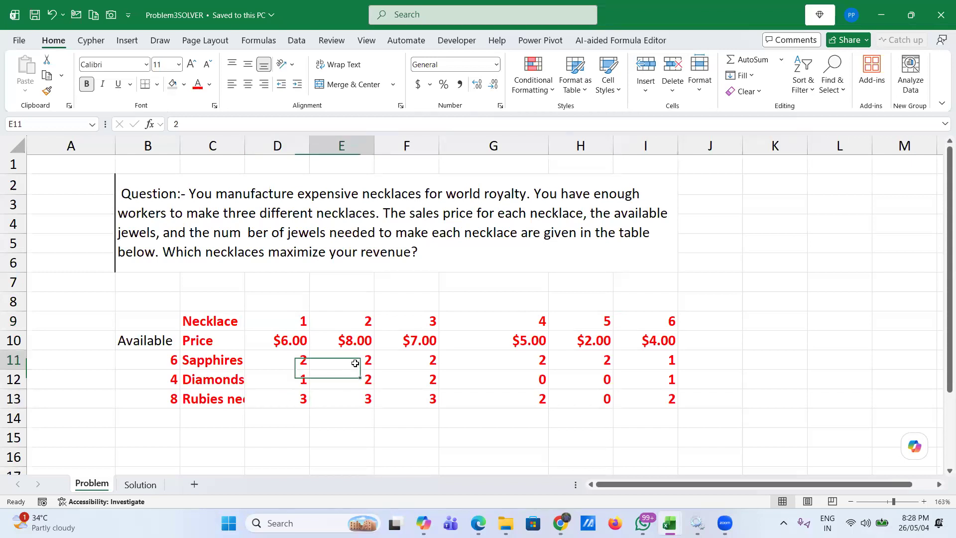
click(350, 377)
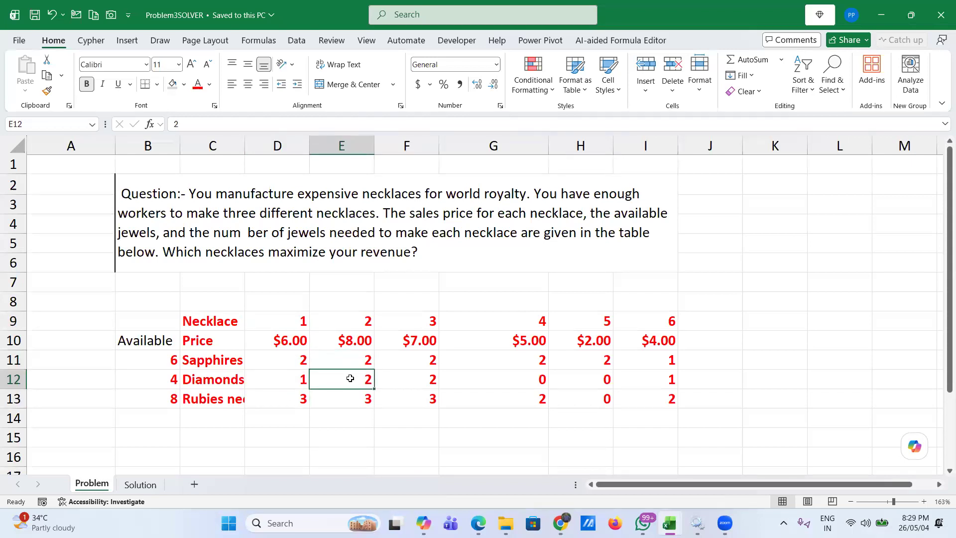
click(347, 403)
click(415, 362)
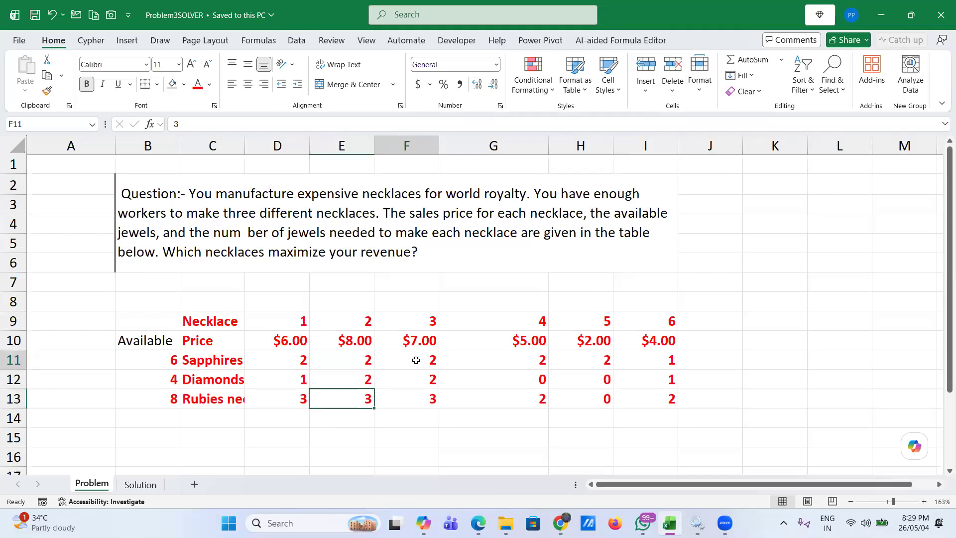
click(409, 380)
click(406, 398)
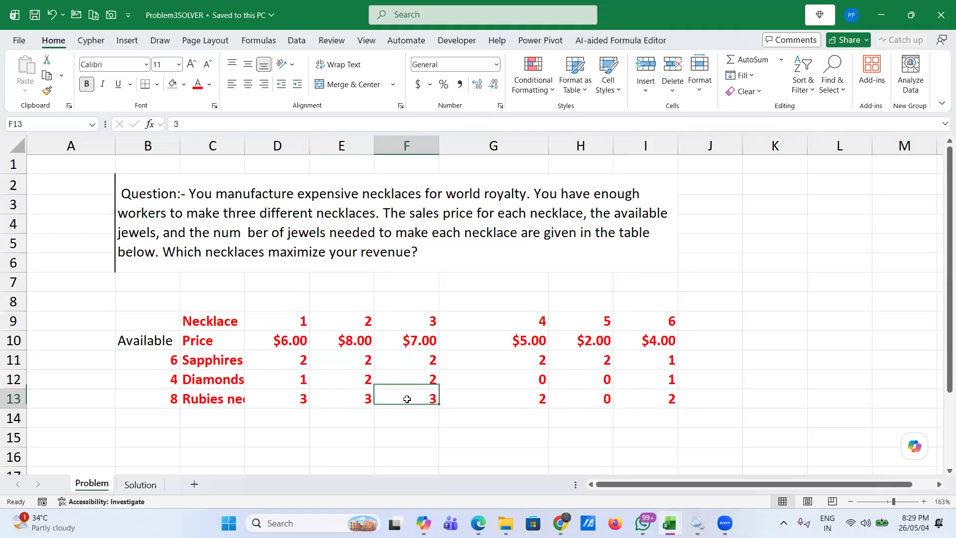
click(523, 359)
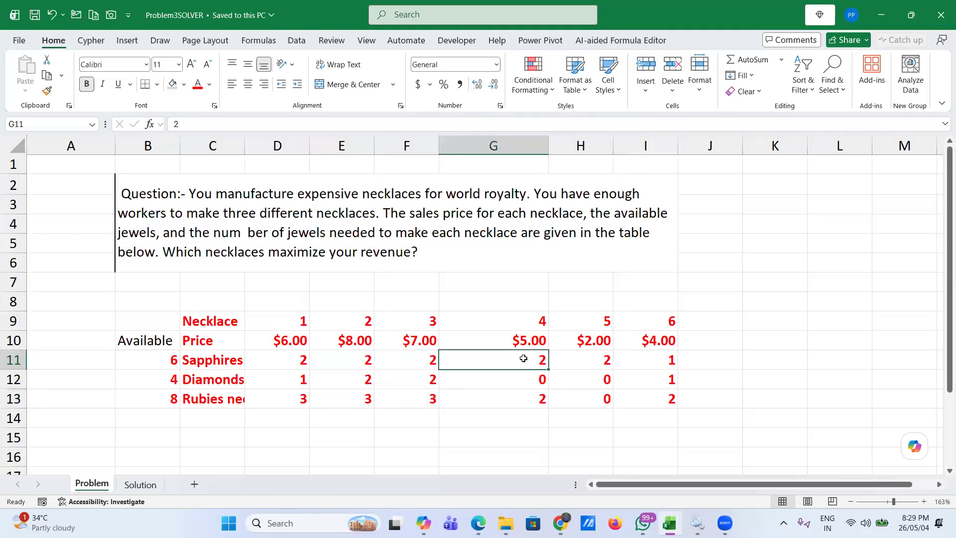
click(521, 401)
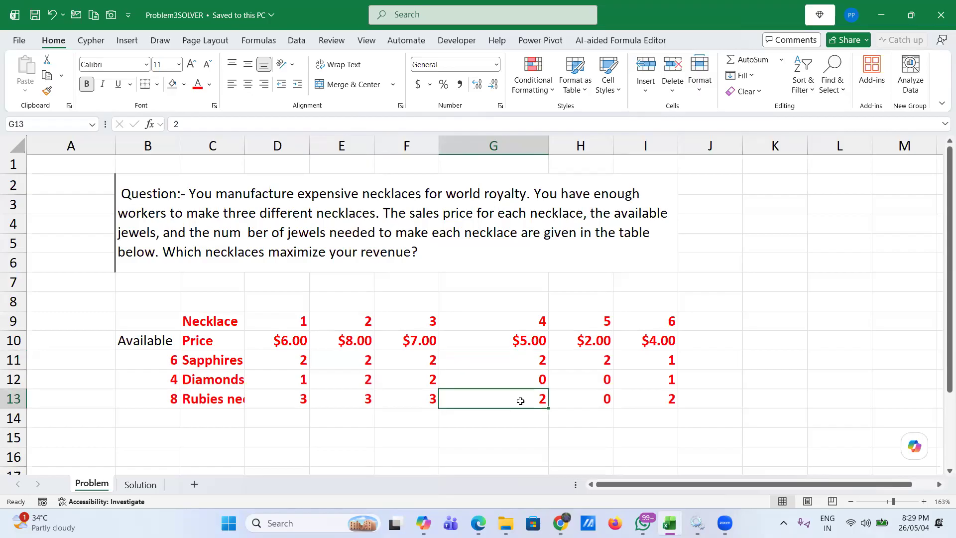
click(593, 361)
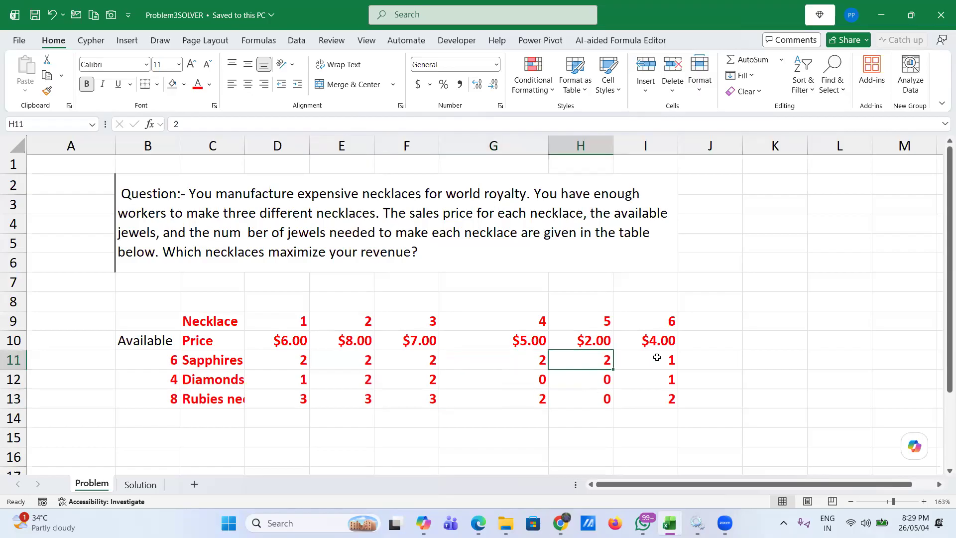
drag(658, 358, 649, 380)
click(649, 379)
click(647, 401)
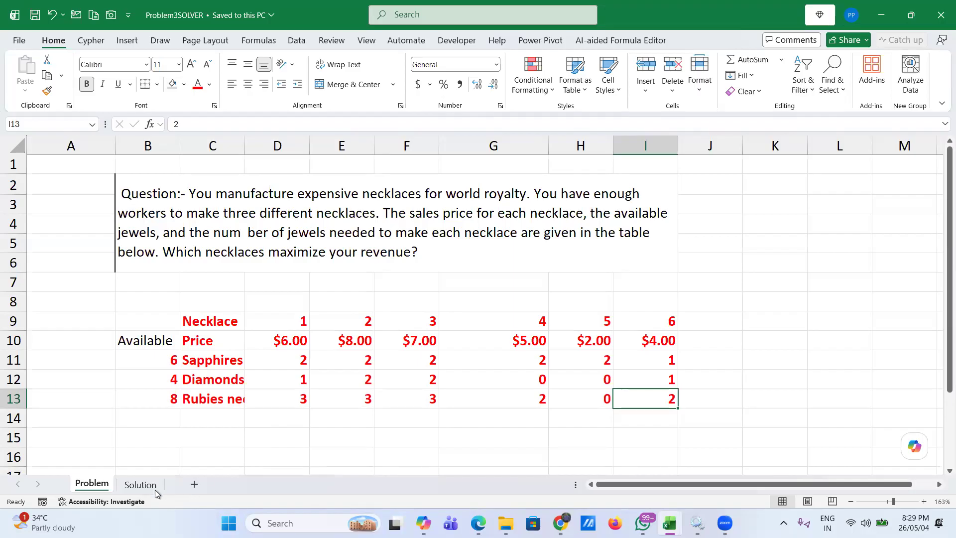
- Clear the jewel totals and available amounts in C8:E9 on the Solution sheet
click(140, 485)
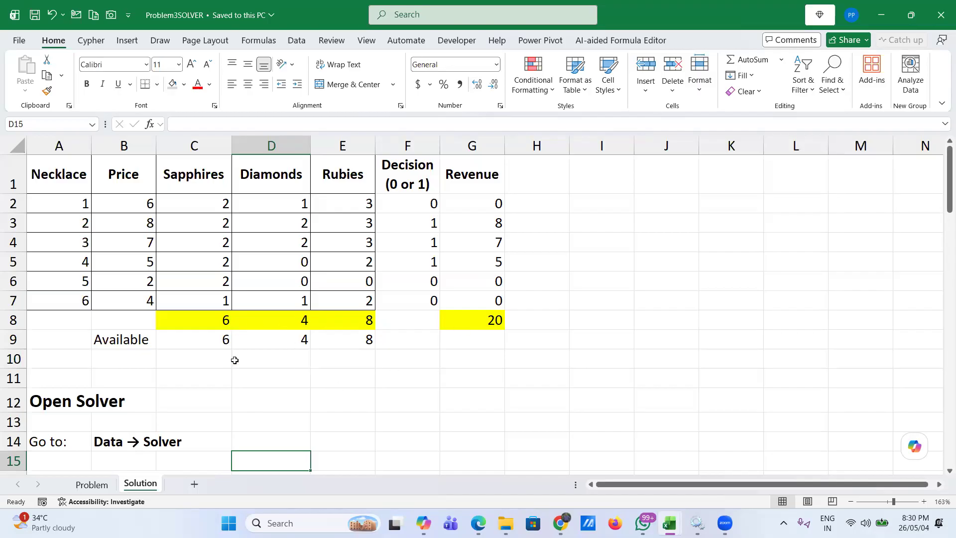
click(212, 319)
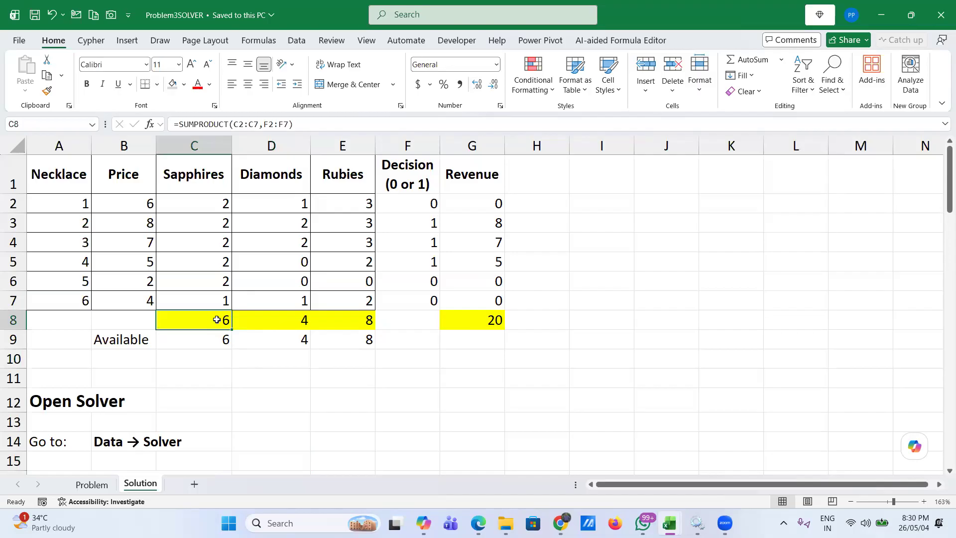
shift+click(347, 341)
key(ctrl+c)
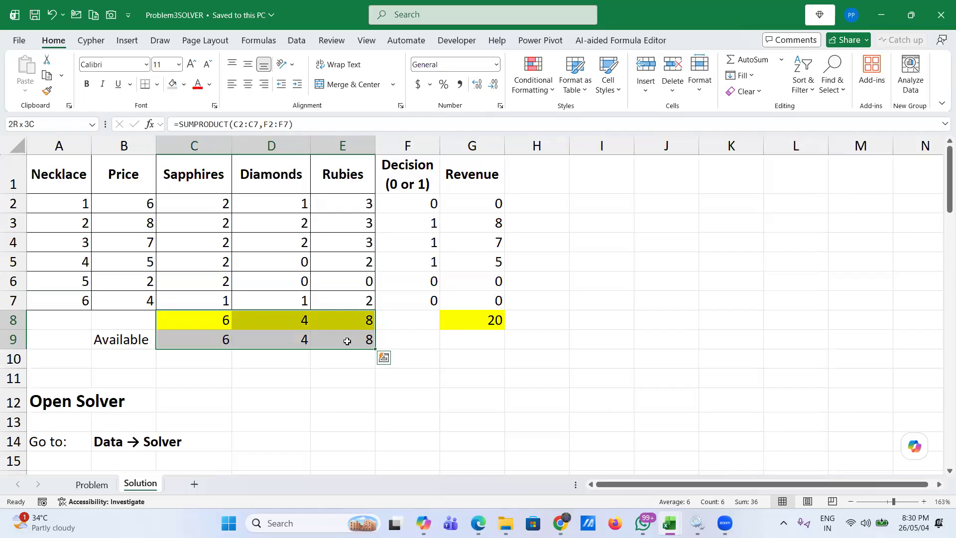
key(Delete)
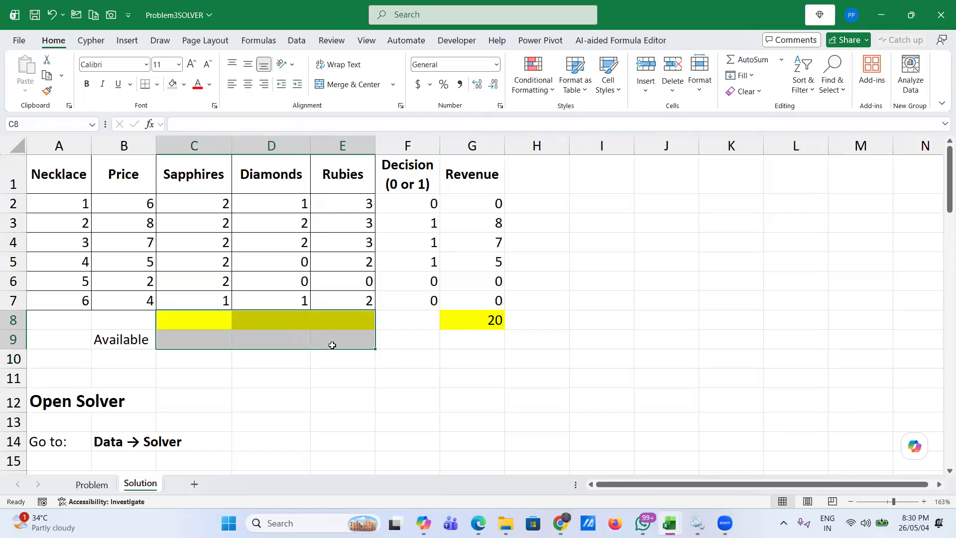
click(195, 319)
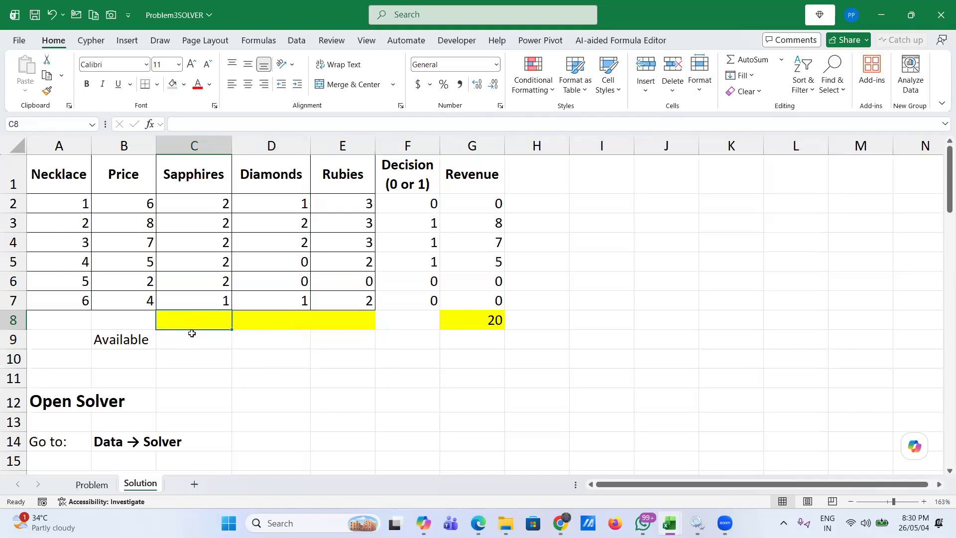
- Restore the cleared amounts in C8:E9, and clear only the jewel totals in C8:E8
key(ctrl+v)
click(193, 323)
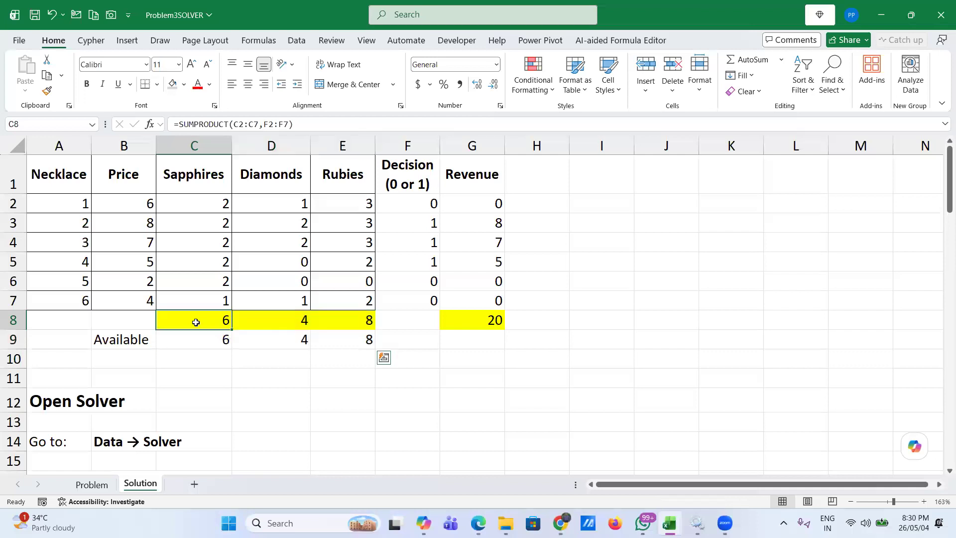
shift+click(336, 315)
key(Delete)
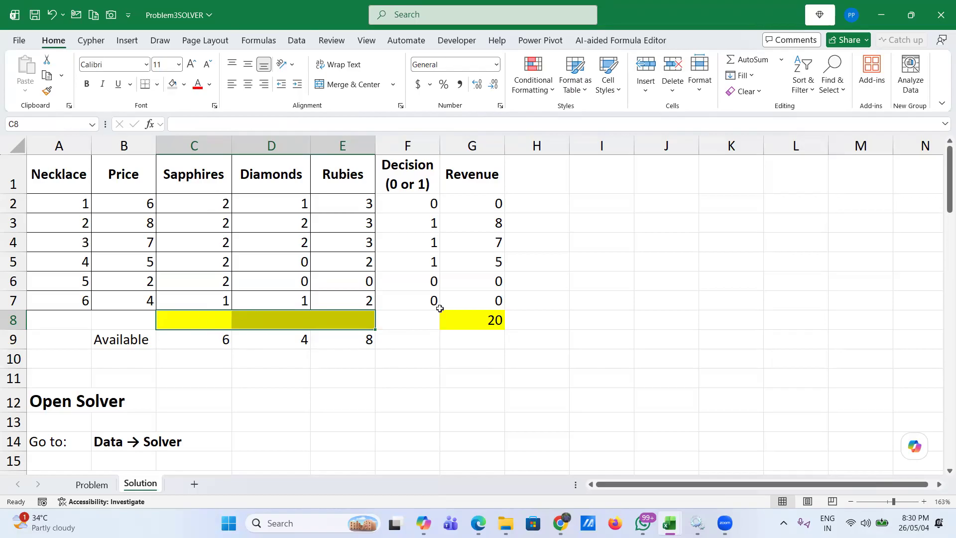
- Clear the 0-or-1 decision values in F2:F7 for all six necklaces
click(411, 200)
shift+click(419, 300)
key(Delete)
- Try clearing the revenue formulas in G2:G8, and undo the deletion
click(468, 200)
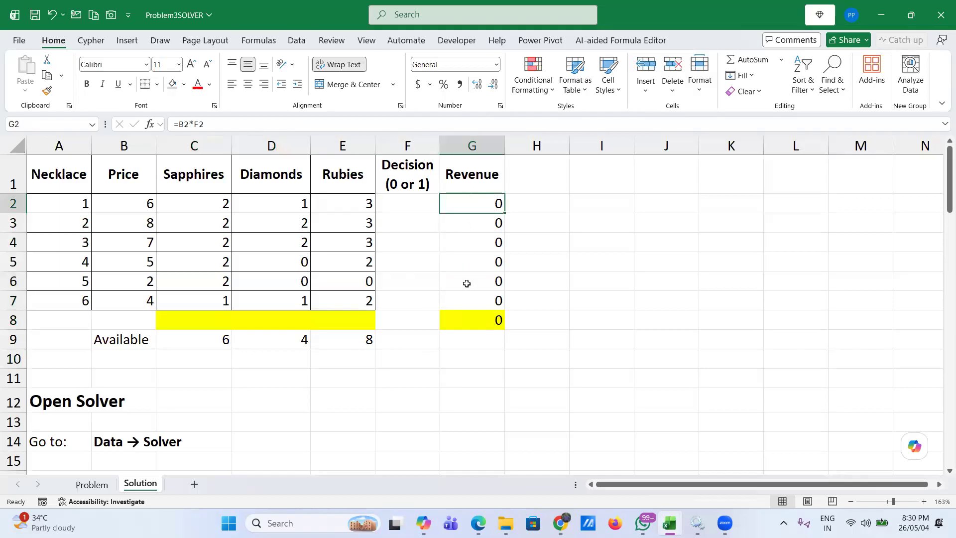
shift+click(473, 320)
key(Delete)
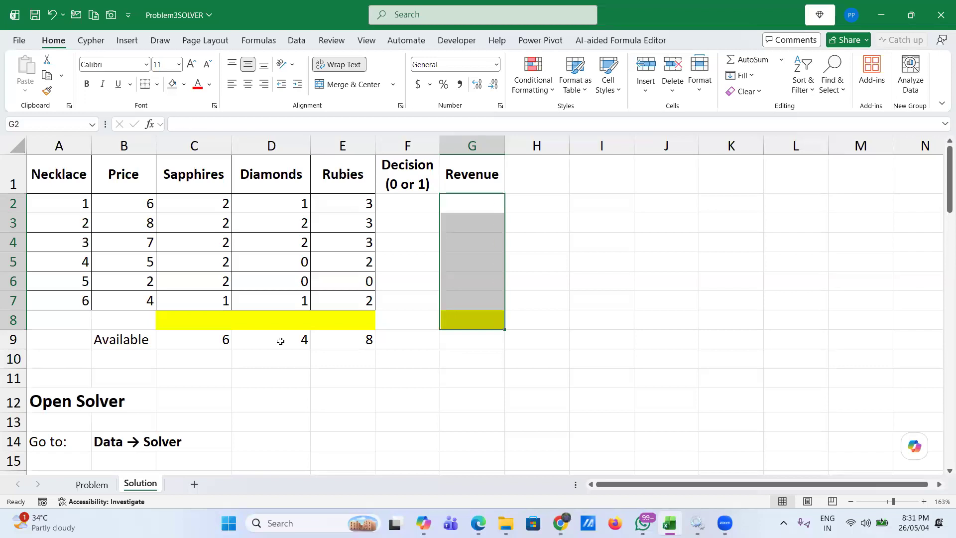
key(ctrl+z)
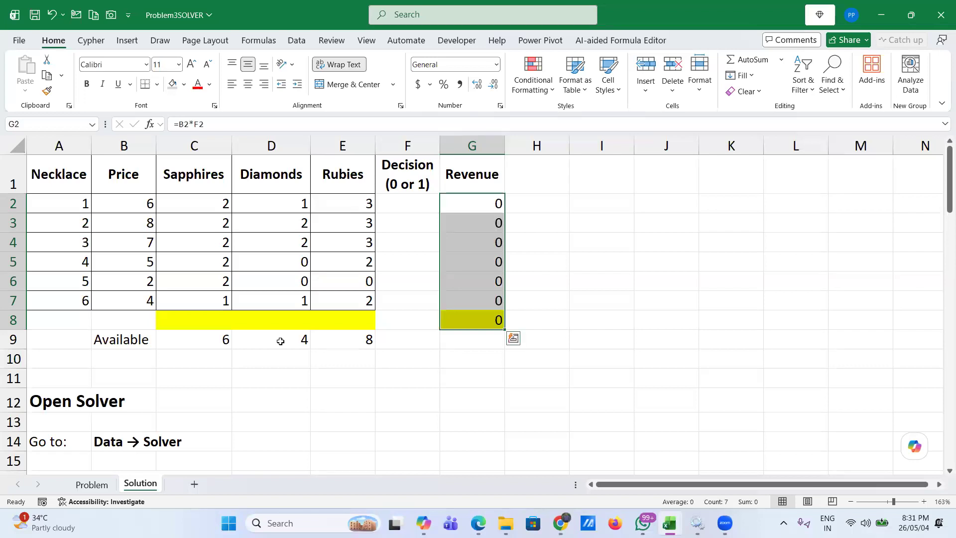
- Examine the revenue total formula in G8 and how G2 uses the decision cell F2
click(466, 318)
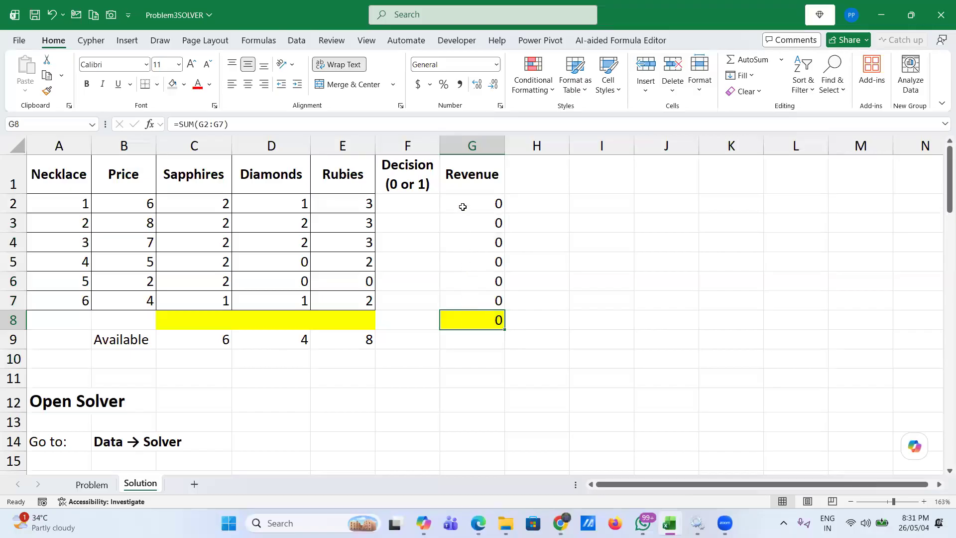
click(408, 203)
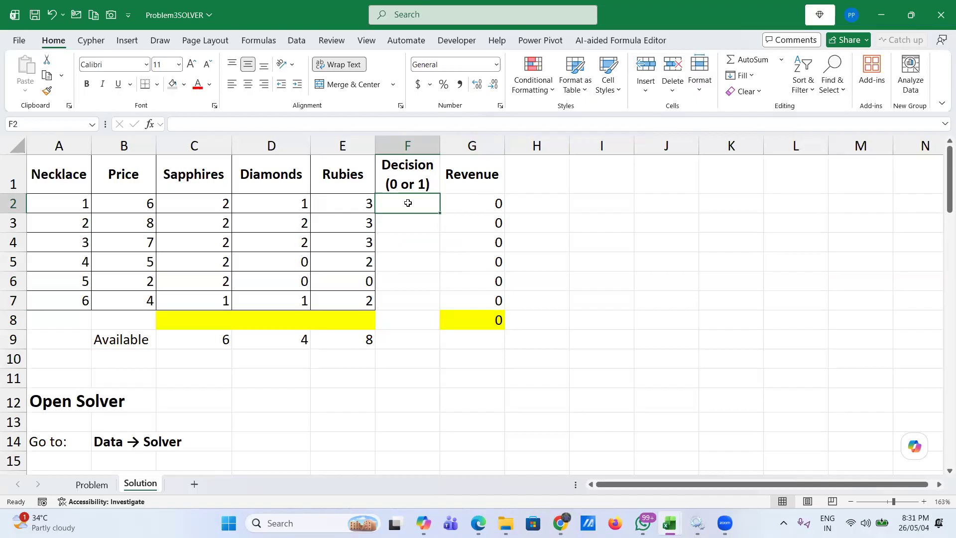
click(479, 208)
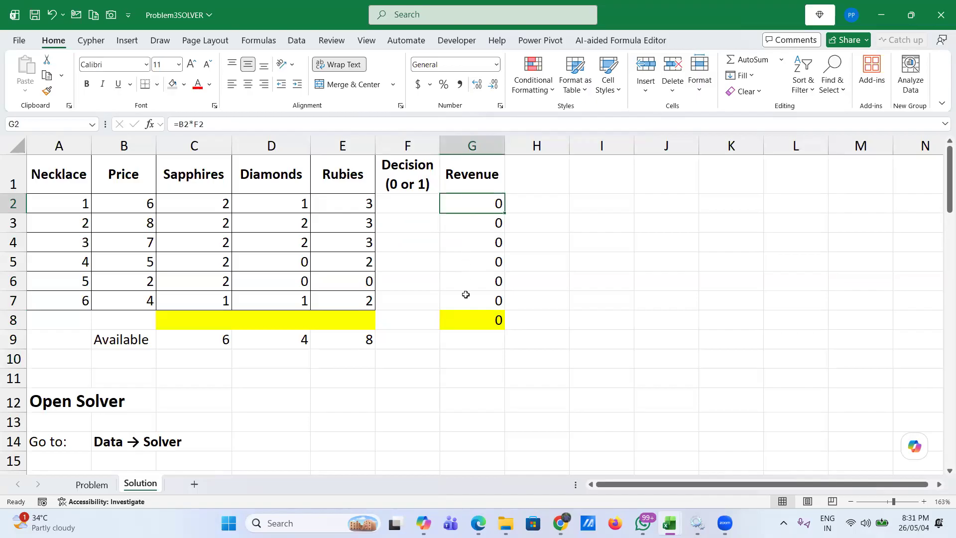
click(406, 204)
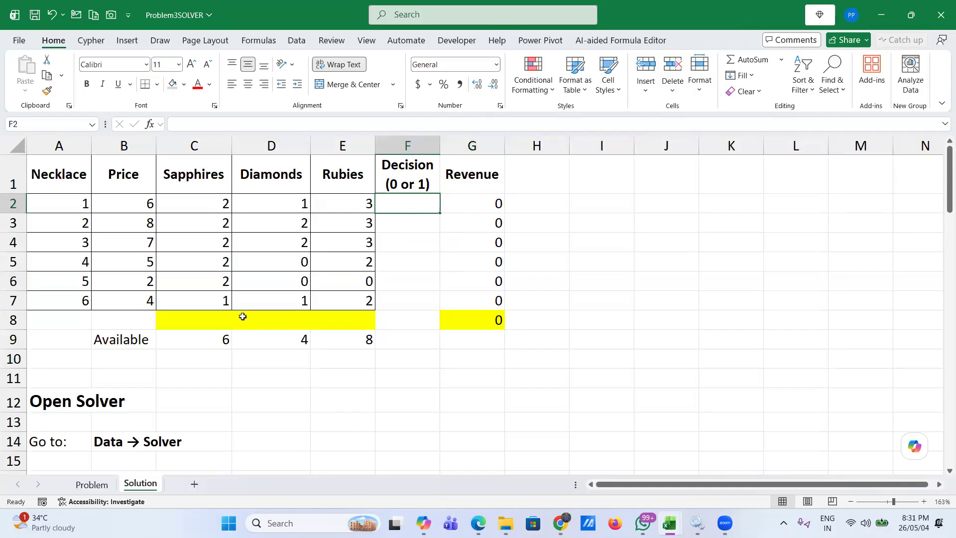
- Total the sapphires used in C8 with the formula =SUM(C2:C7*F2:F7)
click(199, 321)
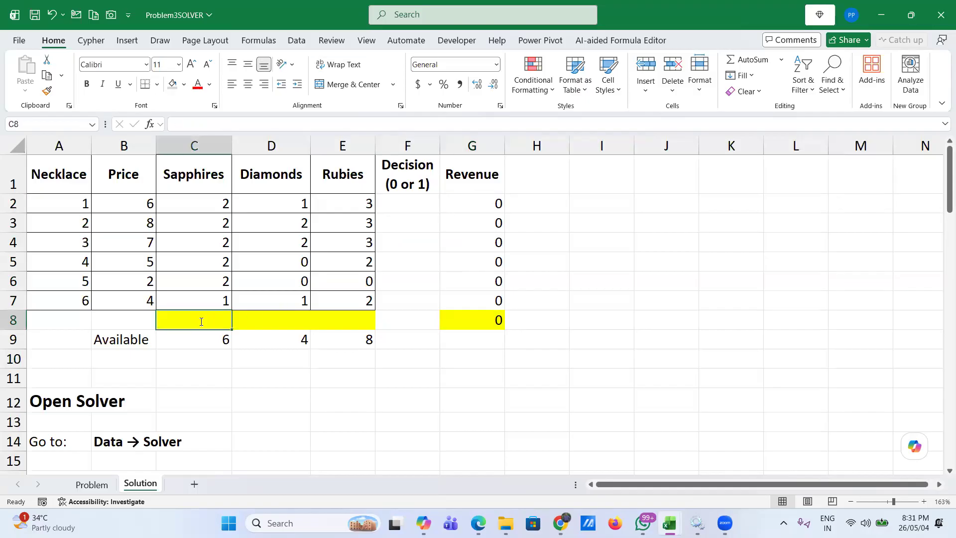
text(=sum)
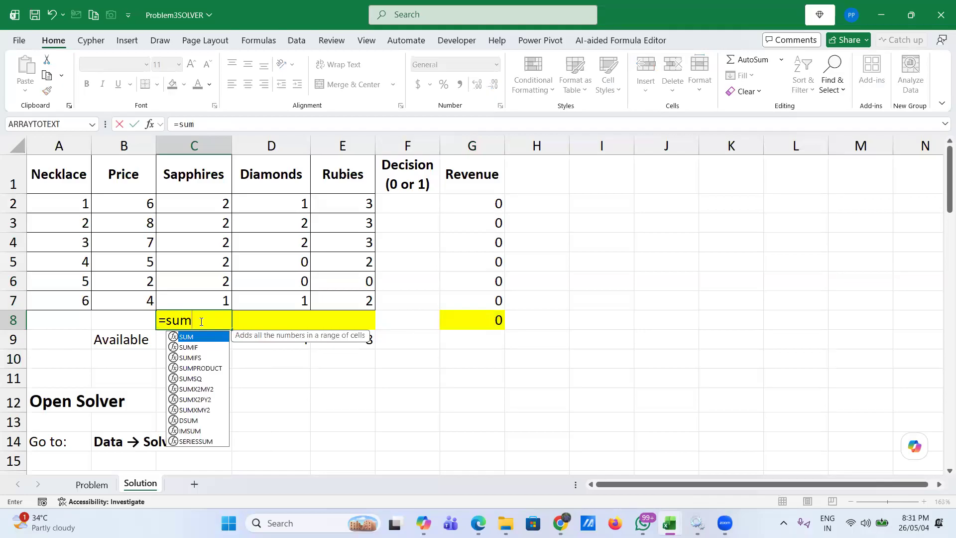
key(Tab)
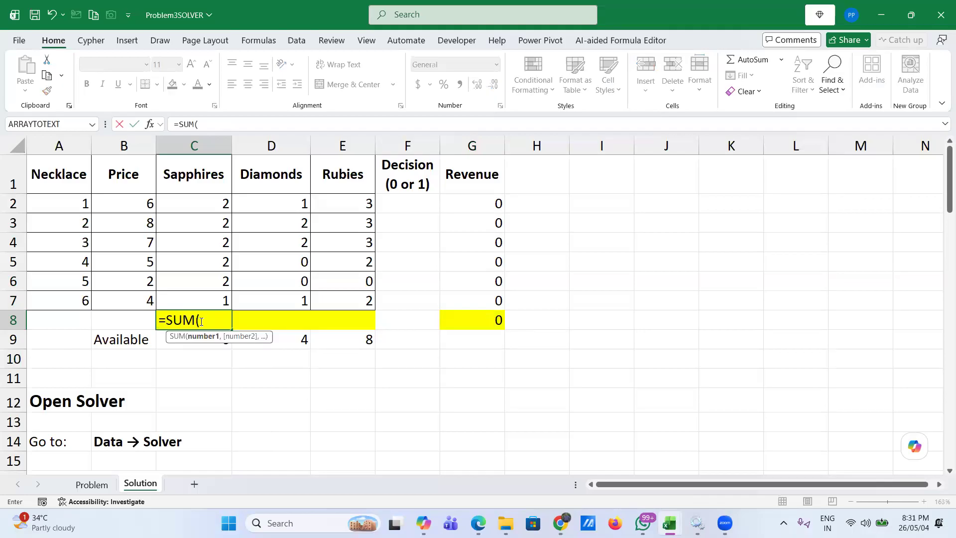
click(200, 205)
drag(187, 292, 190, 295)
text(*)
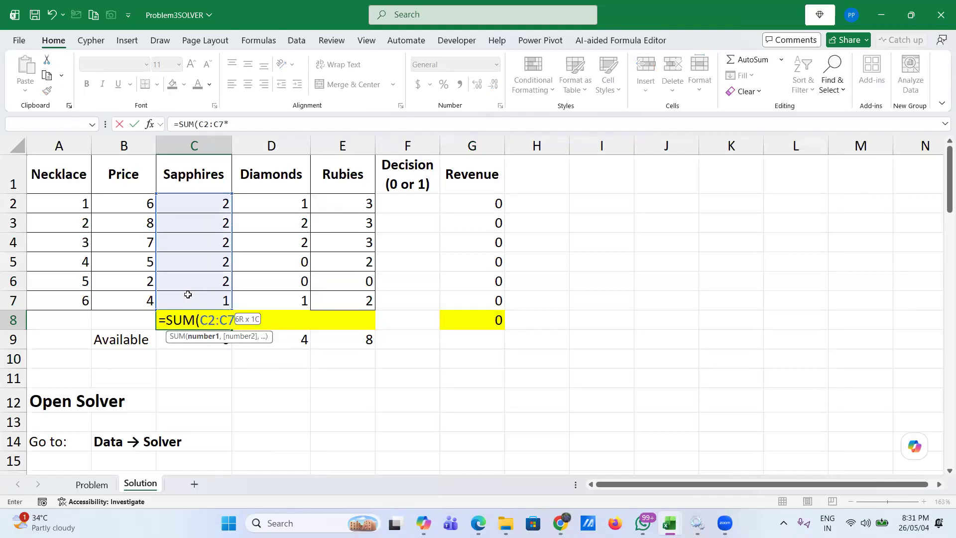
click(404, 197)
drag(402, 300, 402, 301)
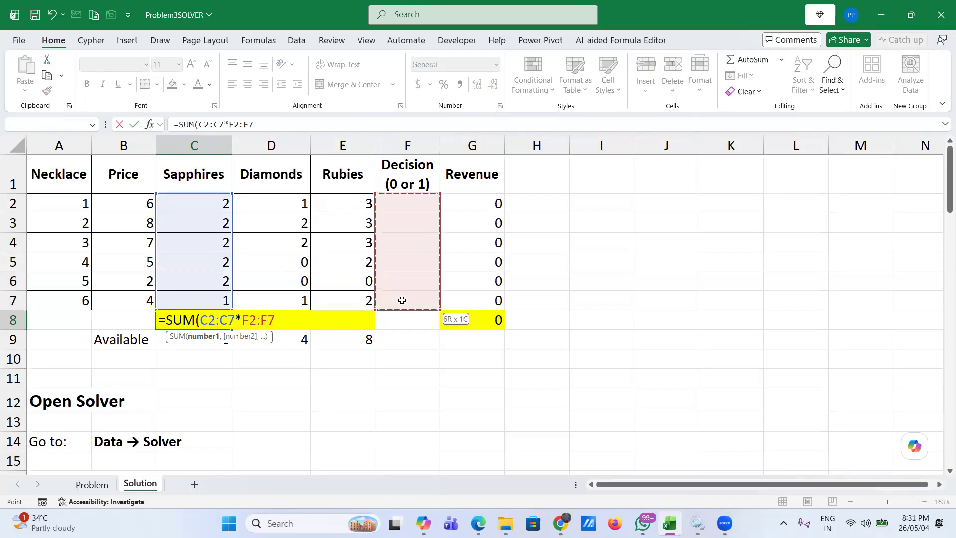
text())
key(Return)
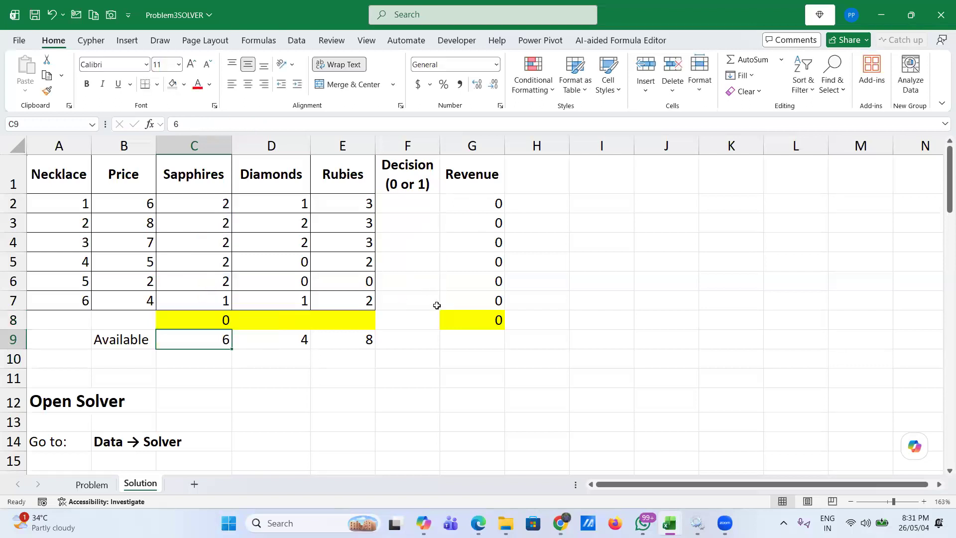
- Try to total the diamonds used in D8 with =D2:D7*F2:F7, accepting the proposed formula correction
click(285, 322)
text(=)
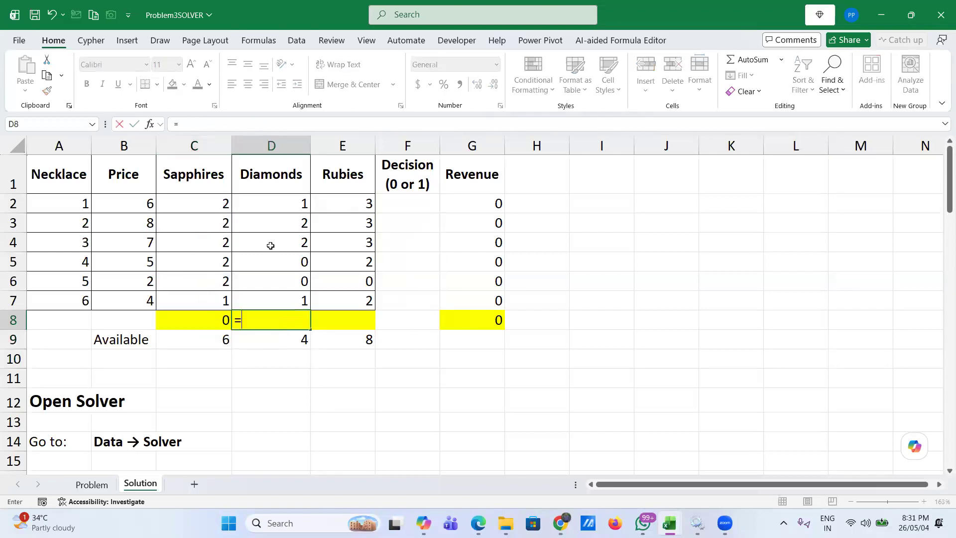
click(272, 197)
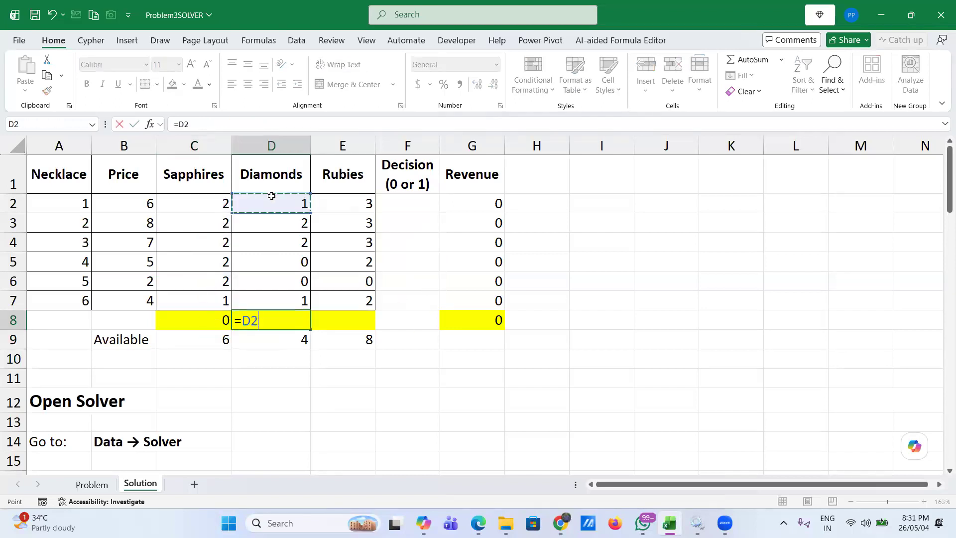
shift+click(268, 298)
text(*)
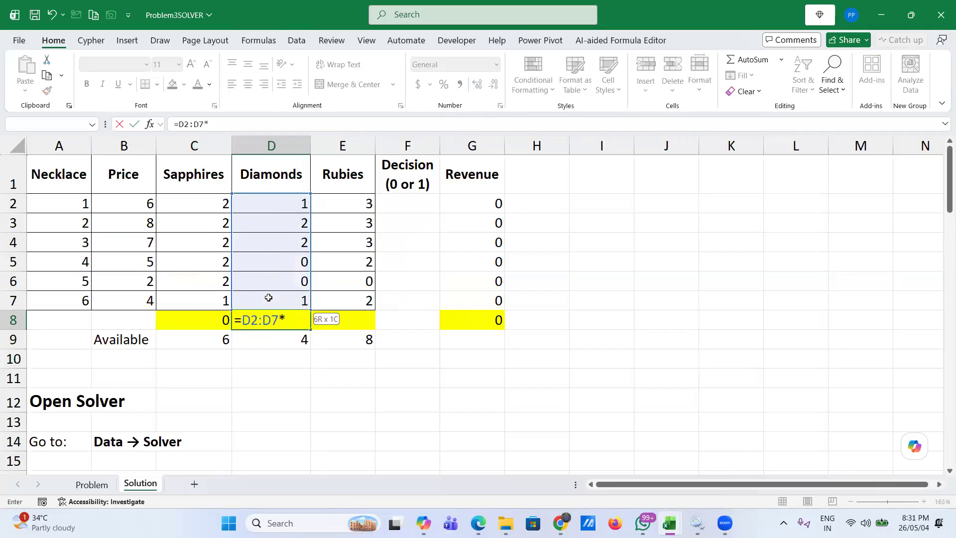
click(391, 199)
shift+click(401, 301)
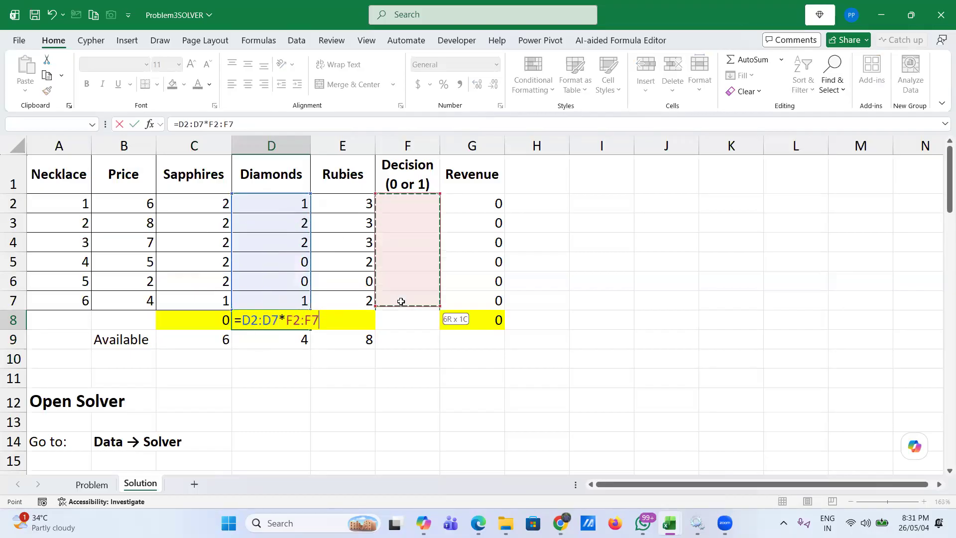
text())
key(Return)
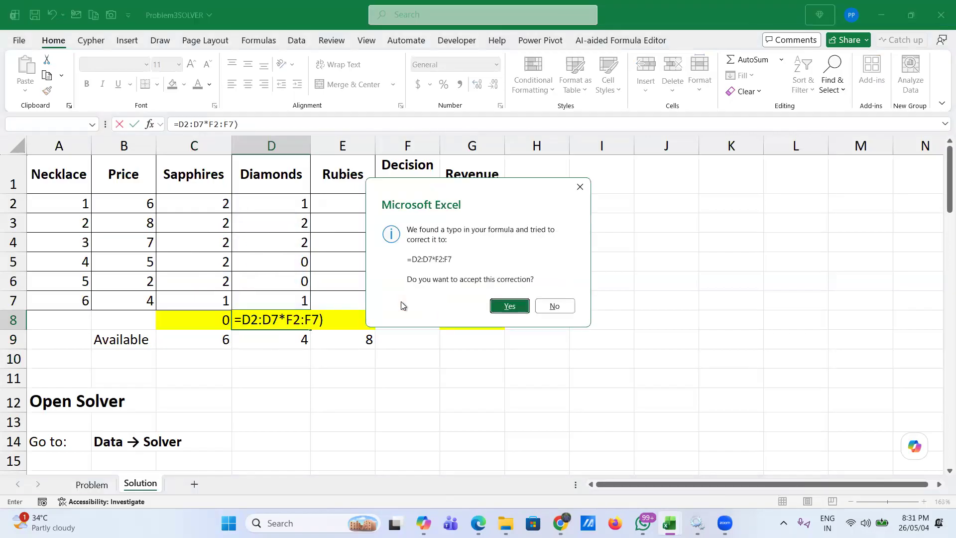
click(507, 306)
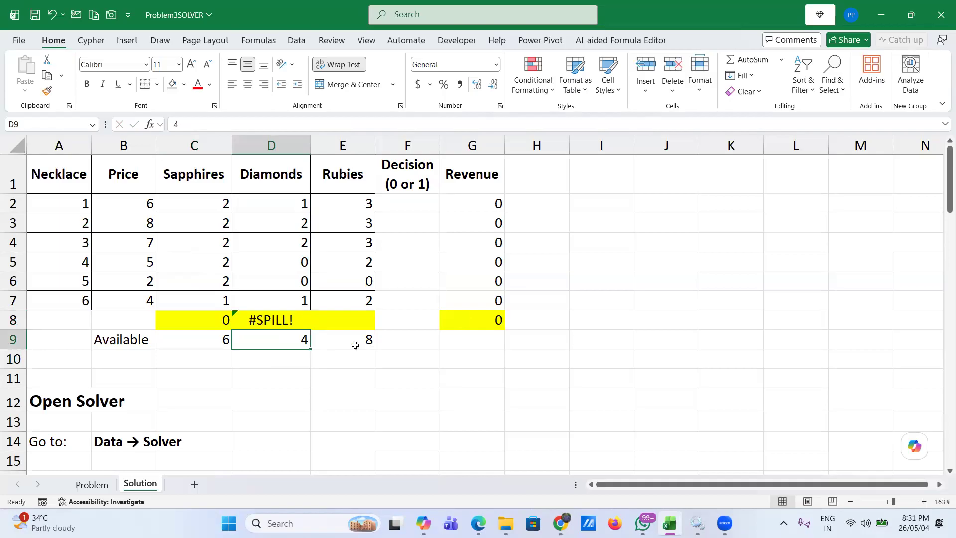
- Replace the diamonds formula in D8 with =SUM(D2:D7*F2:F7)
click(286, 321)
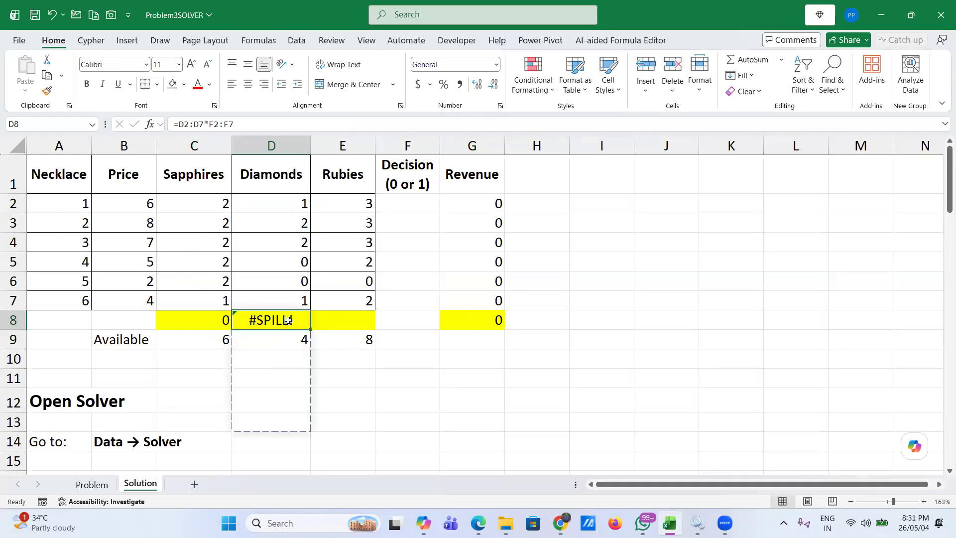
text(=sum)
key(Tab)
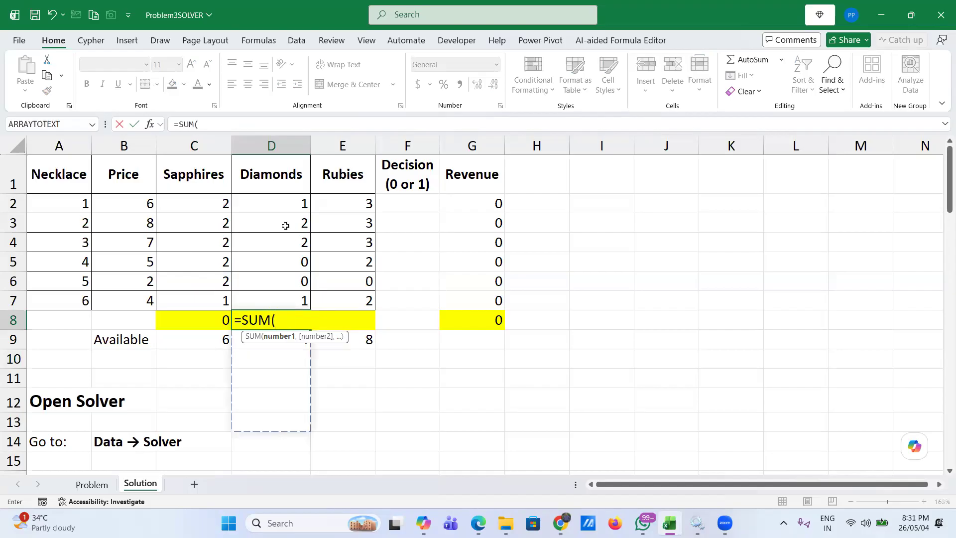
click(278, 205)
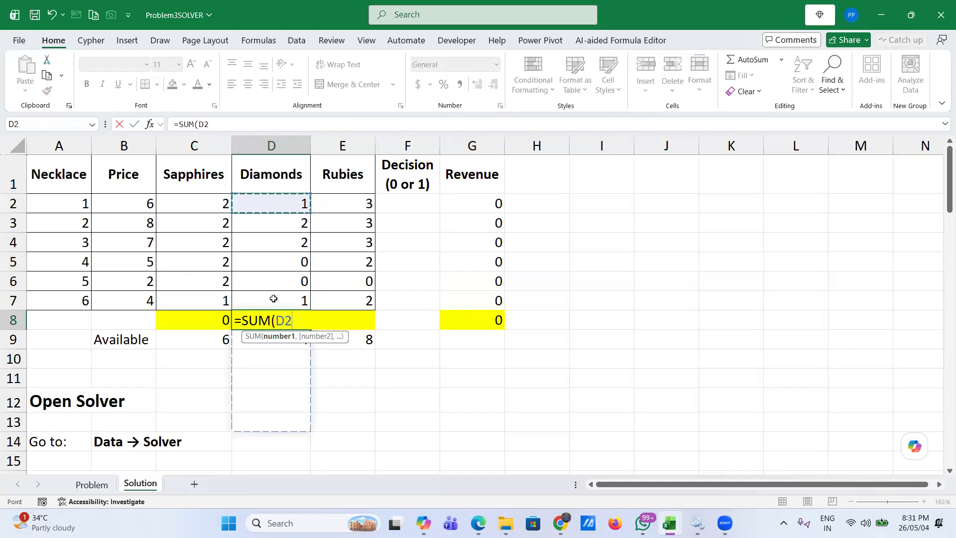
drag(273, 298, 273, 299)
text(*)
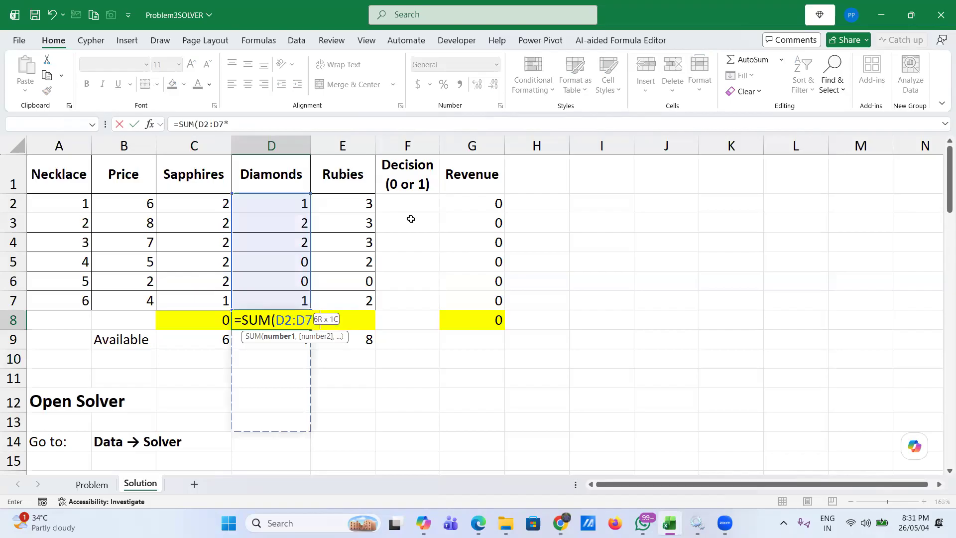
drag(408, 201, 398, 301)
text())
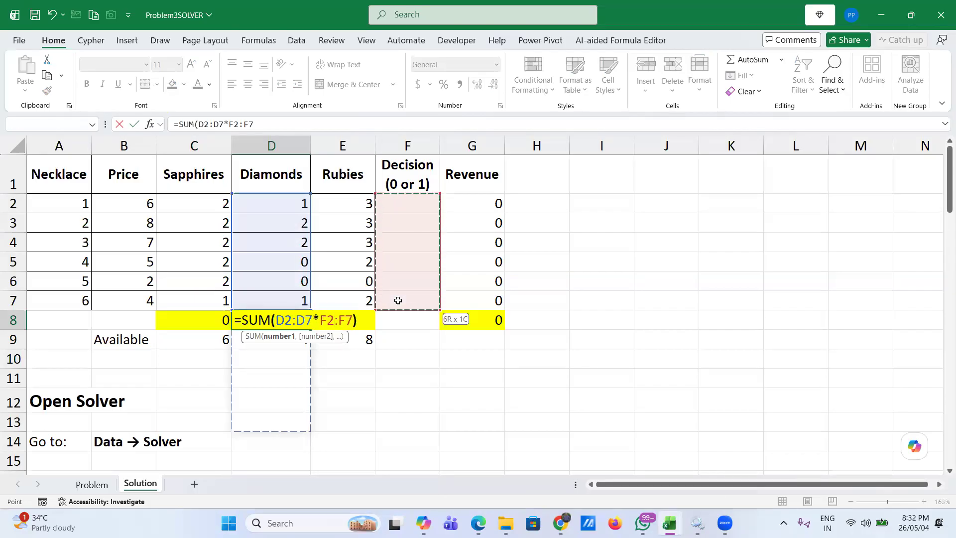
key(Return)
- Total the rubies used in E8 with the formula =SUM(E2:E7*F2:F7)
click(357, 327)
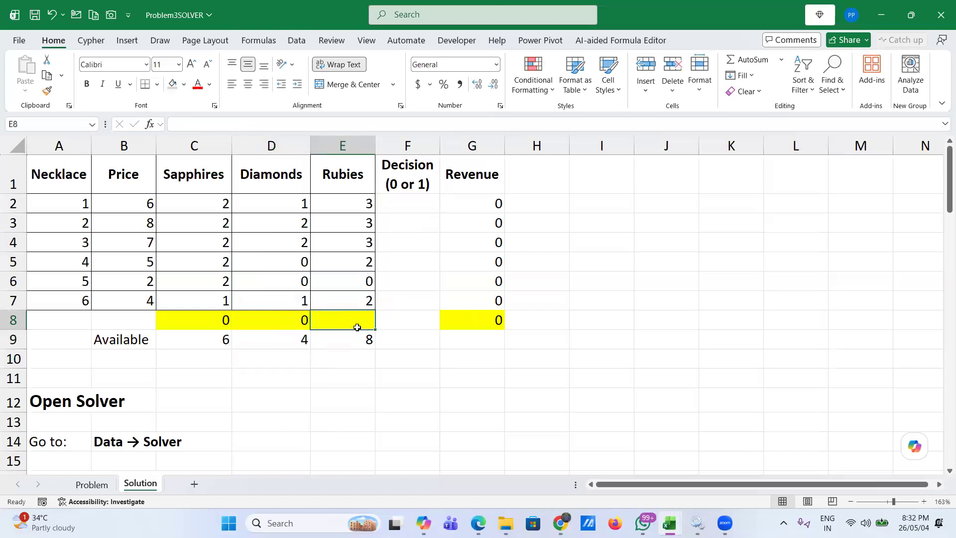
text(=sum)
key(Tab)
drag(350, 200, 342, 304)
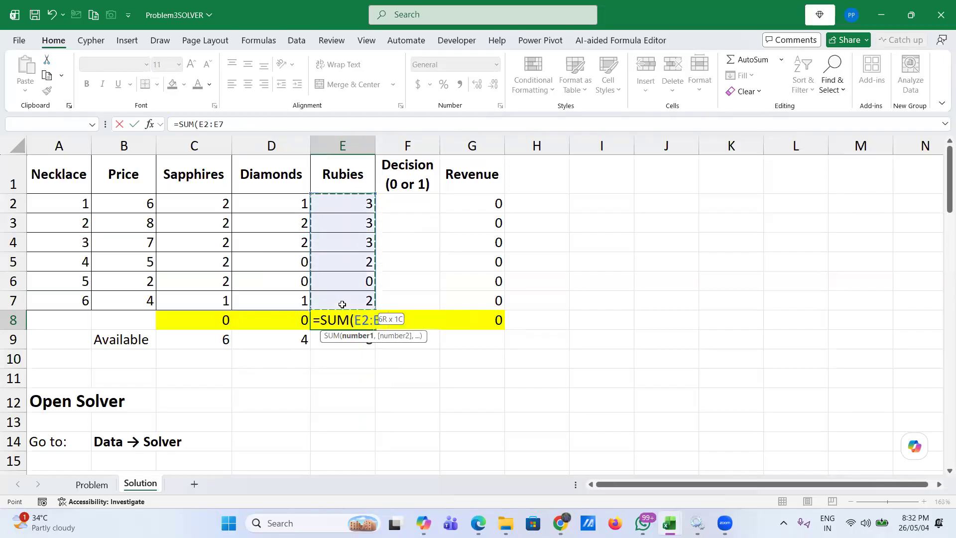
text(*)
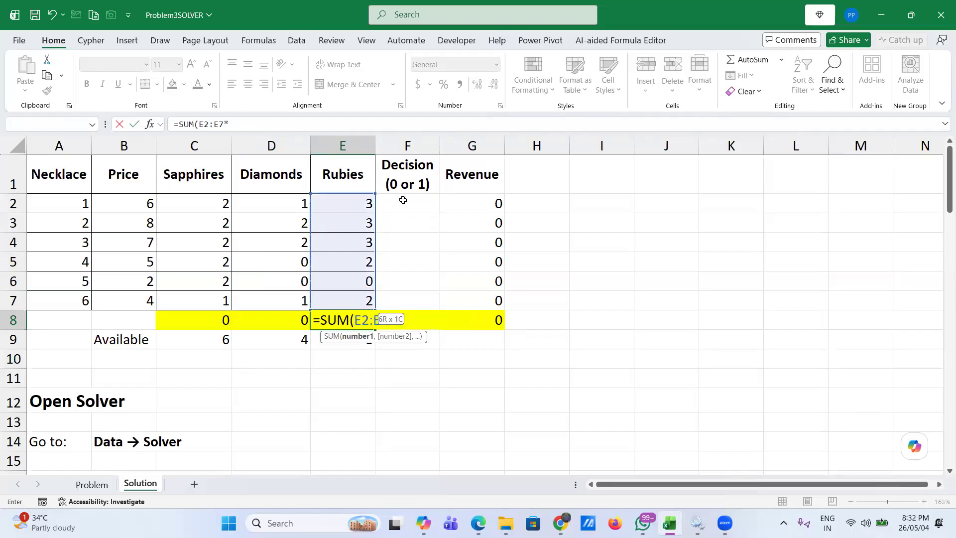
drag(402, 200, 408, 299)
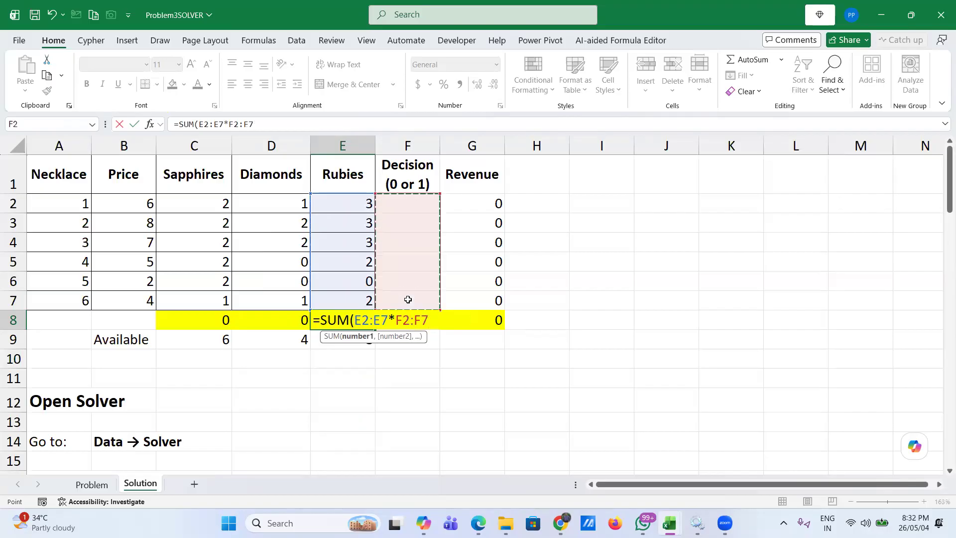
text())
key(Return)
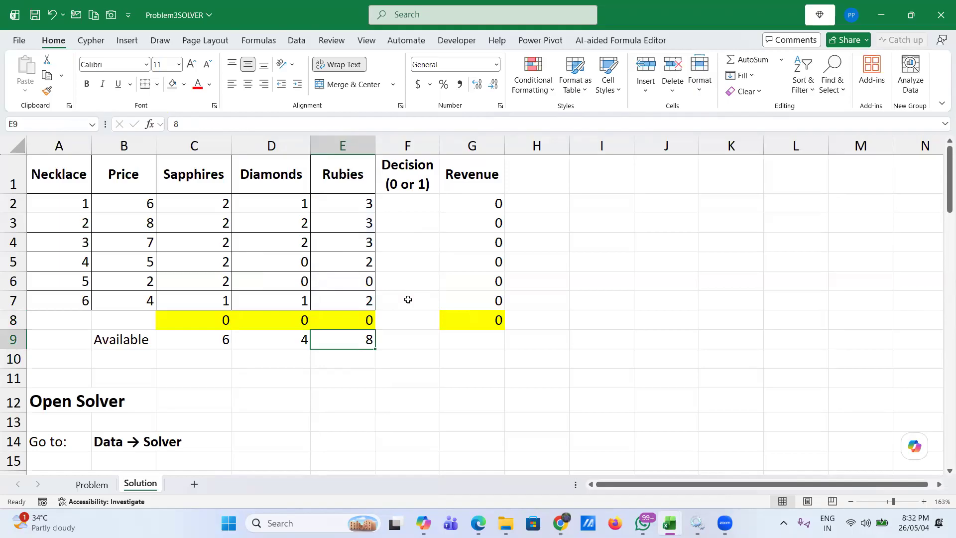
- Review the revenue total in G8, the necklace question on the Problem sheet, and the revenue formula in G2 on the Solution sheet
click(475, 319)
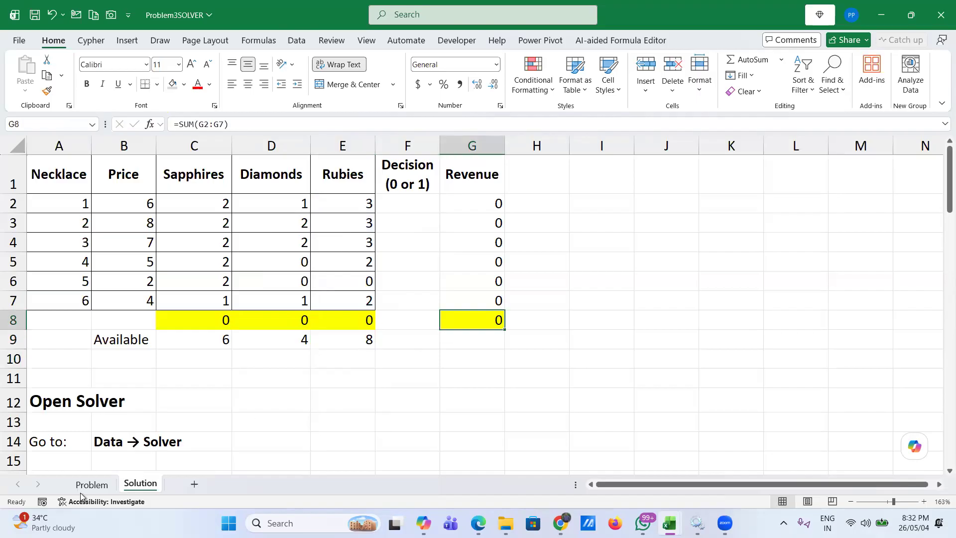
click(90, 484)
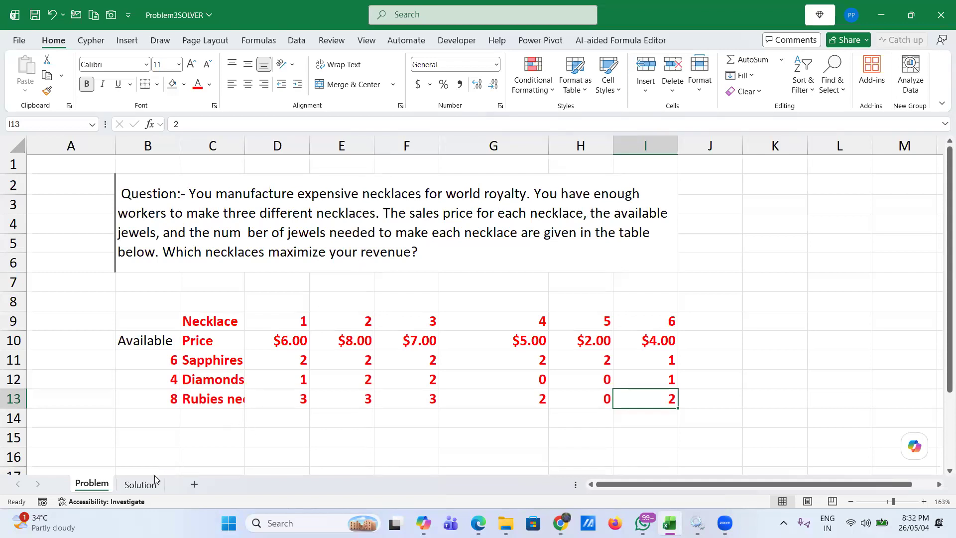
click(139, 485)
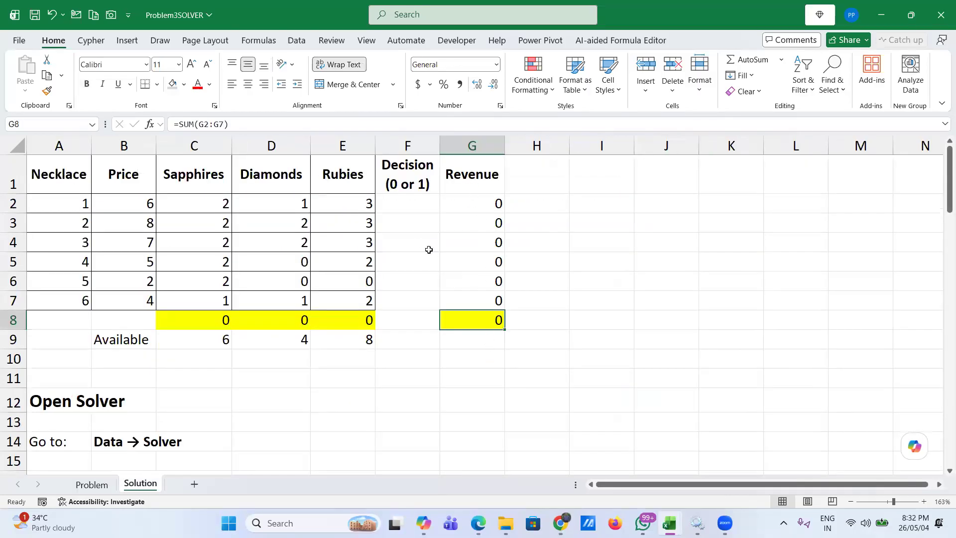
double_click(479, 208)
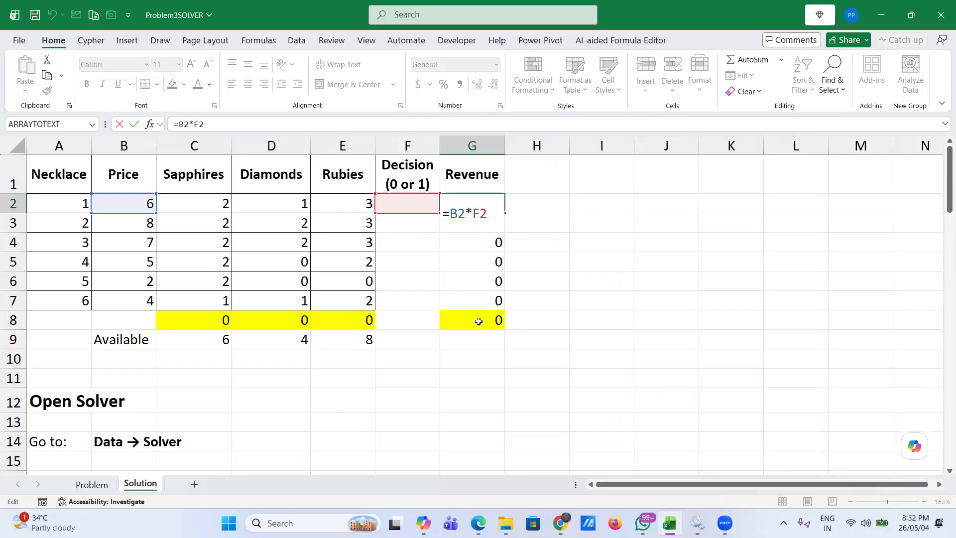
key(Return)
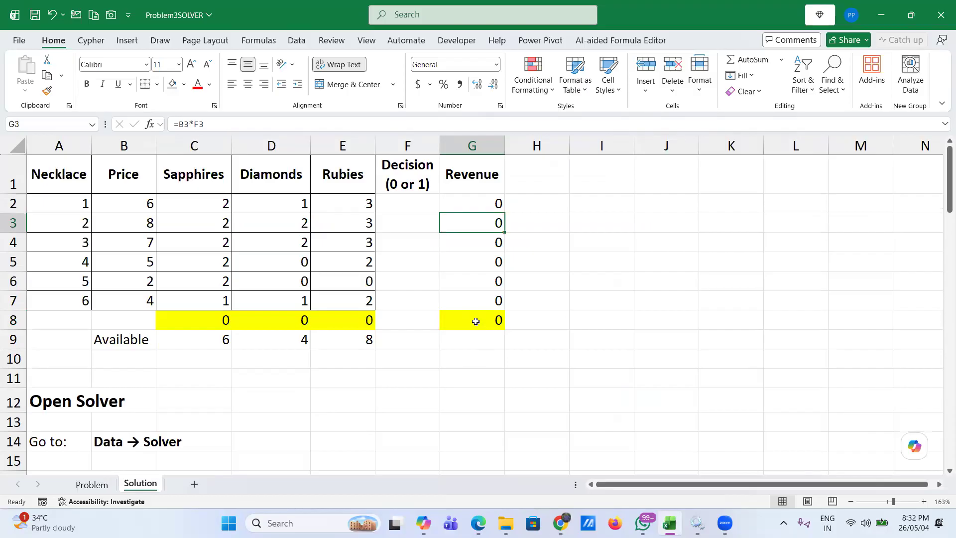
- Open Solver with the total revenue cell G8 selected and reset all of its options and cell selections
click(476, 322)
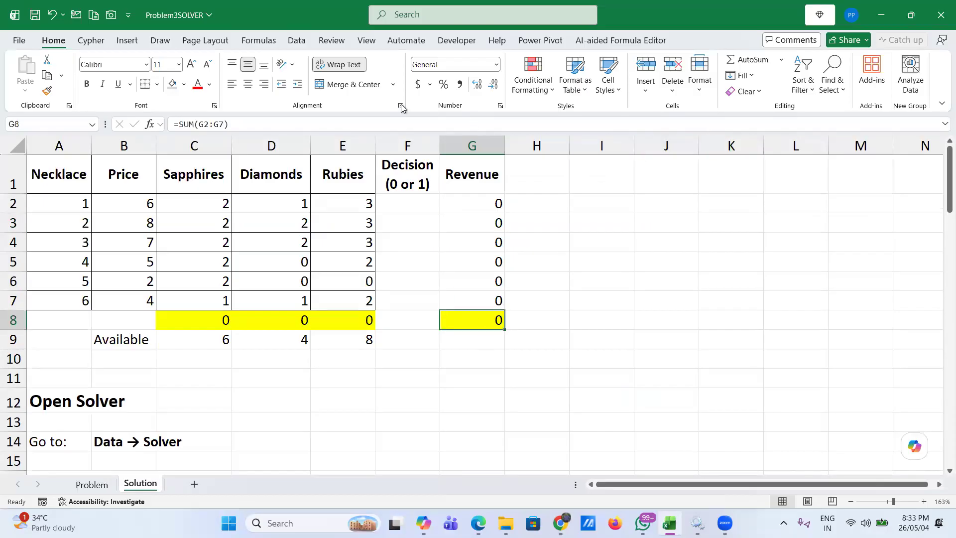
click(296, 40)
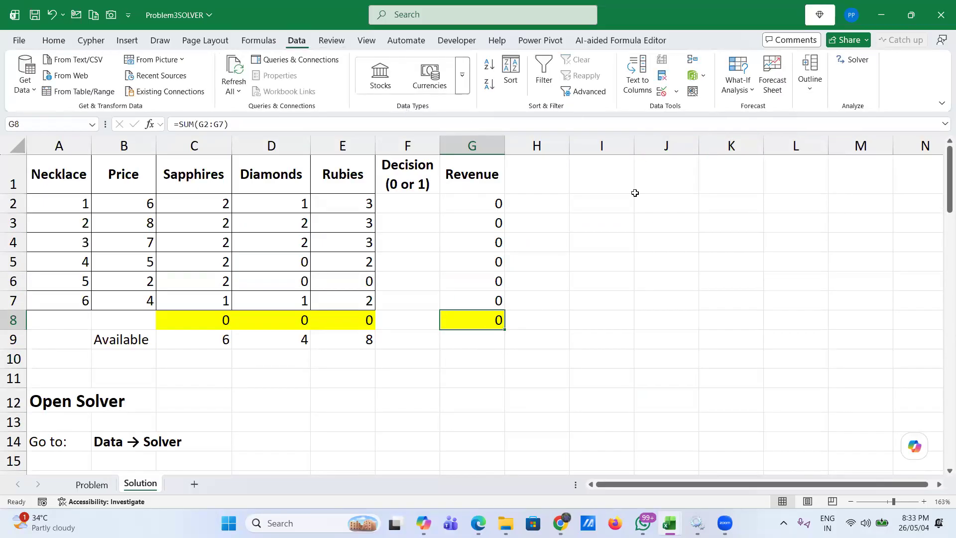
click(852, 60)
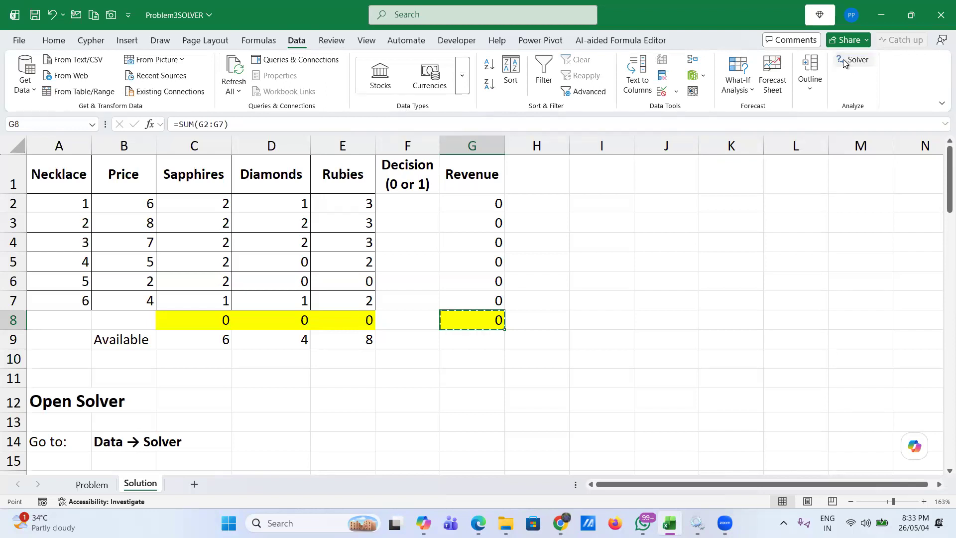
drag(605, 121, 610, 119)
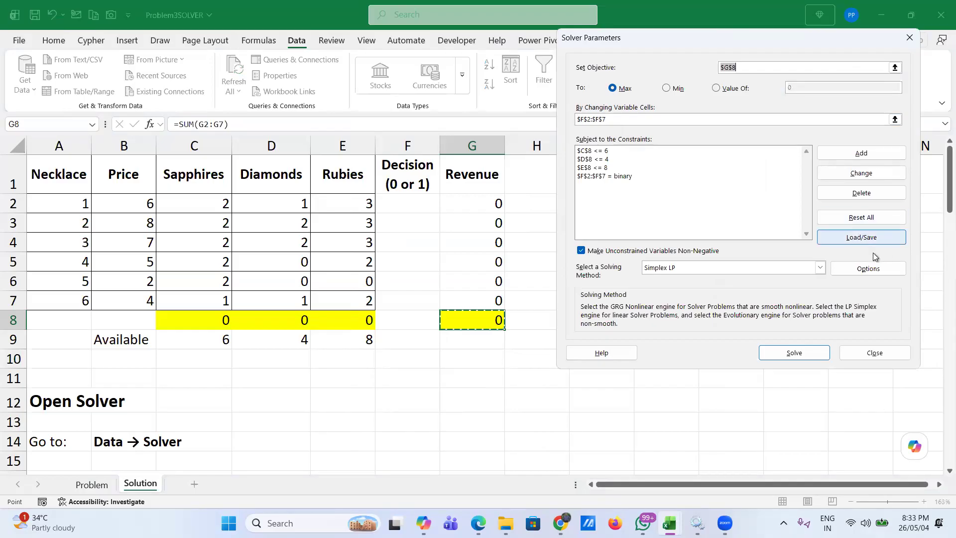
click(853, 223)
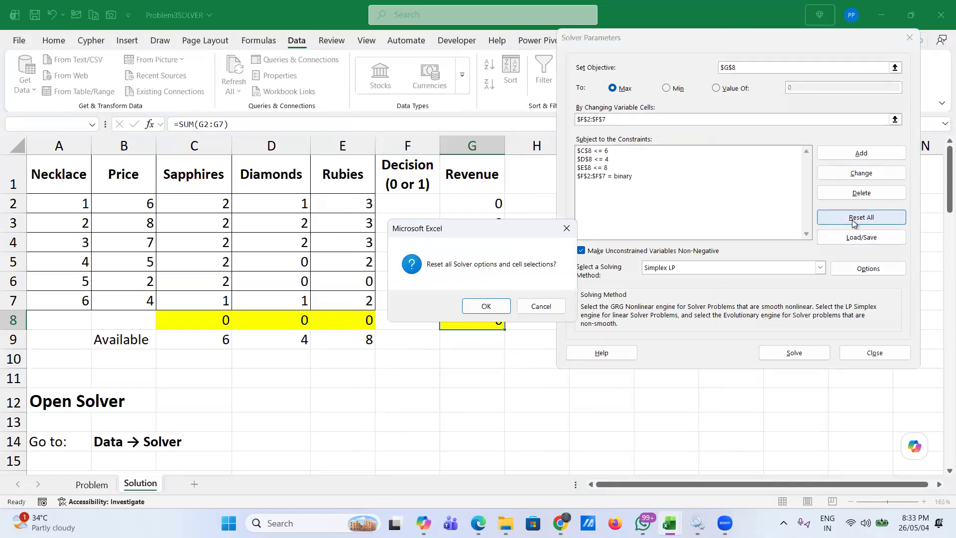
click(500, 306)
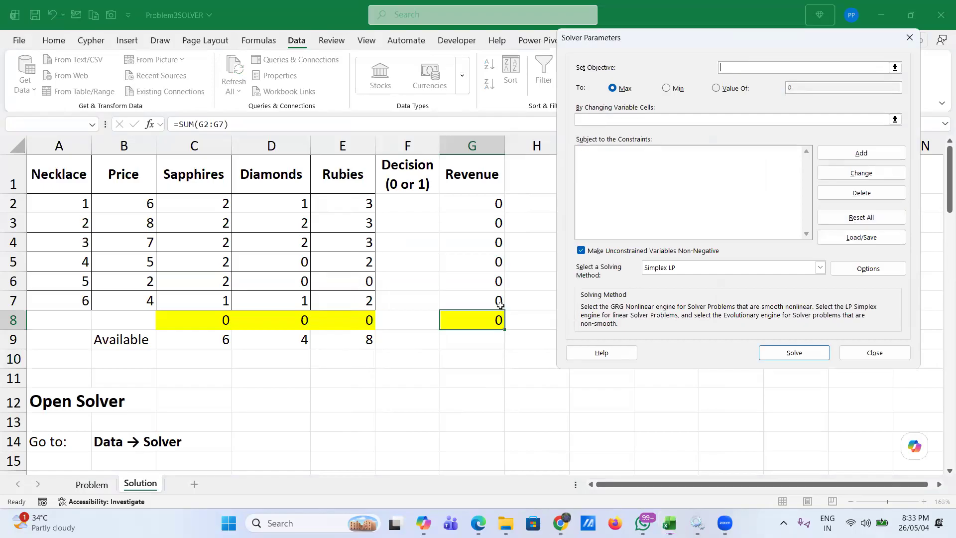
- Set the Solver objective to maximize G8 by changing the decision cells F2:F7
click(487, 320)
click(614, 120)
click(405, 203)
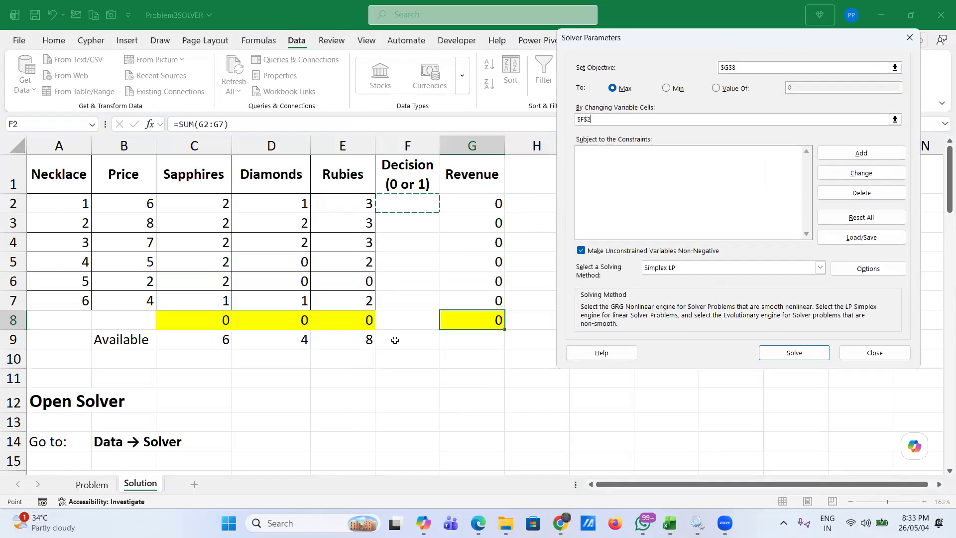
shift+click(406, 304)
- Add a Solver constraint keeping the sapphires used in C8 <= the available amount in C9
click(855, 154)
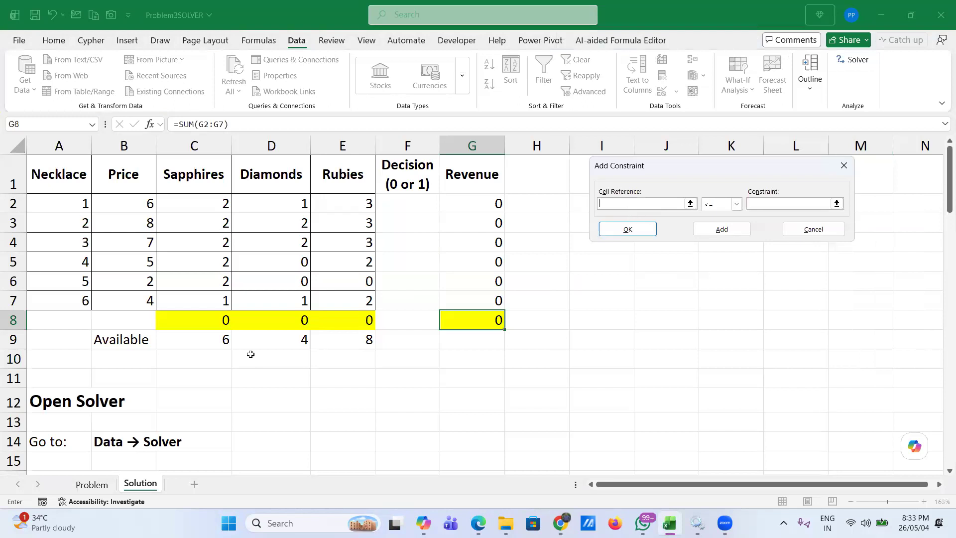
click(207, 322)
click(765, 205)
click(218, 341)
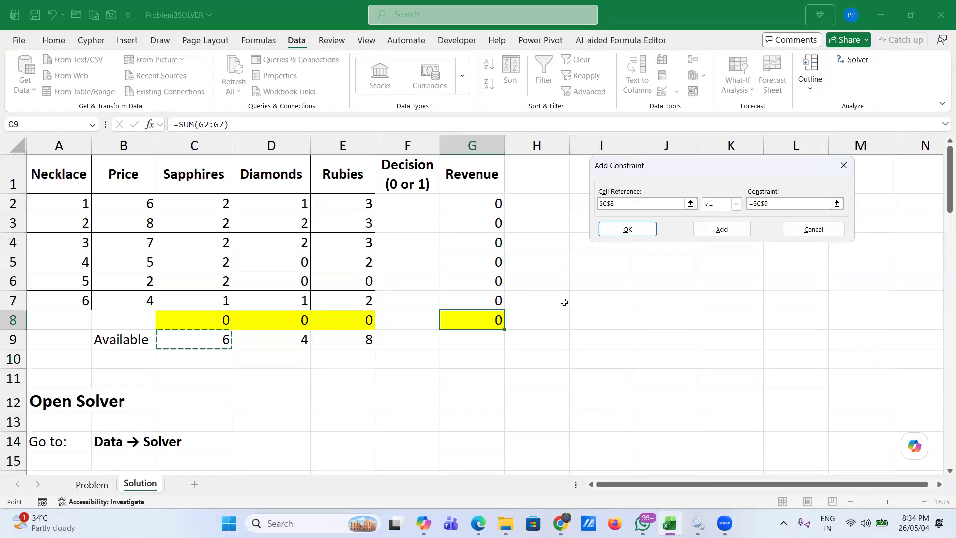
click(721, 229)
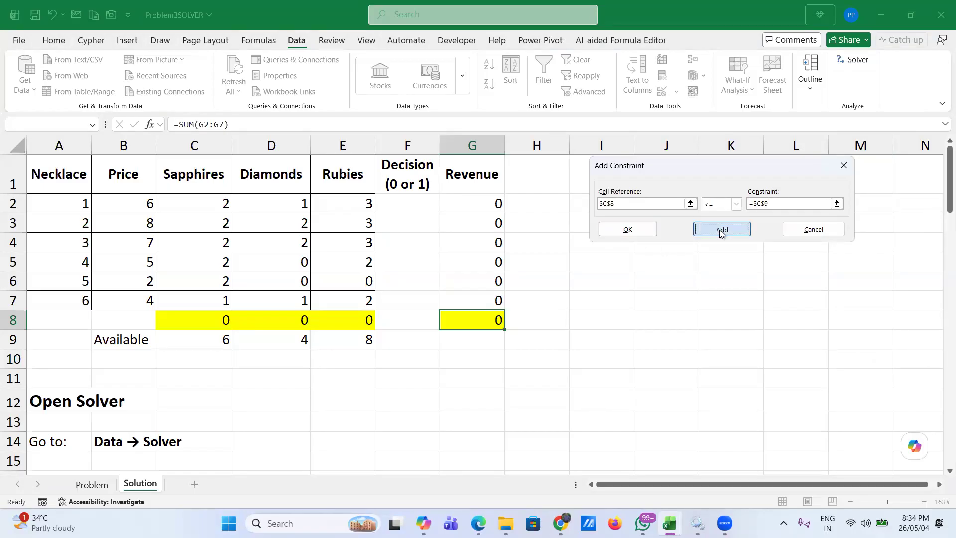
- Add a constraint keeping the diamonds used in D8 <= the available amount in D9
click(284, 319)
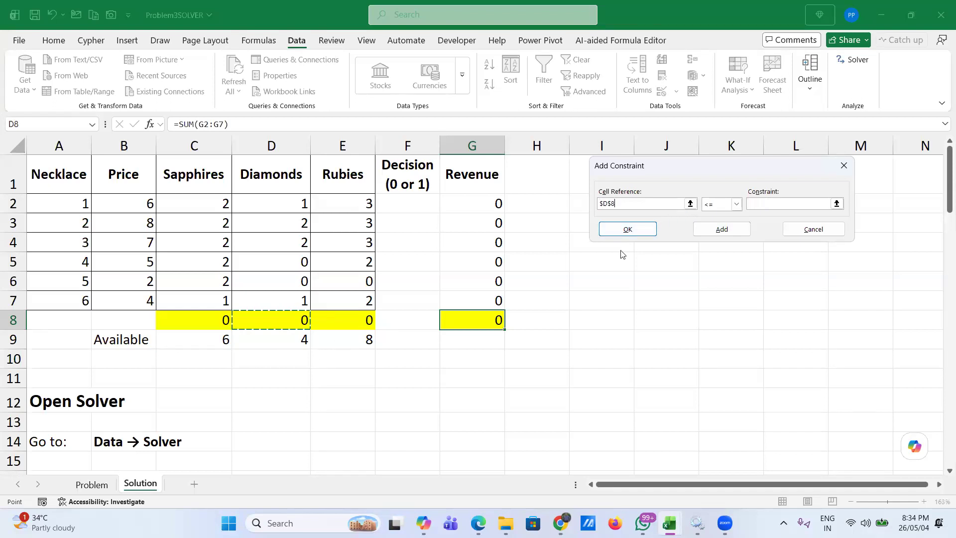
click(757, 204)
click(289, 338)
click(734, 229)
- Add a constraint keeping the rubies used in E8 <= the available amount in E9
click(348, 321)
click(767, 203)
click(350, 340)
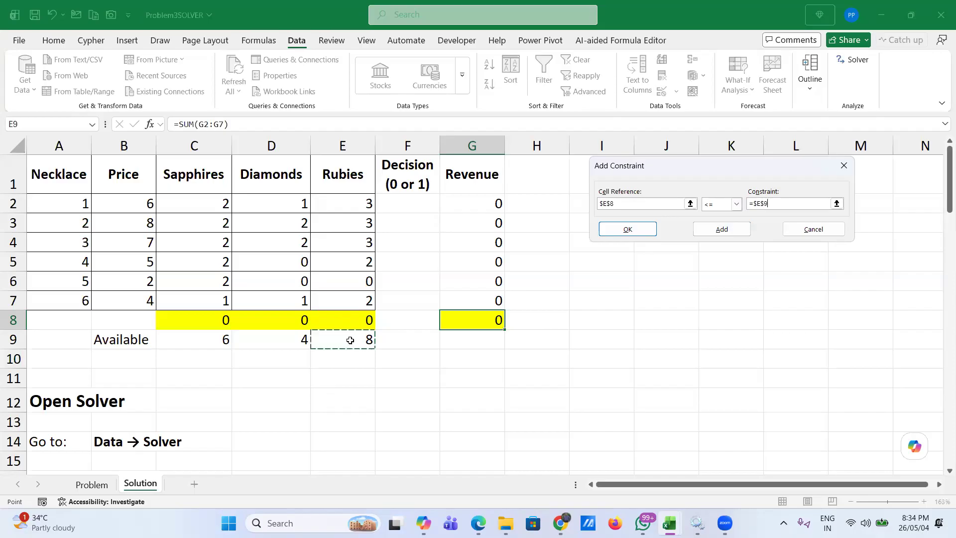
click(717, 231)
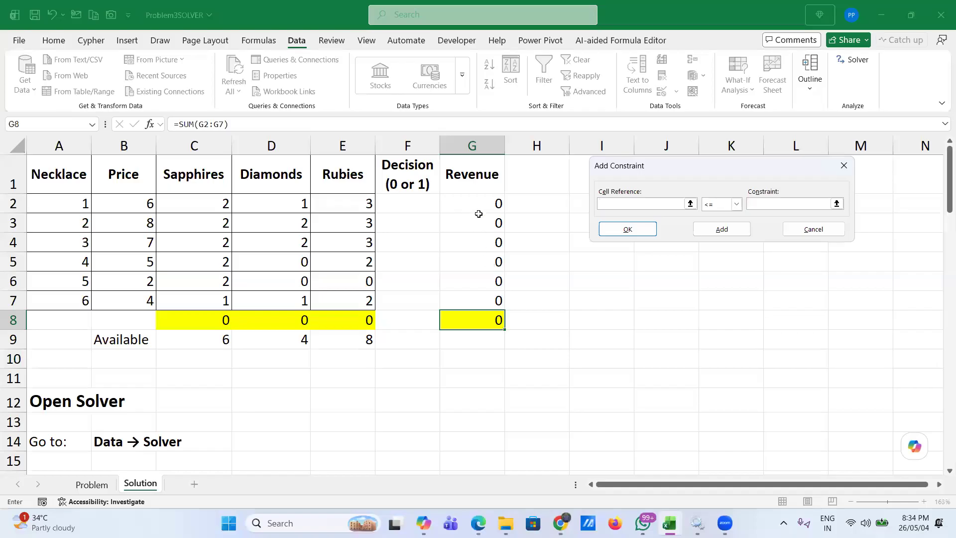
- Constrain the decision cells F2:F7 to binary values and return to the Solver parameters
drag(408, 201, 409, 302)
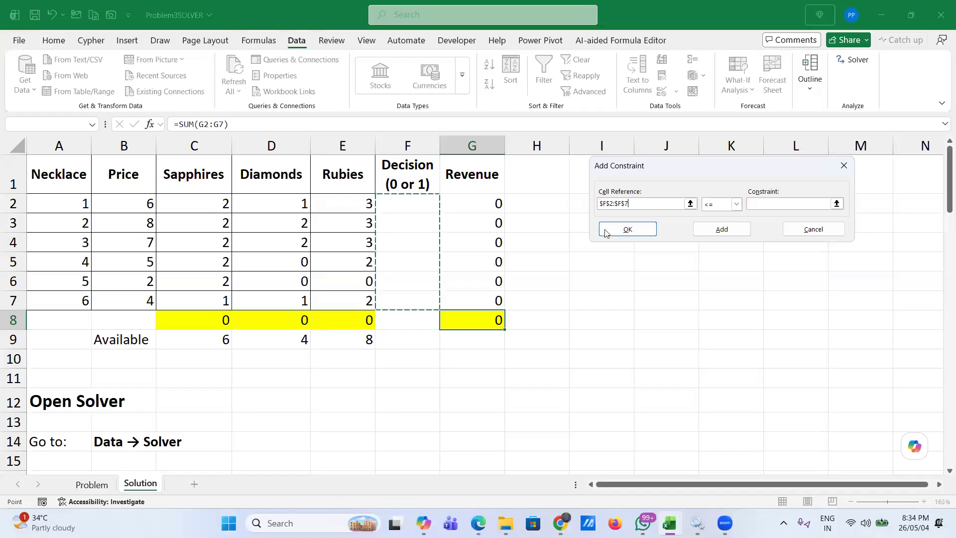
click(738, 205)
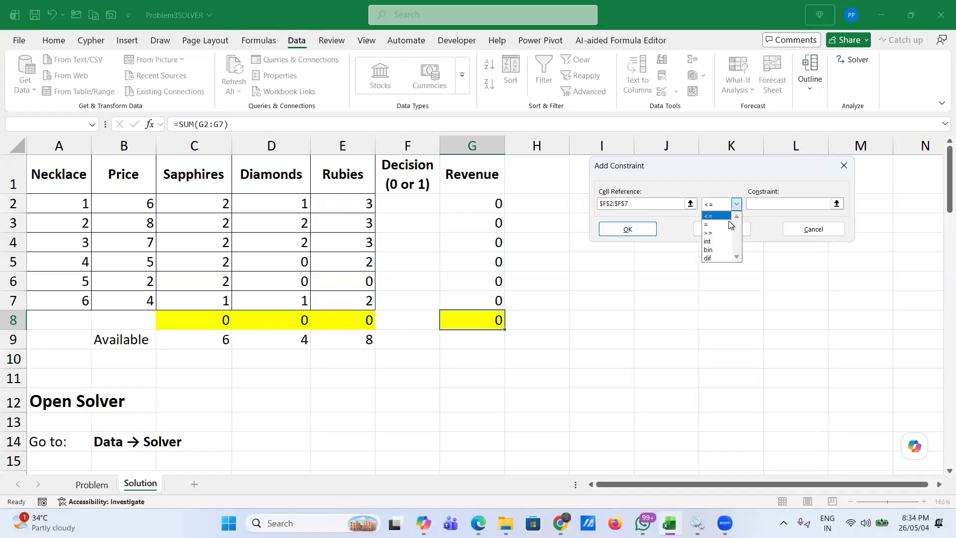
click(724, 252)
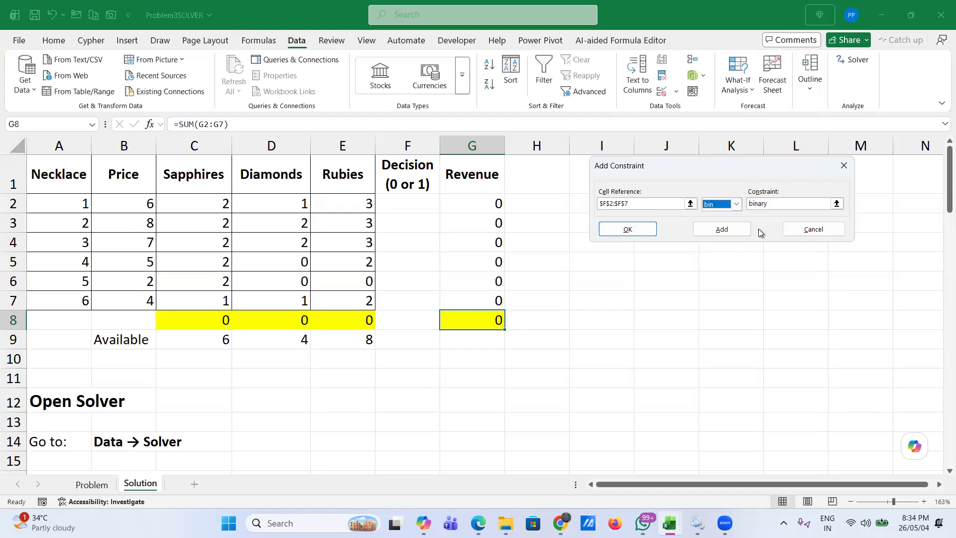
click(732, 230)
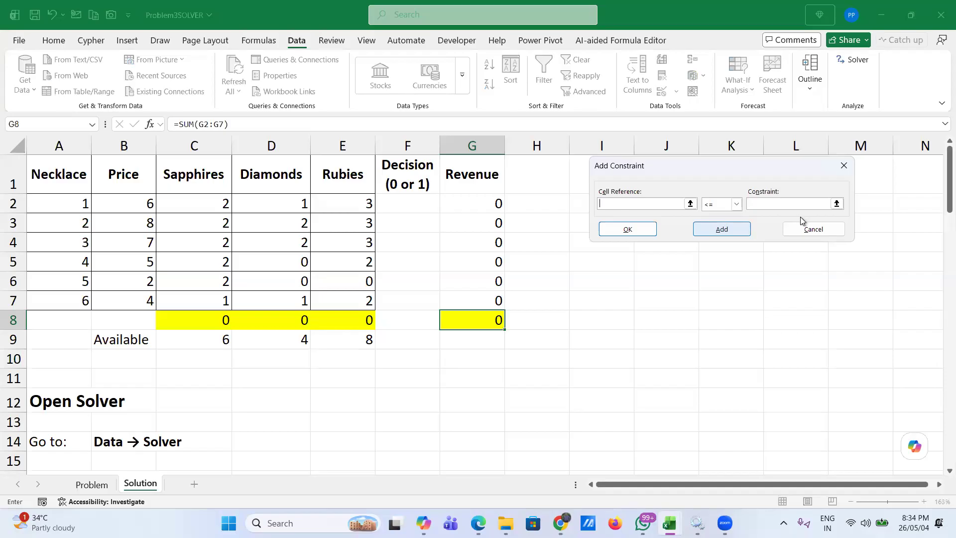
click(809, 231)
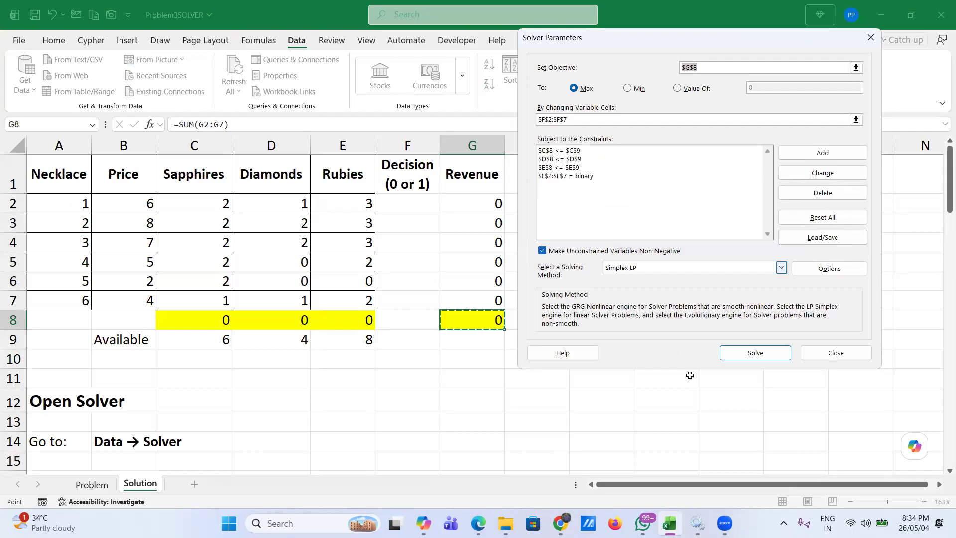
- Solve the necklace model with Simplex LP, compare the outcome with the sheet's Final Answer notes, and keep the Solver solution
click(752, 353)
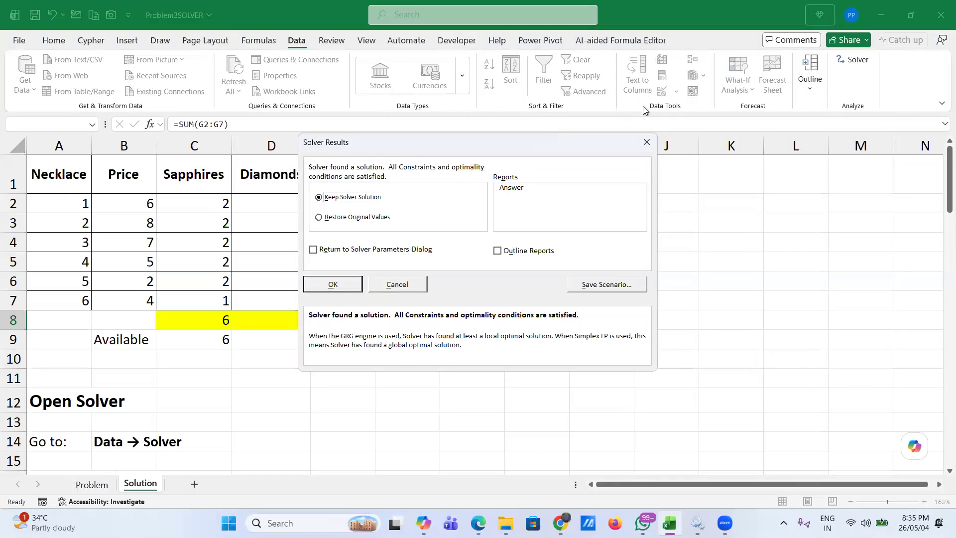
drag(408, 146, 643, 106)
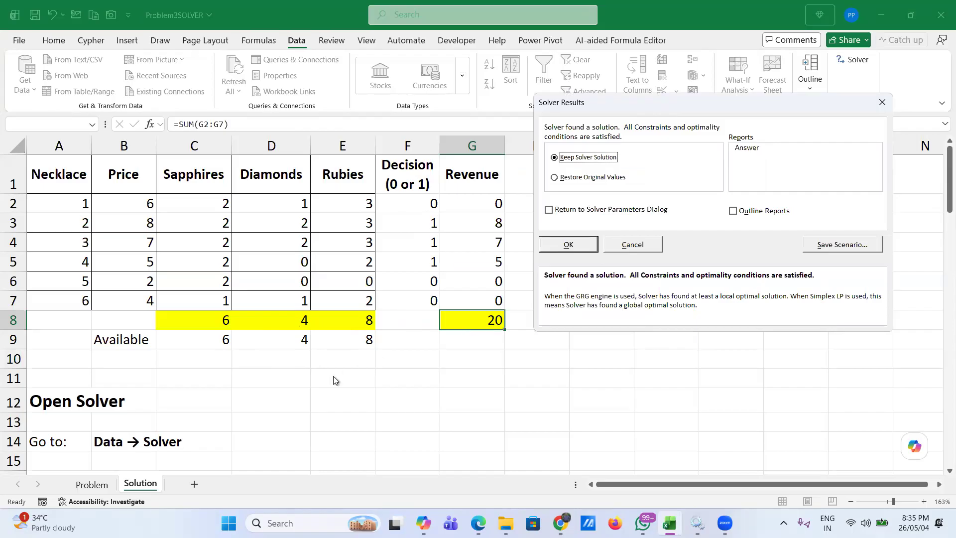
scroll(309, 395, down, 17)
scroll(309, 392, down, 4)
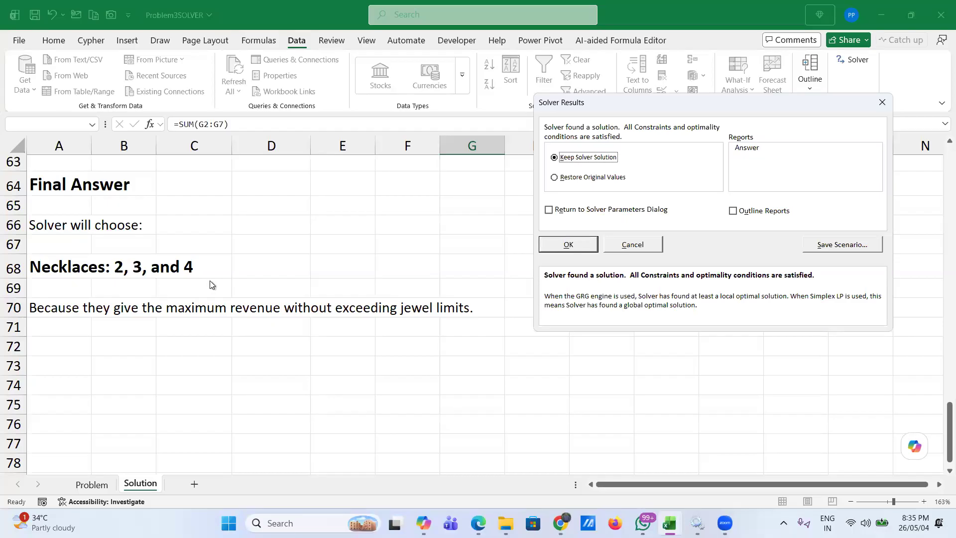
scroll(210, 282, up, 20)
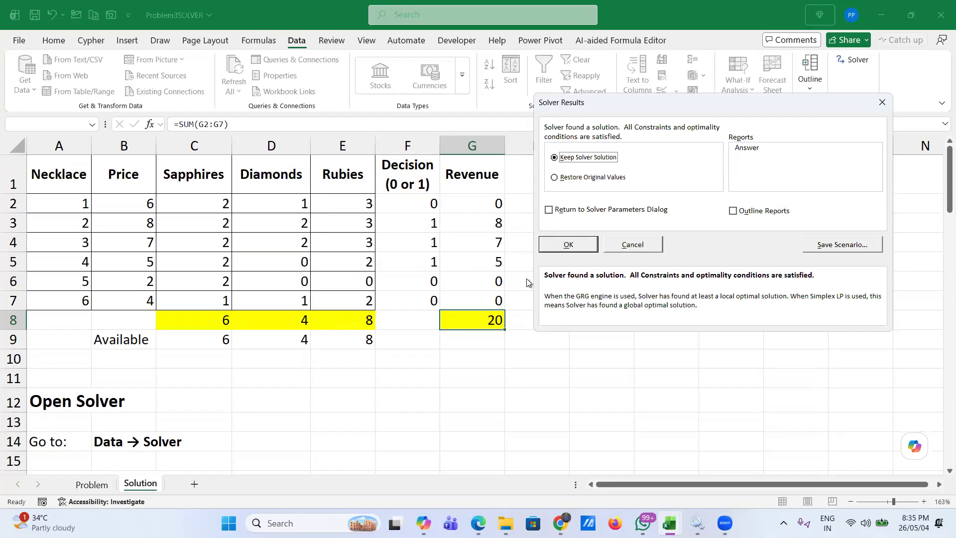
click(570, 245)
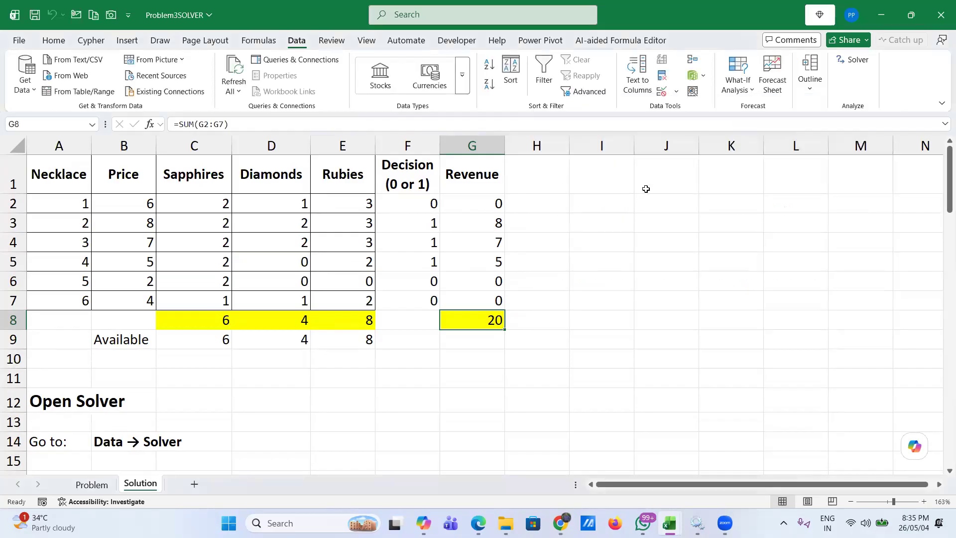
- Review the Solver parameters, then compare the sapphires and diamonds used with those available and check the revenue total in G8
click(843, 59)
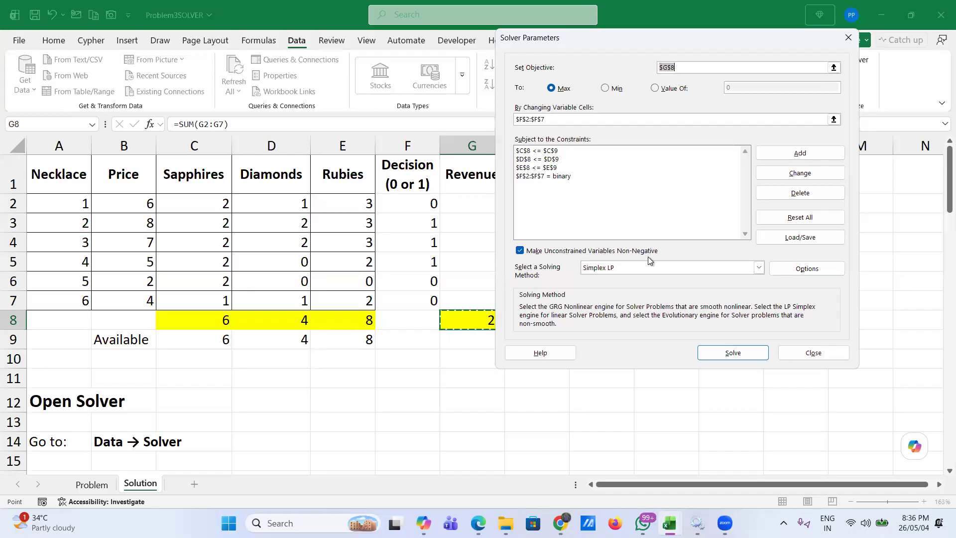
click(801, 356)
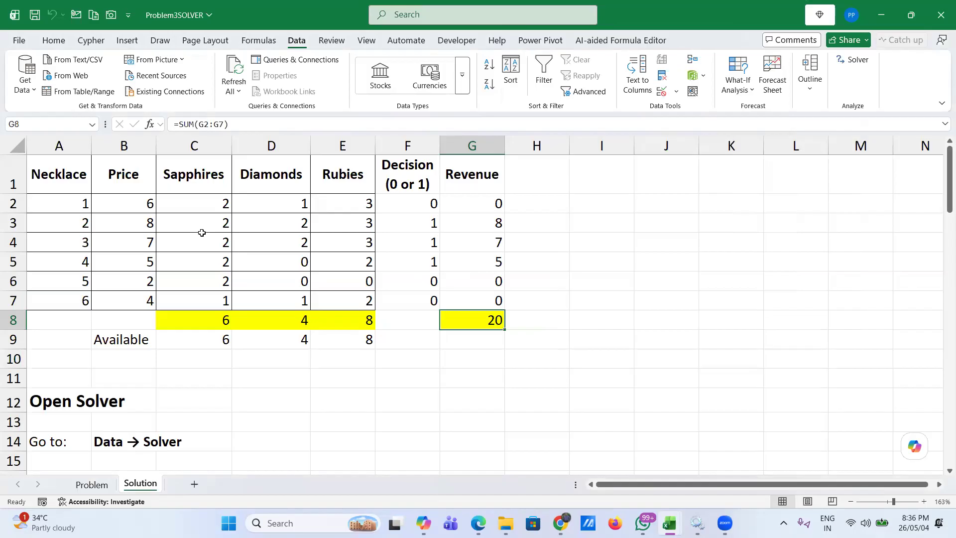
click(213, 340)
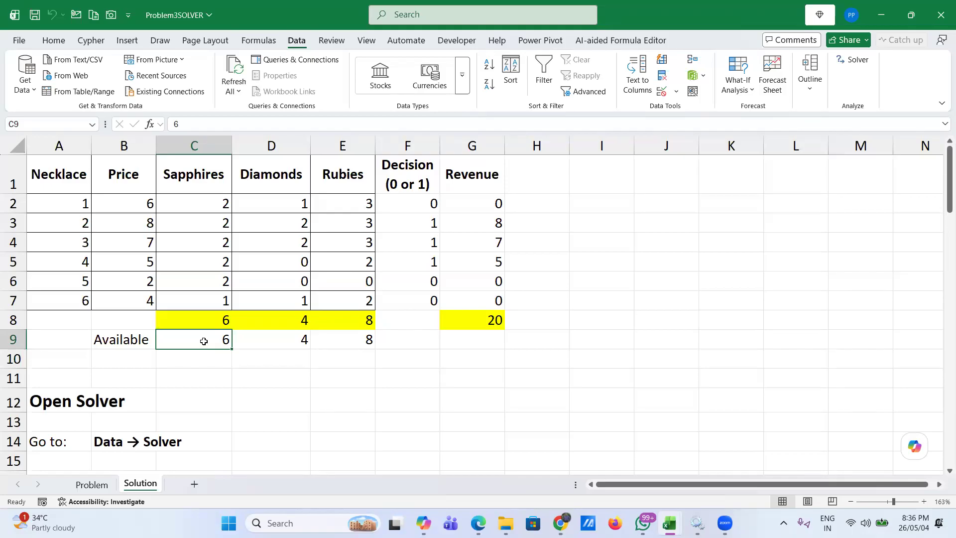
click(204, 324)
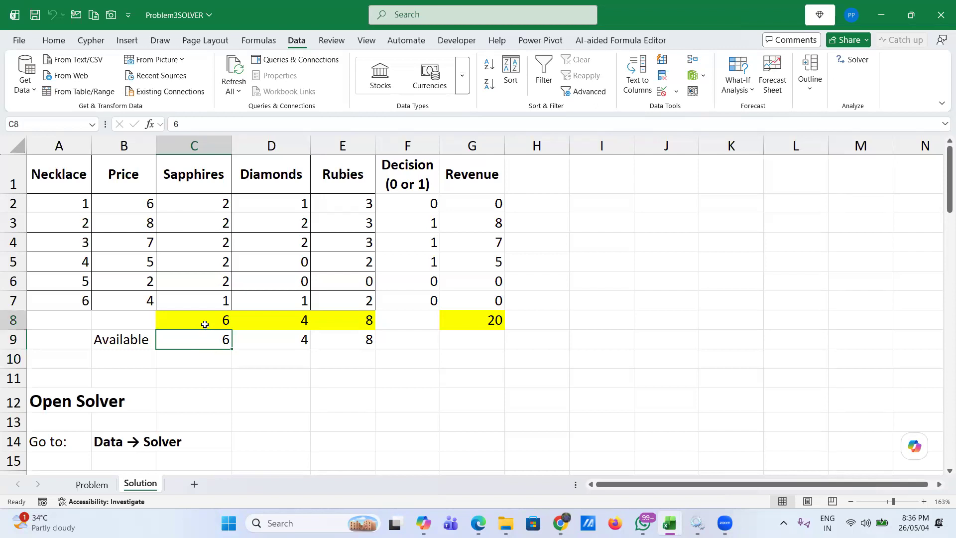
click(281, 341)
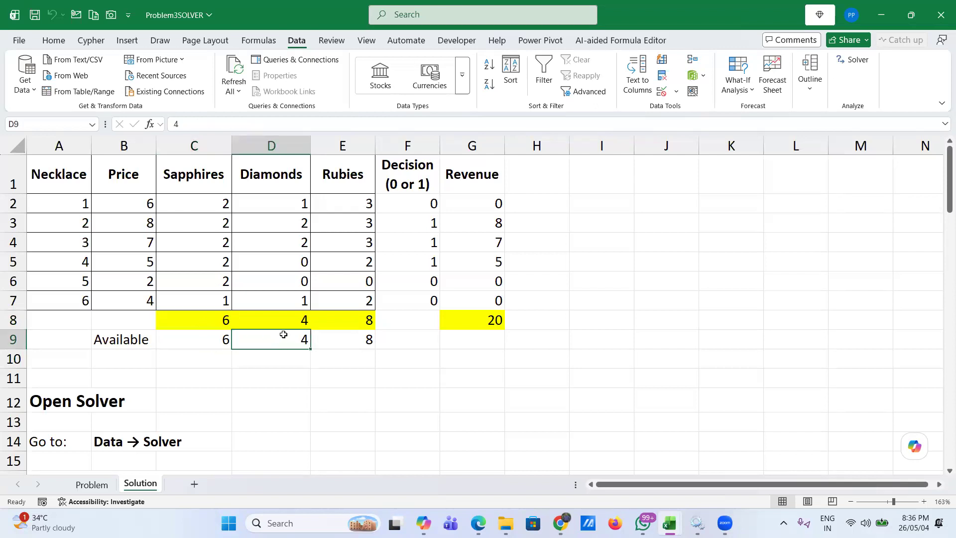
click(287, 321)
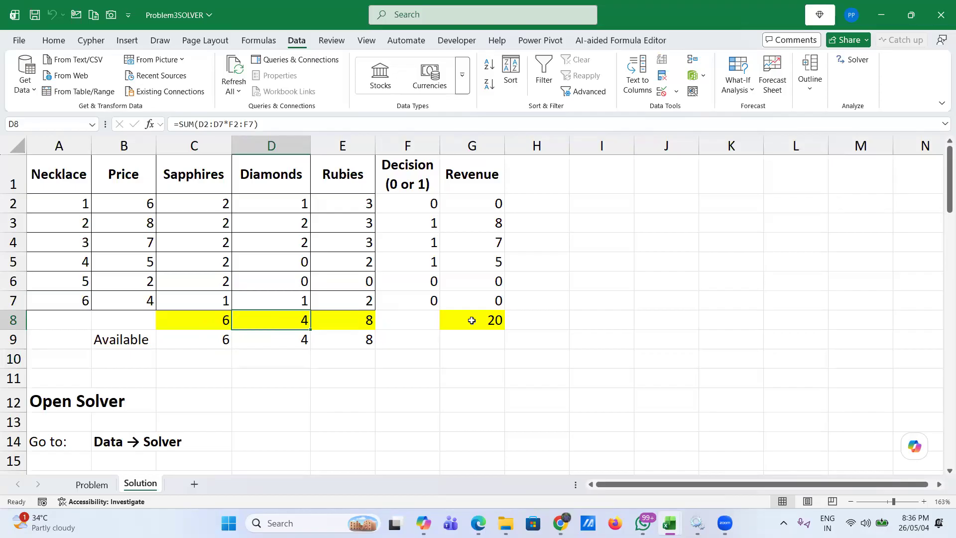
click(471, 320)
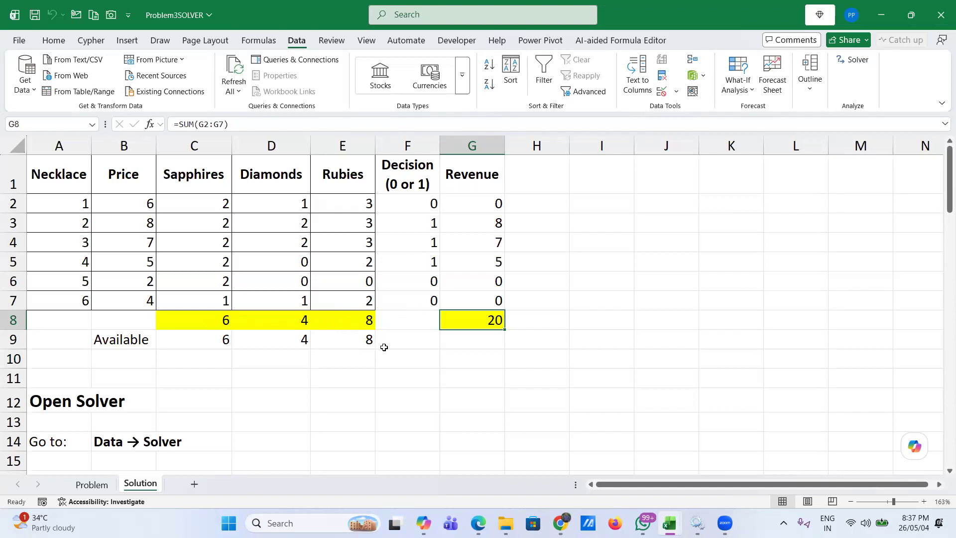
- Review the solving method and Final Answer notes on the Solution sheet, then close the Problem3SOLVER workbook
scroll(384, 347, down, 12)
scroll(384, 348, down, 4)
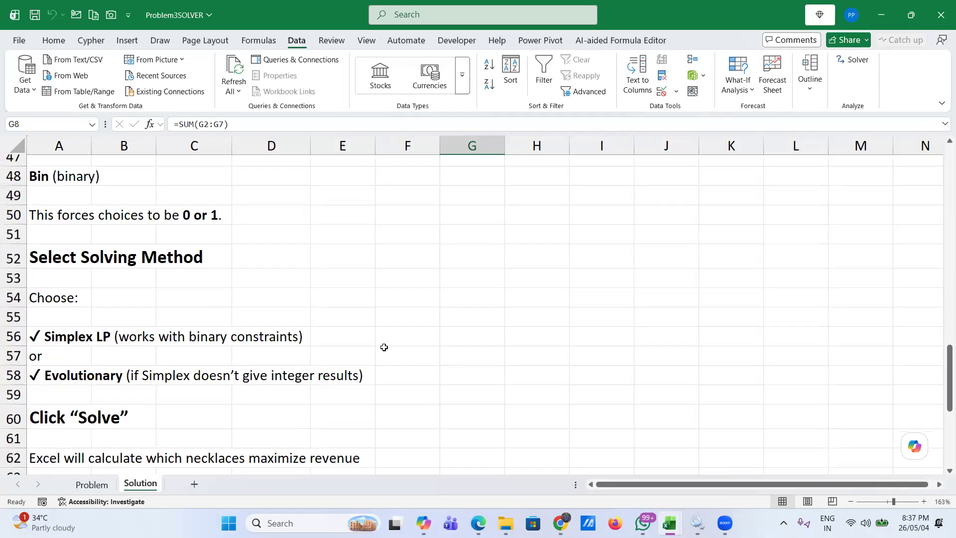
scroll(384, 347, down, 2)
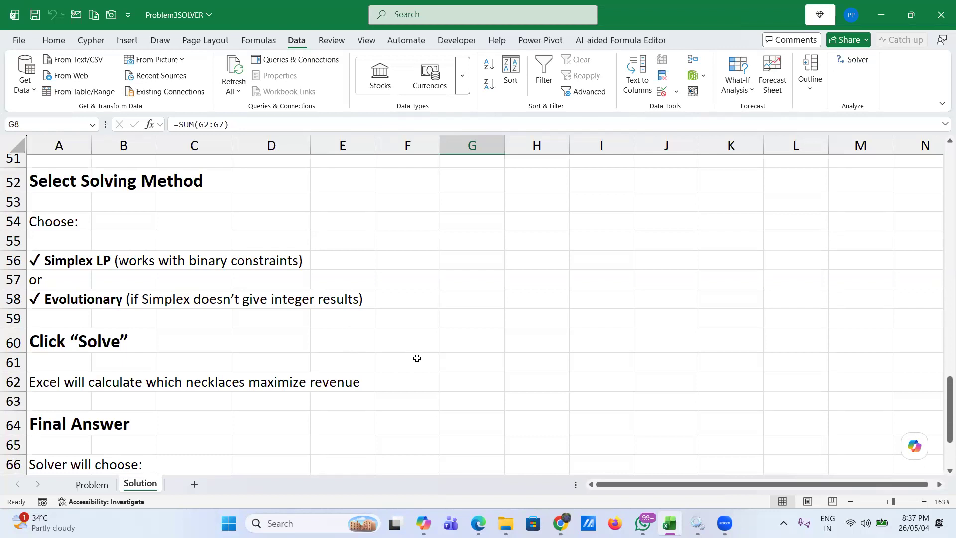
scroll(417, 359, down, 5)
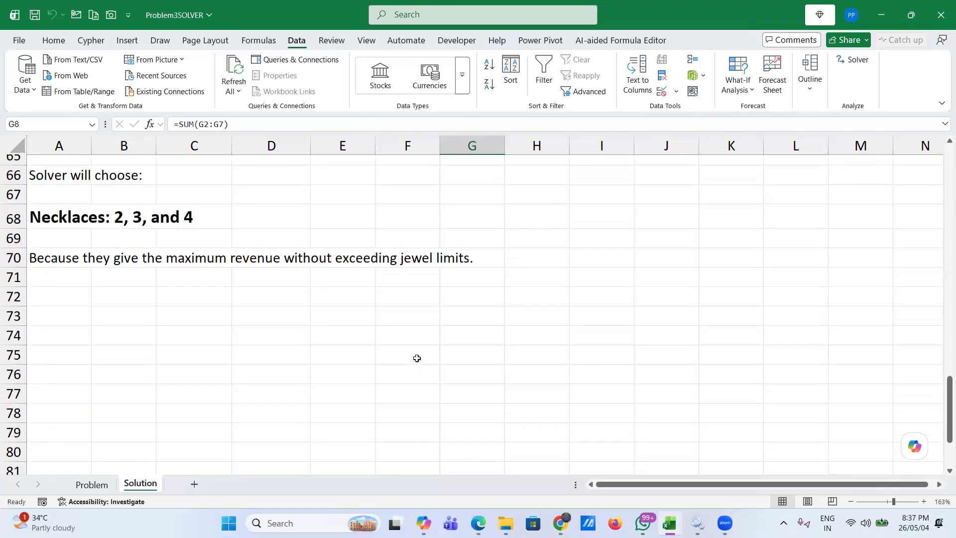
scroll(417, 359, up, 20)
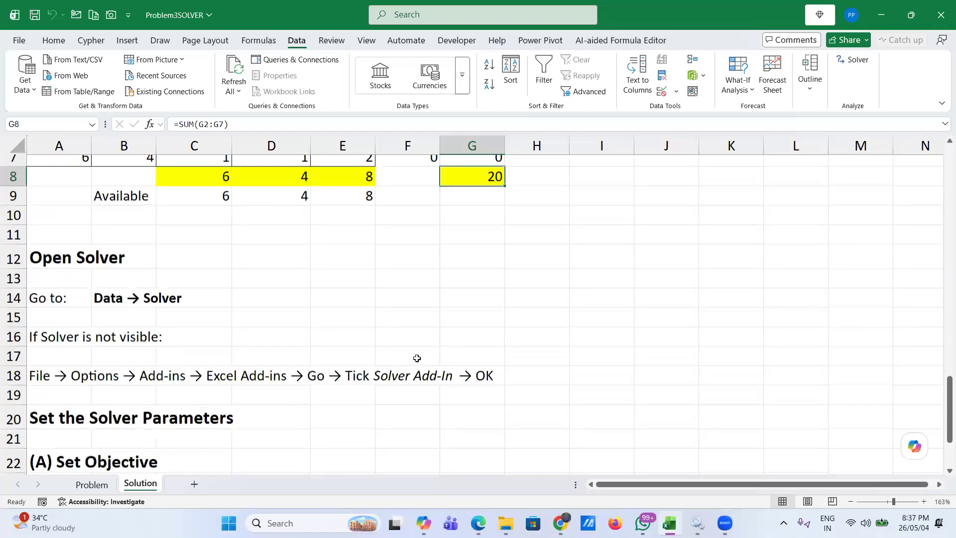
click(941, 15)
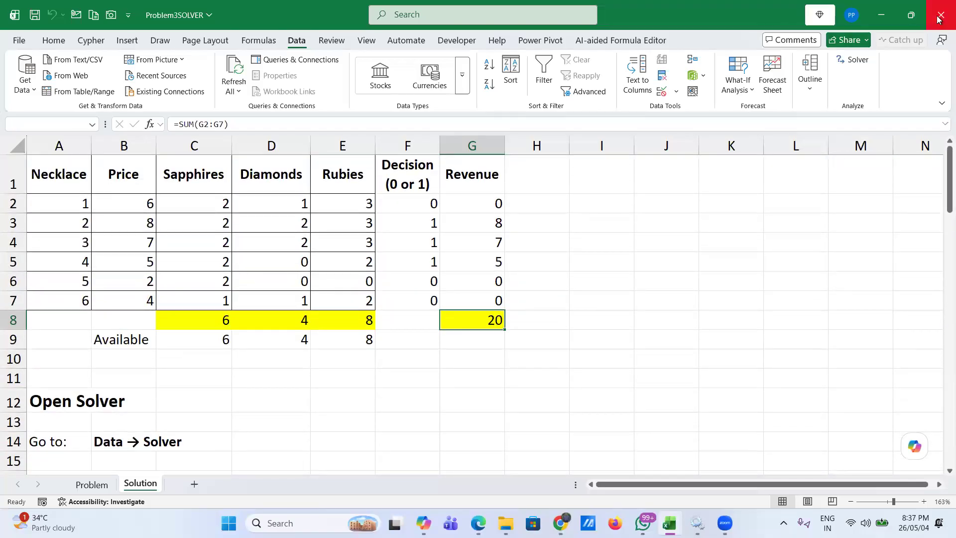
click(562, 350)
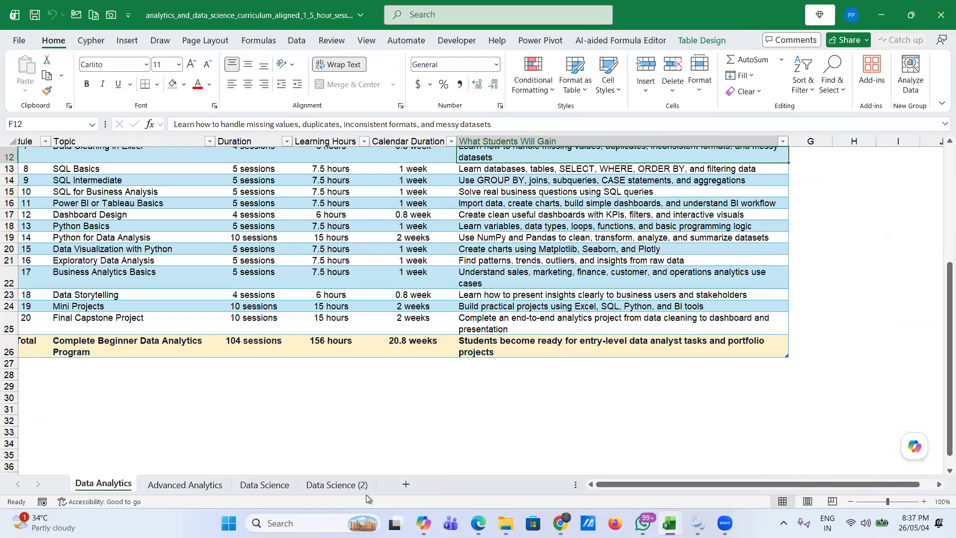
- Switch to File Explorer and open the 1. 3D SUM Example workbook from the 5. Data Consolidation folder in Module 3 Advanced Excel
mouse_move(670, 523)
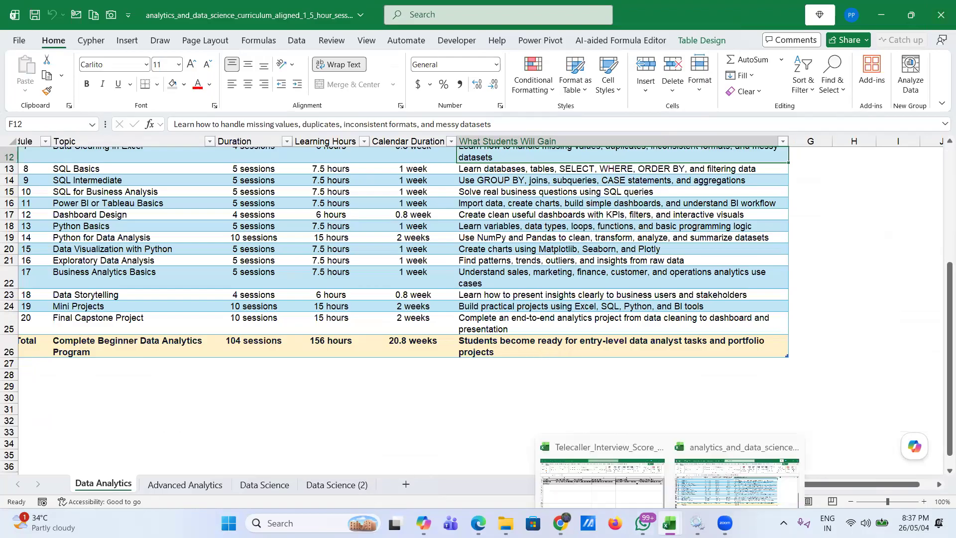
mouse_move(505, 523)
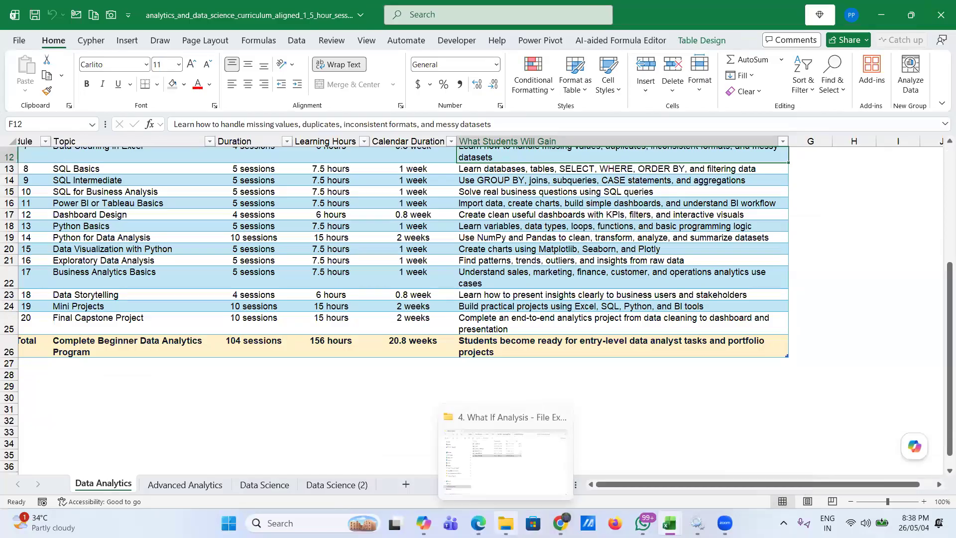
click(485, 459)
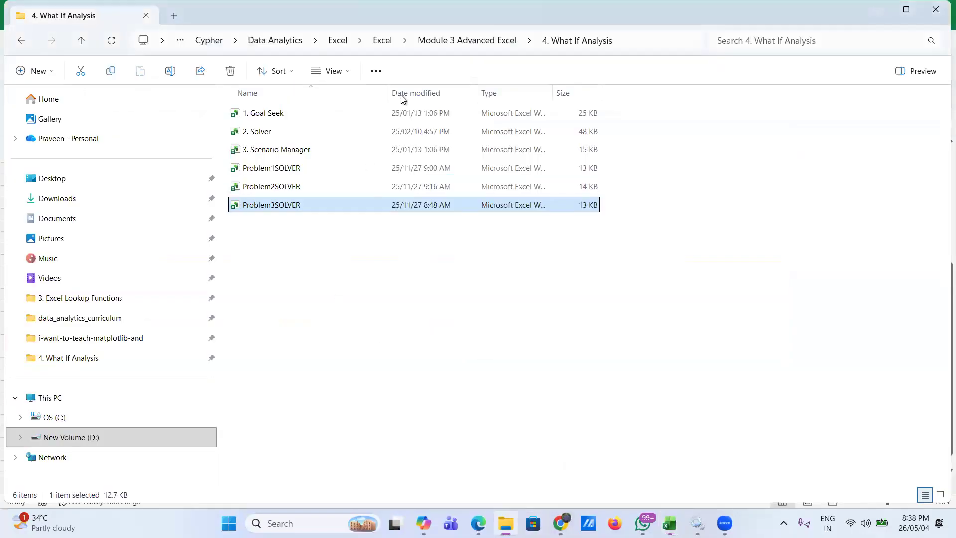
key(alt+Up)
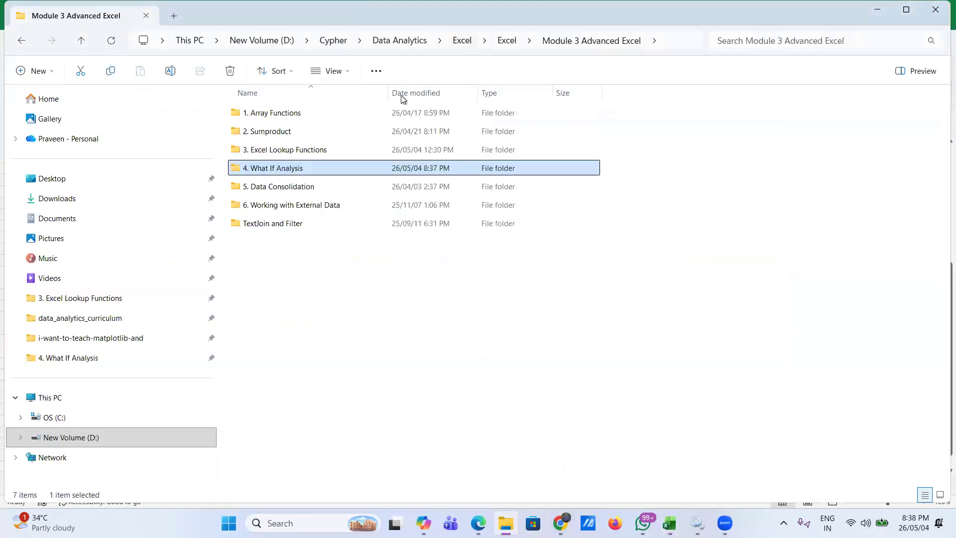
double_click(294, 189)
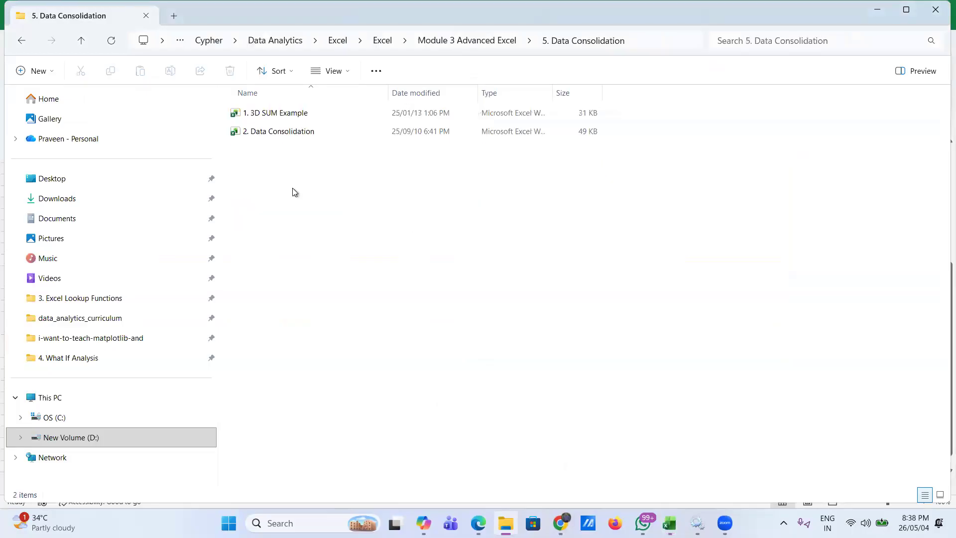
double_click(261, 116)
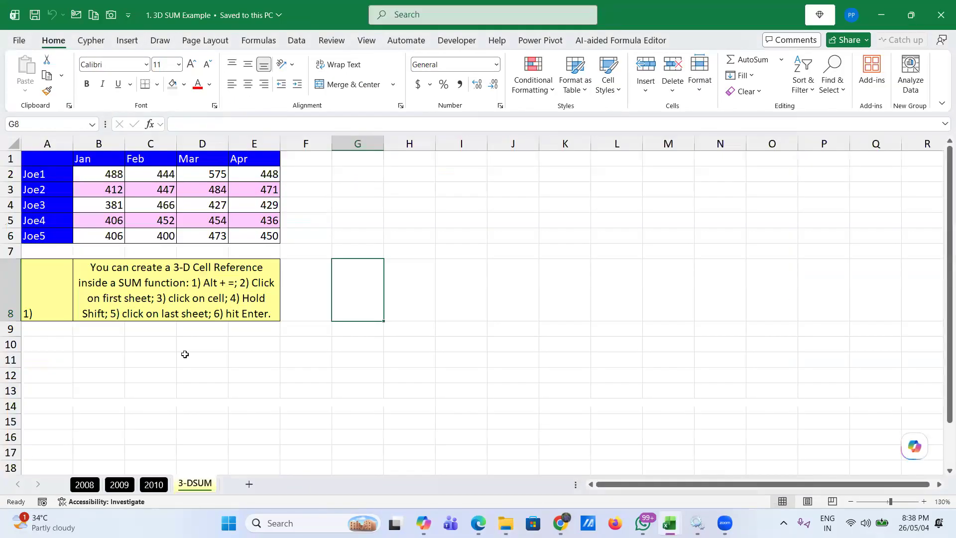
- Look through the monthly tables on the 2008, 2009 and 2010 sheets and return to the 3-DSUM sheet
click(84, 484)
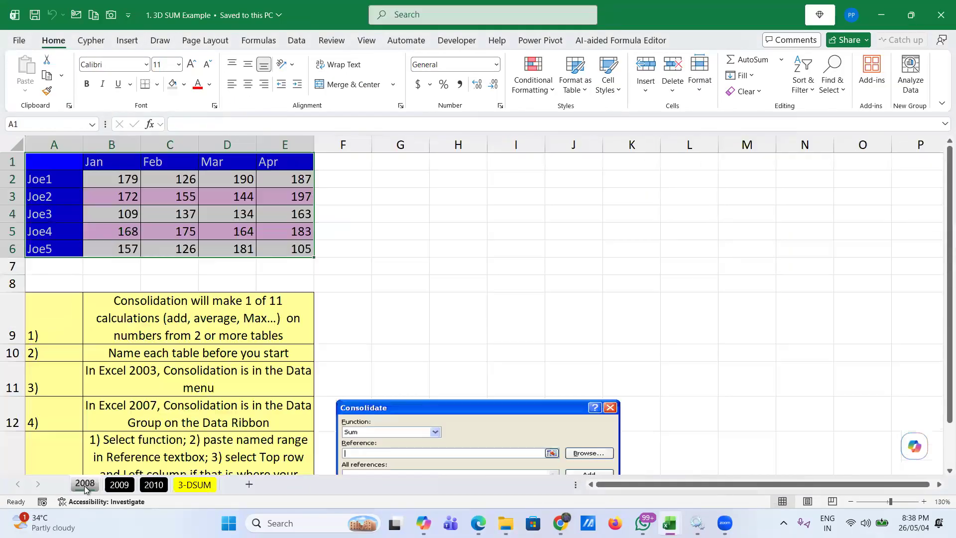
click(118, 483)
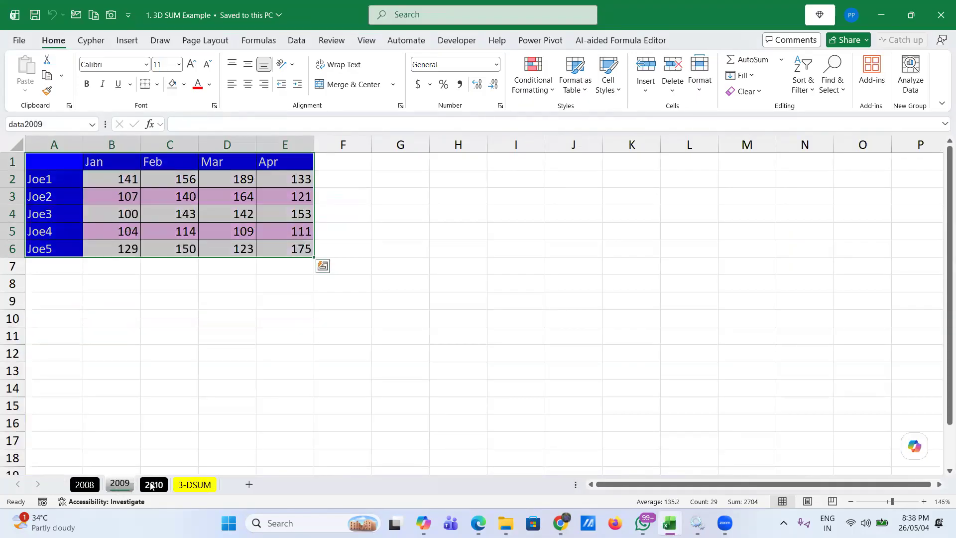
click(153, 484)
click(194, 484)
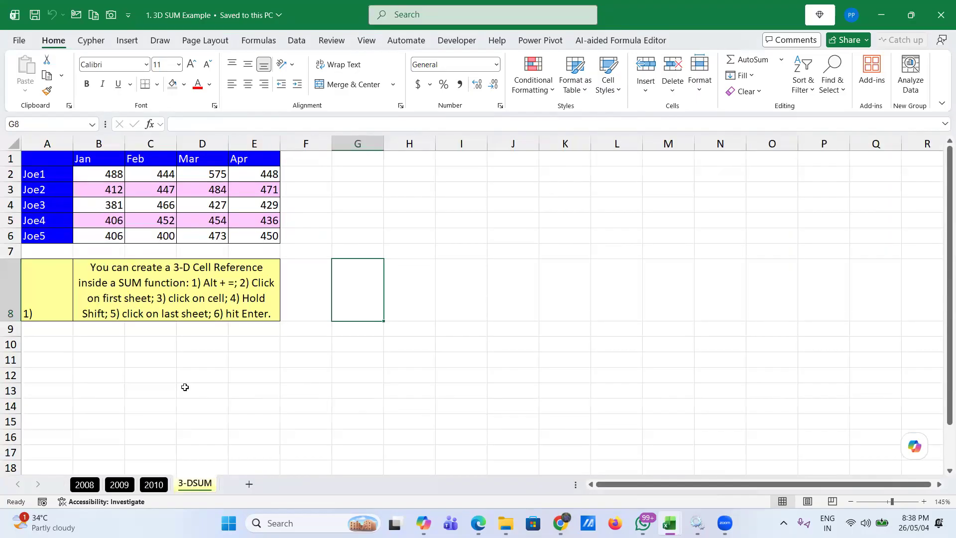
- Clear the existing 3-D sum formulas from B2:E6 on the 3-DSUM sheet
click(101, 174)
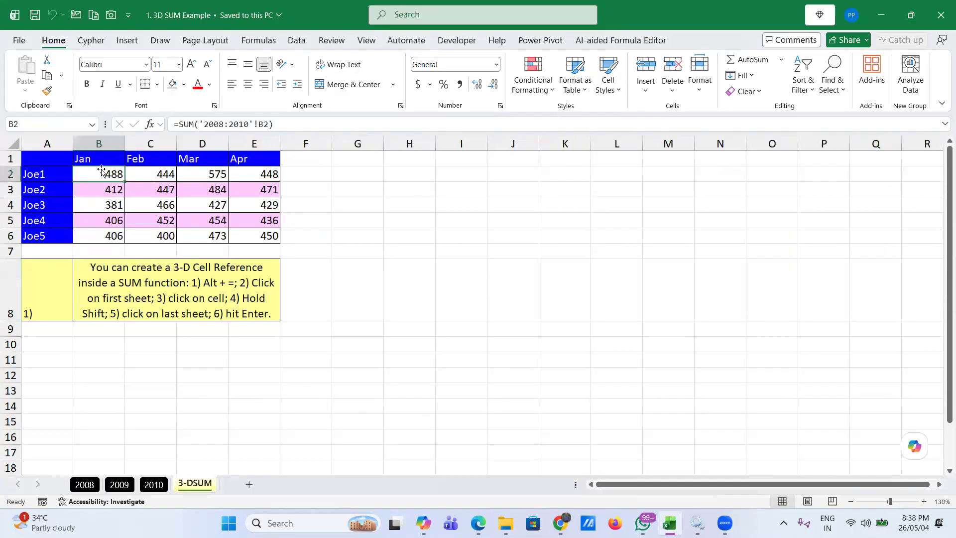
shift+click(256, 238)
key(Delete)
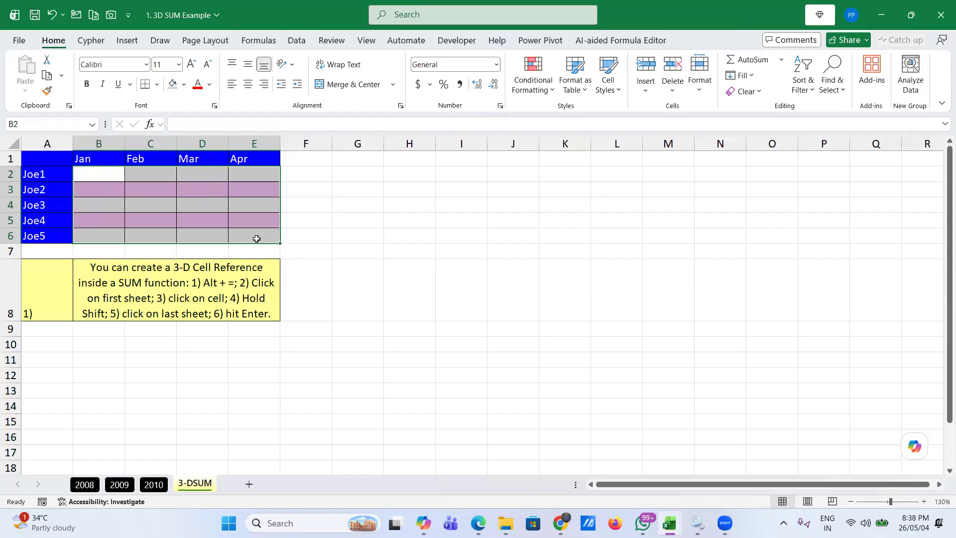
click(102, 175)
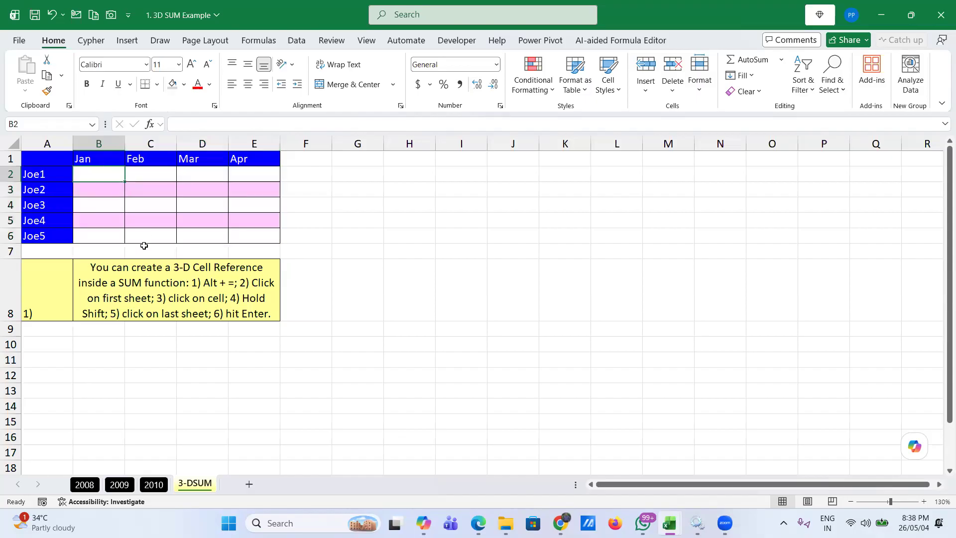
scroll(144, 246, up, 4)
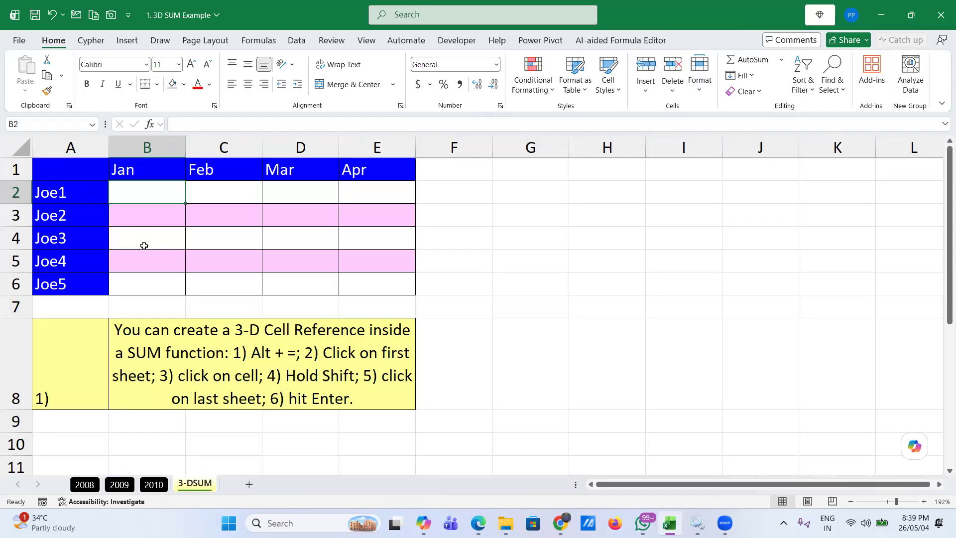
text(=s)
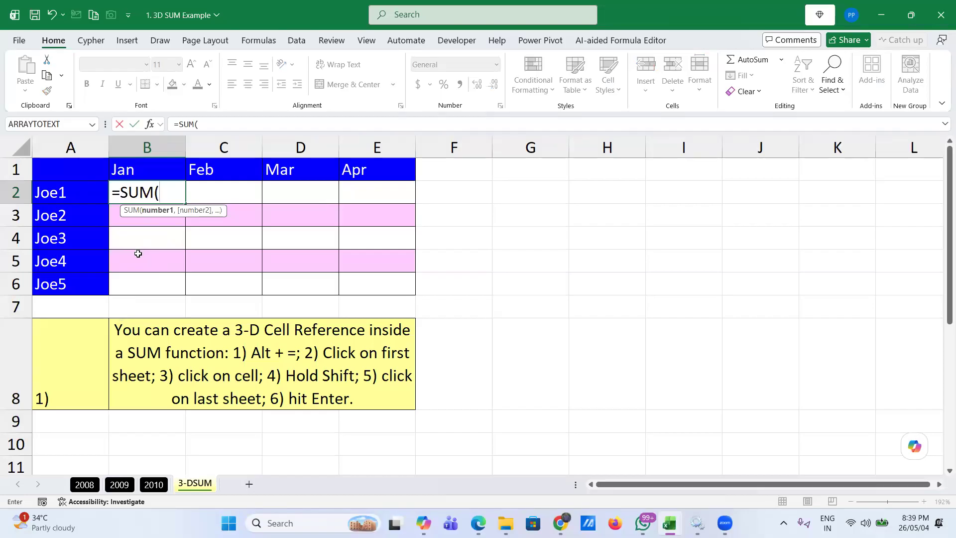
click(86, 485)
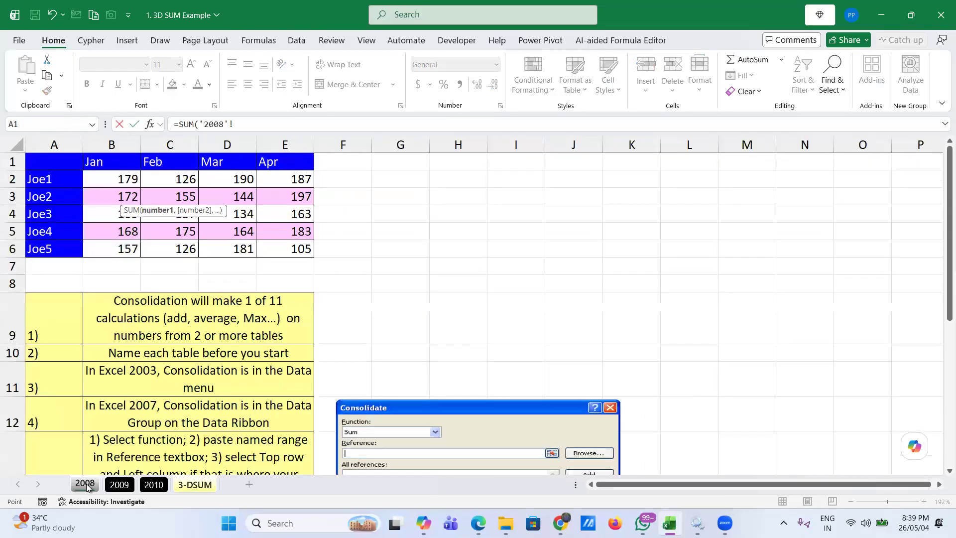
click(108, 181)
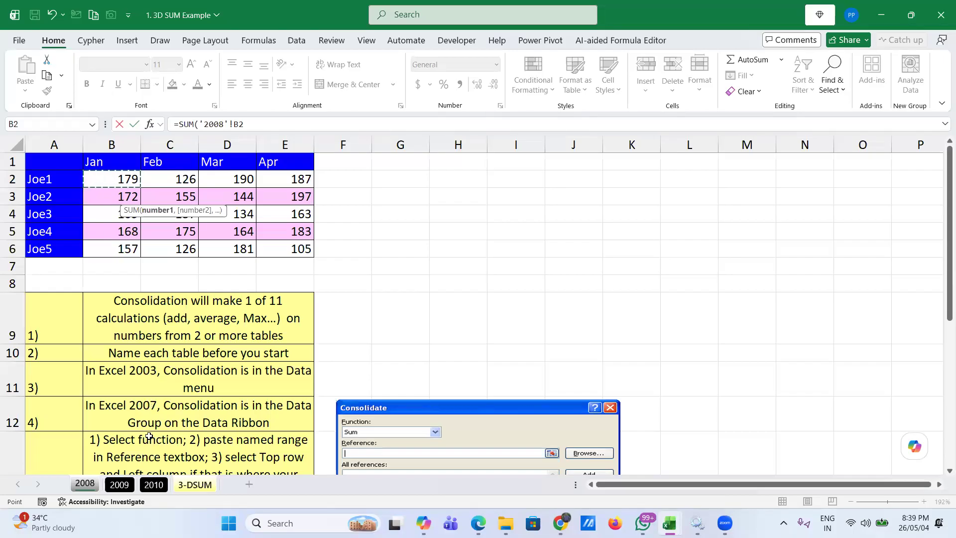
shift+click(153, 486)
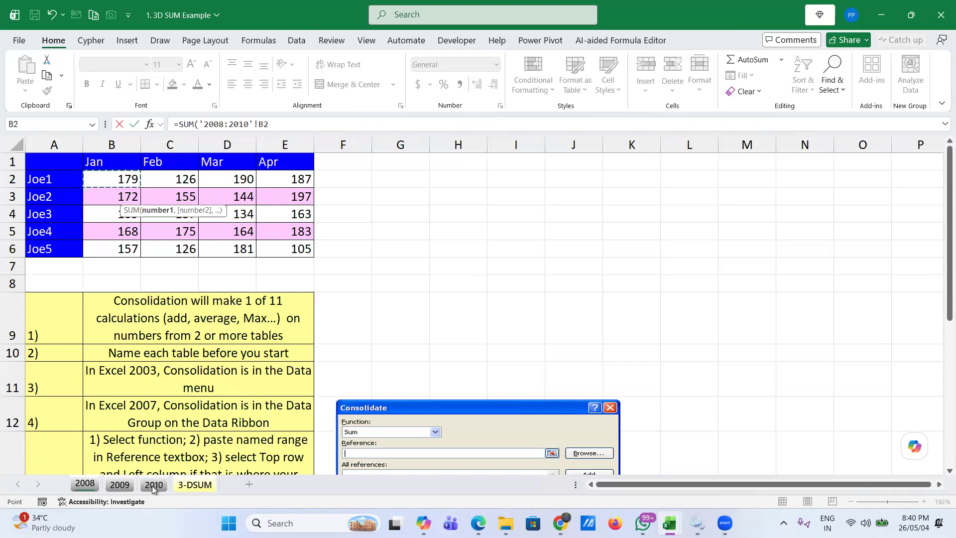
key(BackSpace)
key(BackSpace)
key(BackSpace)
key(BackSpace)
key(BackSpace)
key(BackSpace)
key(BackSpace)
key(BackSpace)
key(BackSpace)
key(BackSpace)
key(BackSpace)
key(BackSpace)
key(BackSpace)
key(BackSpace)
key(BackSpace)
key(BackSpace)
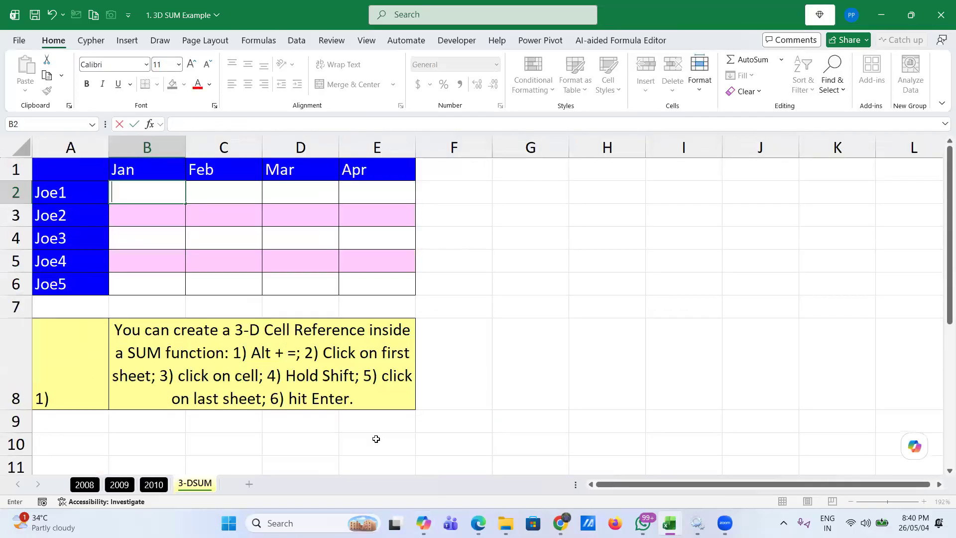
click(256, 437)
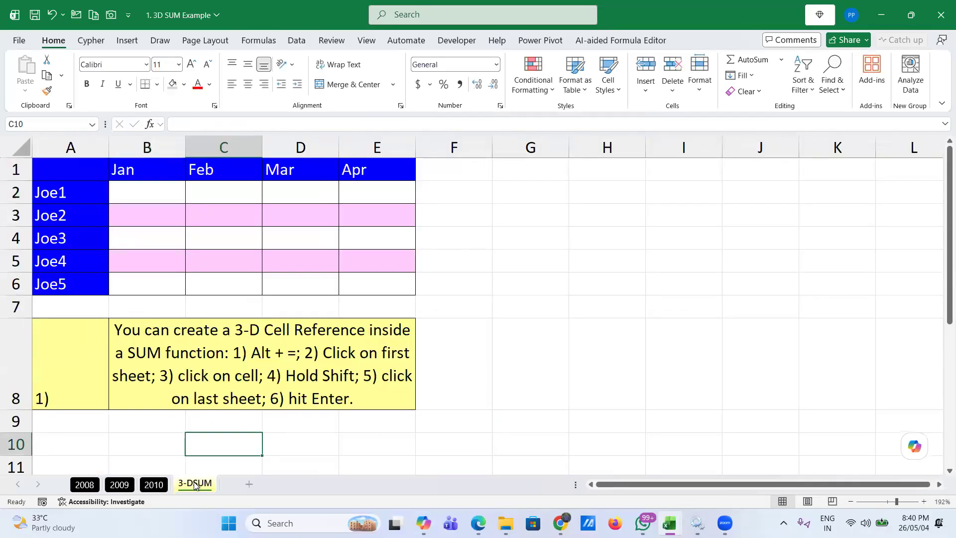
click(220, 122)
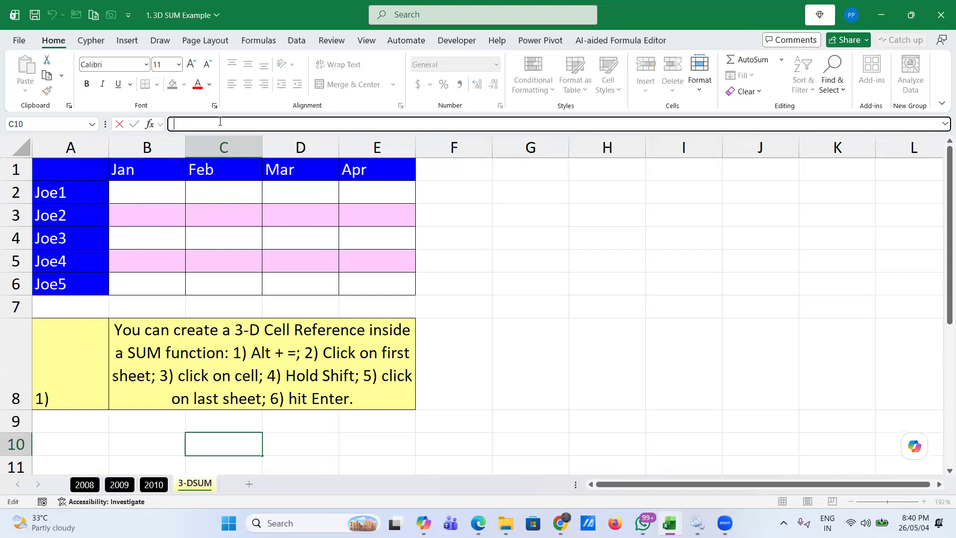
click(684, 363)
scroll(684, 364, down, 3)
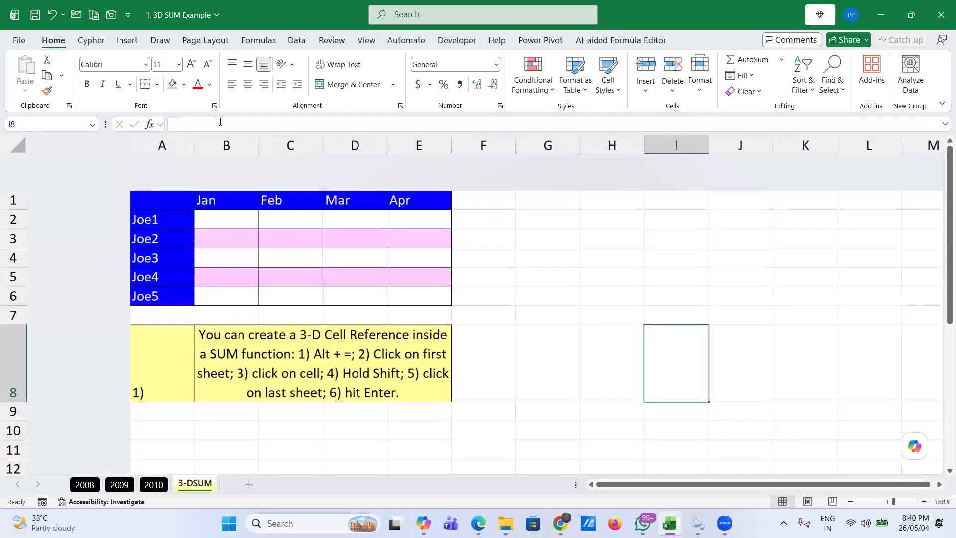
scroll(154, 186, up, 3)
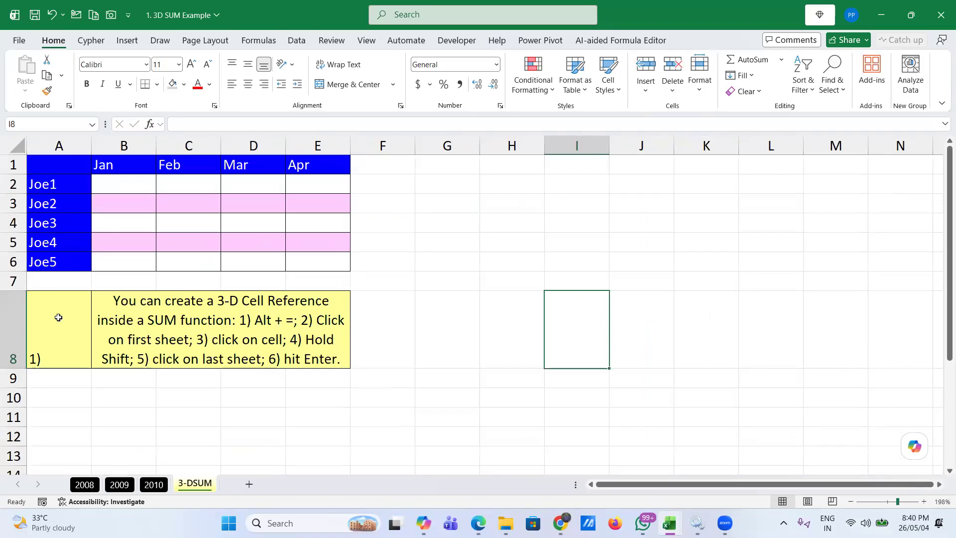
scroll(58, 318, down, 5)
scroll(59, 318, up, 5)
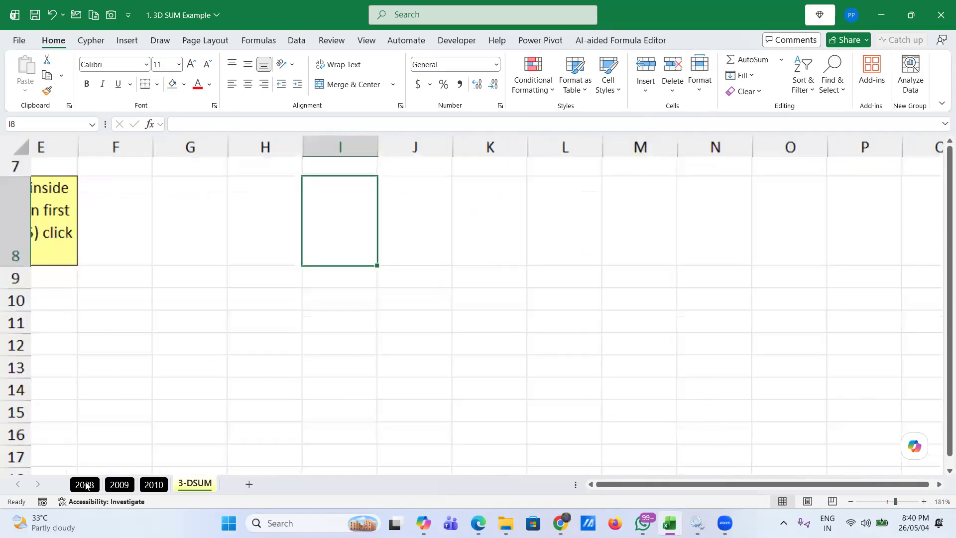
scroll(86, 485, up, 2)
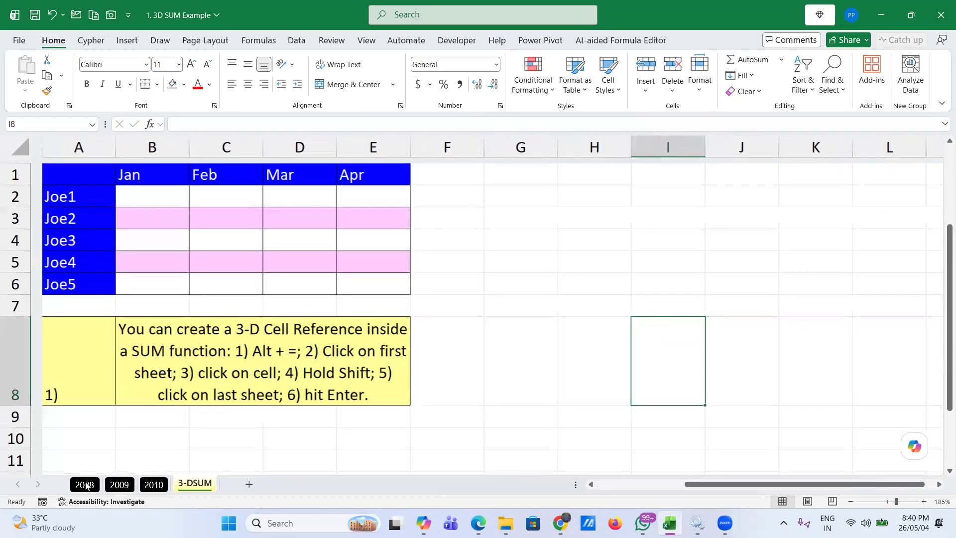
- Enter =SUM('2008:2010'!B2) in B2 of the 3-DSUM sheet to total Joe1's January values across the yearly sheets, and reselect B2
key(ctrl+Home)
key(Right)
key(Down)
text(=sum)
key(Tab)
click(86, 486)
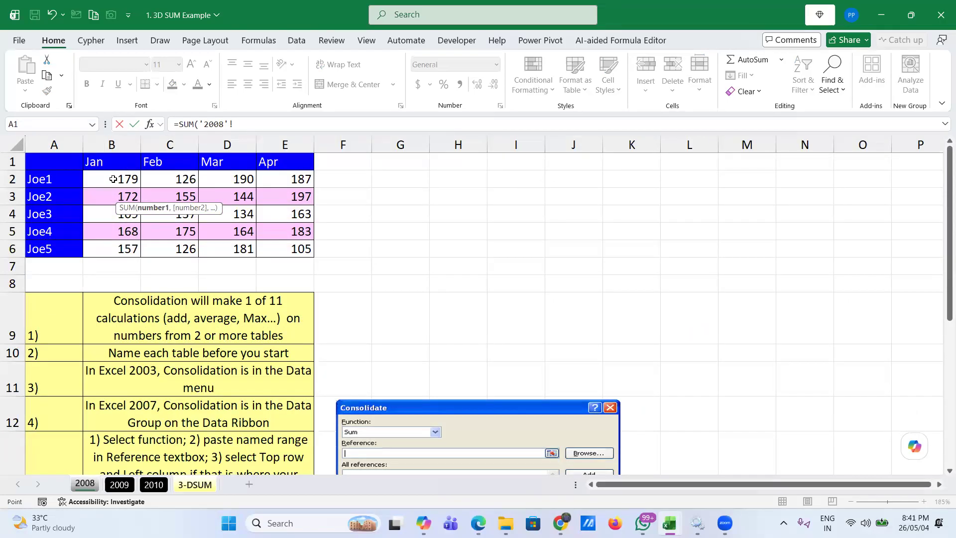
click(114, 179)
shift+click(157, 487)
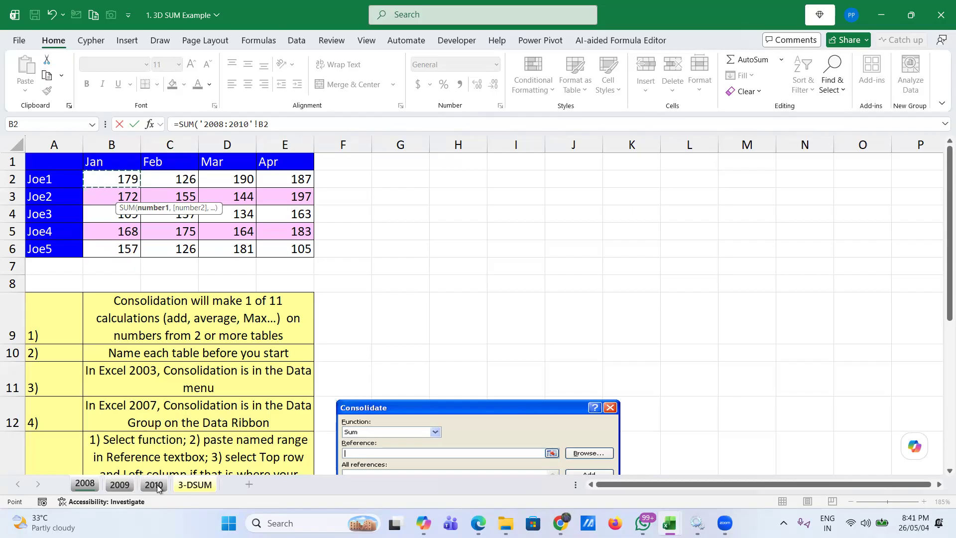
text())
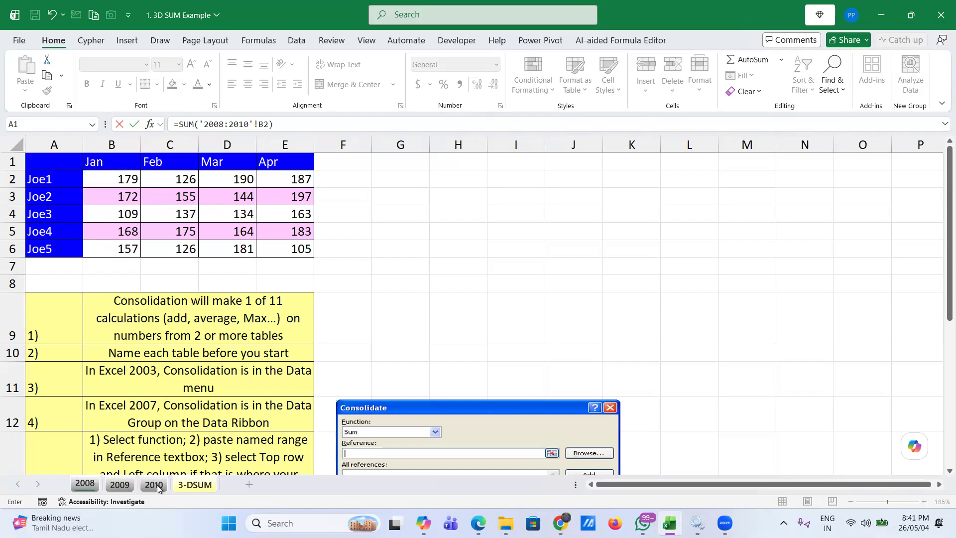
key(Return)
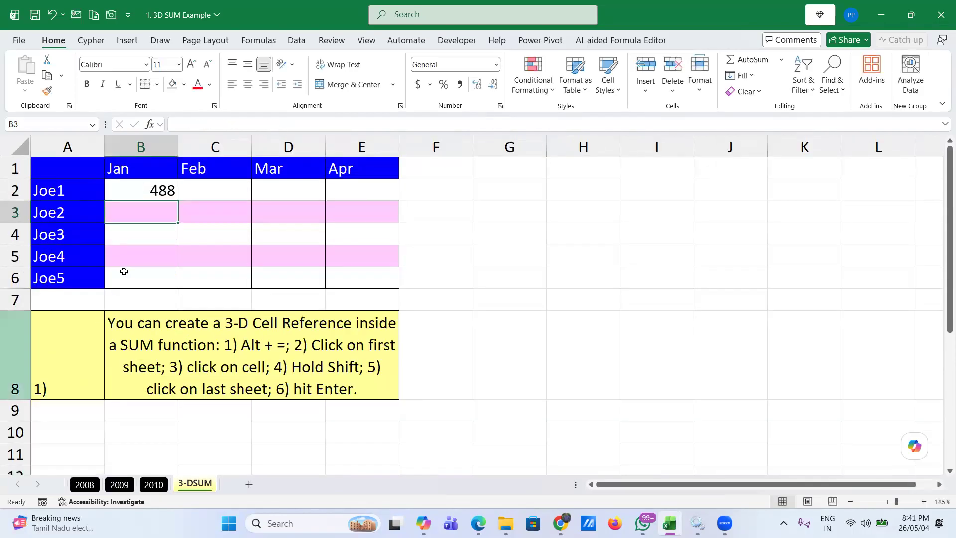
click(147, 192)
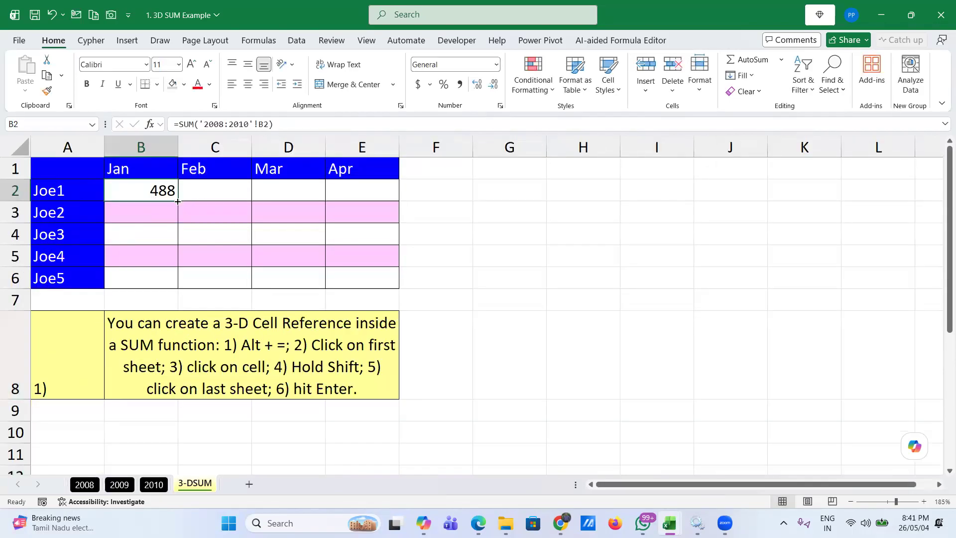
- Fill the 3-D SUM formula from B2 across to E2 and down through row 6 for all five Joes
drag(179, 200, 395, 209)
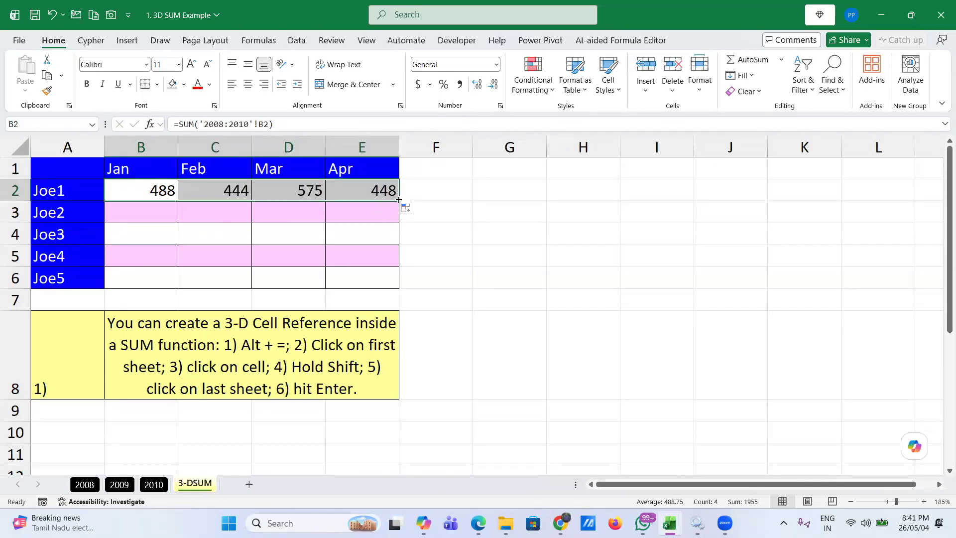
double_click(397, 199)
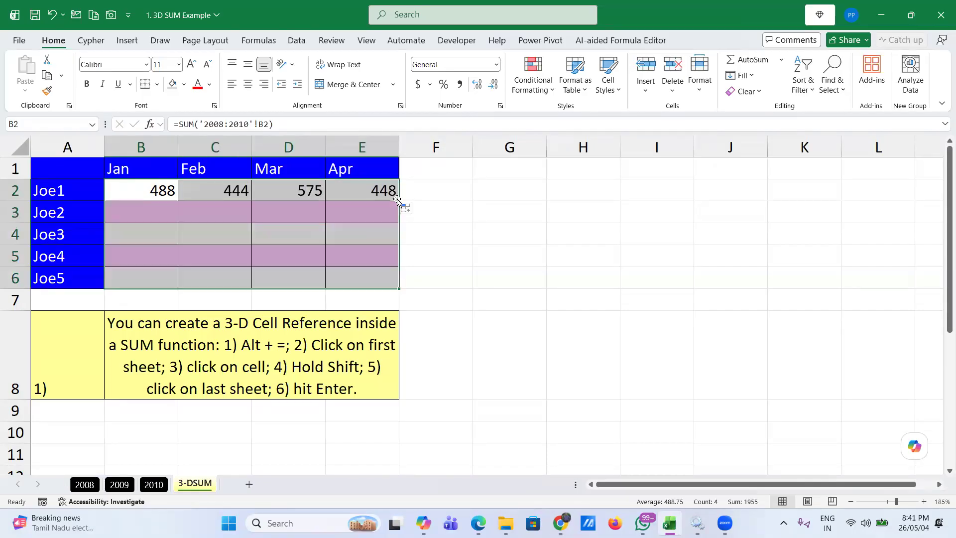
click(523, 227)
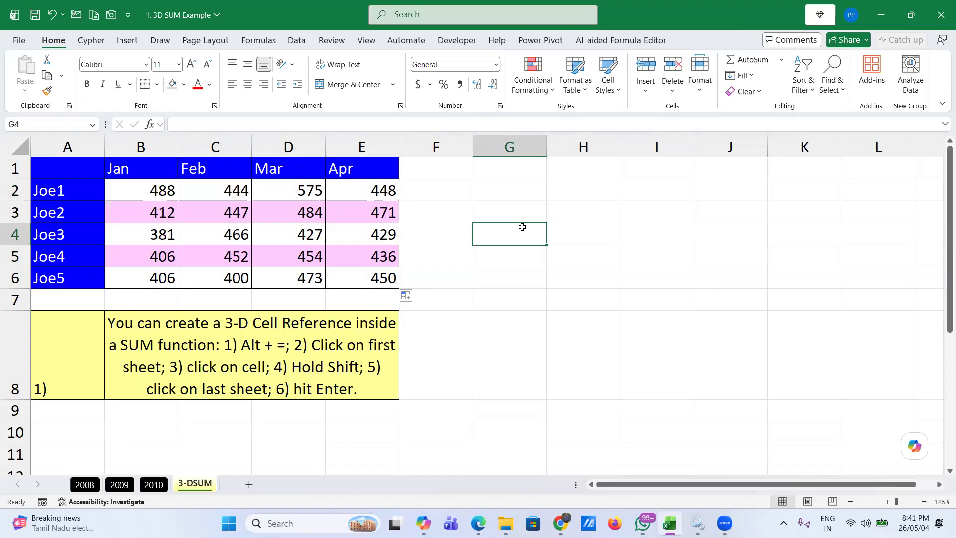
click(747, 192)
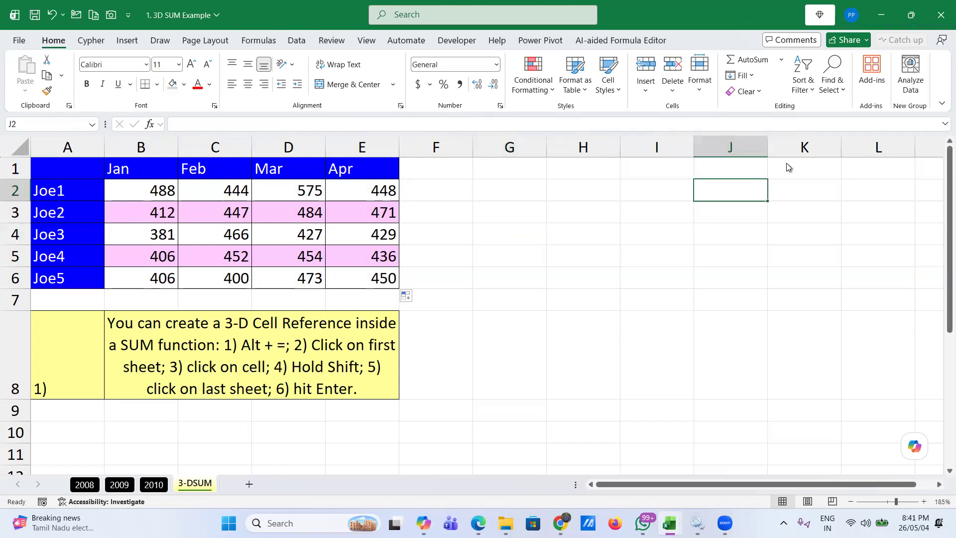
- Close the 3D SUM Example workbook without saving and open the 2. Data Consolidation workbook from File Explorer
click(939, 18)
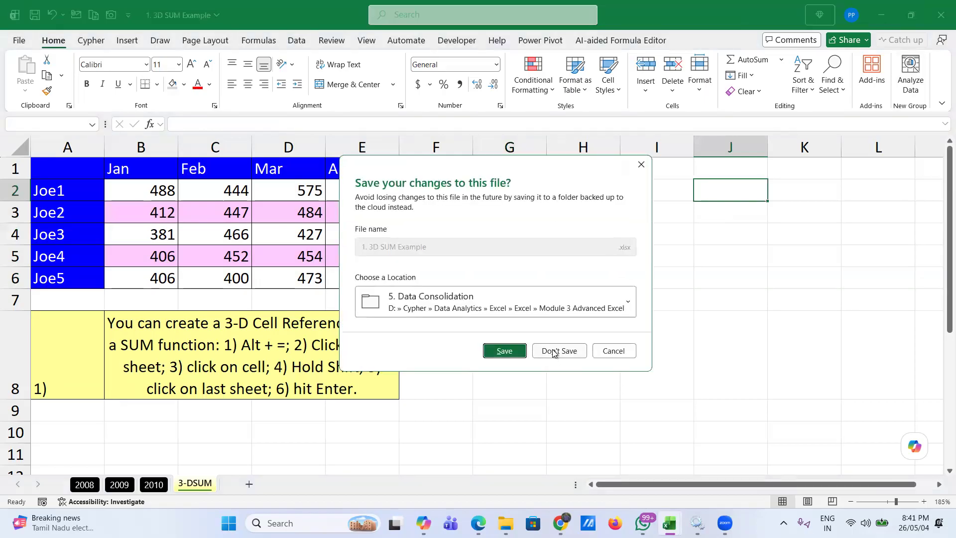
click(554, 352)
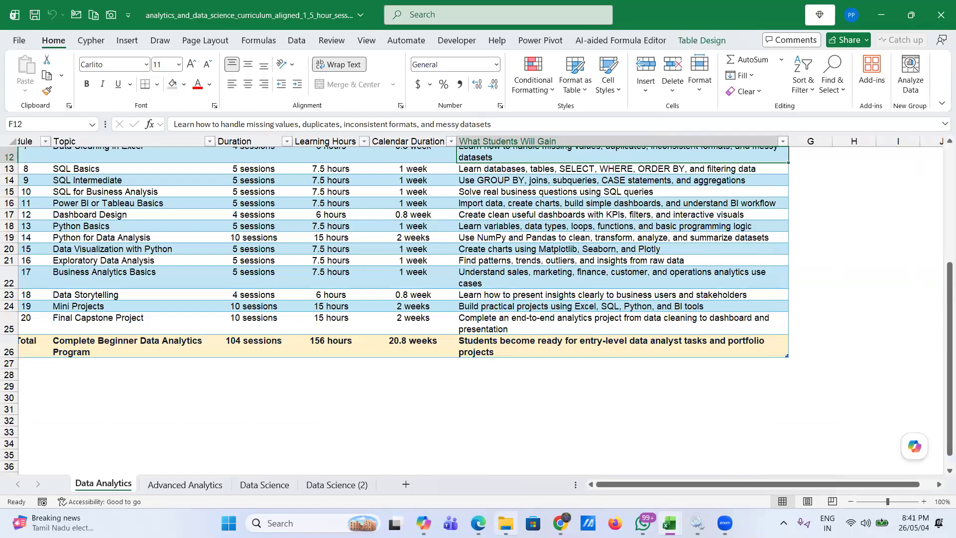
click(505, 523)
click(278, 132)
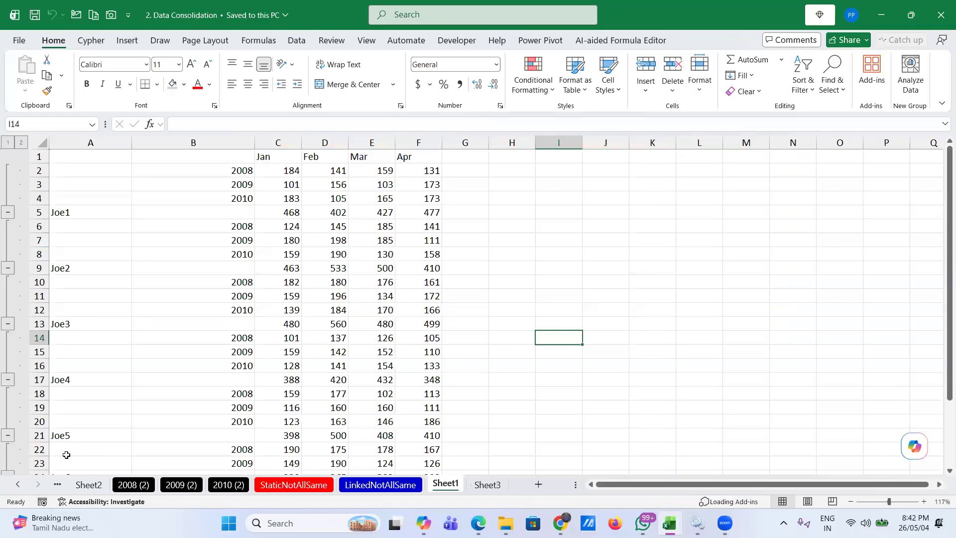
- Look through the monthly tables on the 2008, 2009 and 2010 sheets and return to the 2008 sheet
click(18, 485)
click(18, 485)
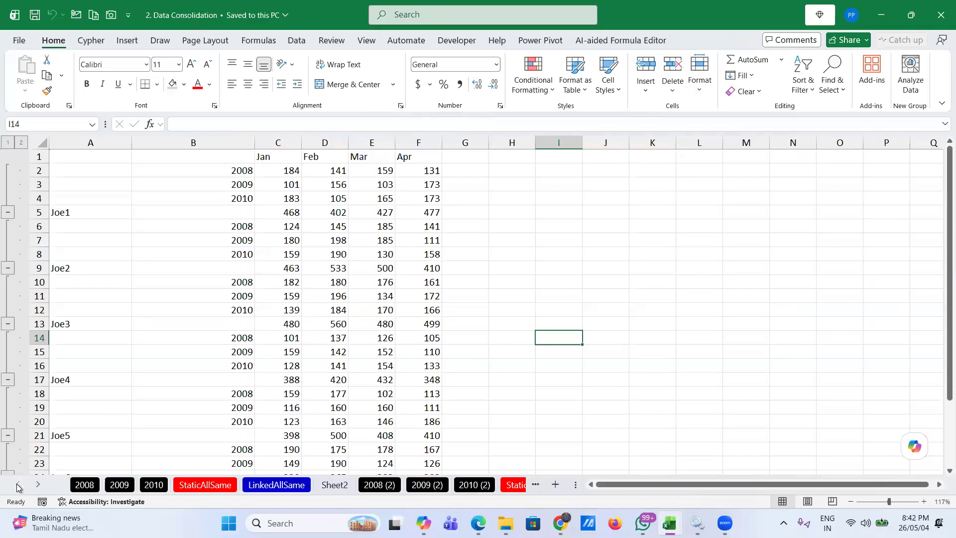
click(86, 485)
click(96, 243)
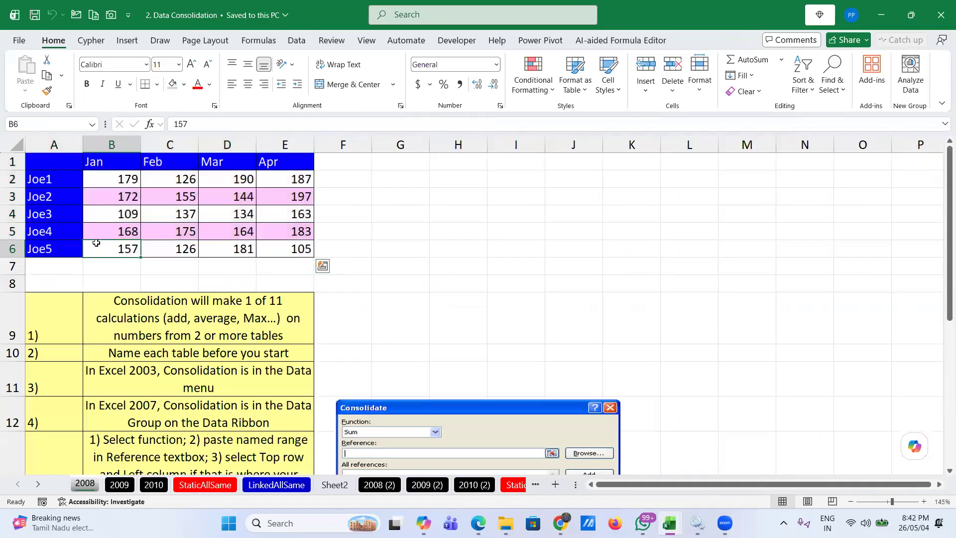
click(119, 492)
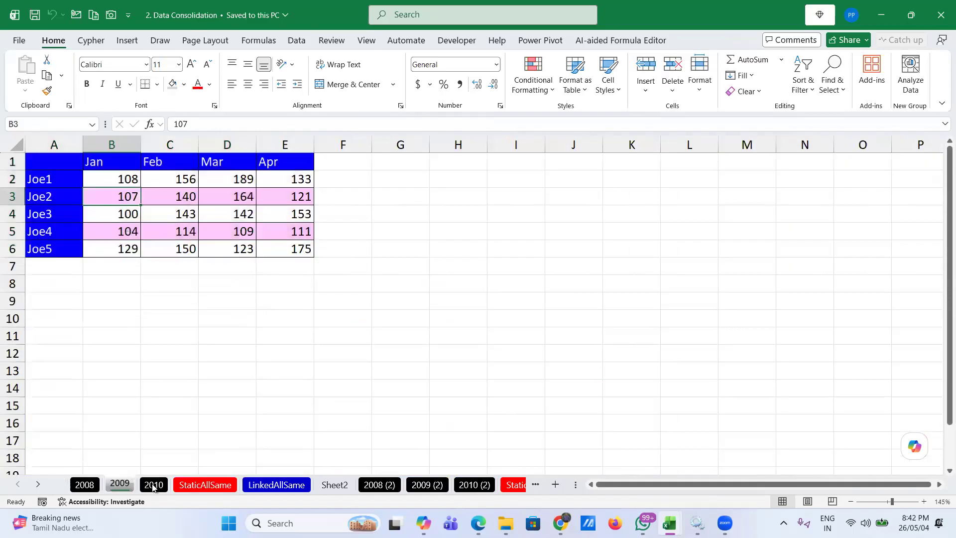
click(154, 486)
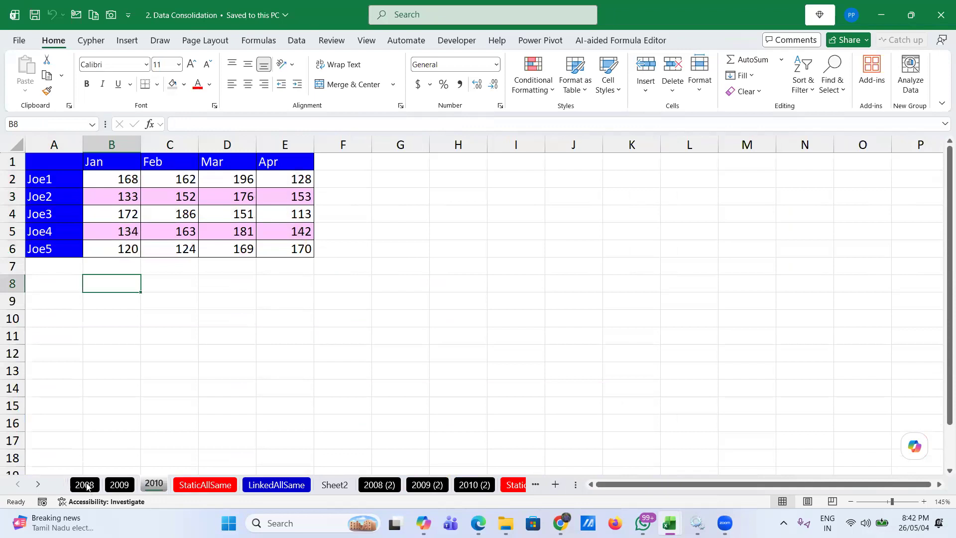
click(86, 486)
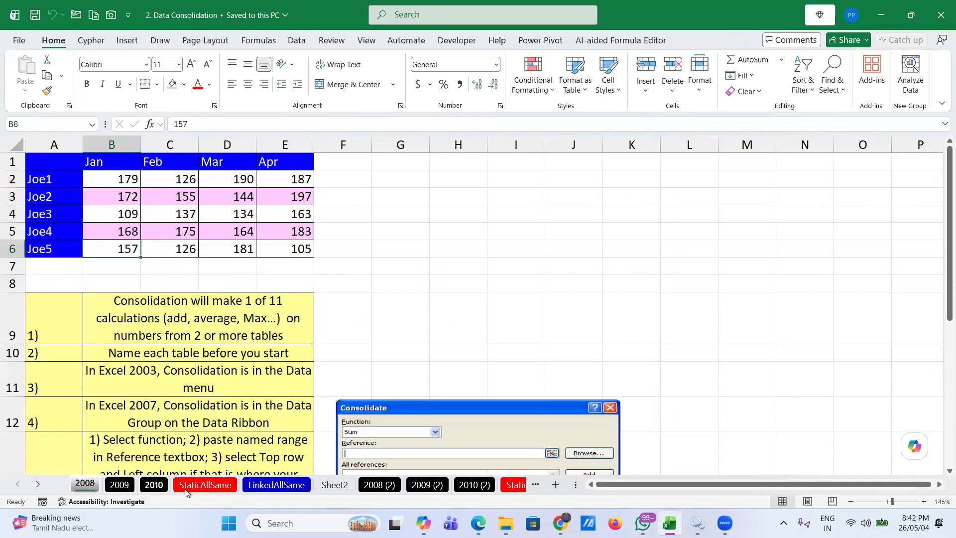
- Examine the StaticAllSame sheet's January formula and compare its table with the LinkedAllSame sheet
key(ctrl+Page_Down)
key(ctrl+Page_Down)
click(204, 485)
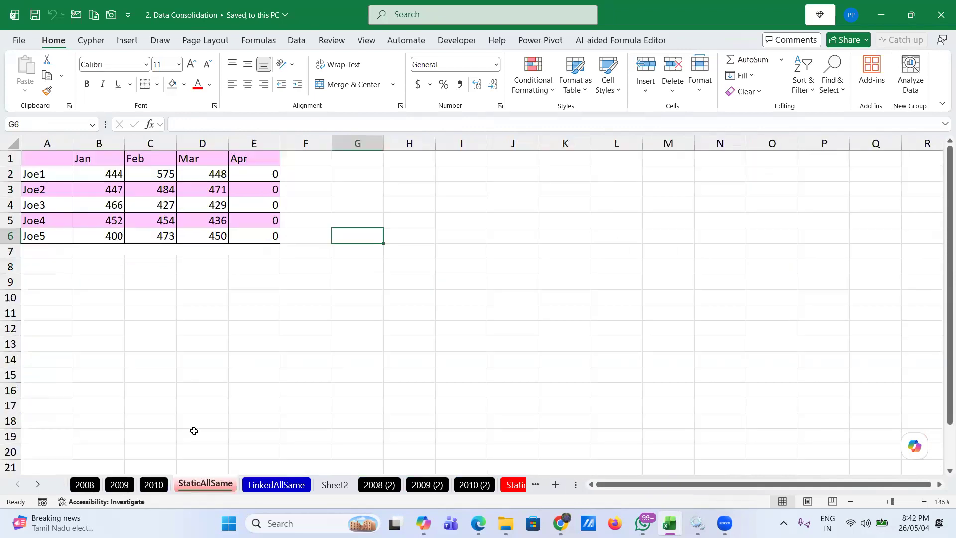
click(102, 177)
click(84, 485)
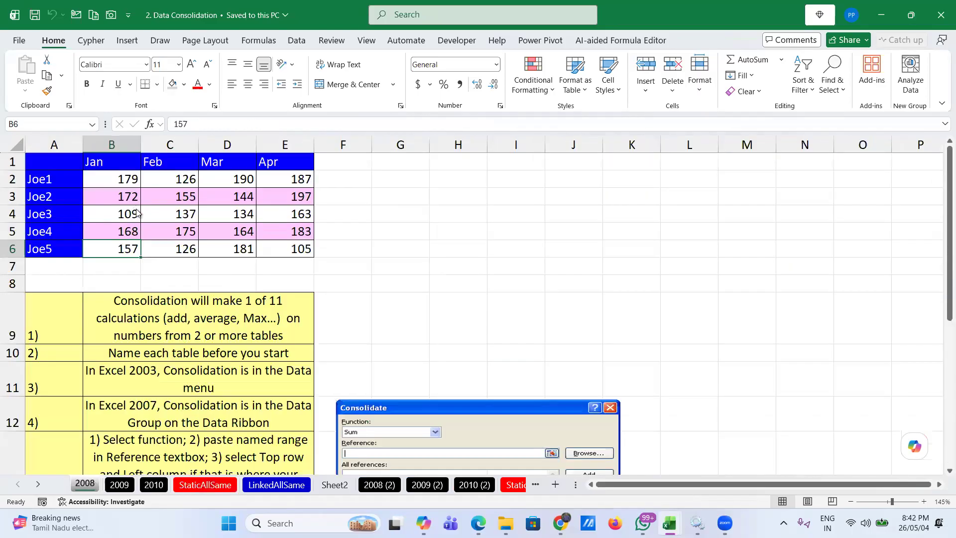
click(189, 486)
scroll(108, 176, down, 1)
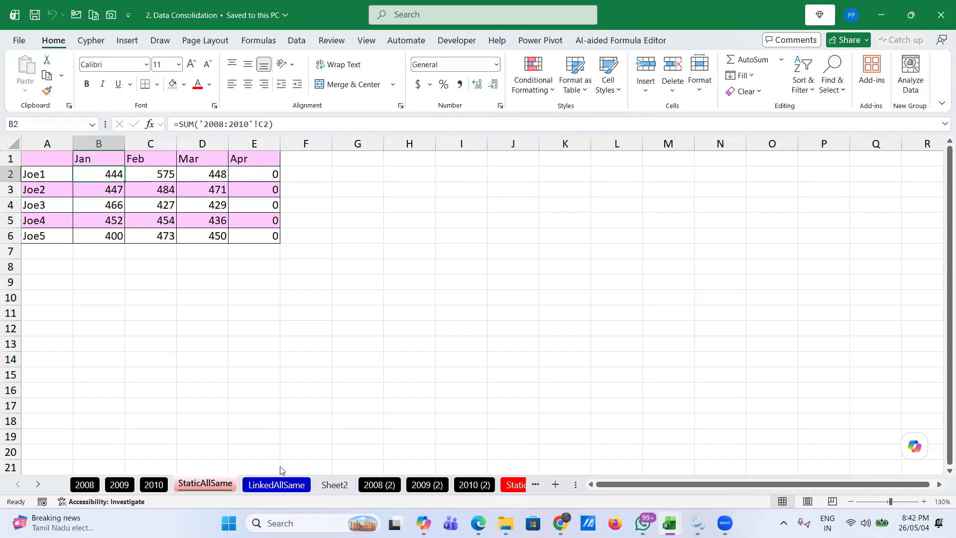
click(330, 487)
click(279, 487)
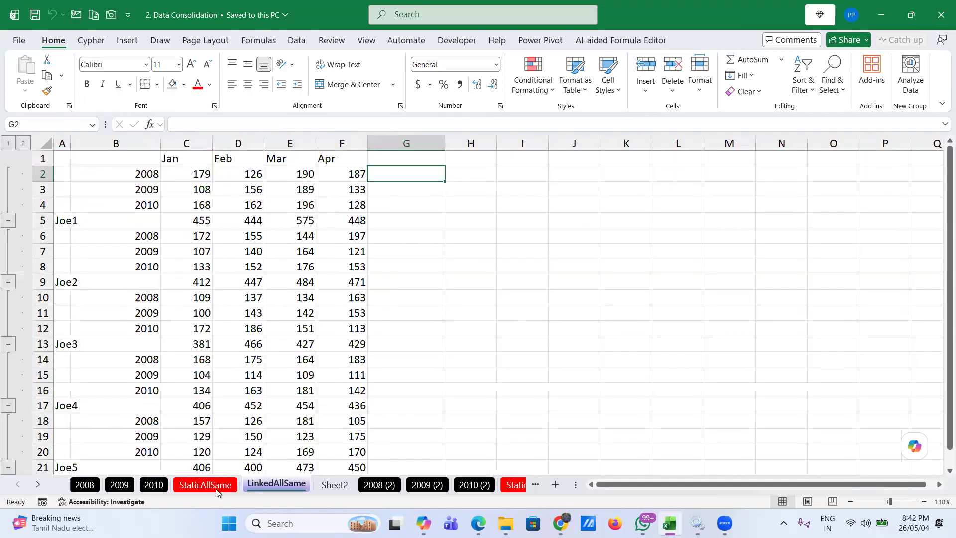
click(218, 488)
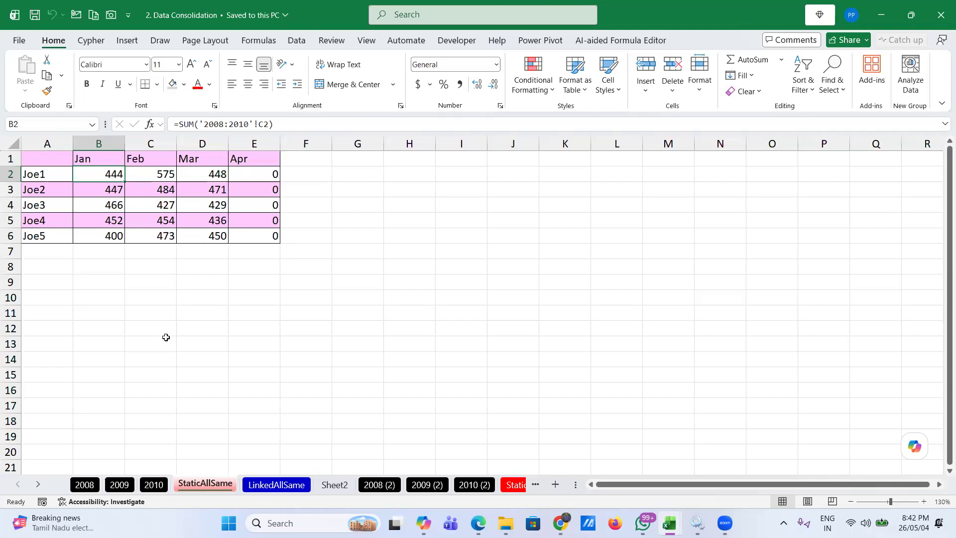
scroll(166, 337, left, 1)
scroll(101, 487, right, 1)
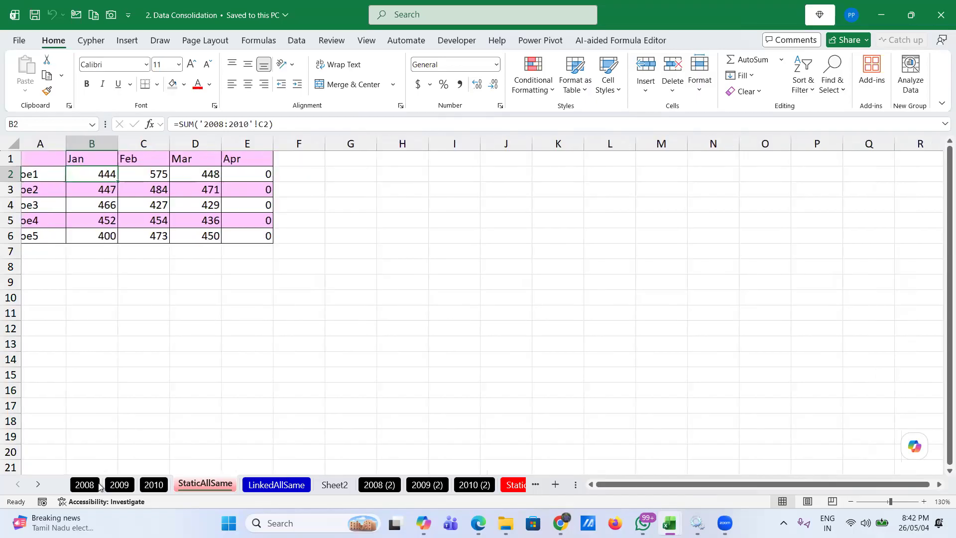
- Read the numbered consolidation instructions and the sample Consolidate dialog picture below the table on the 2008 sheet
click(85, 484)
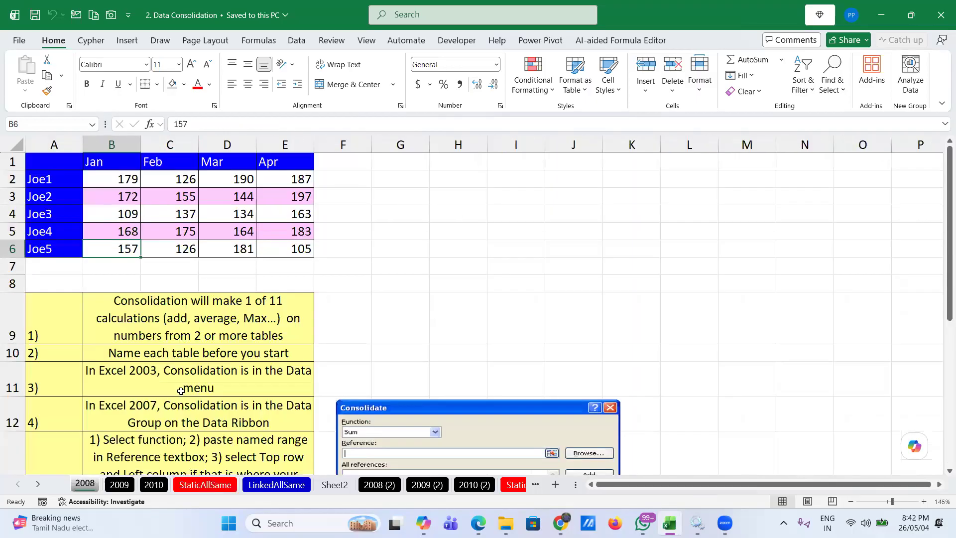
scroll(181, 391, down, 1)
scroll(181, 392, down, 4)
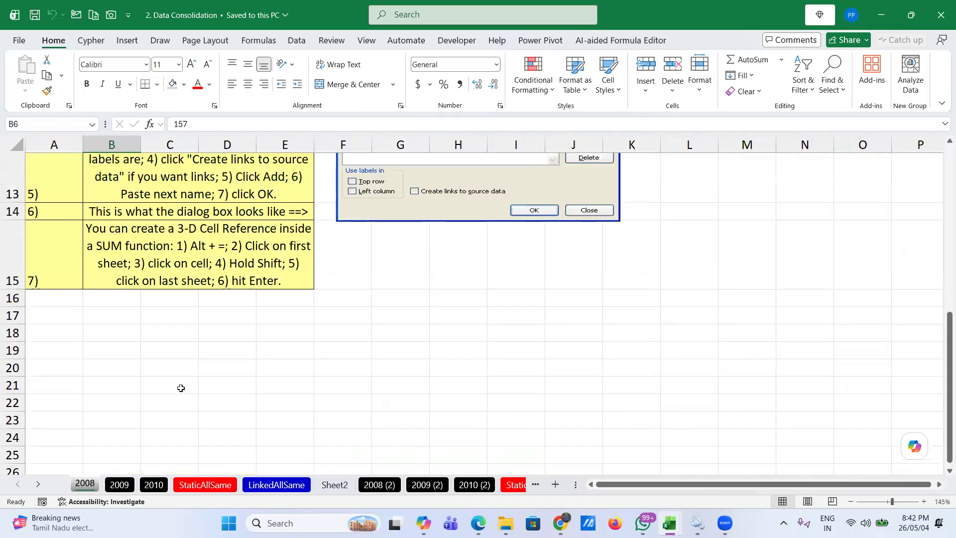
scroll(180, 388, up, 5)
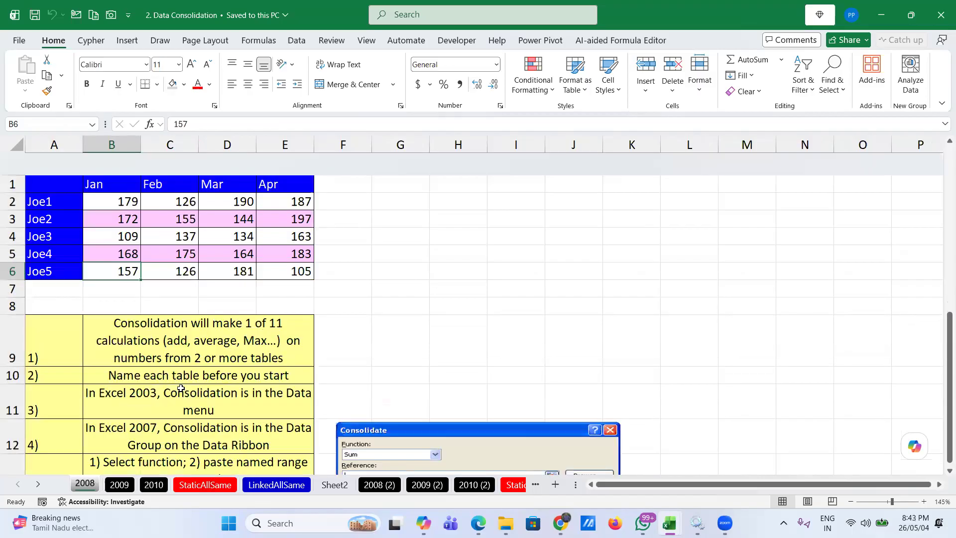
scroll(181, 388, down, 1)
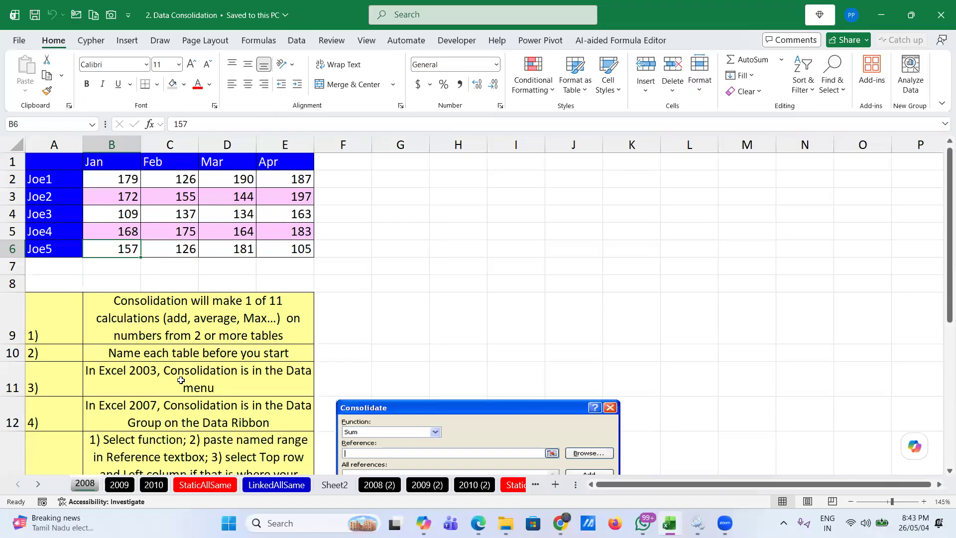
scroll(180, 380, down, 3)
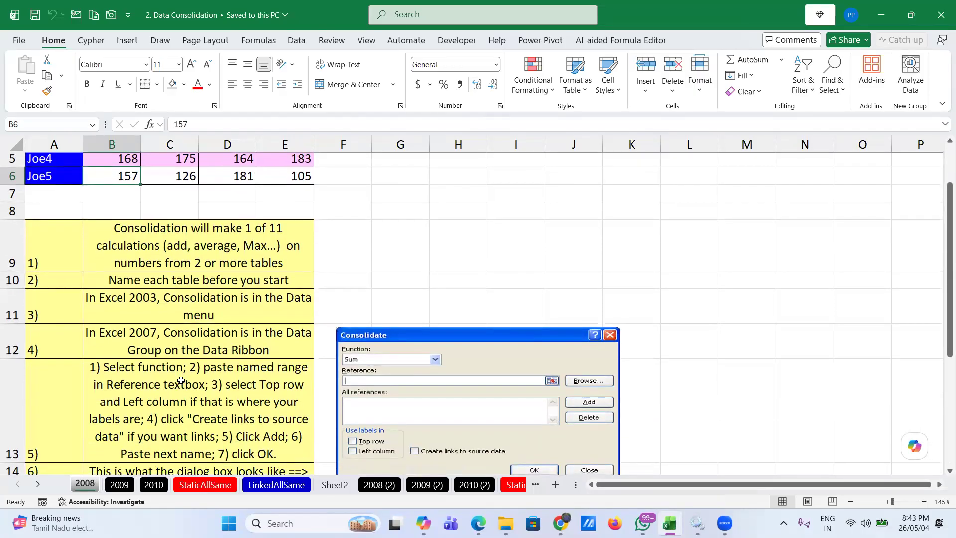
click(157, 340)
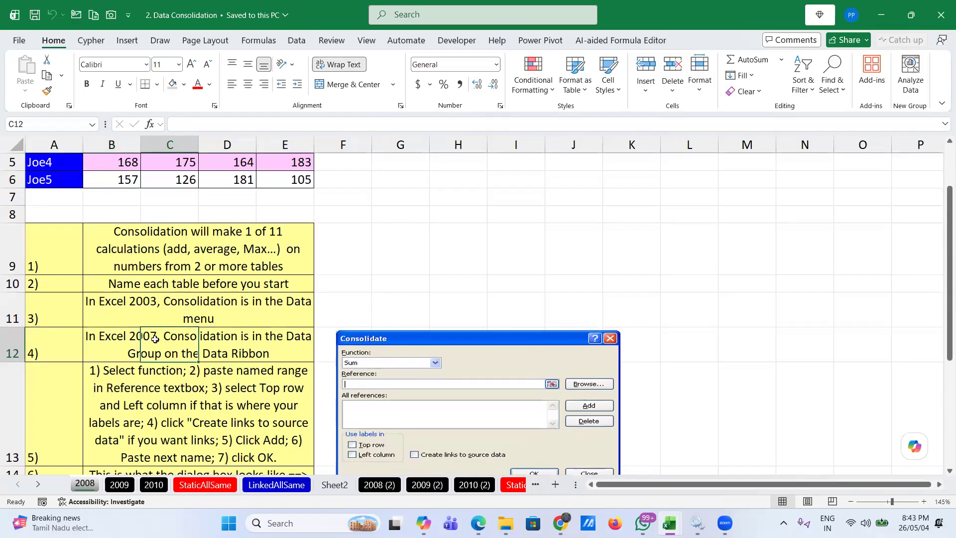
click(113, 340)
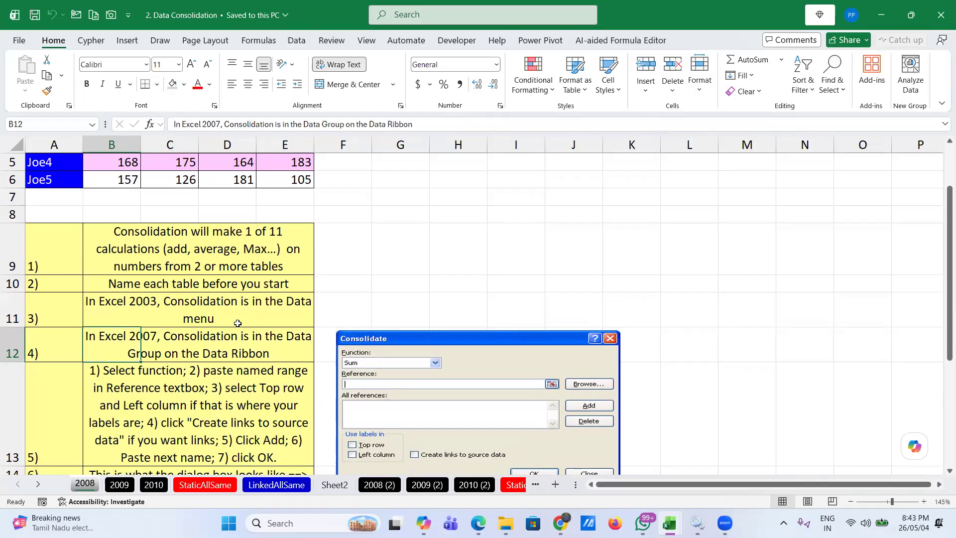
scroll(197, 349, down, 2)
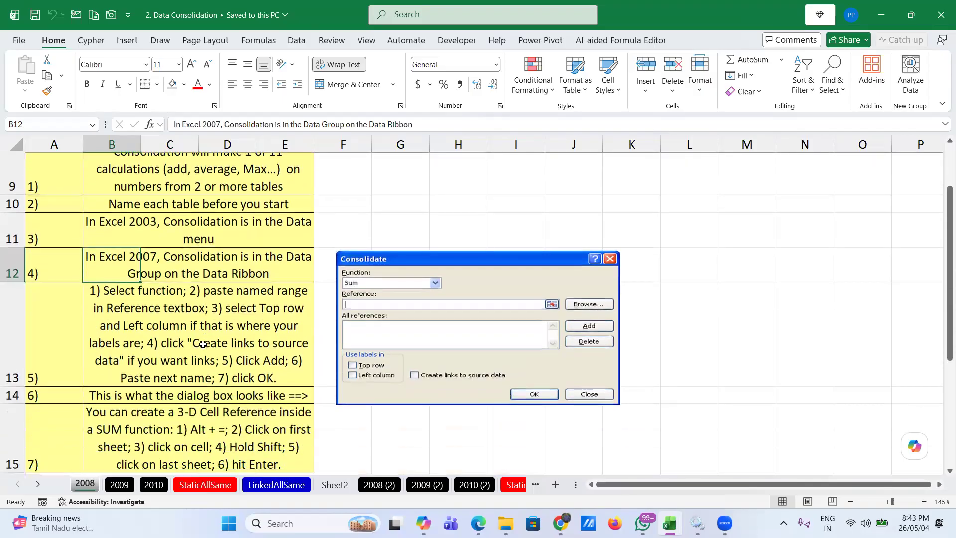
scroll(202, 344, up, 1)
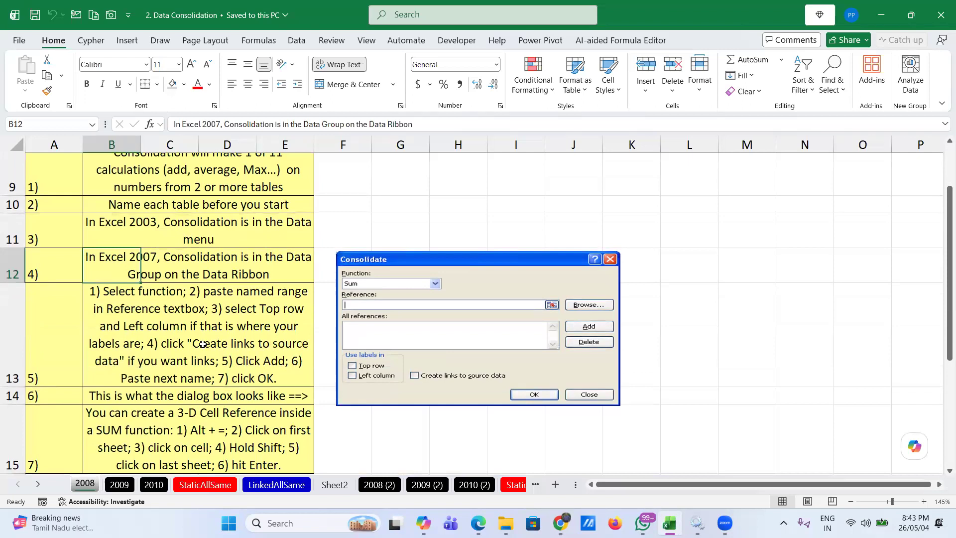
scroll(202, 344, up, 2)
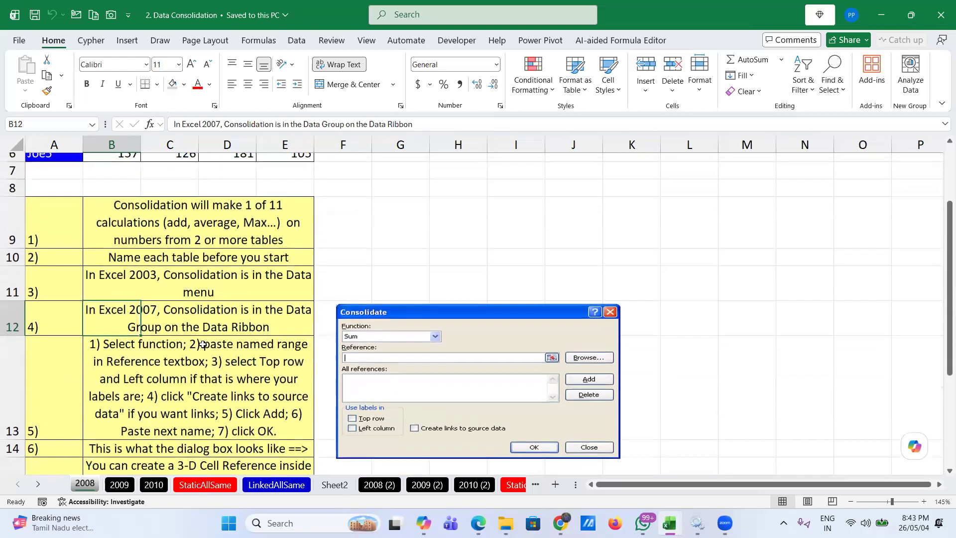
scroll(203, 344, down, 1)
scroll(203, 344, down, 4)
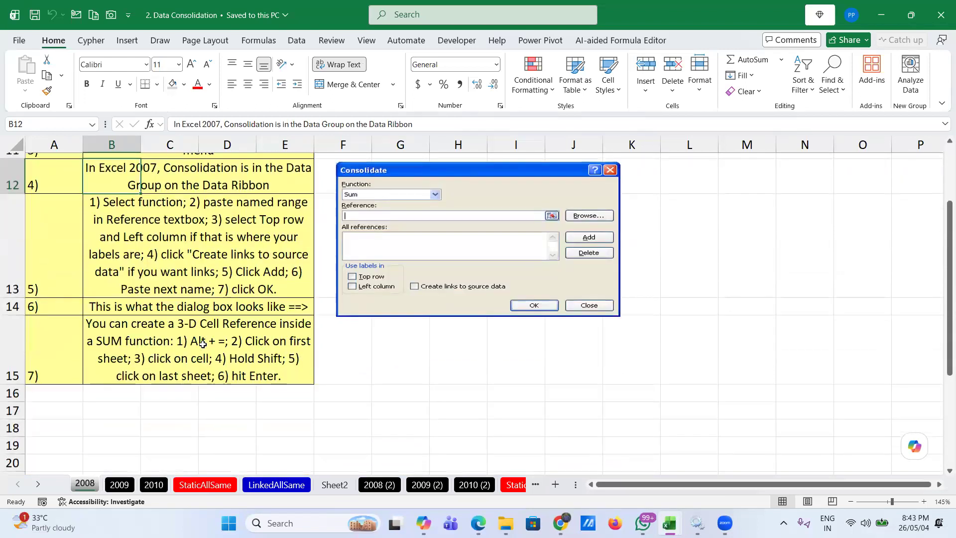
scroll(203, 344, up, 8)
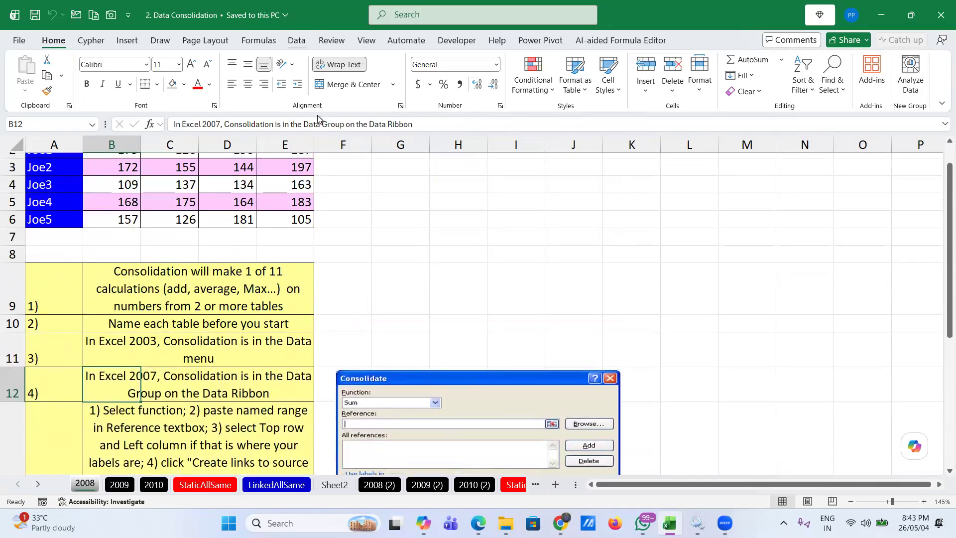
- Start a Sum consolidation on the 2008 sheet, adding its A1:E6 table as a reference with top row and left column labels
click(297, 40)
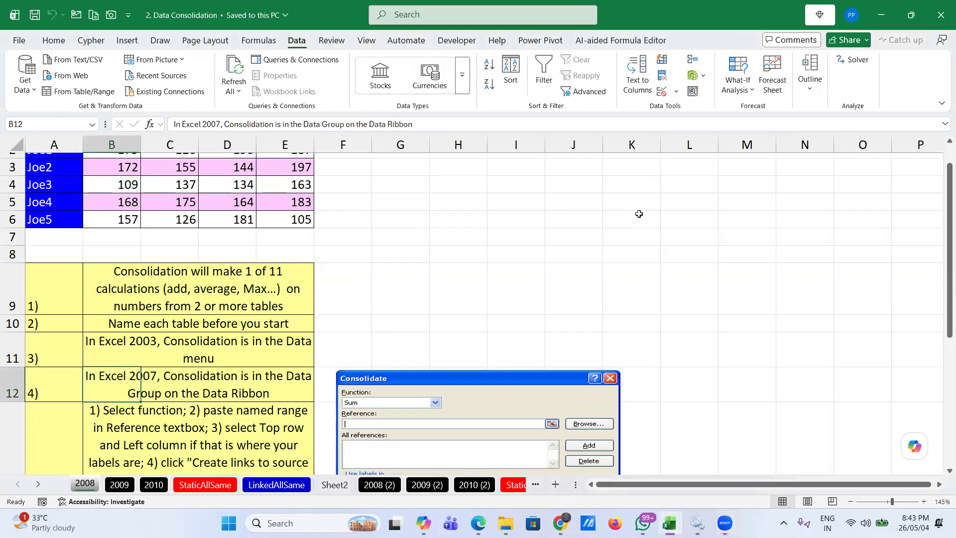
click(693, 64)
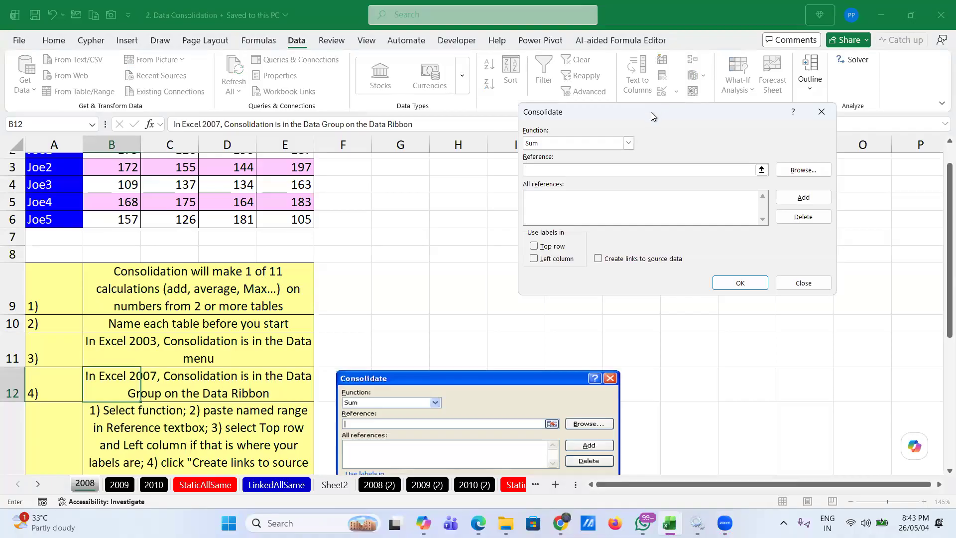
drag(650, 112, 397, 77)
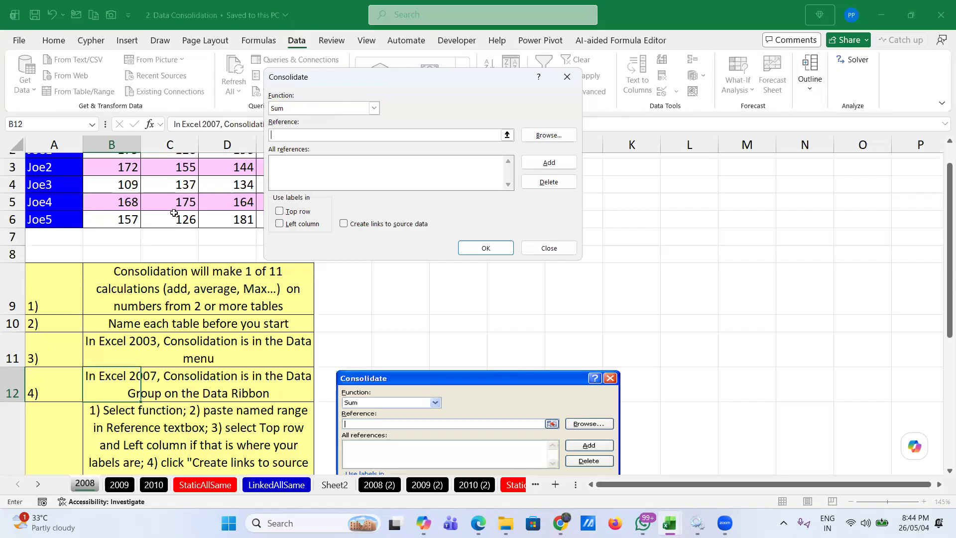
scroll(172, 215, up, 1)
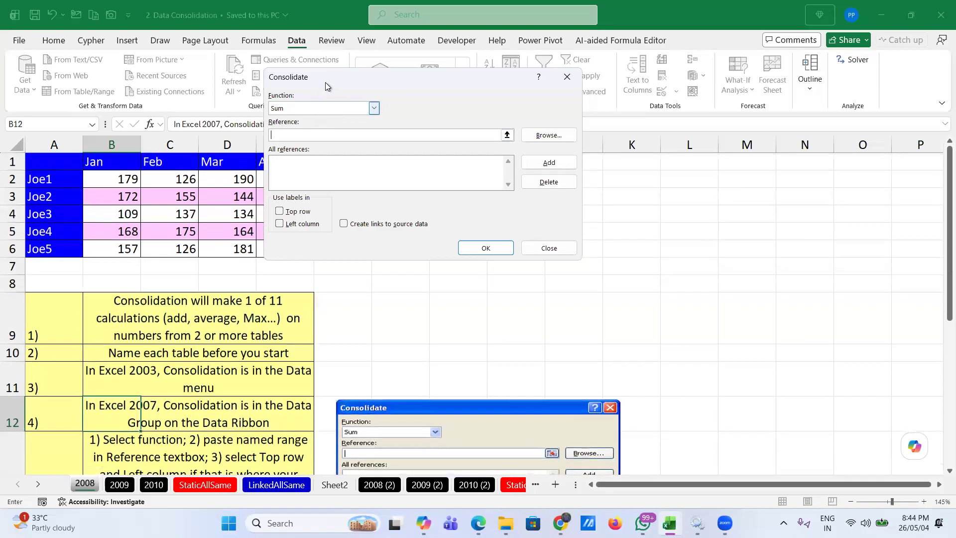
drag(326, 79, 486, 47)
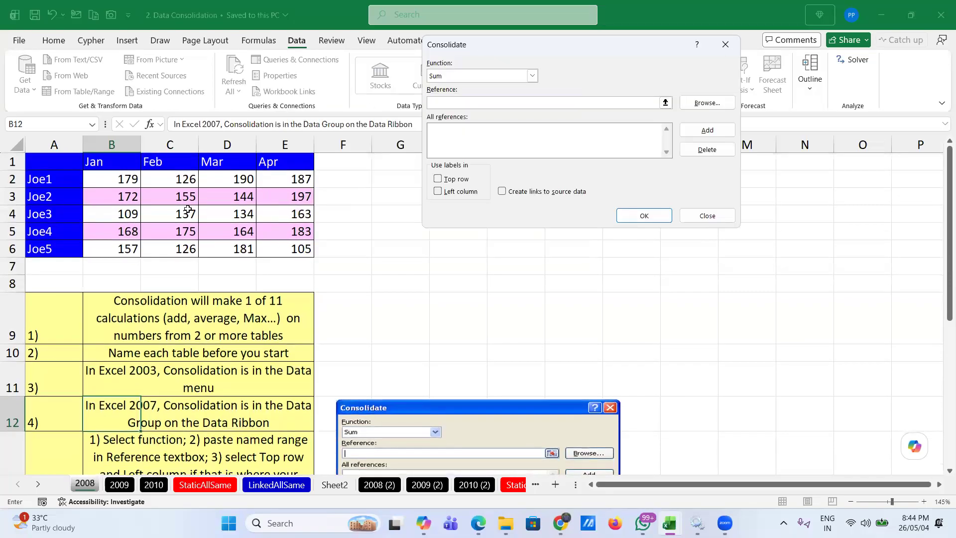
click(122, 180)
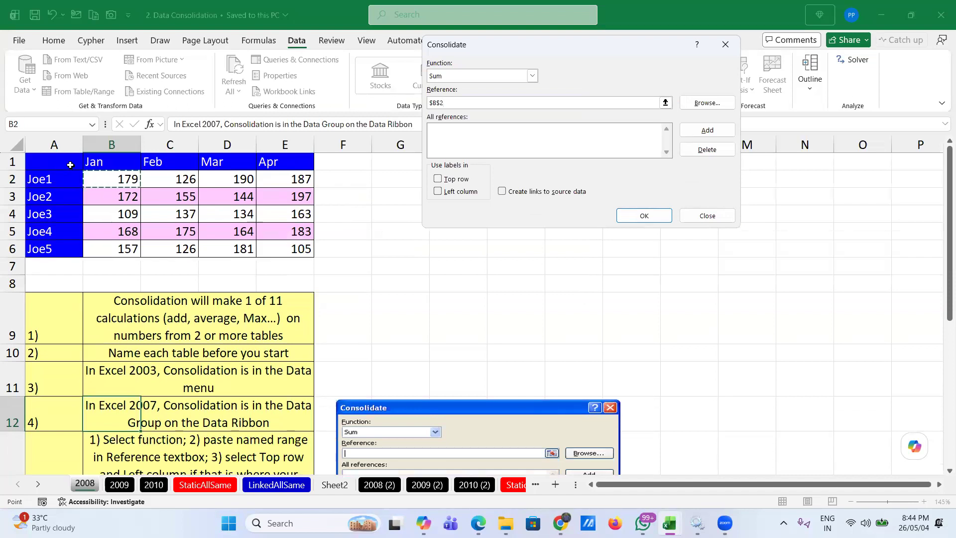
click(46, 164)
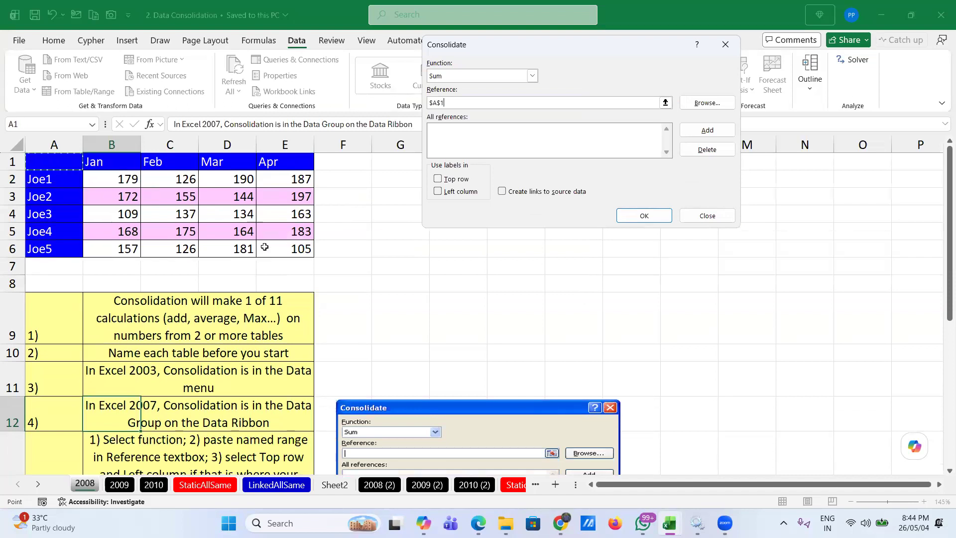
shift+click(294, 250)
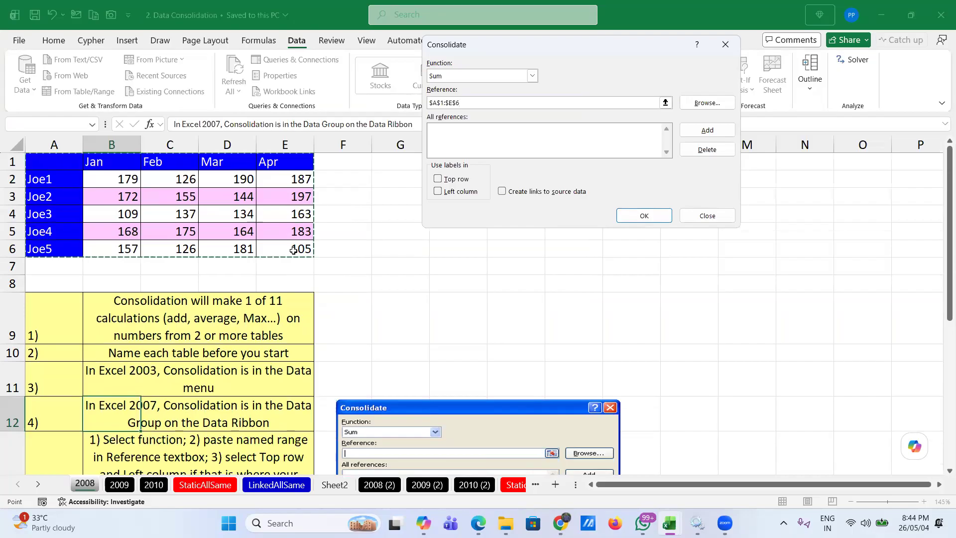
click(709, 131)
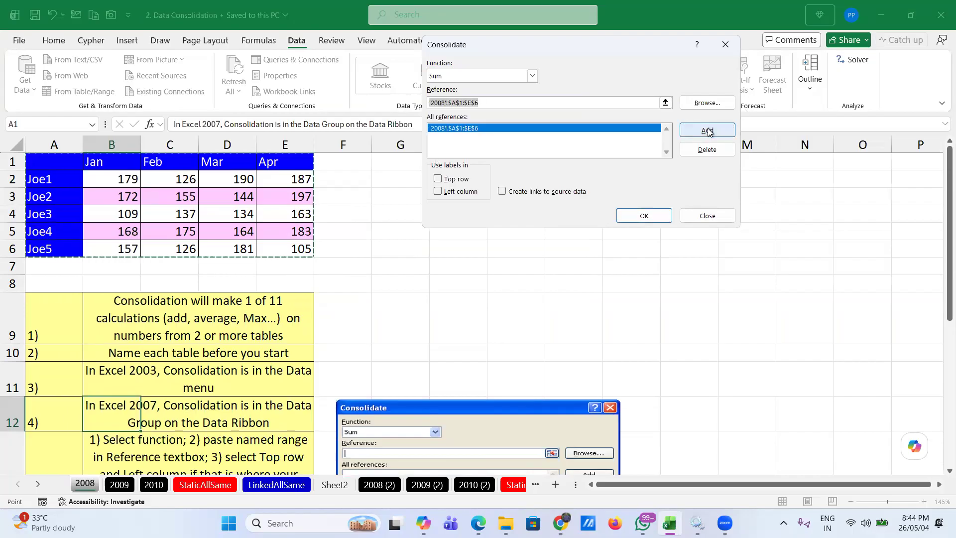
click(438, 179)
click(438, 192)
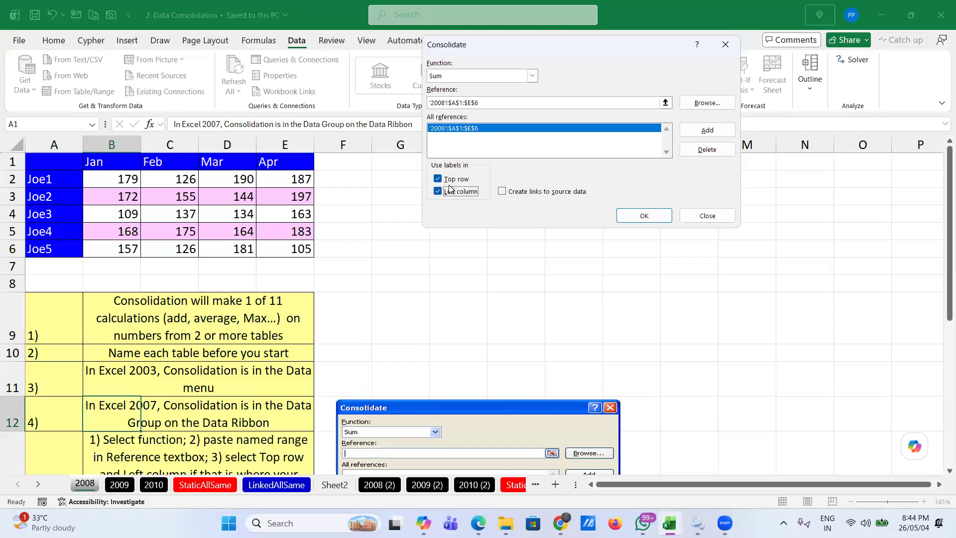
- Clear the reference entry and add range A1:E6 of the 2009 sheet to the consolidation references
click(485, 102)
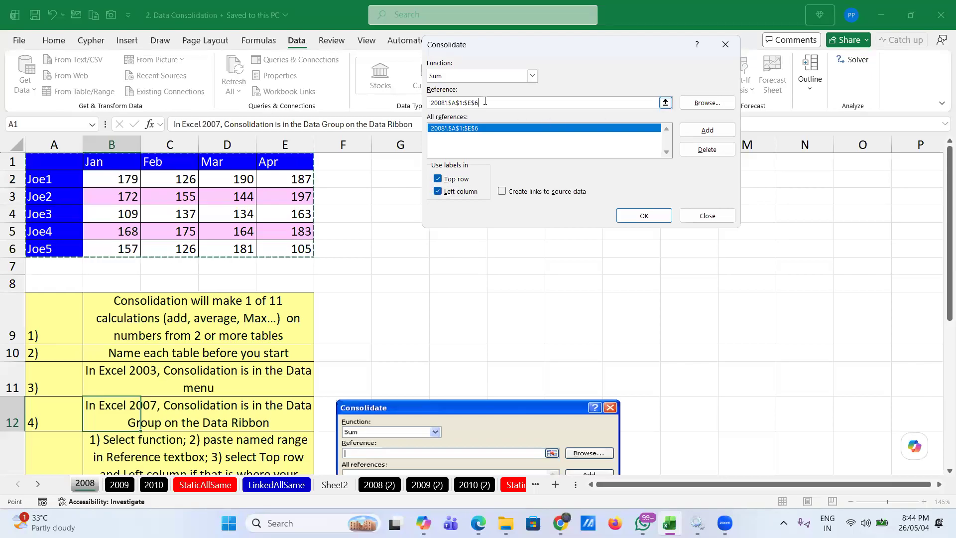
key(BackSpace)
key(BackSpace)
key(BackSpace)
key(BackSpace)
key(BackSpace)
key(BackSpace)
key(BackSpace)
key(BackSpace)
key(BackSpace)
key(BackSpace)
key(BackSpace)
key(BackSpace)
key(BackSpace)
key(BackSpace)
key(BackSpace)
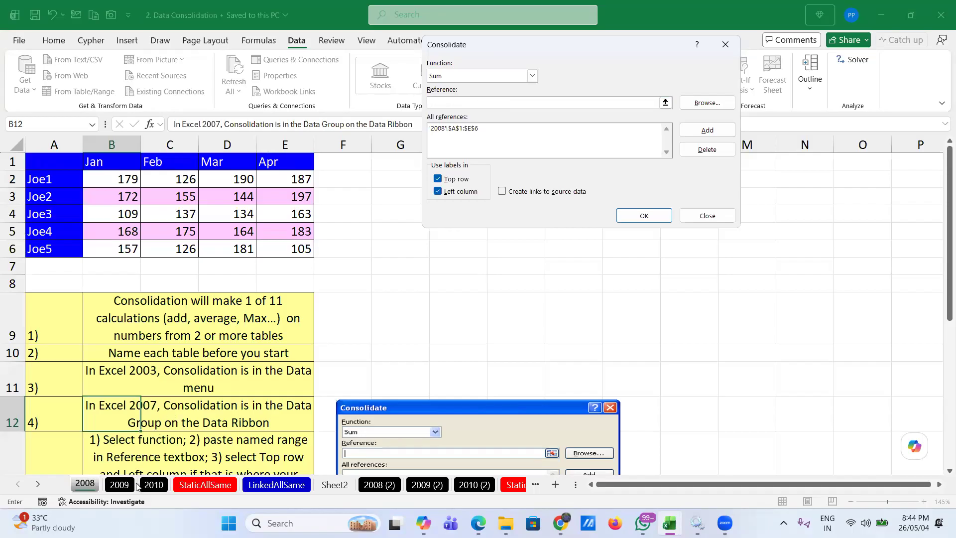
click(121, 486)
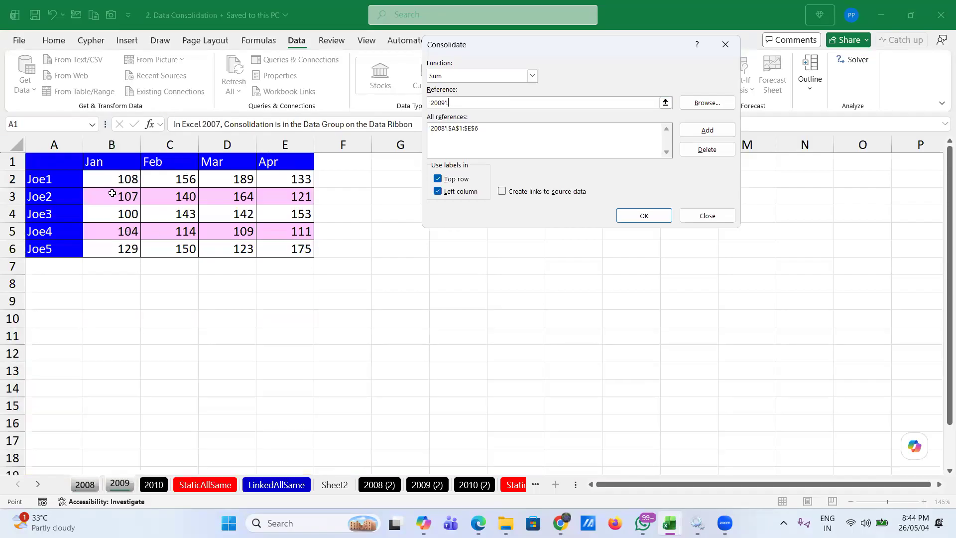
click(55, 162)
drag(296, 249, 299, 252)
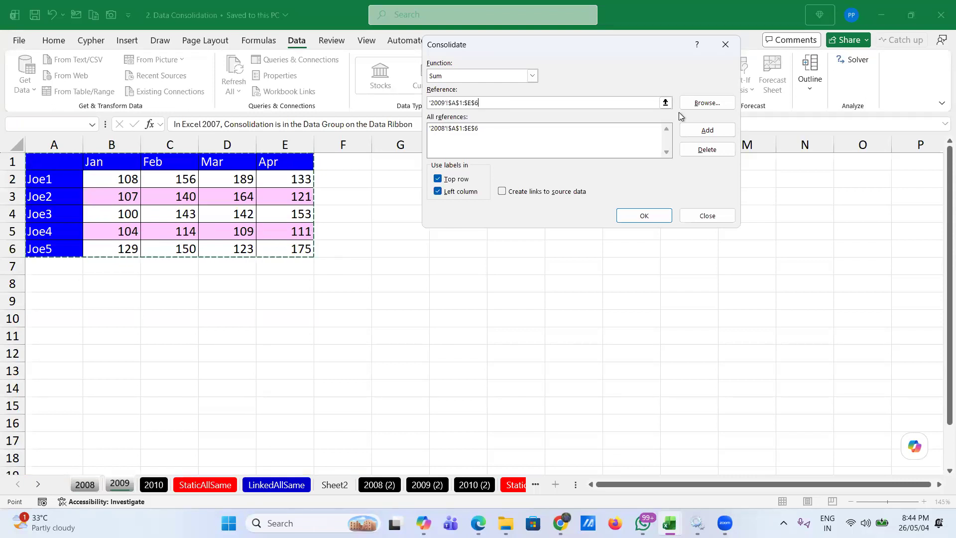
click(714, 130)
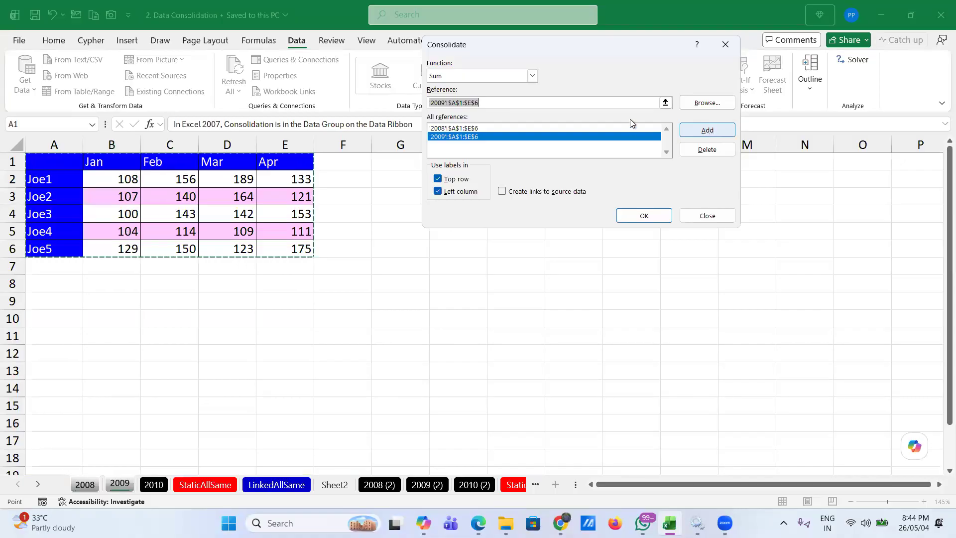
- Try to consolidate with range A1:E6 of the 2010 sheet as the reference and links to source data enabled
click(153, 485)
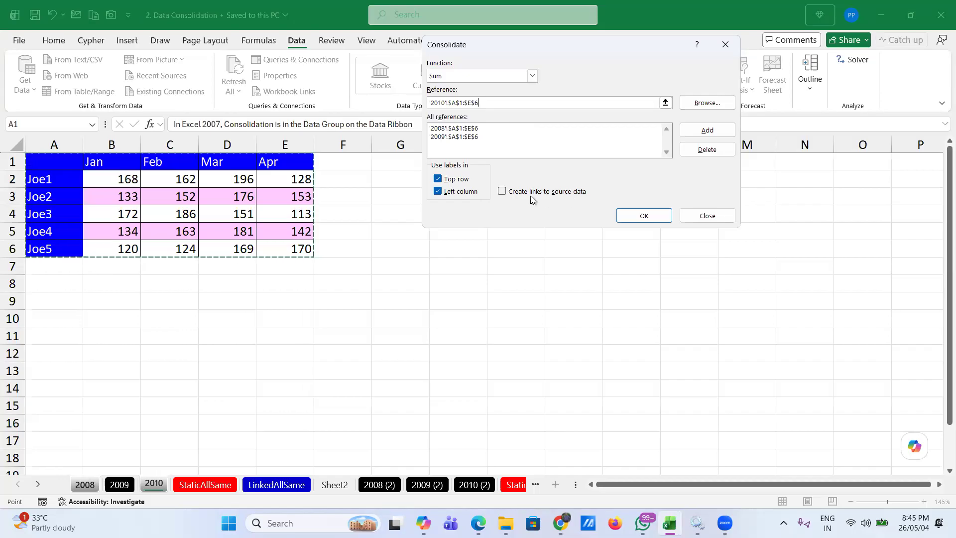
click(503, 196)
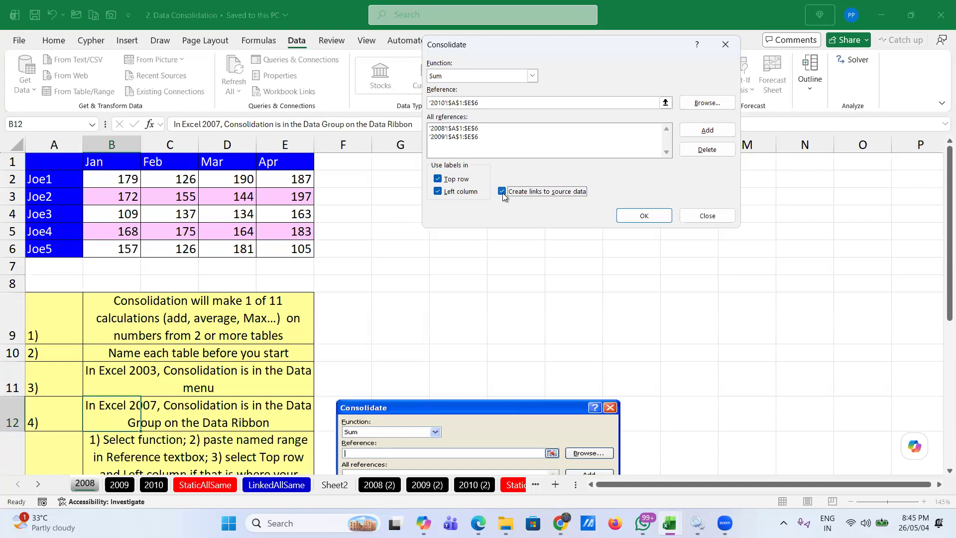
click(644, 218)
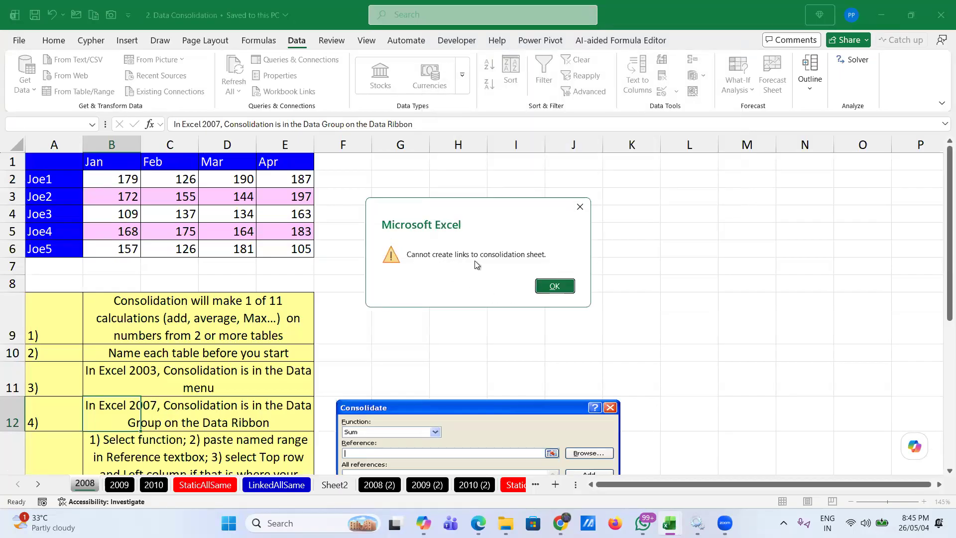
click(546, 288)
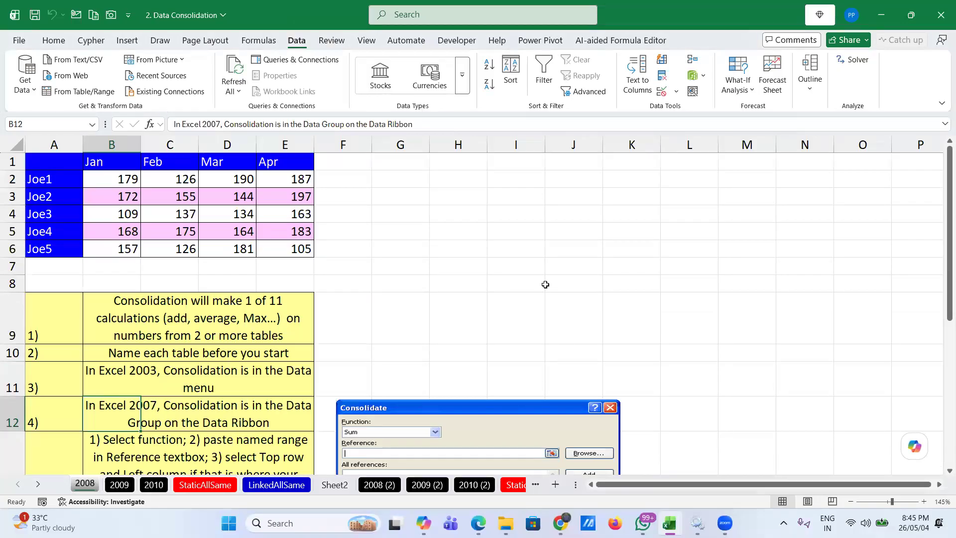
- Examine the instructions on the 2008 sheet and the consolidated tables on Sheet2, LinkedAllSame and StaticAllSame
scroll(487, 329, down, 2)
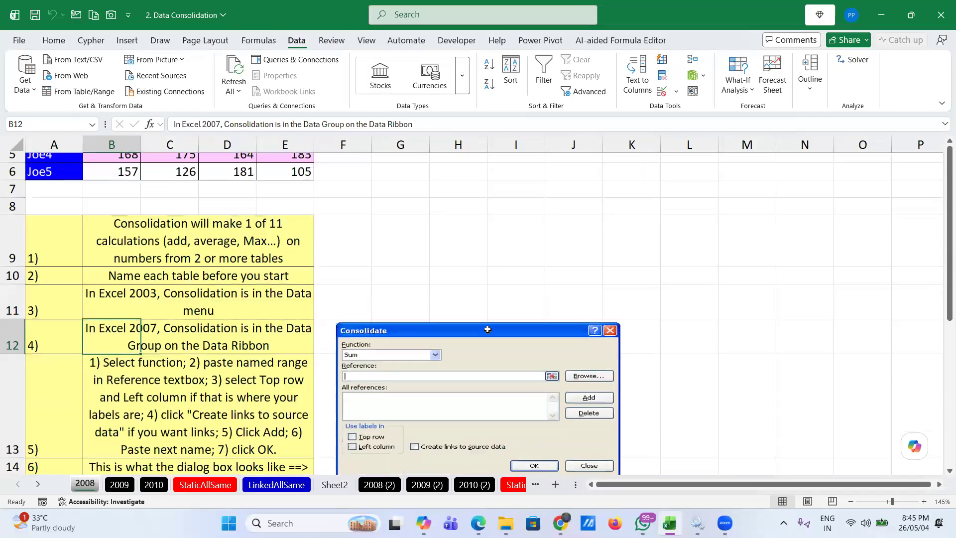
scroll(487, 330, down, 3)
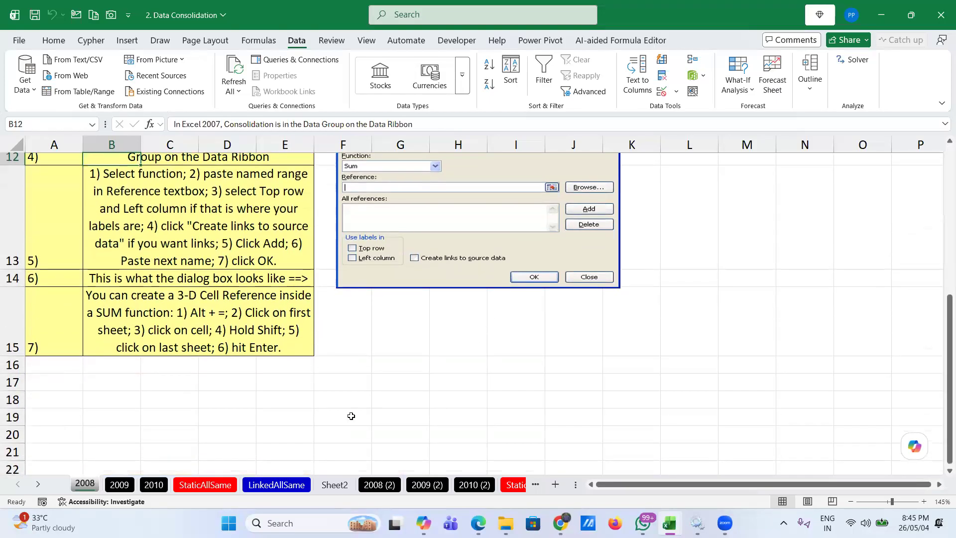
click(335, 485)
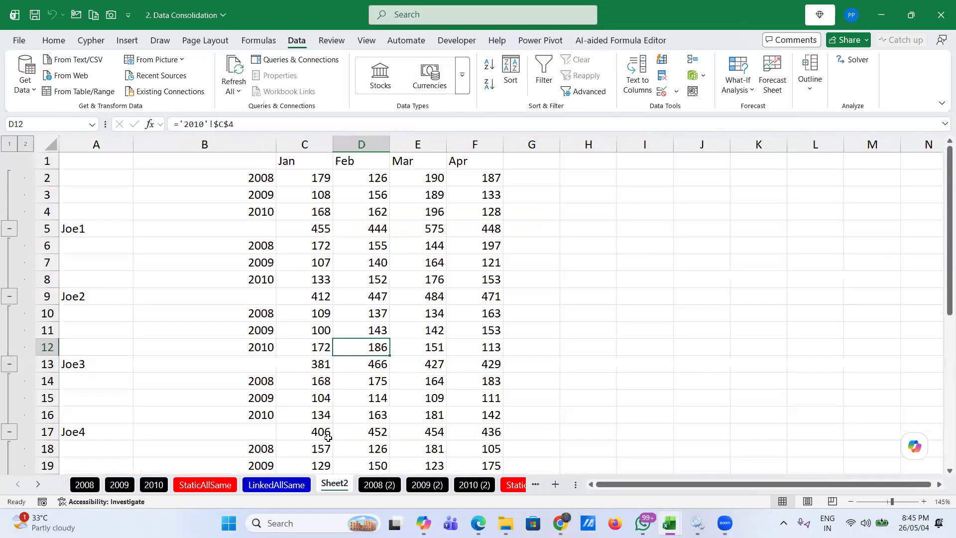
key(ctrl+Page_Up)
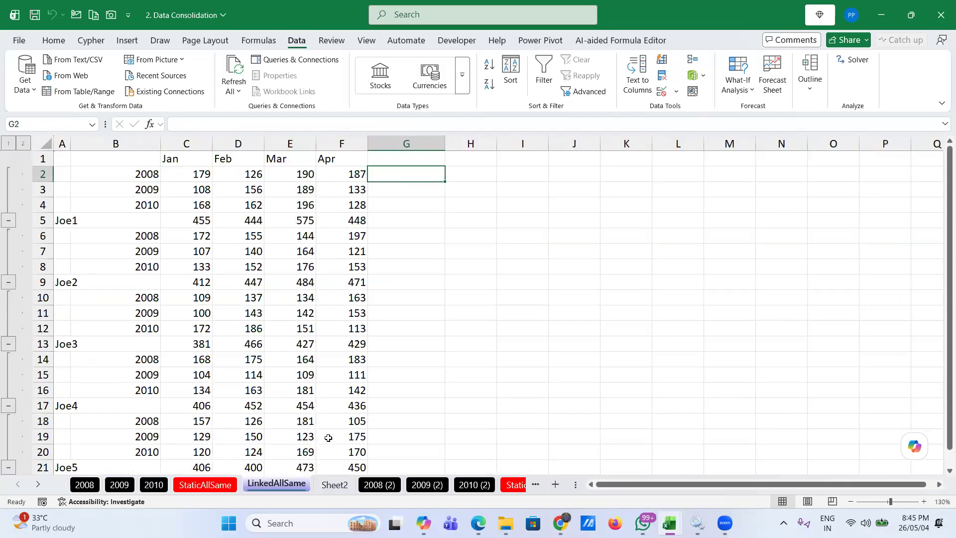
click(192, 486)
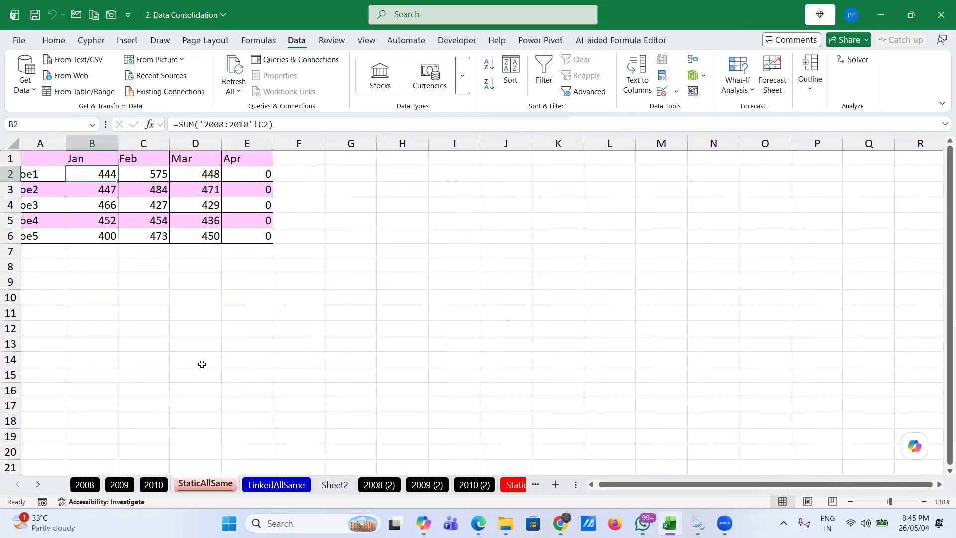
scroll(202, 364, left, 1)
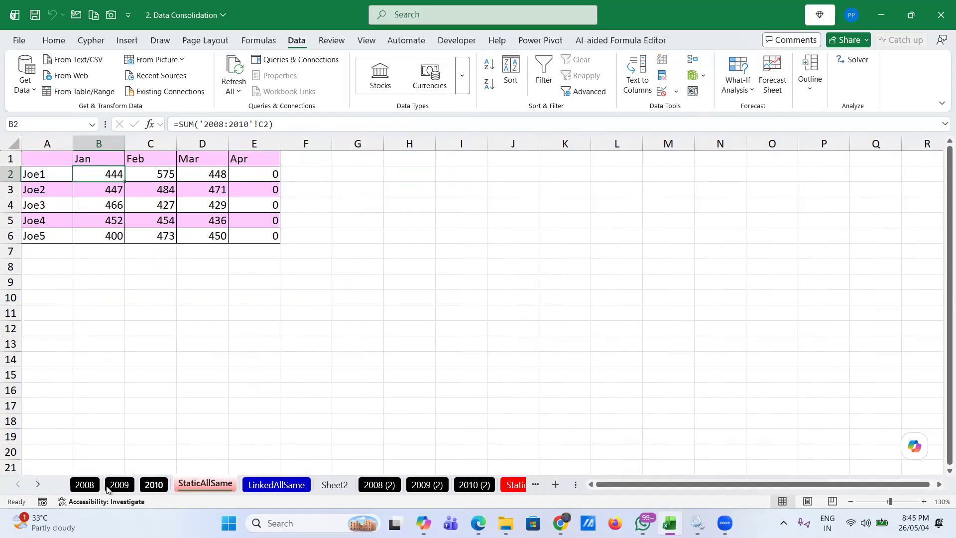
click(88, 486)
scroll(298, 352, up, 2)
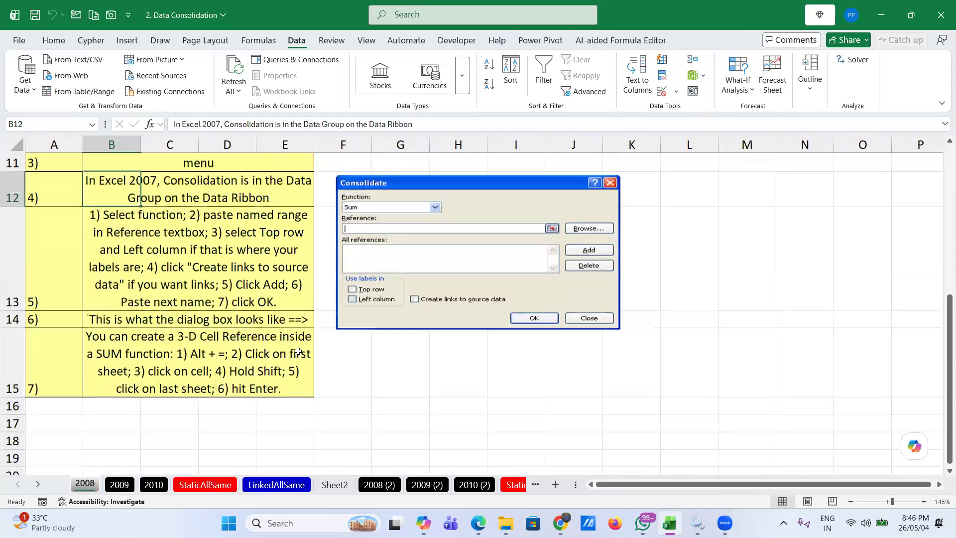
scroll(298, 352, down, 2)
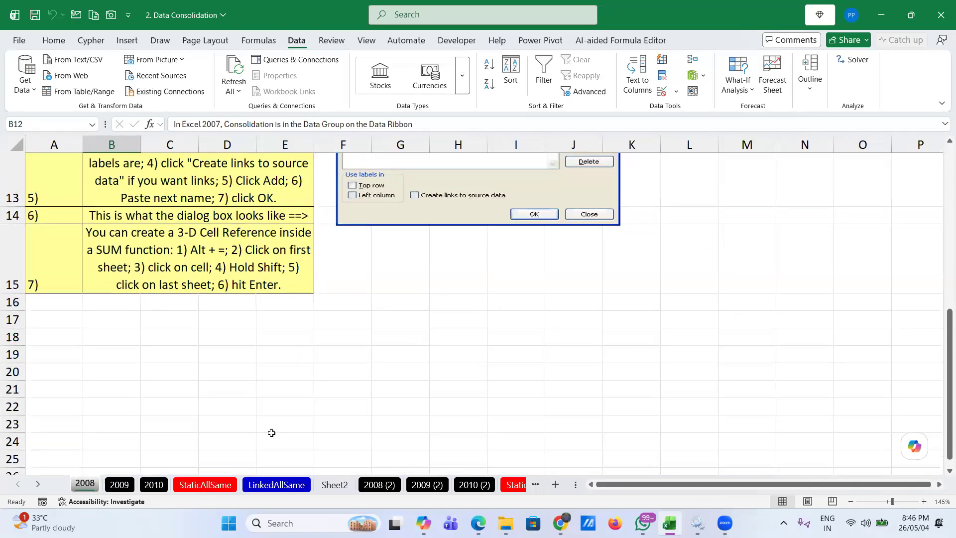
- Insert a new blank worksheet directly before the StaticAllSame sheet
click(220, 487)
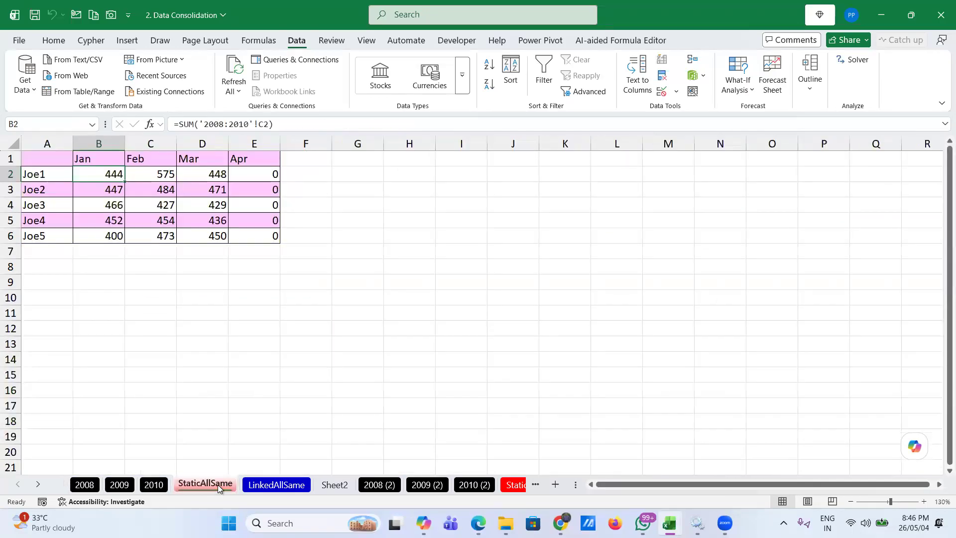
right_click(217, 485)
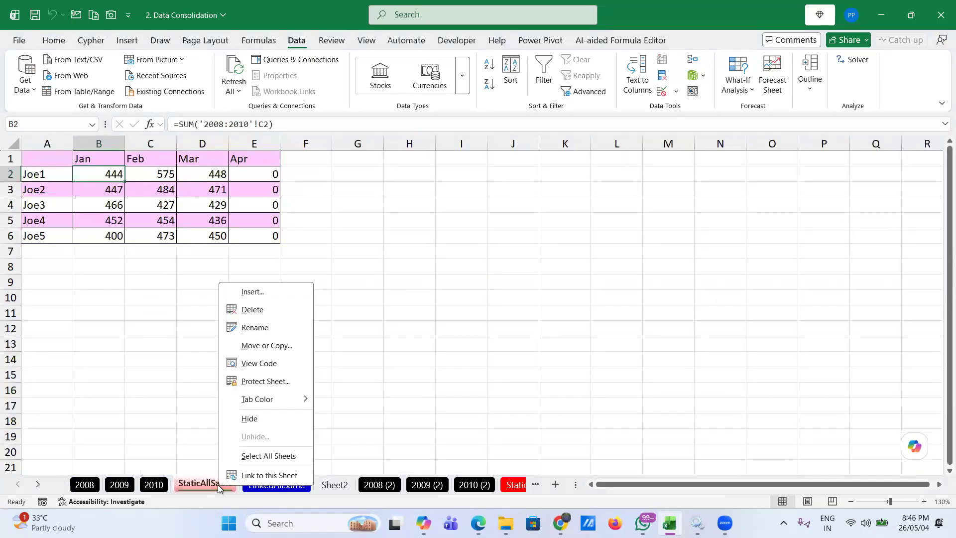
click(253, 293)
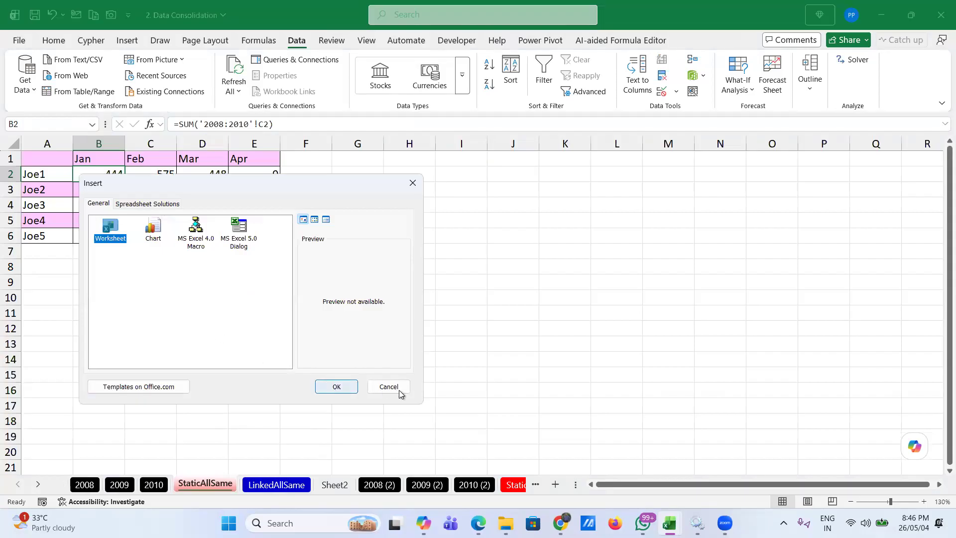
click(333, 385)
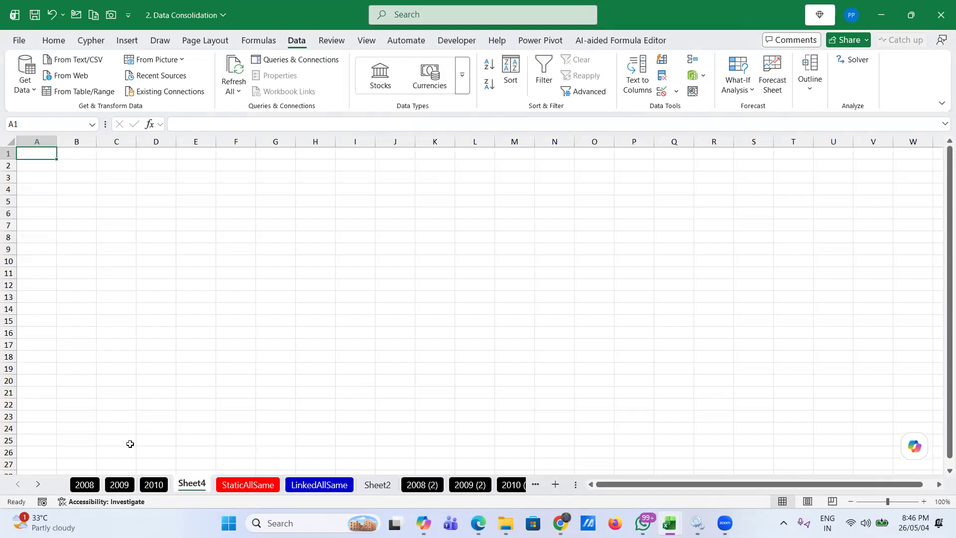
- Start a Sum consolidation at cell A1 of the blank sheet and add range A1:E6 of the 2008 sheet to its references
click(691, 59)
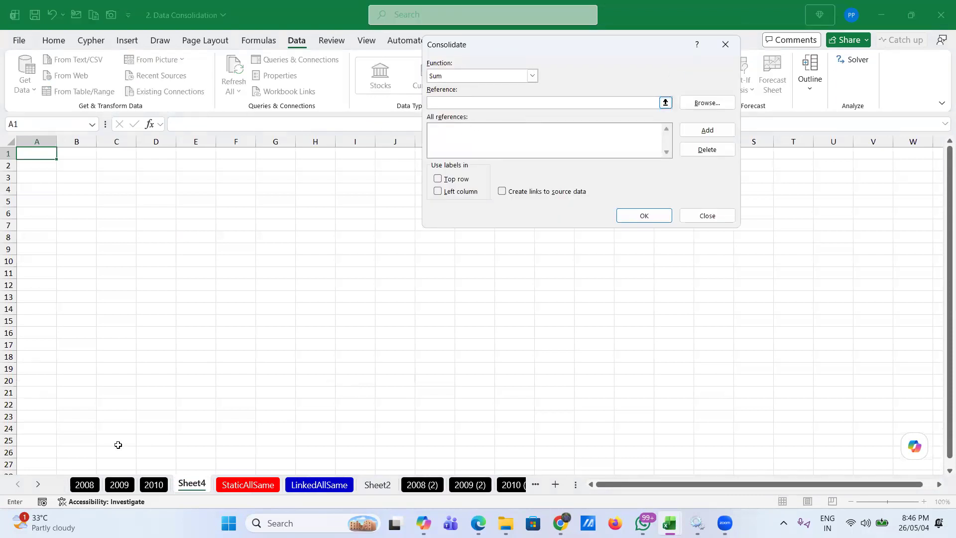
click(93, 484)
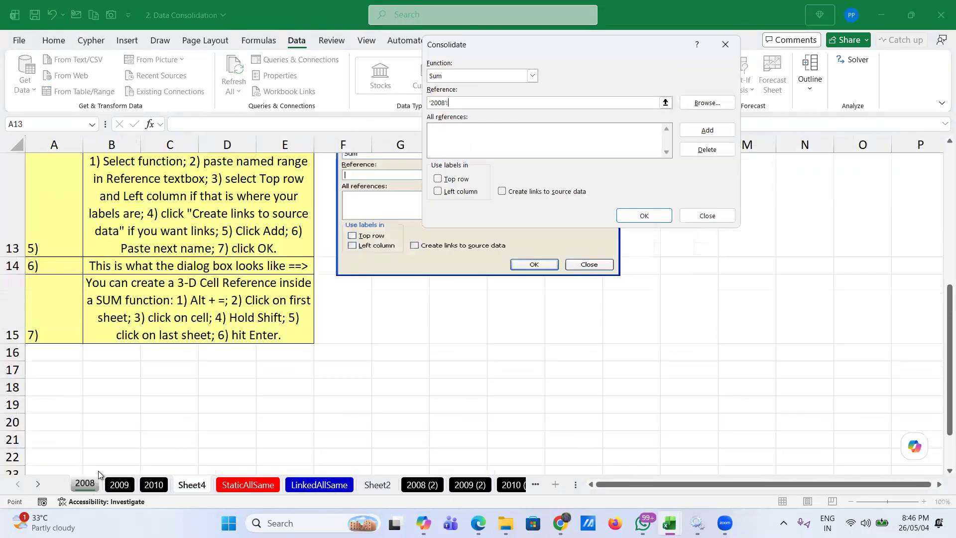
scroll(54, 167, up, 4)
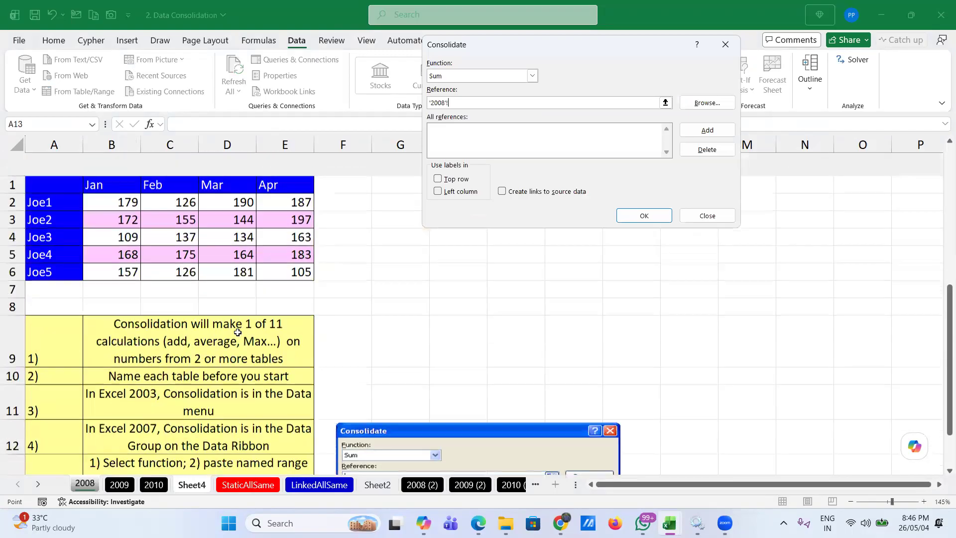
click(55, 167)
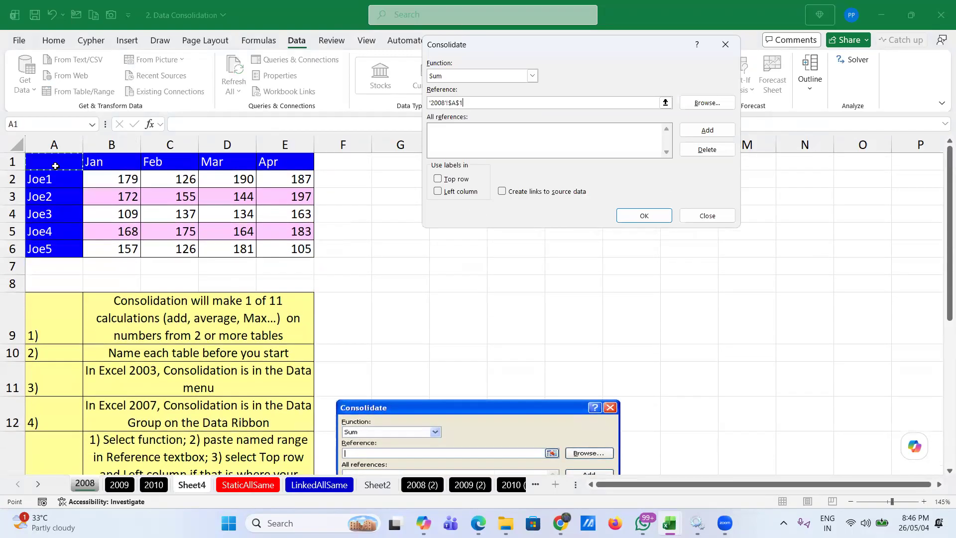
shift+click(274, 247)
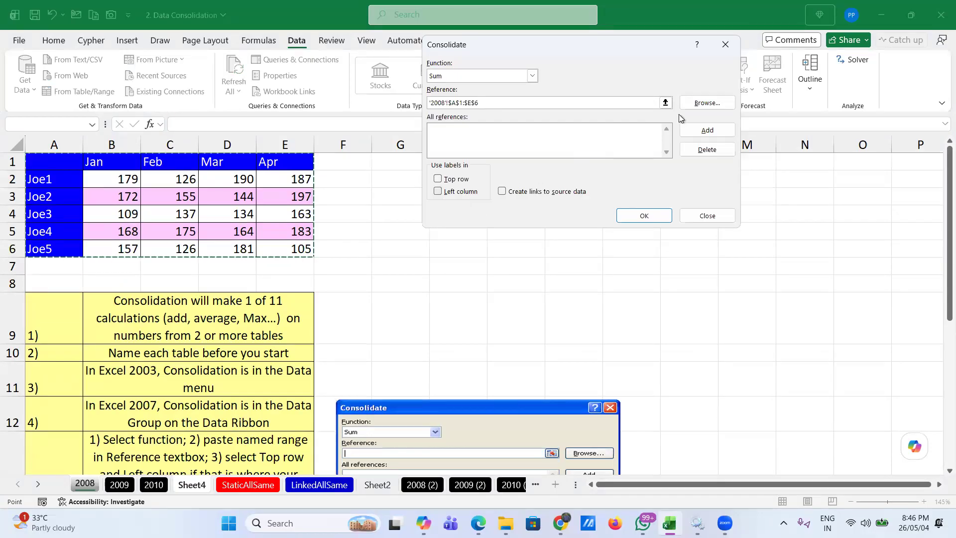
click(697, 130)
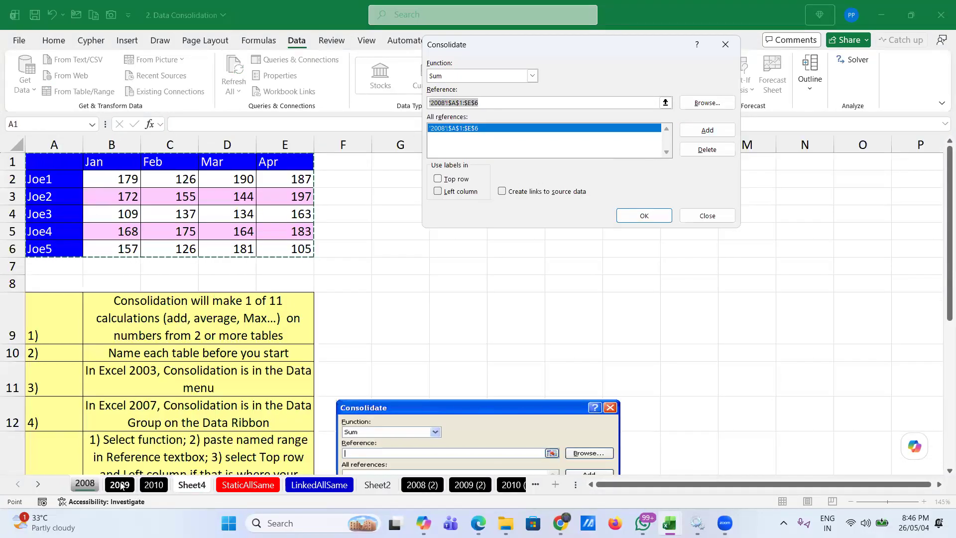
- Add range A1:E6 of the 2009 sheet to the consolidation references
click(120, 486)
click(55, 162)
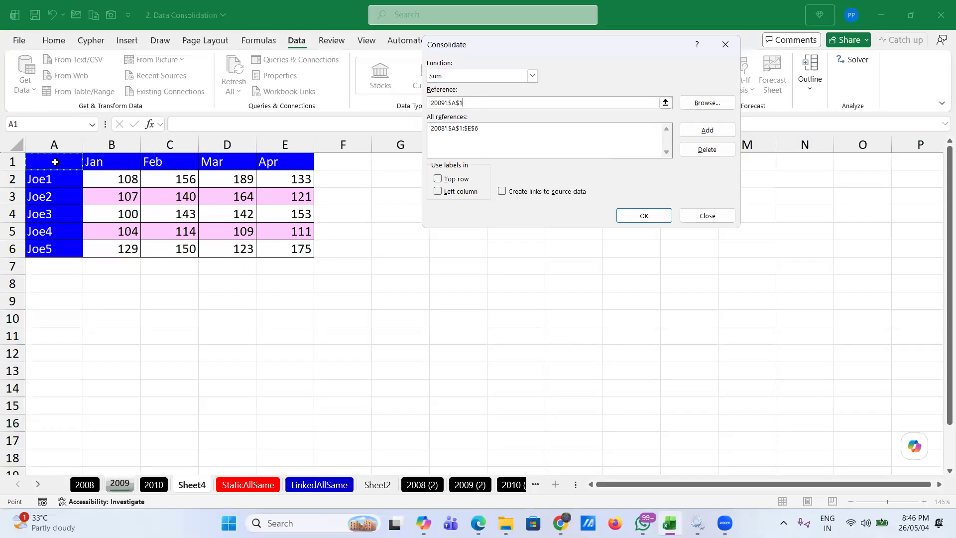
shift+click(288, 247)
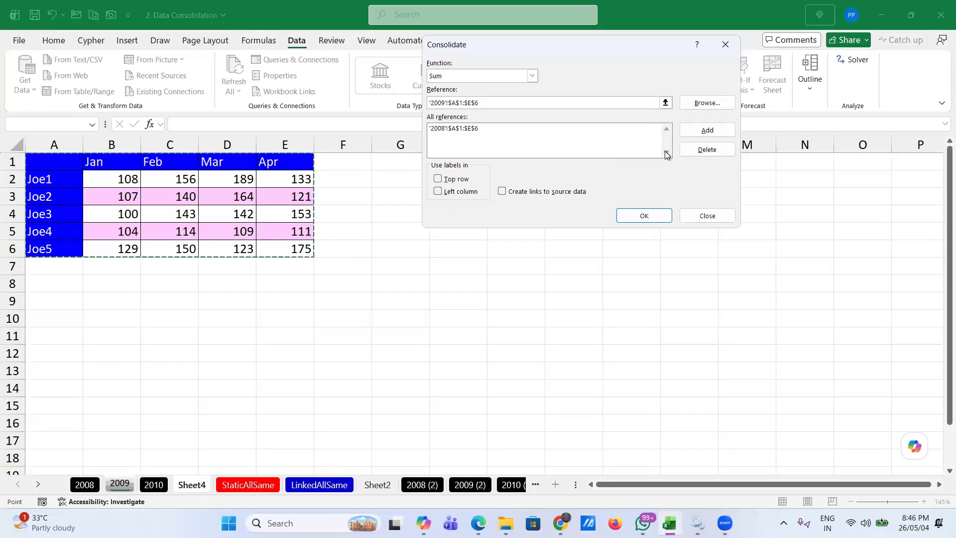
click(699, 131)
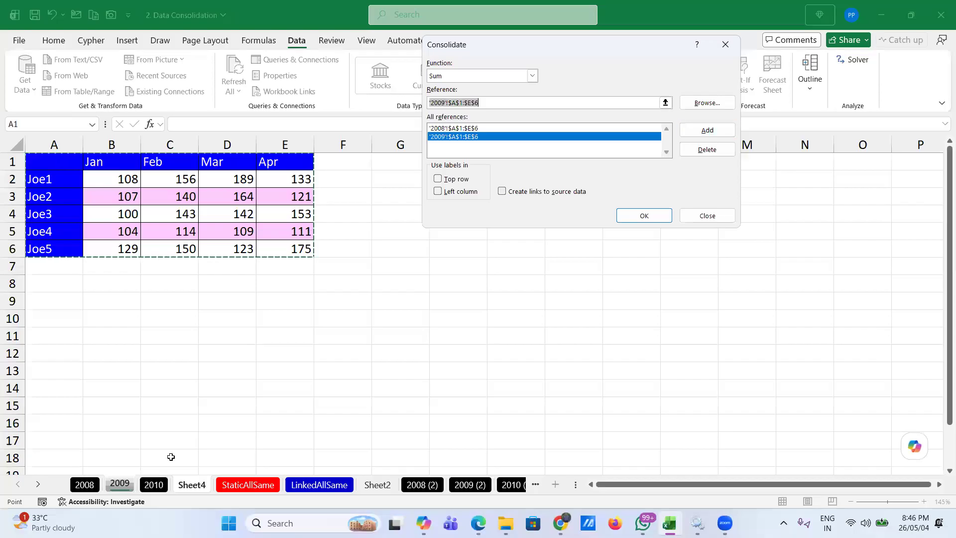
- Add range A1:E6 of the 2010 sheet and run the consolidation using labels from the top row and left column
click(152, 485)
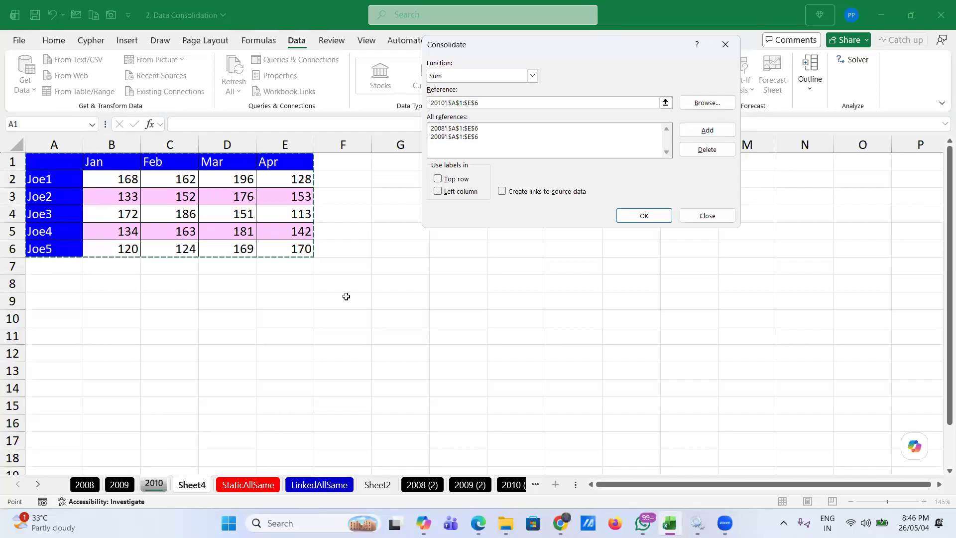
click(689, 130)
click(438, 179)
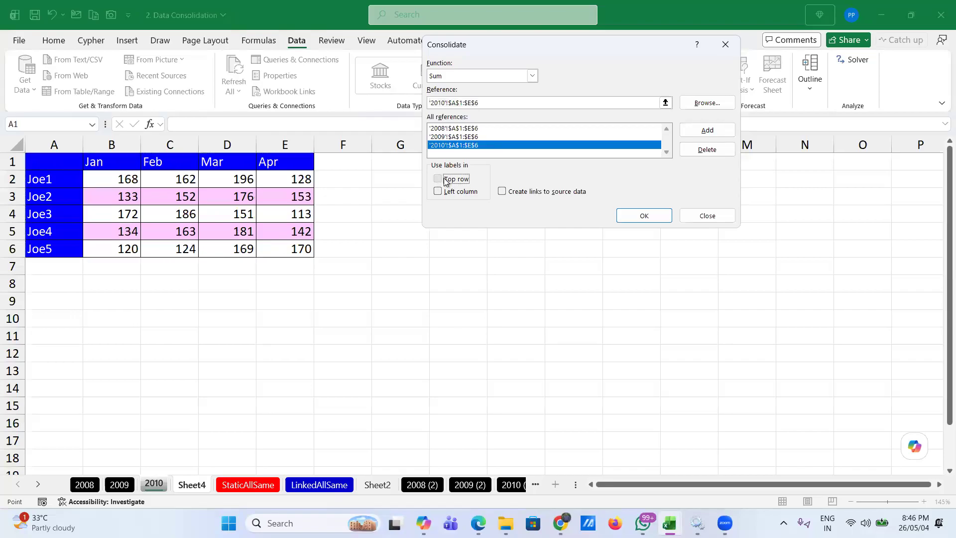
click(438, 194)
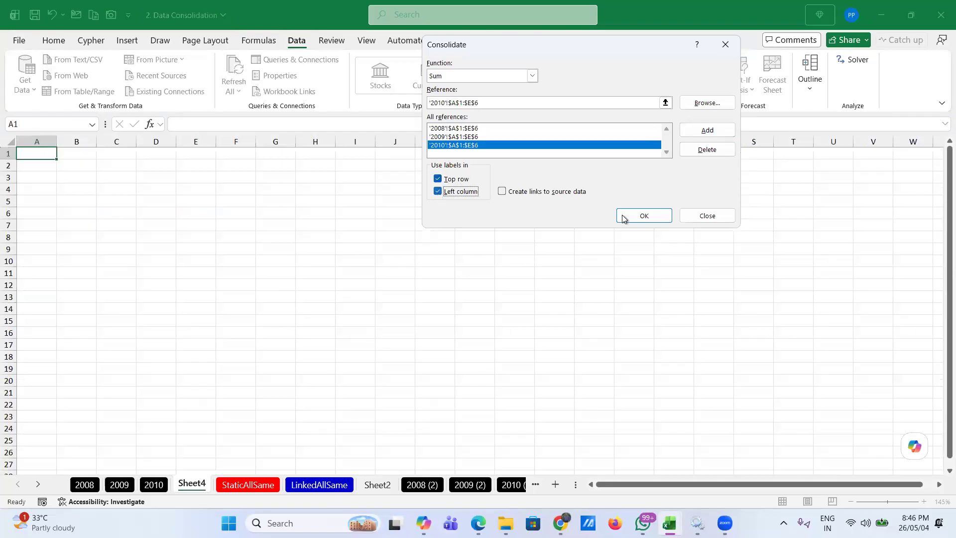
click(644, 216)
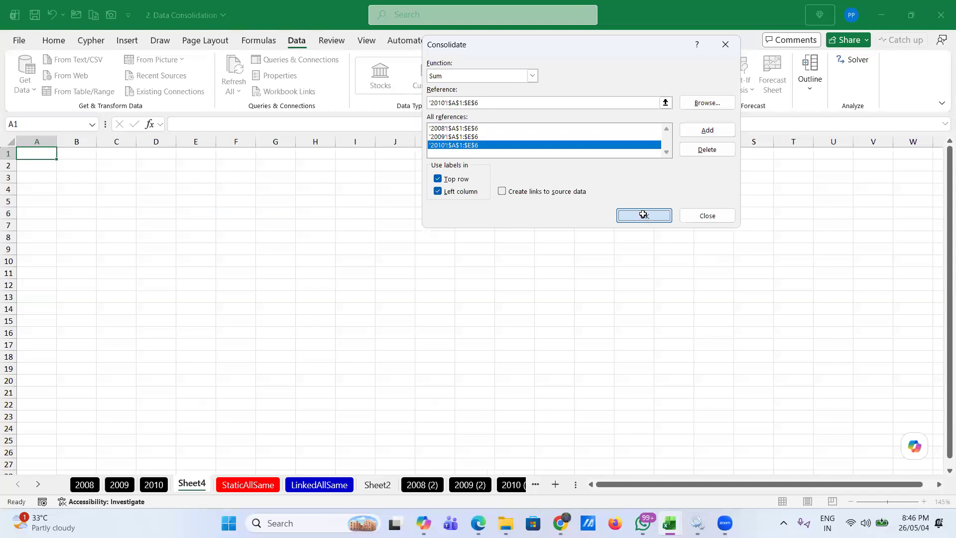
- Examine the consolidated January to March values for Joe1 on Sheet4
click(289, 204)
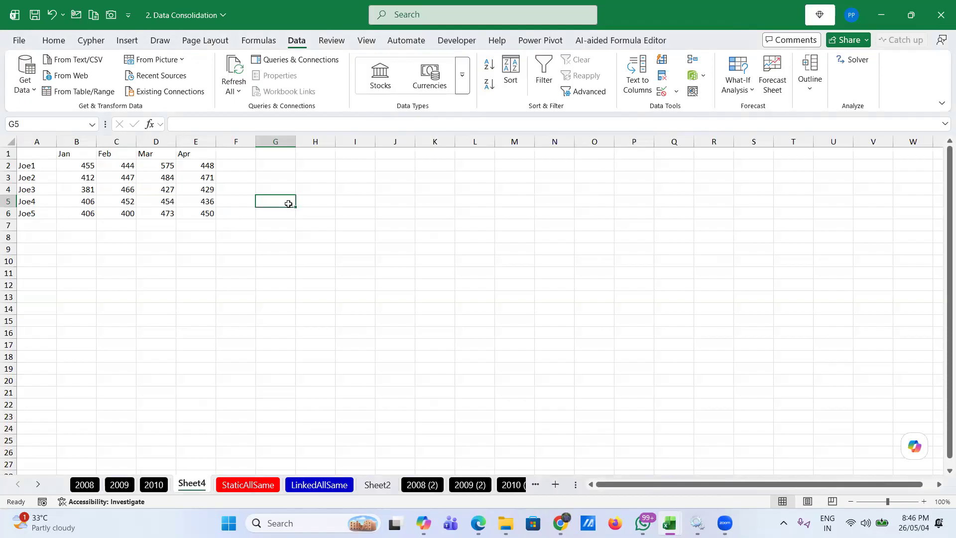
click(33, 157)
ctrl+scroll(33, 158, up, 1)
ctrl+scroll(34, 158, up, 2)
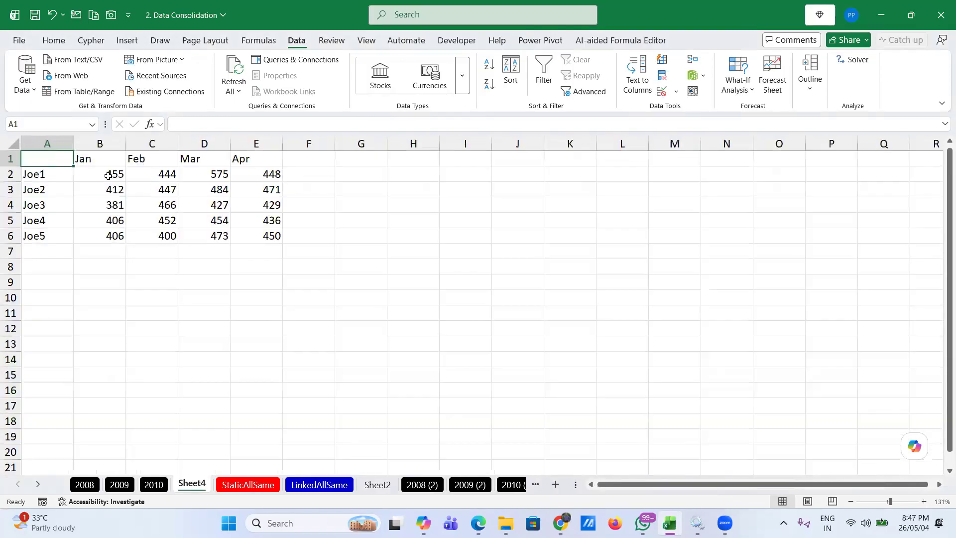
click(107, 175)
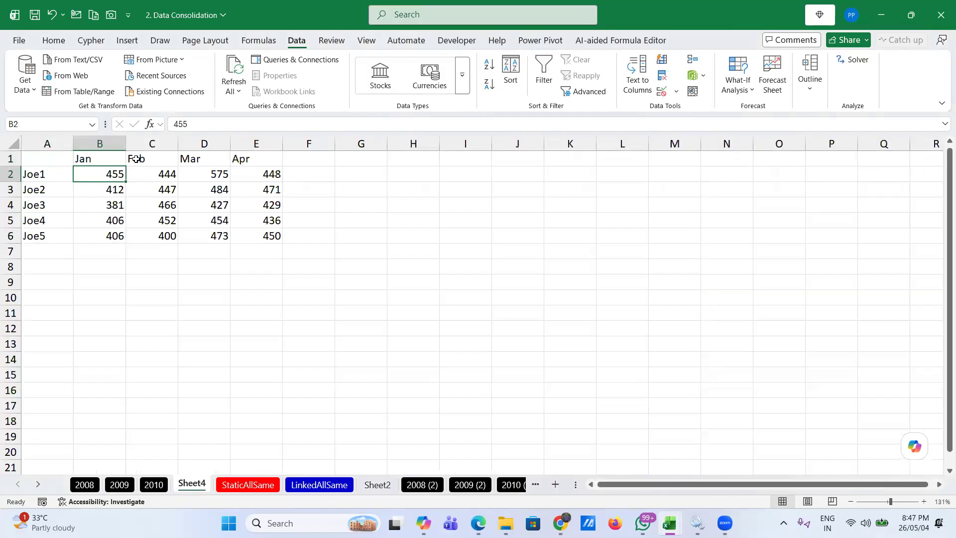
click(164, 172)
click(213, 179)
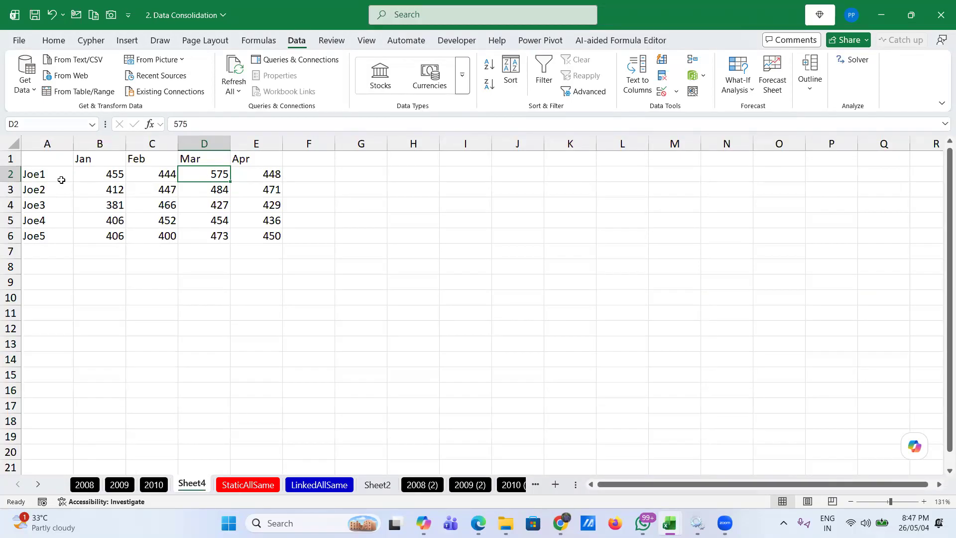
- Clear the contents of the static consolidated table in A1:E6 of Sheet4
click(46, 158)
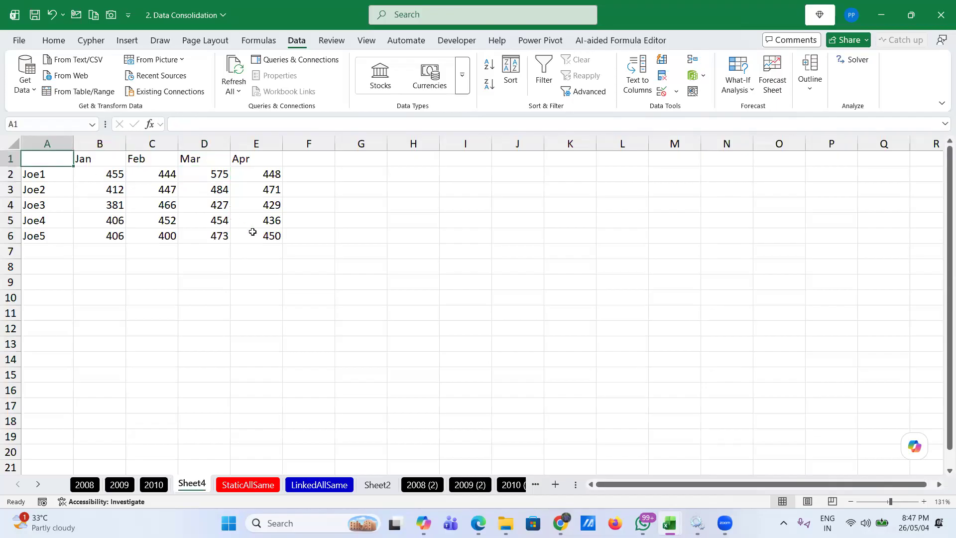
shift+click(253, 233)
key(Delete)
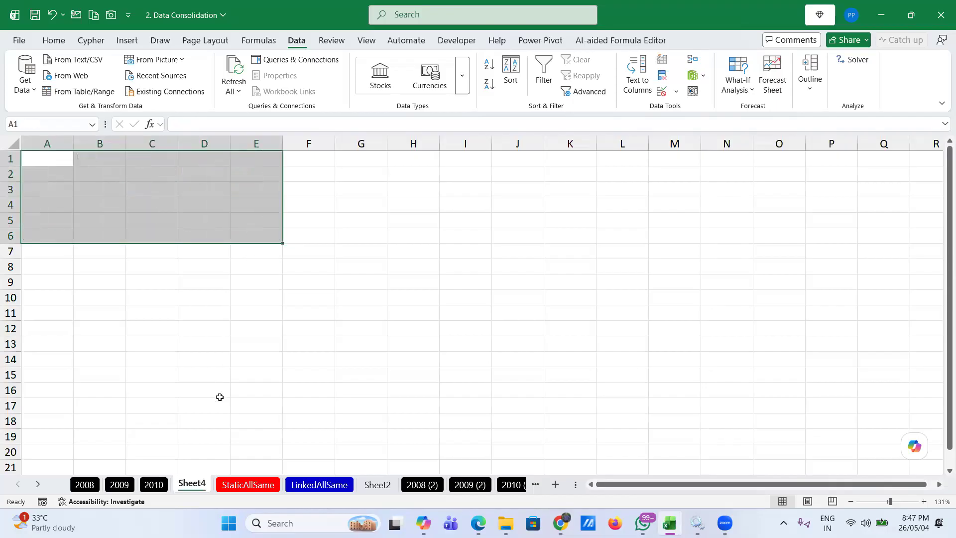
click(221, 352)
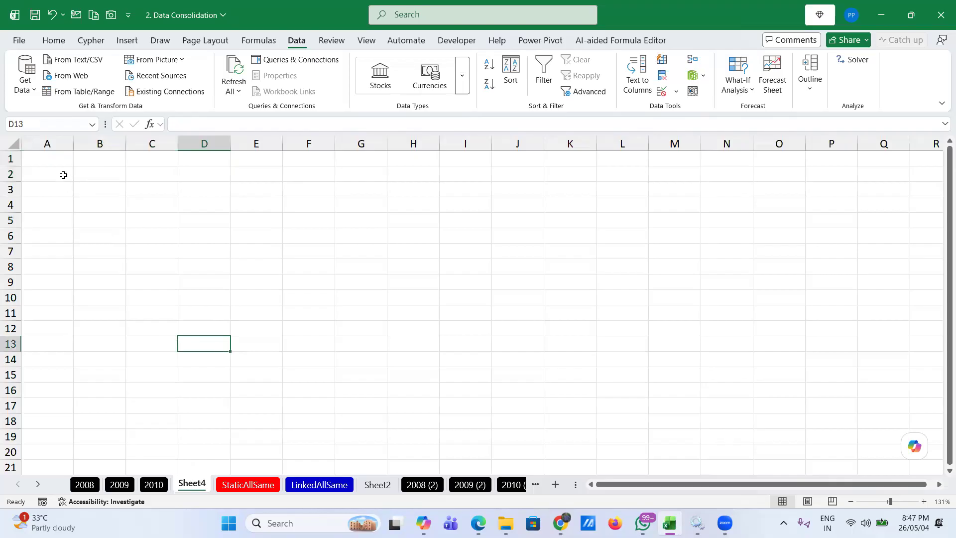
- Consolidate the same three references at cell A1 of Sheet4 with links to source data enabled
click(53, 158)
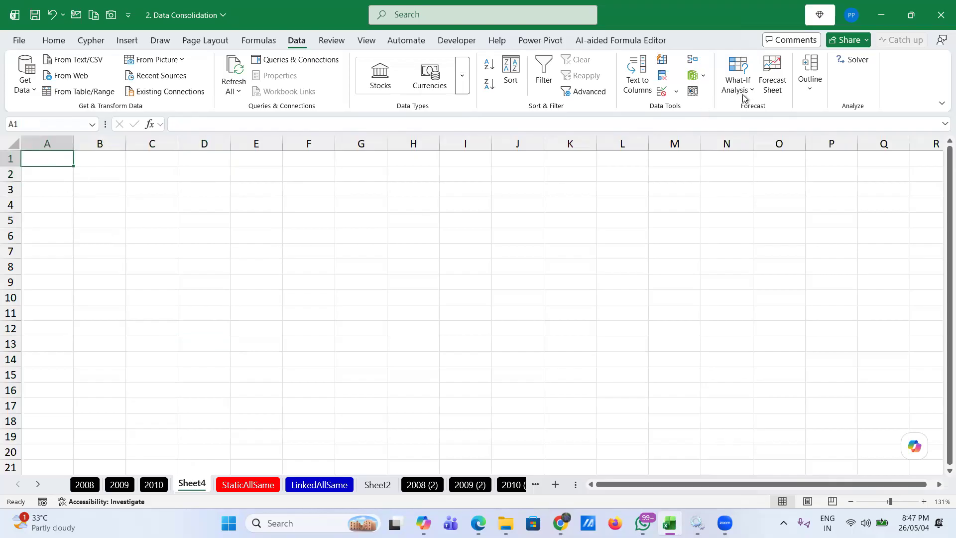
click(691, 60)
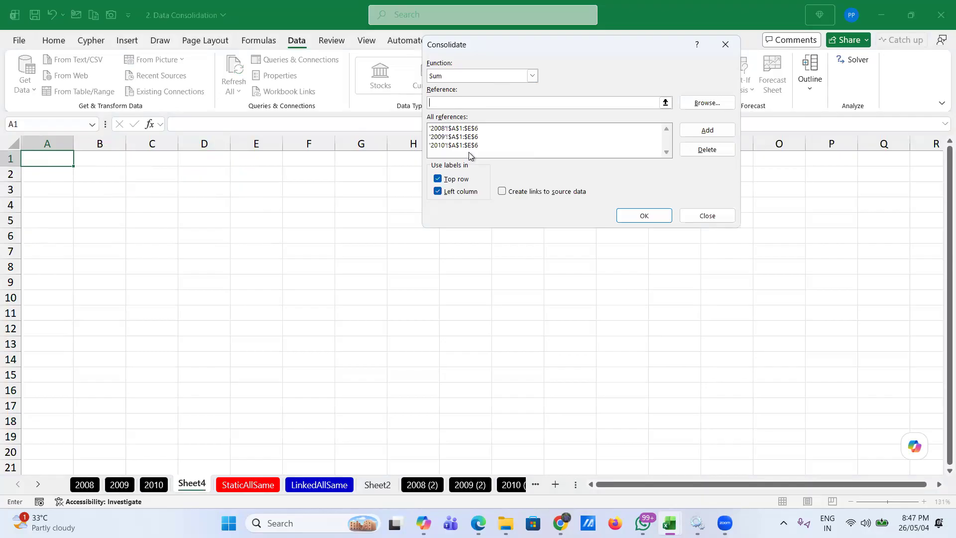
click(503, 192)
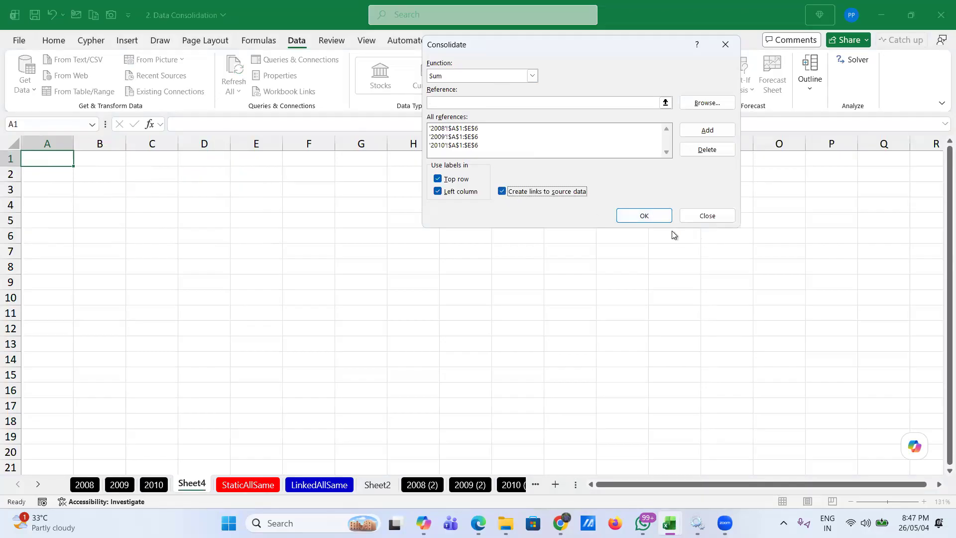
click(654, 216)
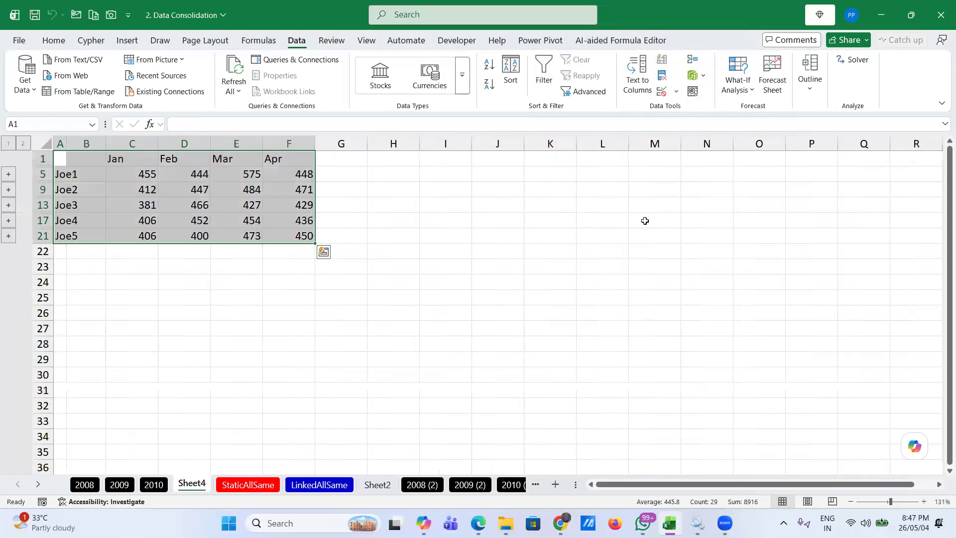
click(167, 317)
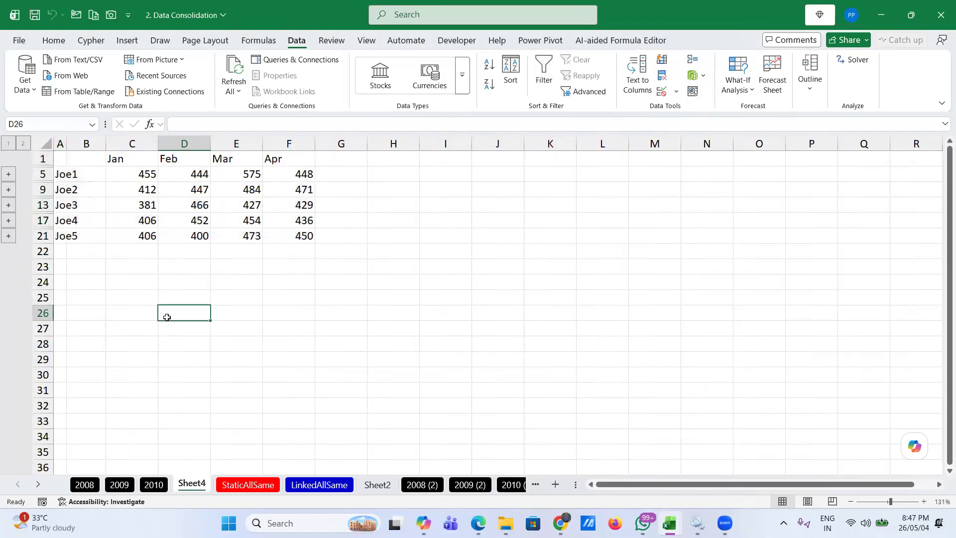
- Expand the linked table's outline to its detail rows and widen columns B and A to fit their labels
click(23, 144)
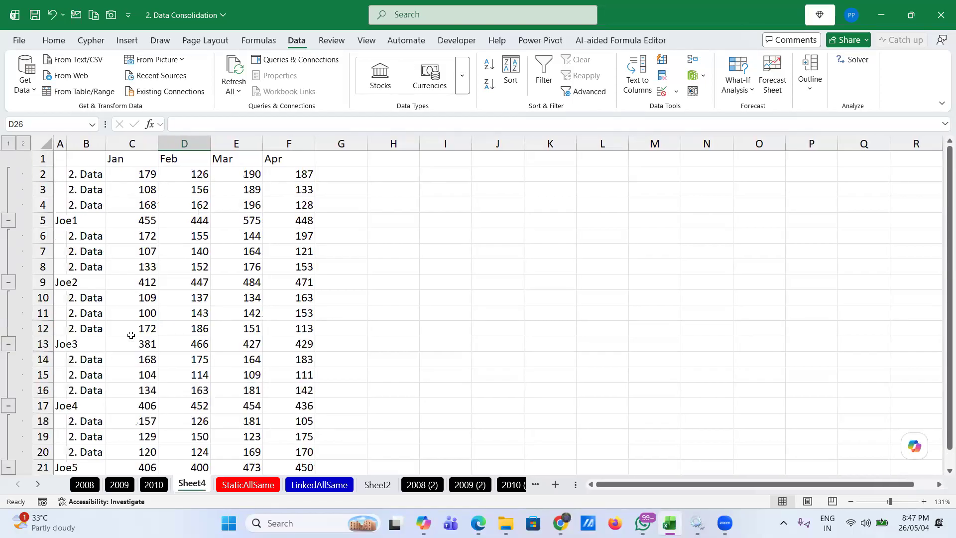
scroll(225, 304, up, 3)
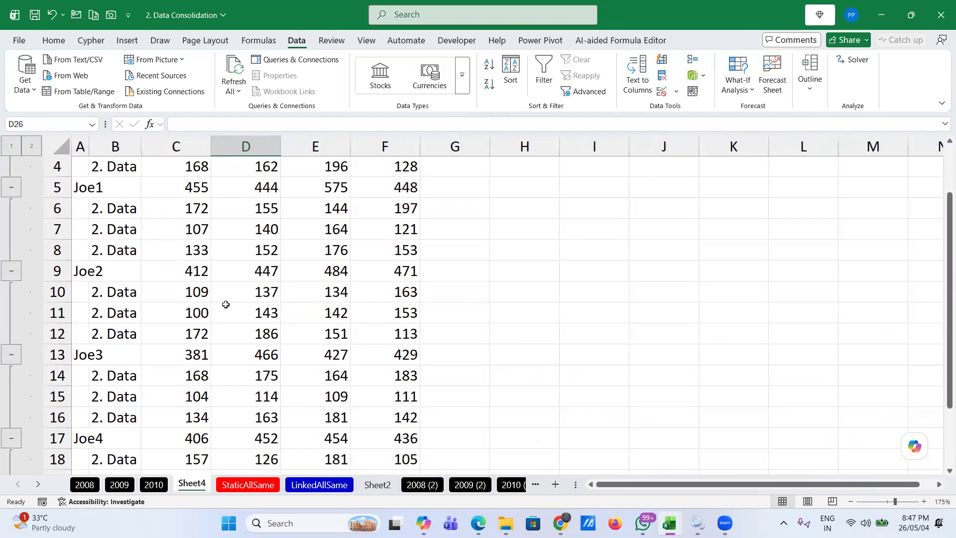
scroll(136, 199, up, 1)
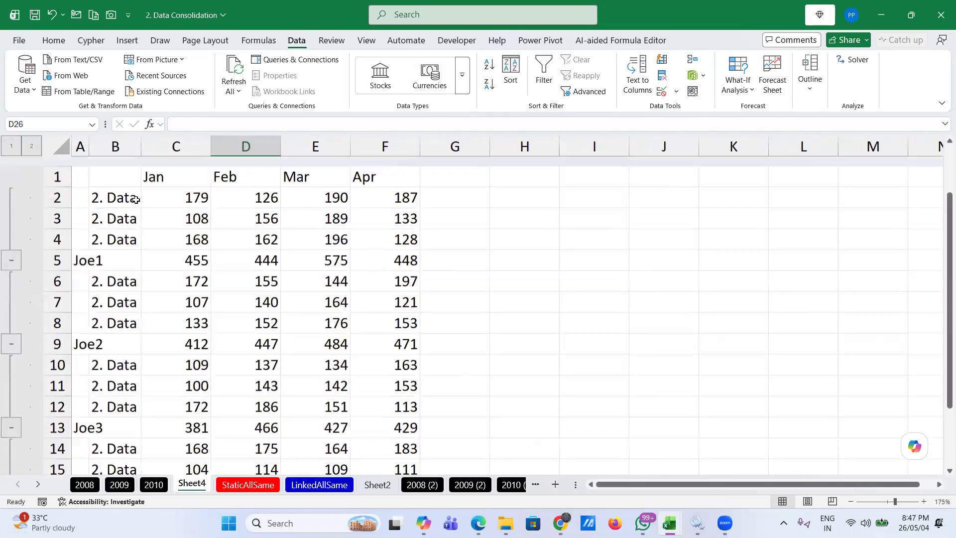
drag(141, 146, 227, 134)
click(154, 189)
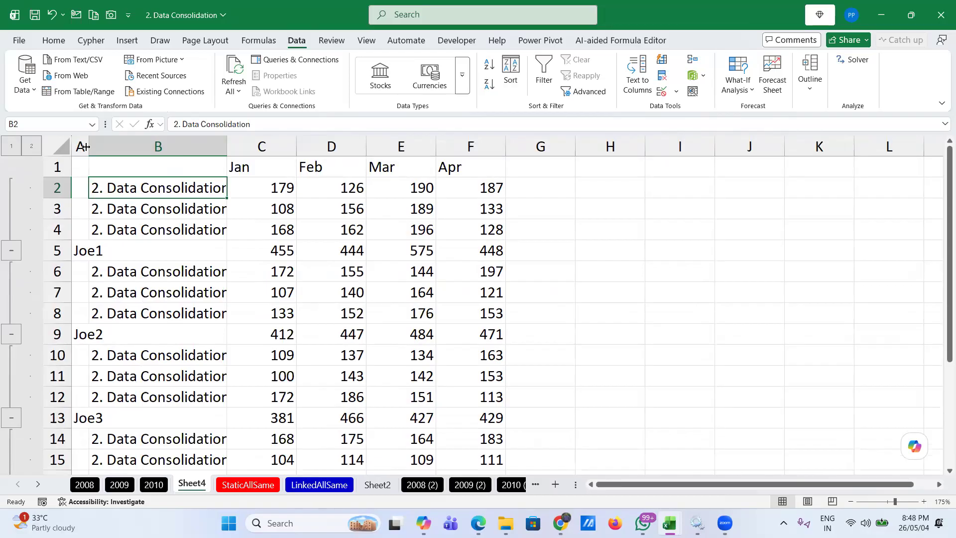
drag(86, 146, 106, 146)
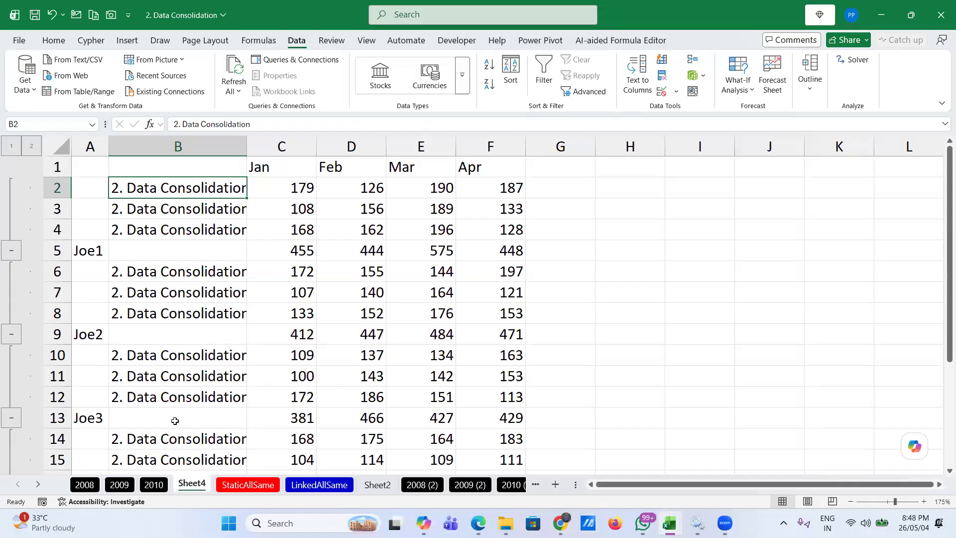
- Inspect the formula behind Joe1's January total and compare the outline's summary and detail levels
click(294, 248)
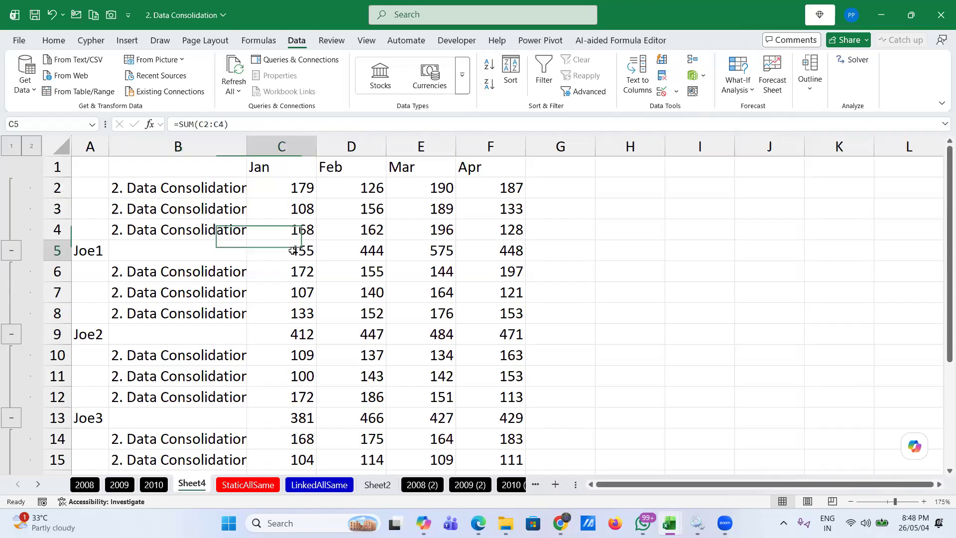
click(11, 146)
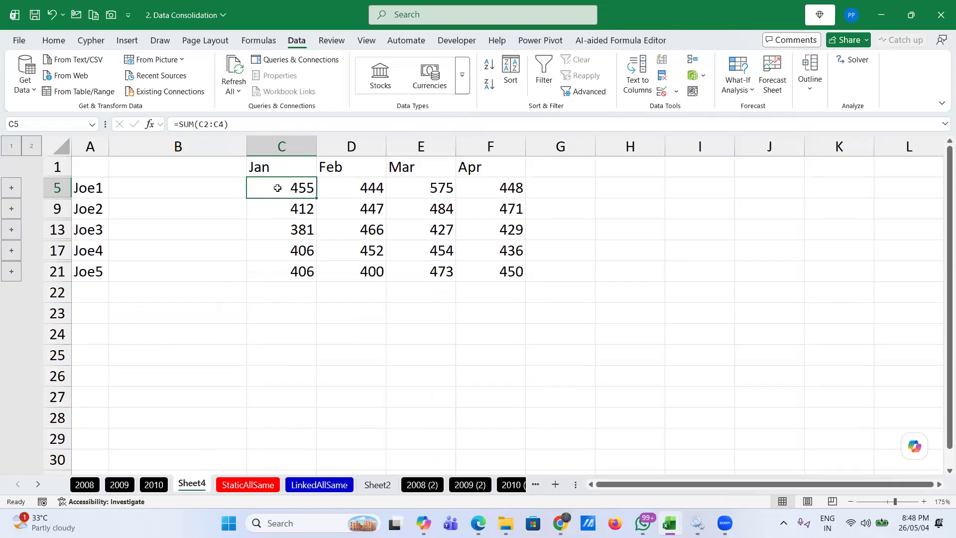
click(31, 149)
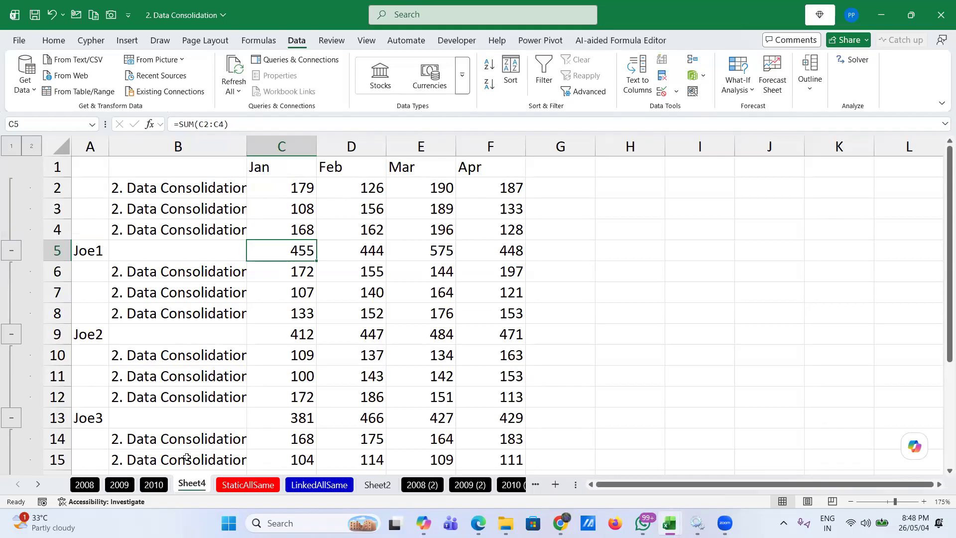
- Clear the source file name labels from B2:B21 of the linked table
click(173, 194)
scroll(185, 347, down, 5)
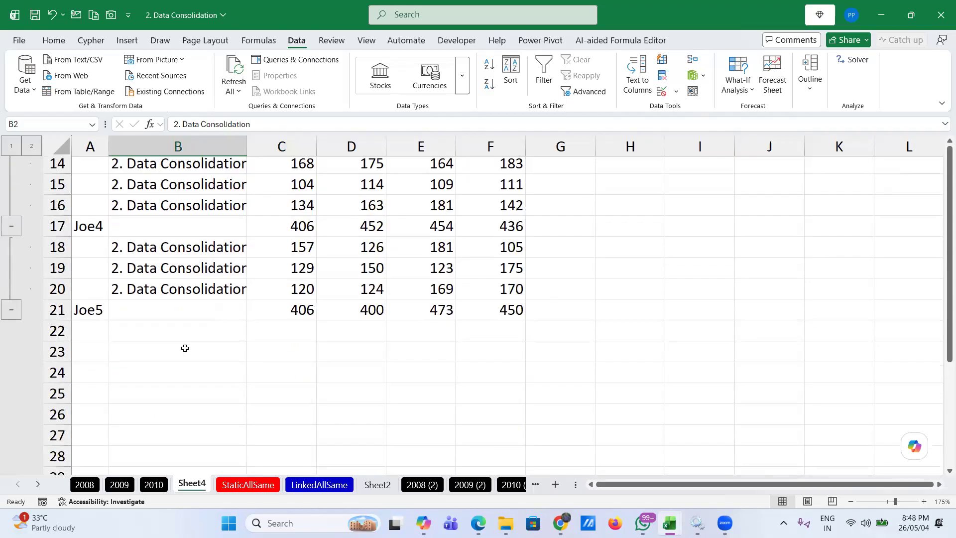
shift+click(188, 302)
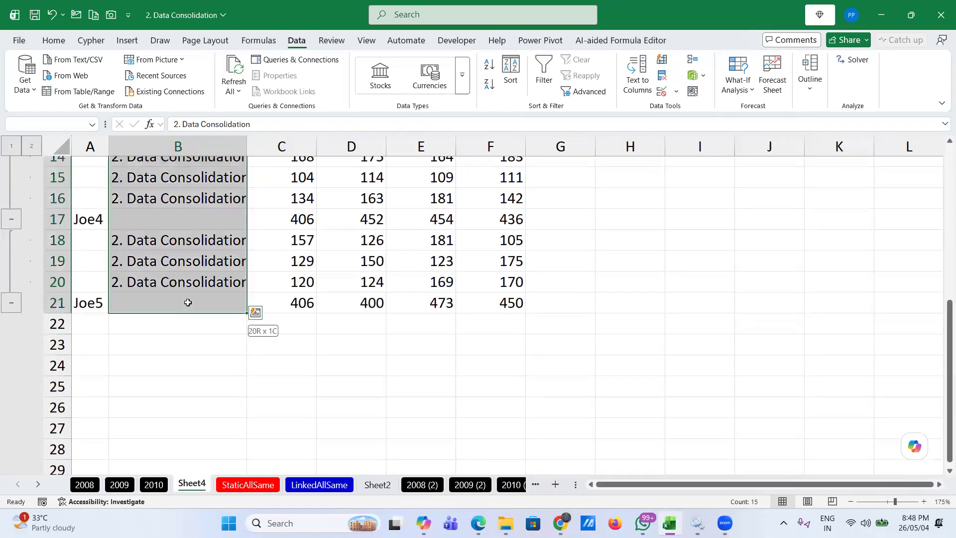
key(Delete)
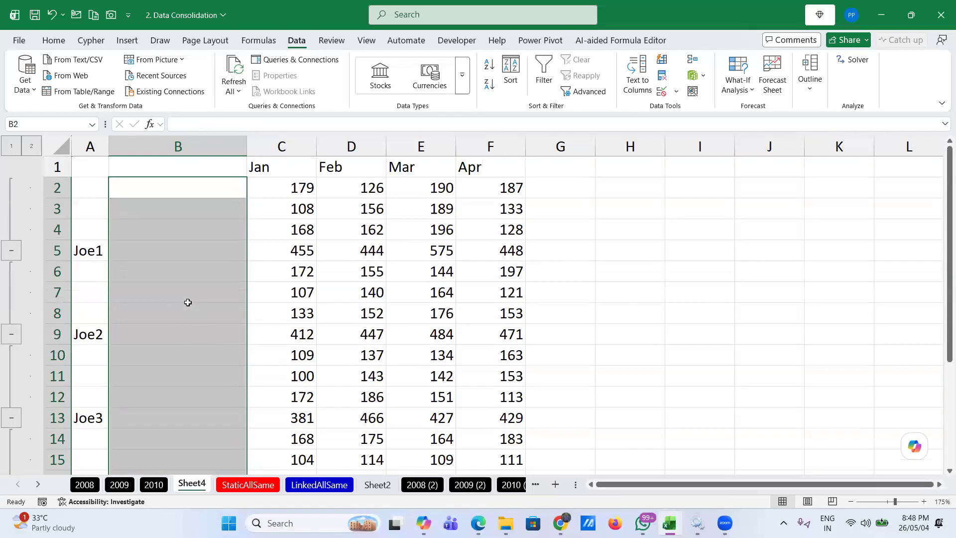
click(164, 183)
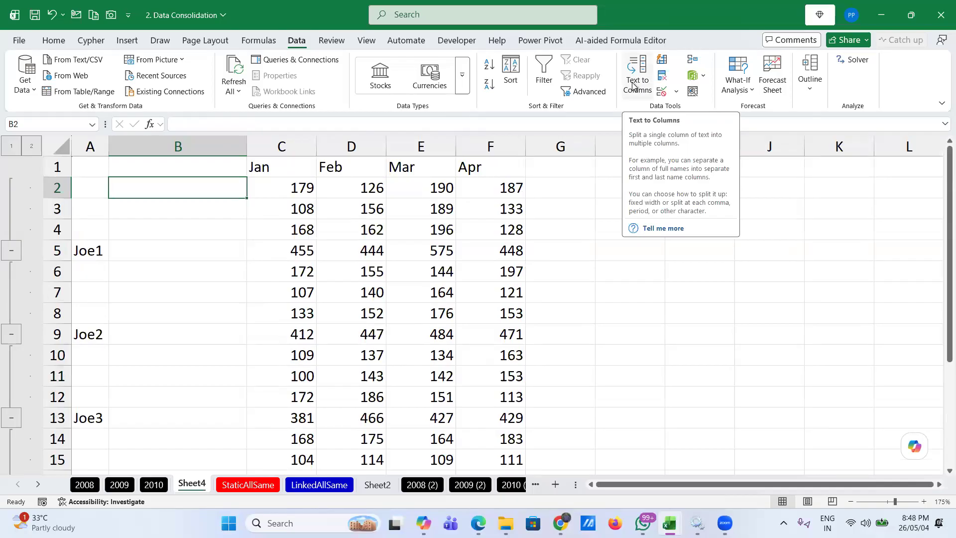
- Preview how Text to Columns reads the link formulas in C2 and C3, cancelling the wizard each time
click(280, 193)
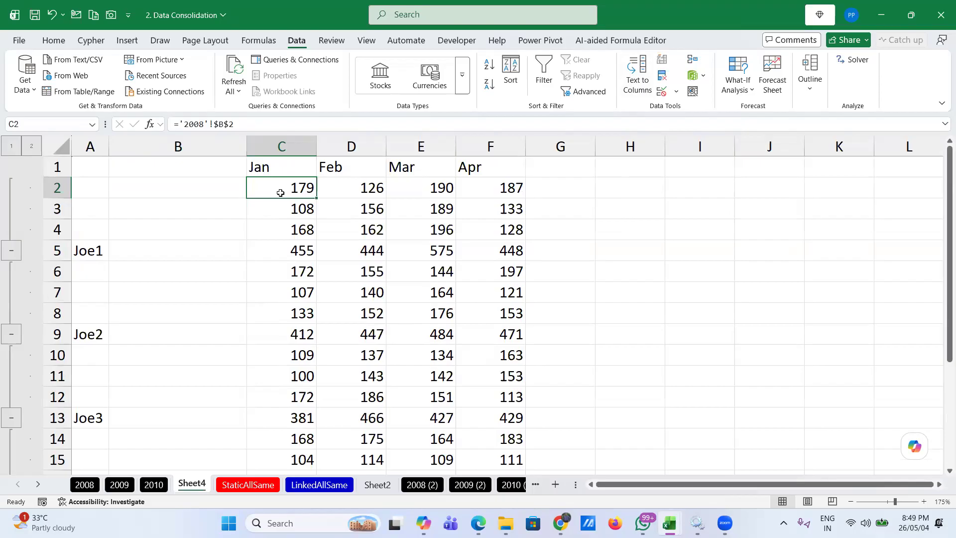
click(634, 73)
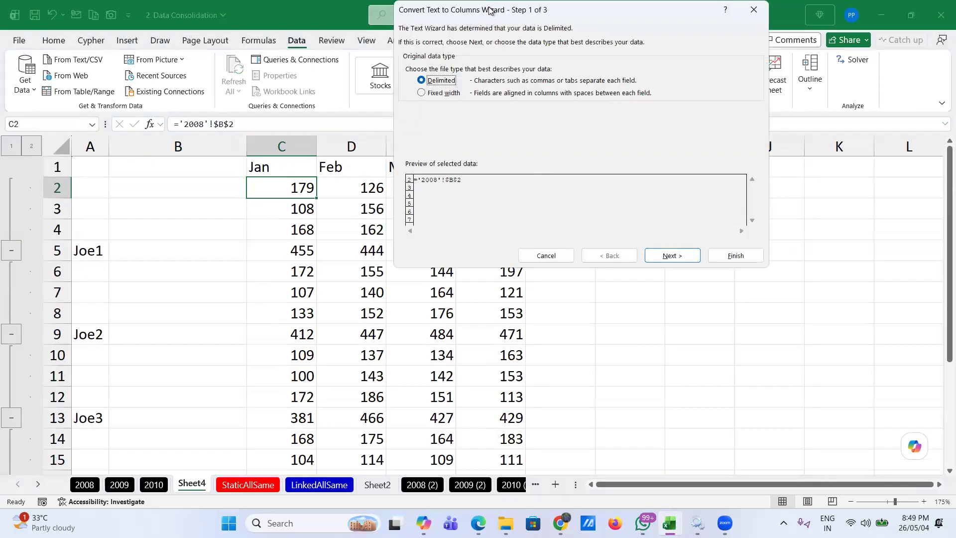
drag(488, 10, 395, 67)
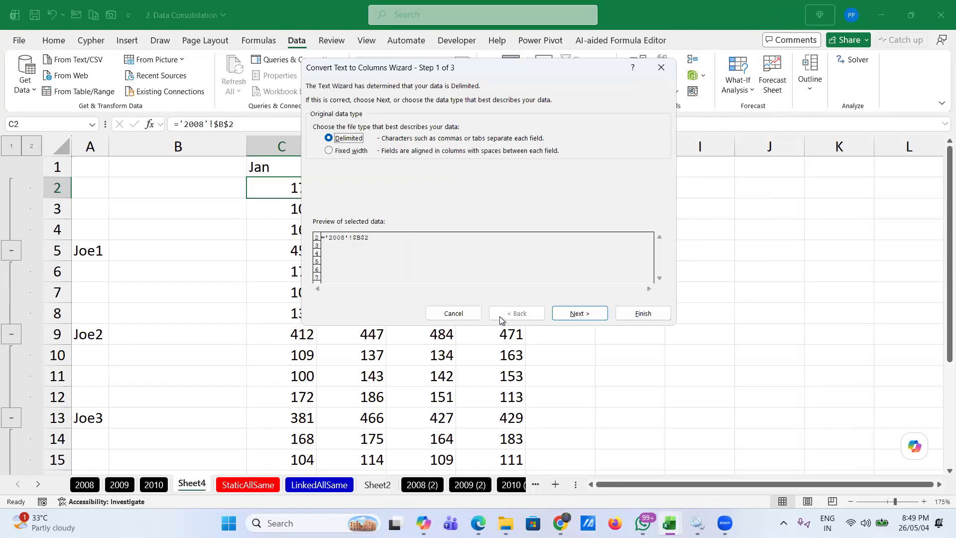
click(460, 314)
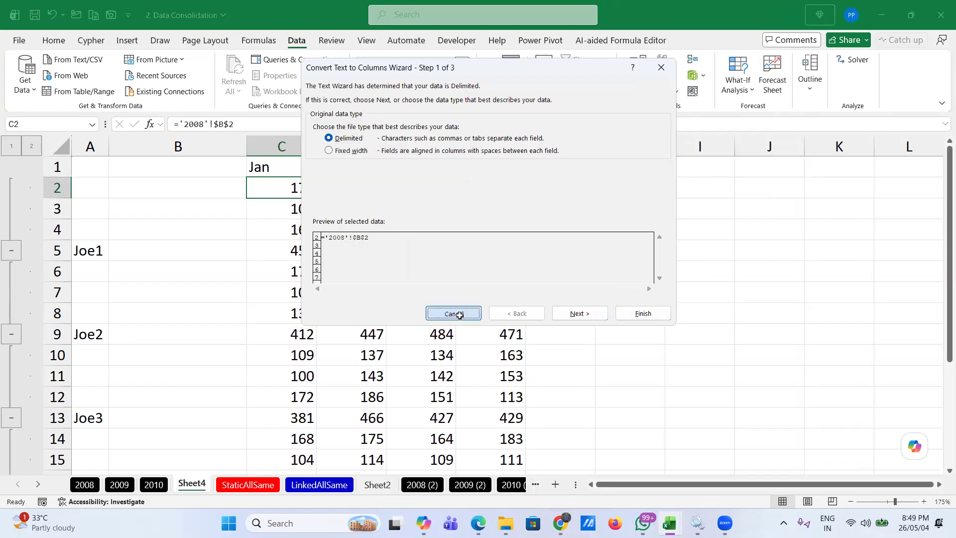
click(278, 215)
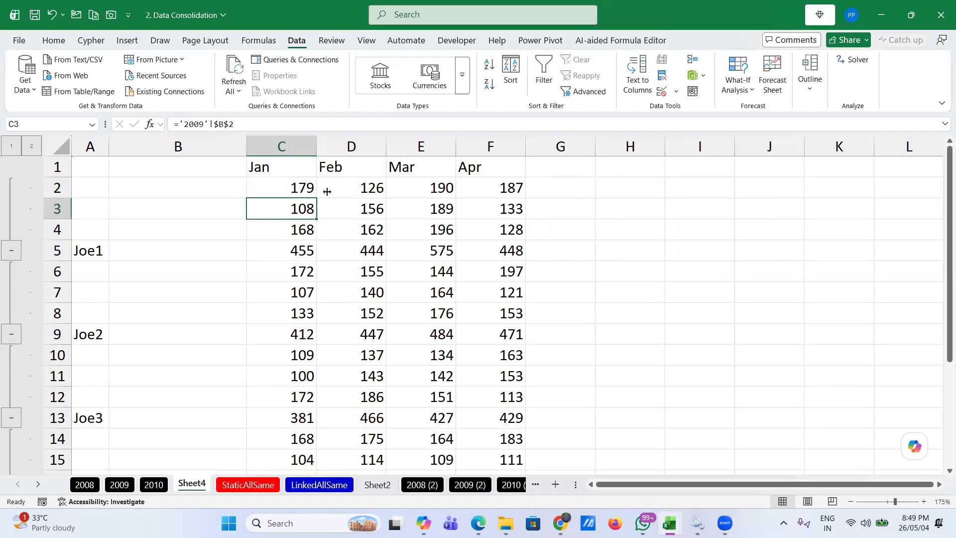
click(638, 75)
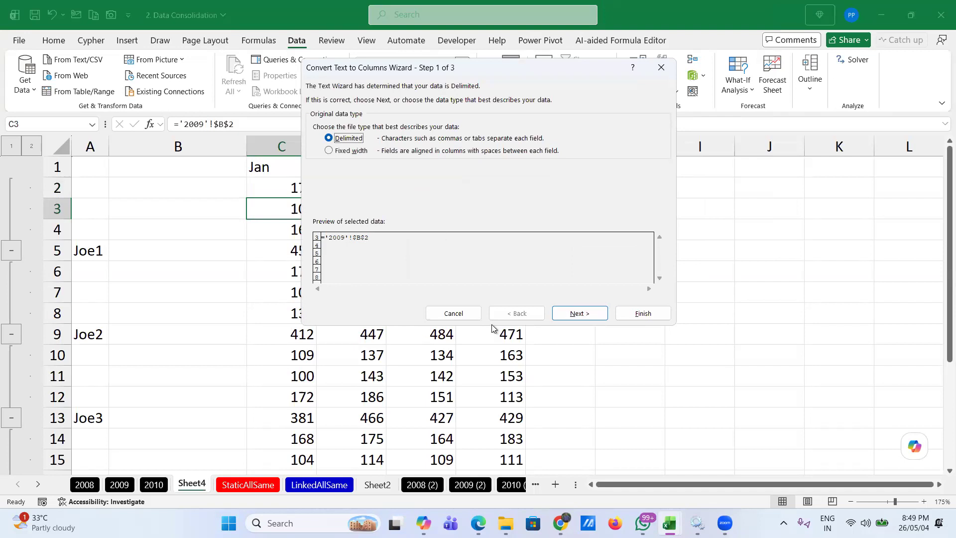
click(454, 313)
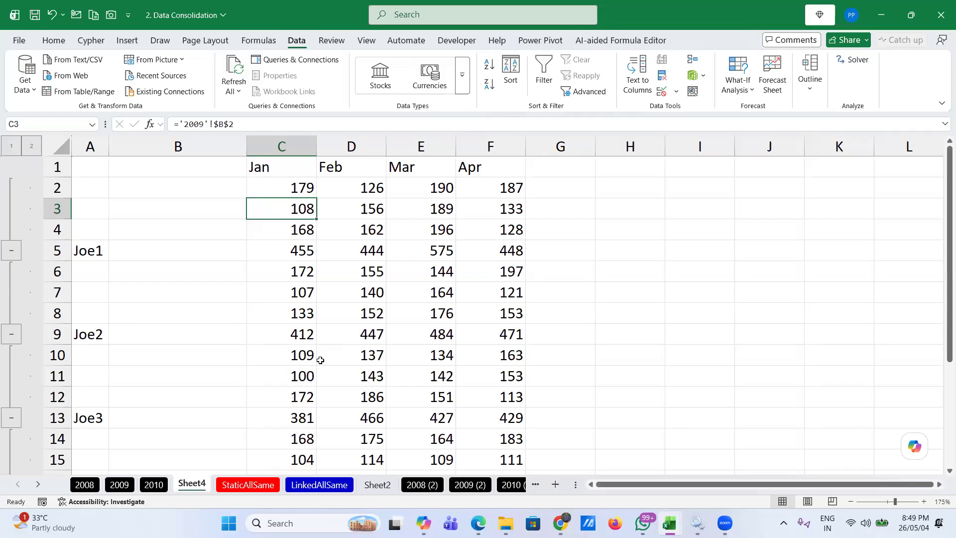
- Start Text to Columns on C2:C21 as delimited data, with an apostrophe (') as the other delimiter
click(281, 188)
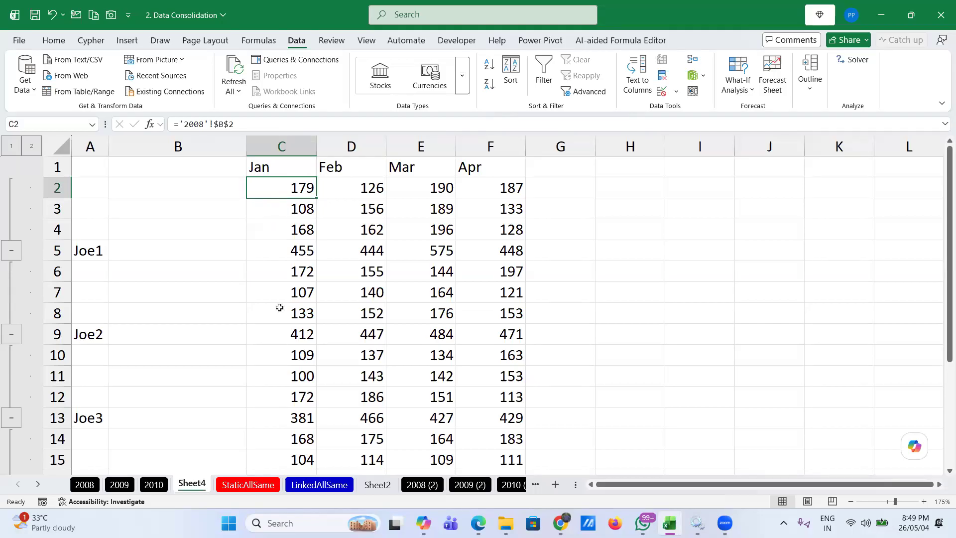
scroll(280, 308, down, 3)
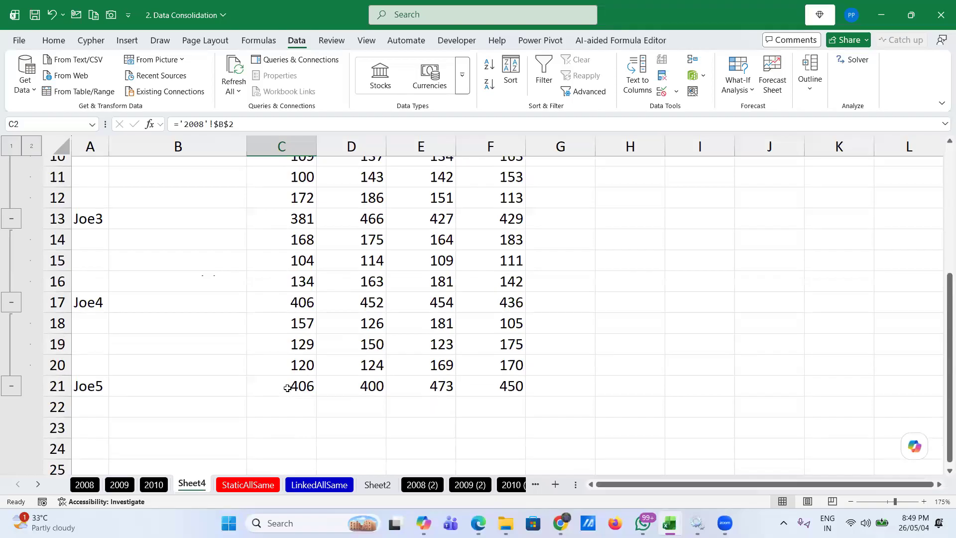
shift+click(287, 388)
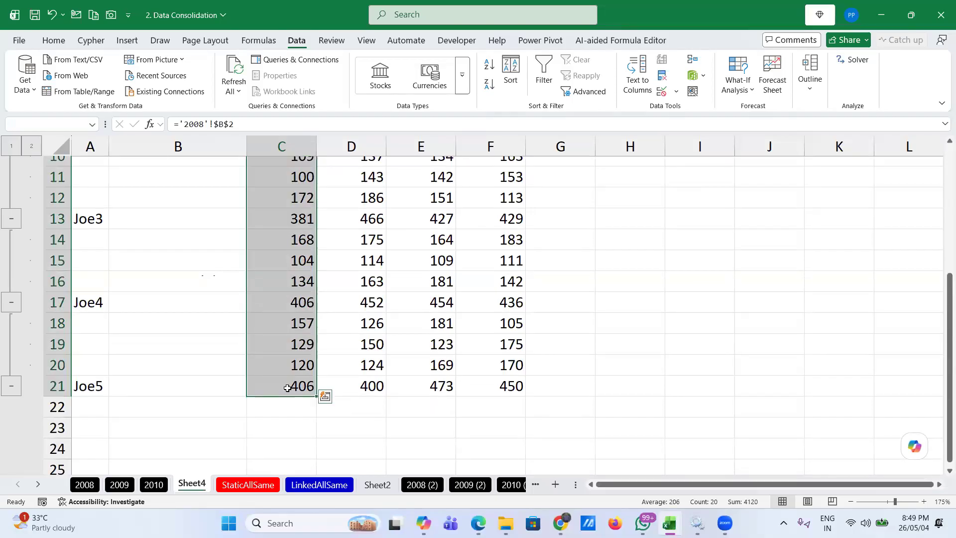
scroll(288, 388, up, 3)
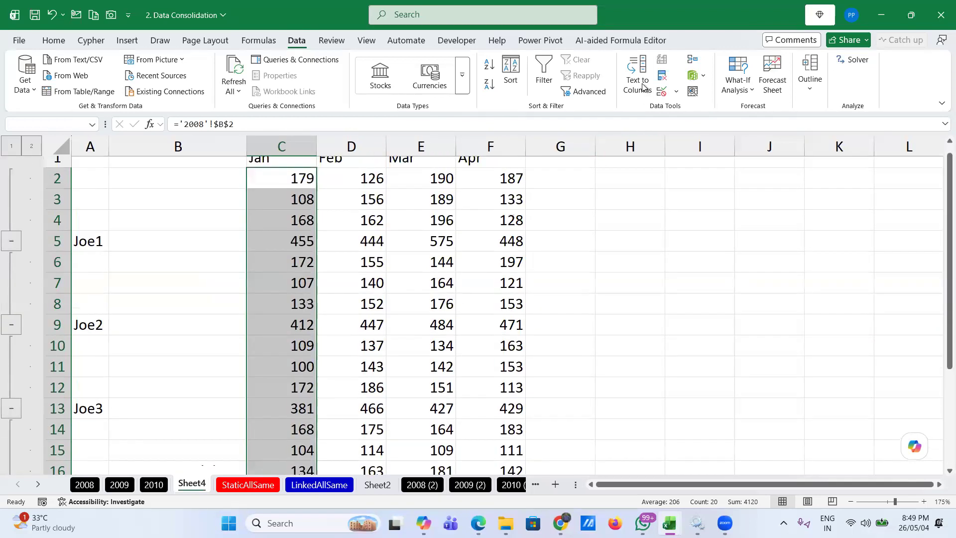
click(638, 81)
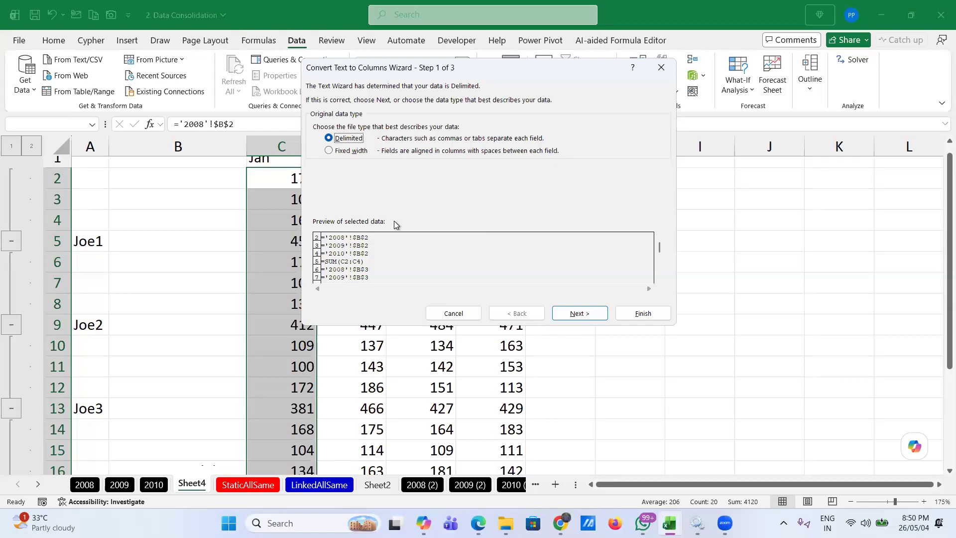
click(580, 314)
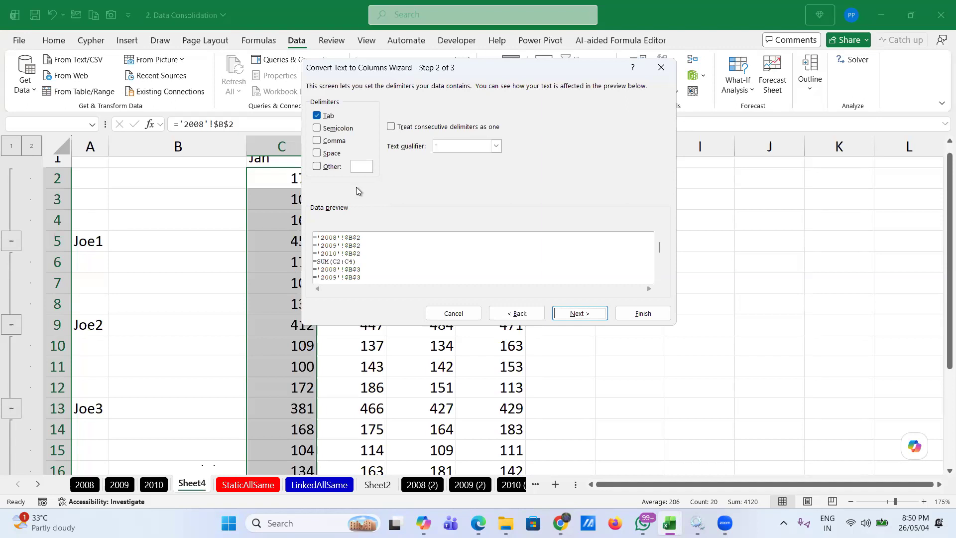
click(318, 154)
click(318, 154)
click(317, 167)
text(')
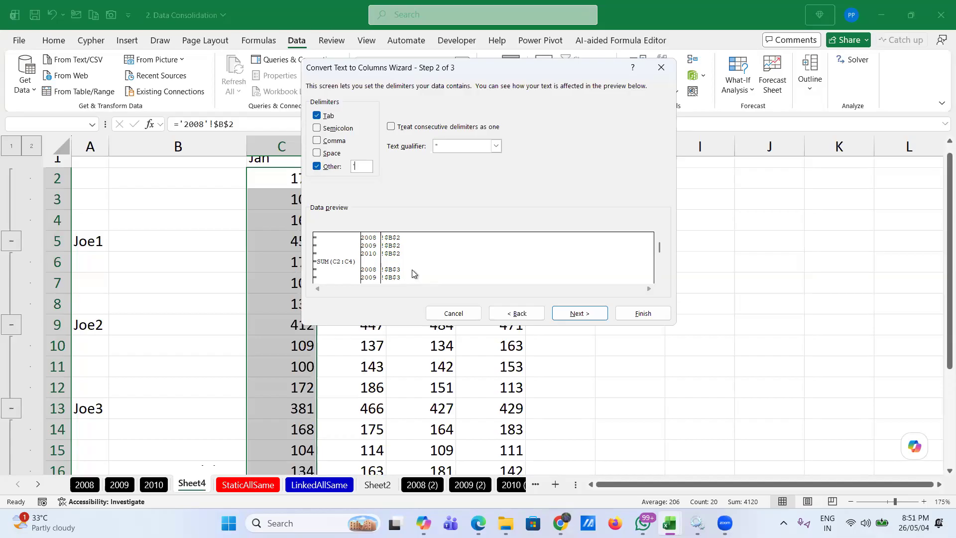
- Skip the first and third split columns, set the destination to $B$2 and finish the conversion so only the year is extracted
click(577, 313)
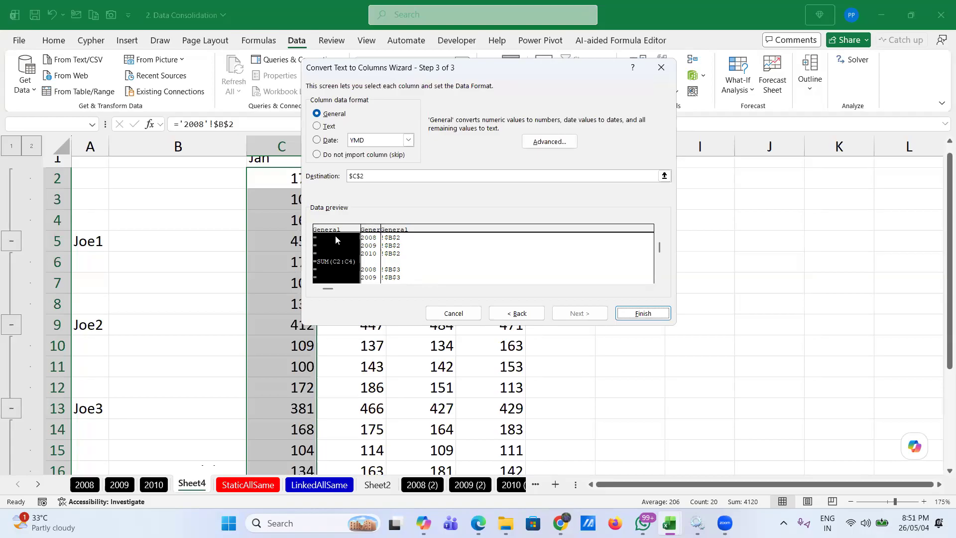
click(317, 154)
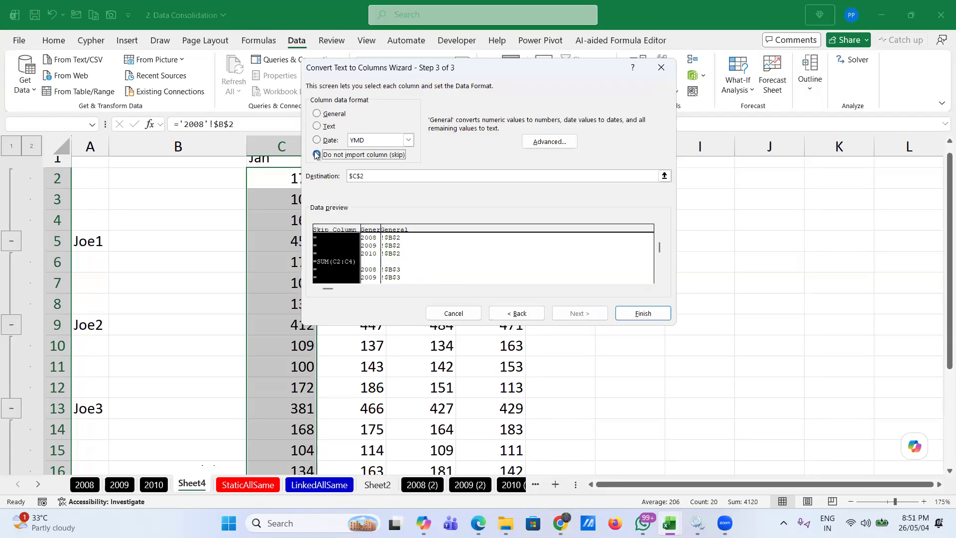
click(396, 244)
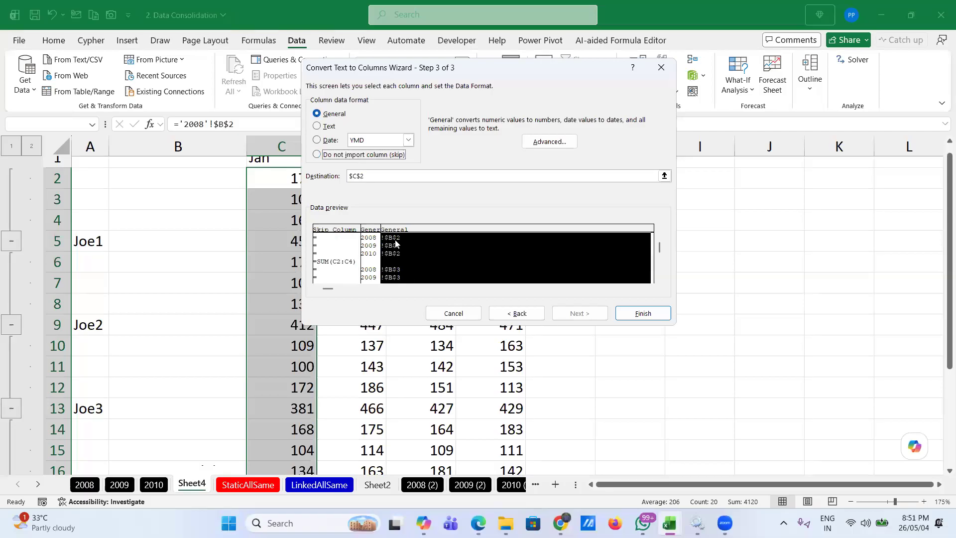
click(317, 155)
click(383, 176)
key(BackSpace)
key(BackSpace)
key(BackSpace)
key(BackSpace)
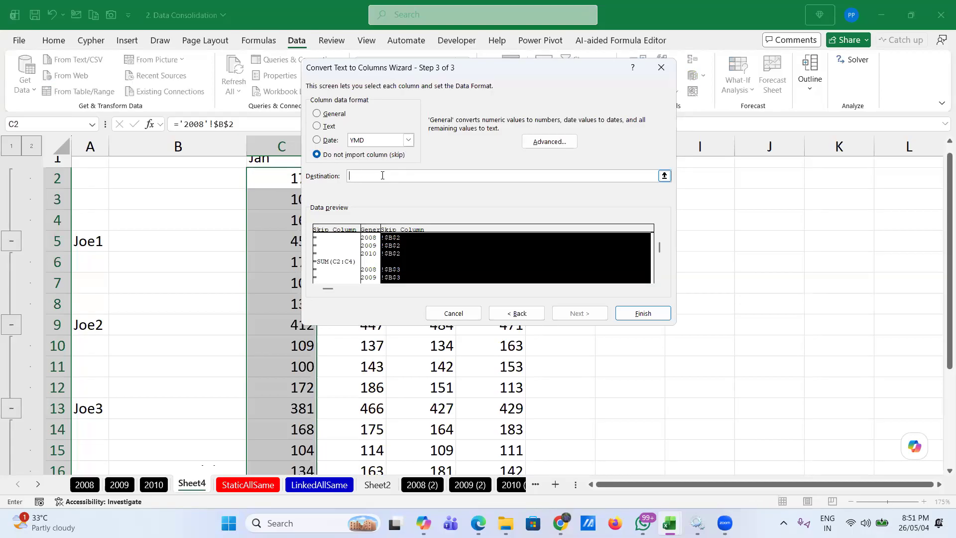
click(163, 180)
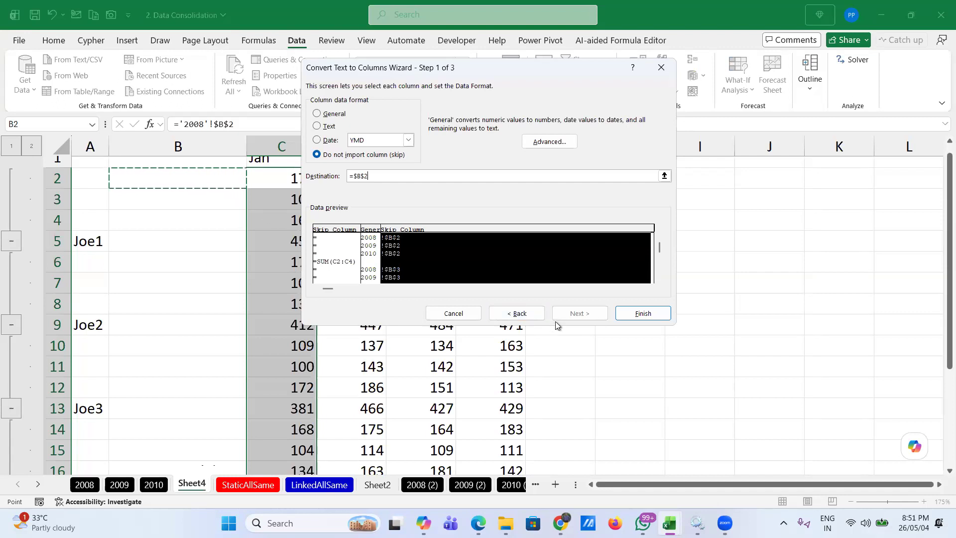
click(642, 314)
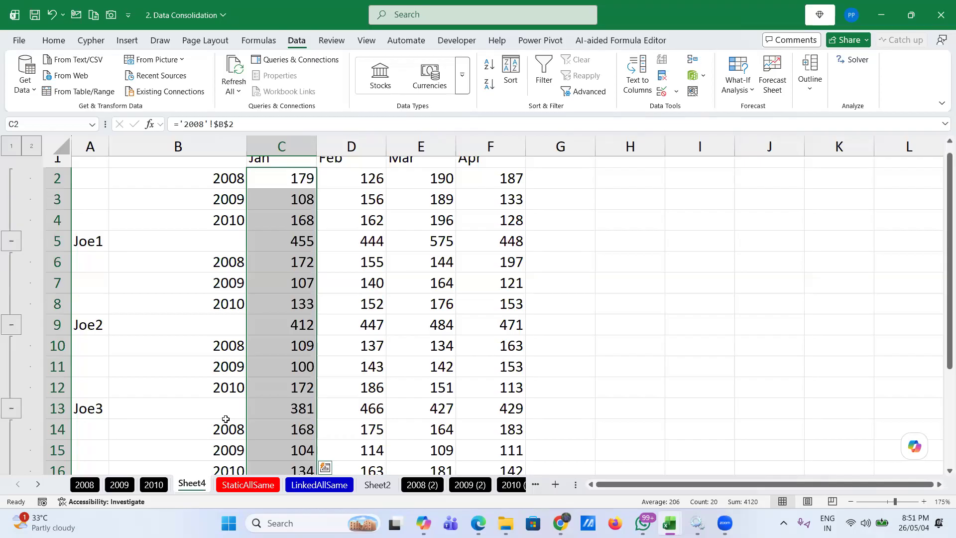
- Inspect the link formula in C2 to compare its sheet reference with the extracted year
click(289, 177)
double_click(289, 177)
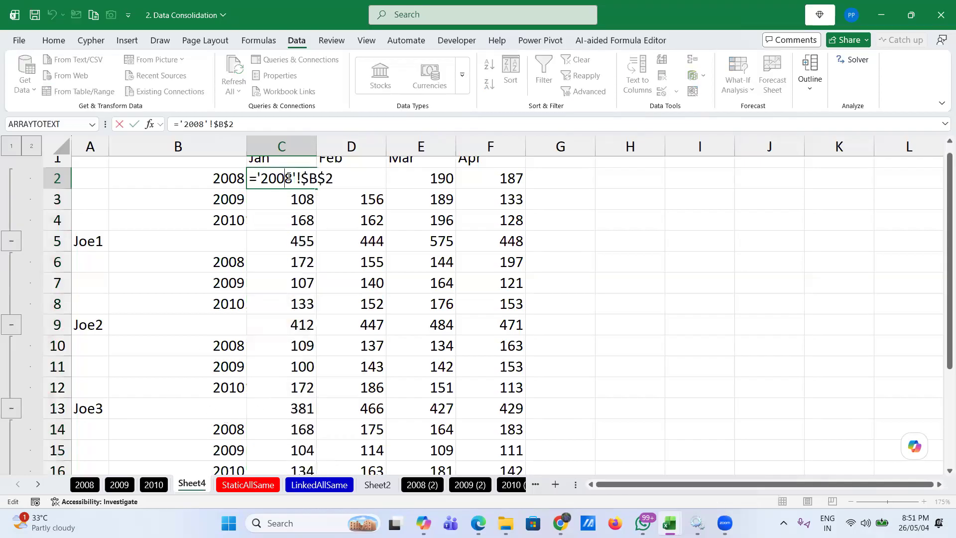
key(Return)
click(289, 177)
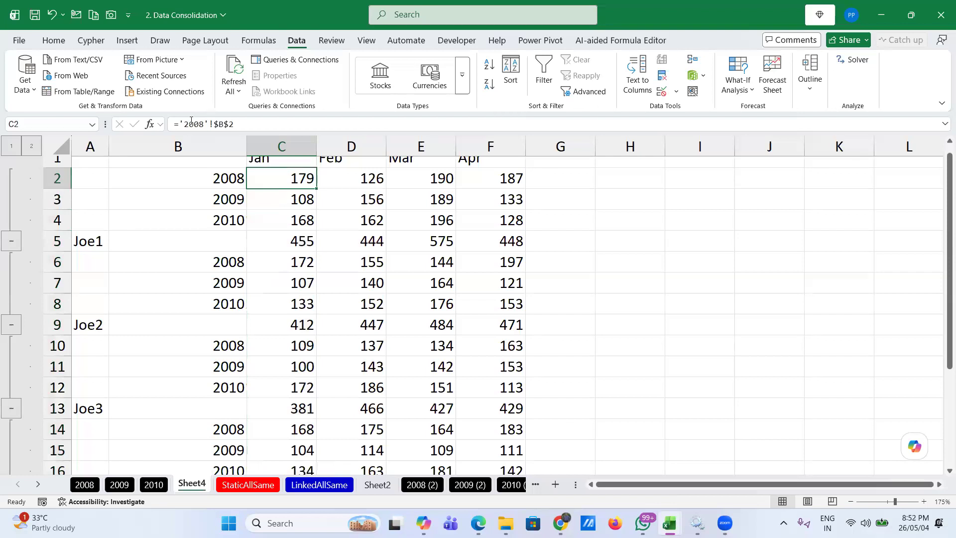